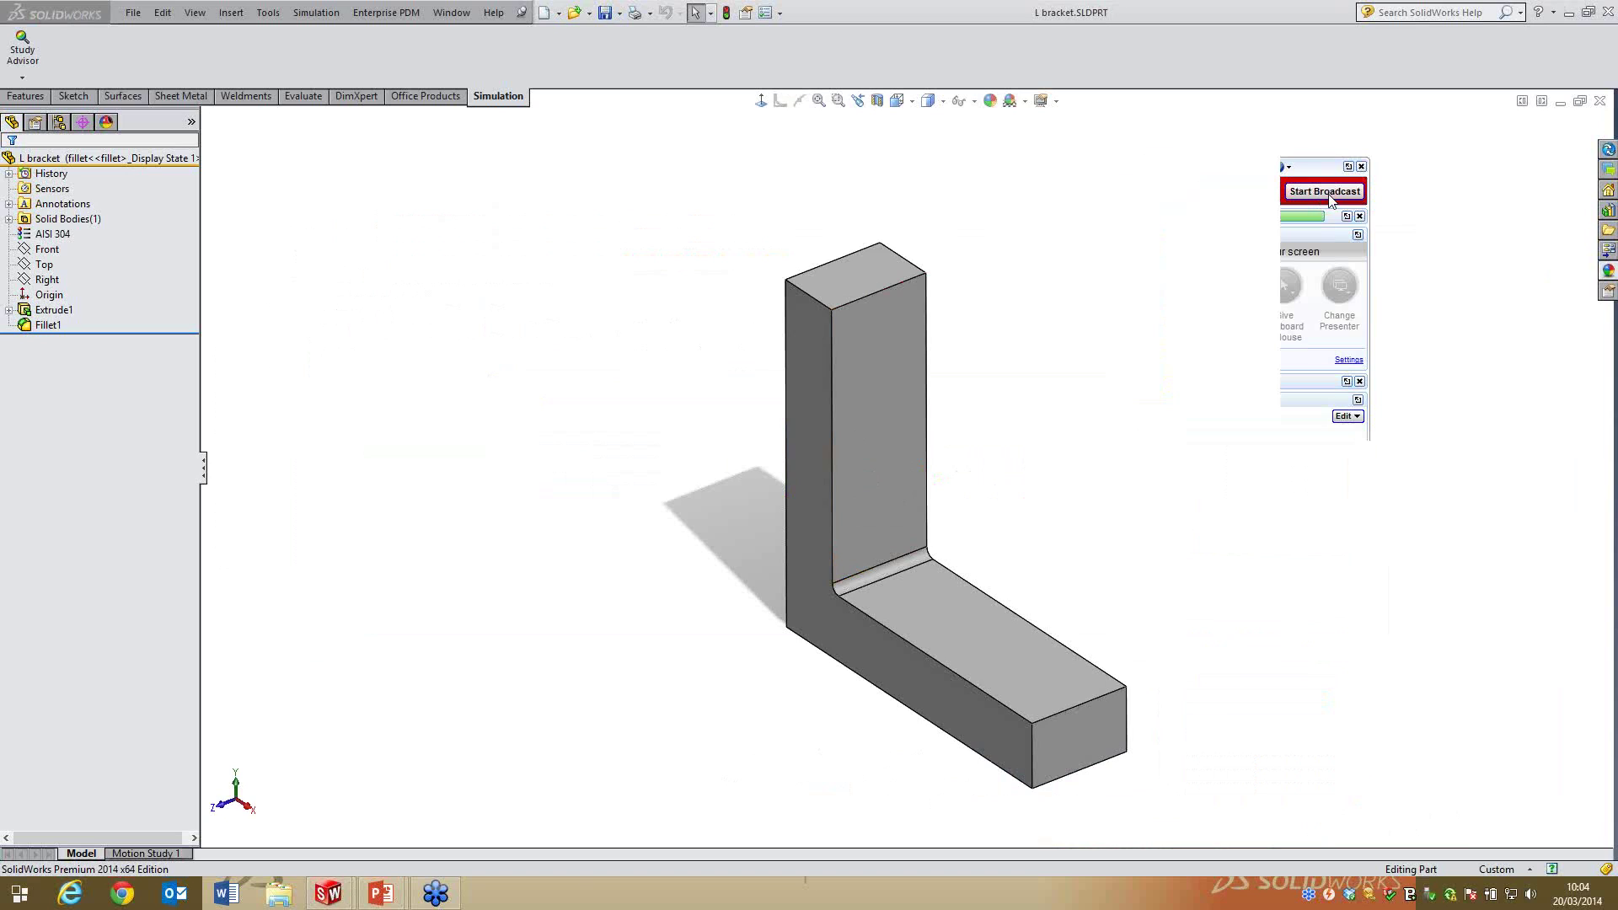
{"action": "left_click", "coordinate": [1328, 193]}
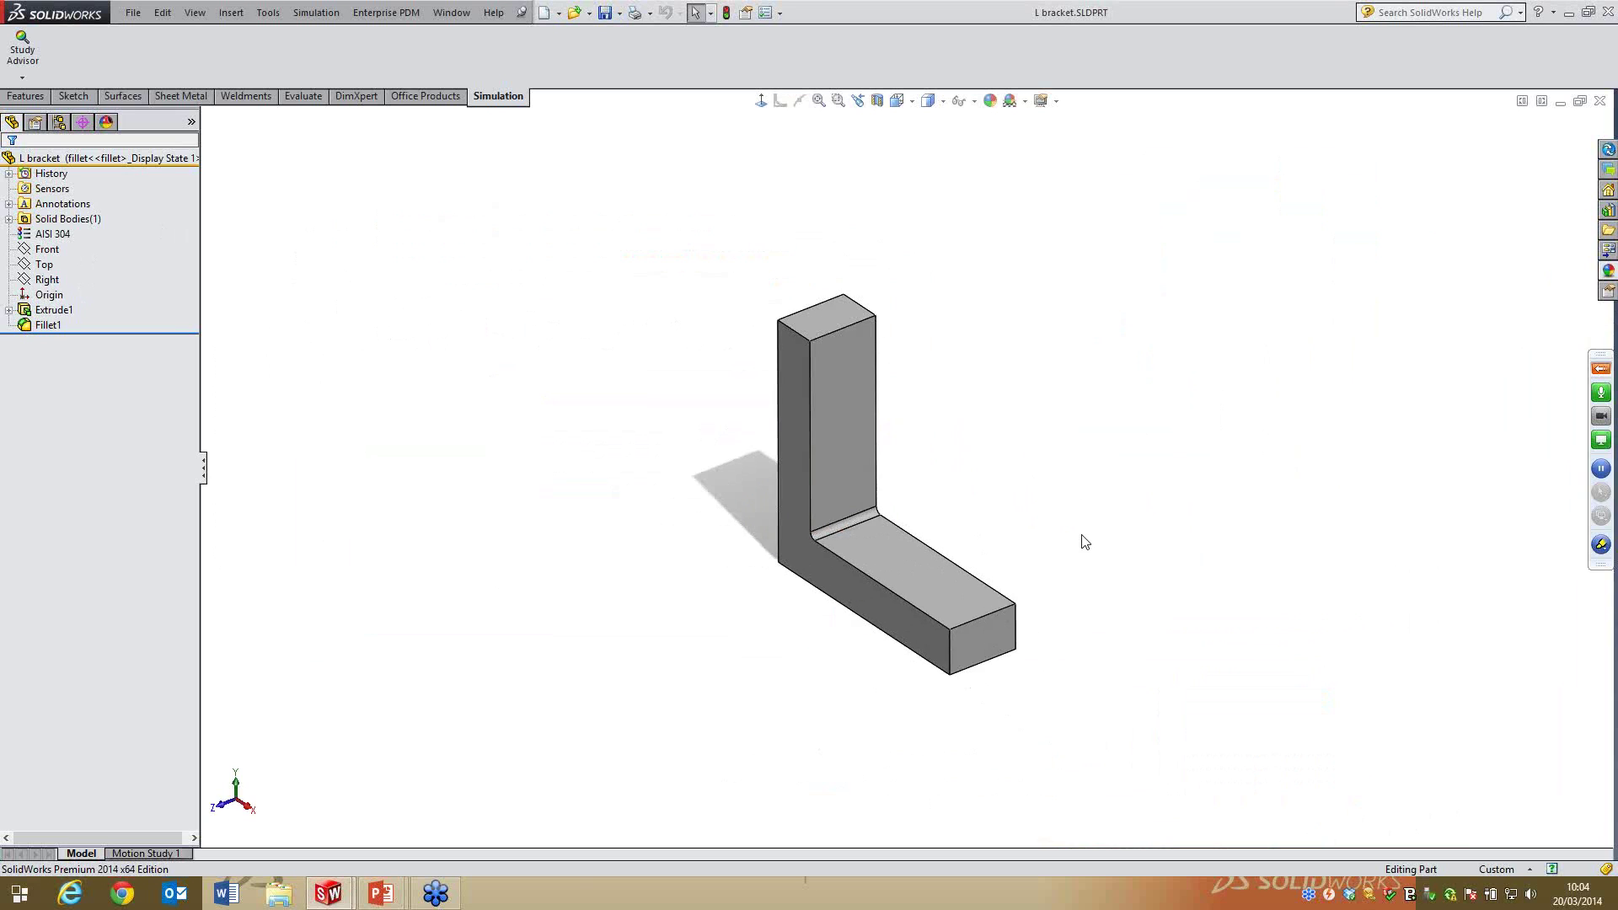
{"action": "scroll", "coordinate": [1062, 539], "scroll_direction": "up", "scroll_amount": 2}
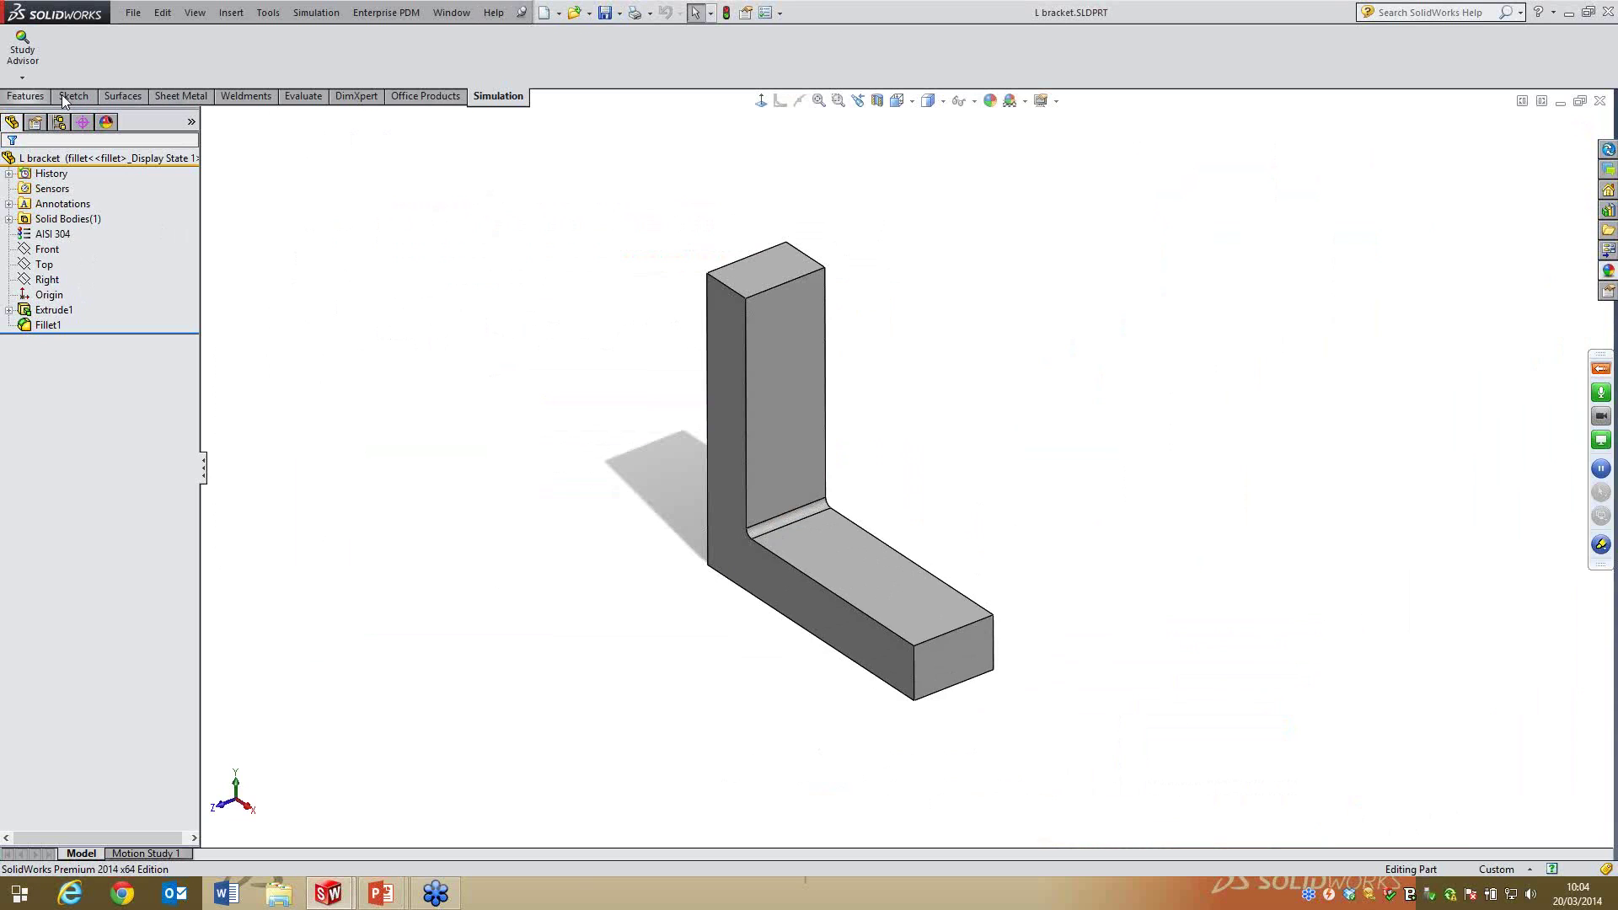
Create a static simulation study named Static 1 for the L bracket
{"action": "left_click", "coordinate": [30, 95]}
{"action": "left_click", "coordinate": [329, 13]}
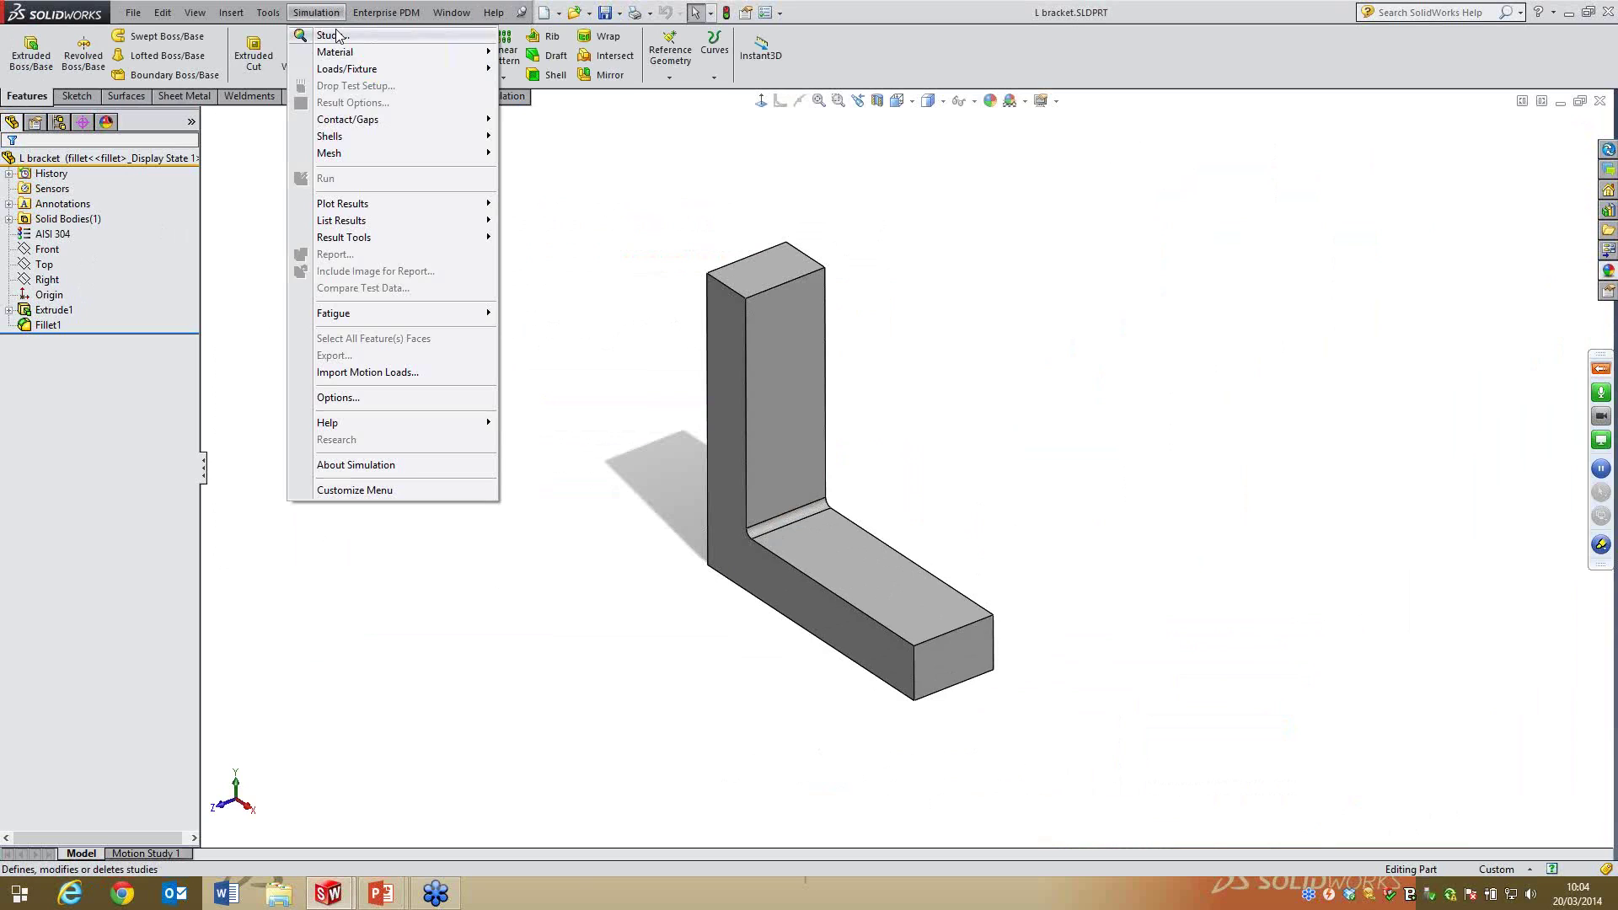
{"action": "left_click", "coordinate": [342, 37]}
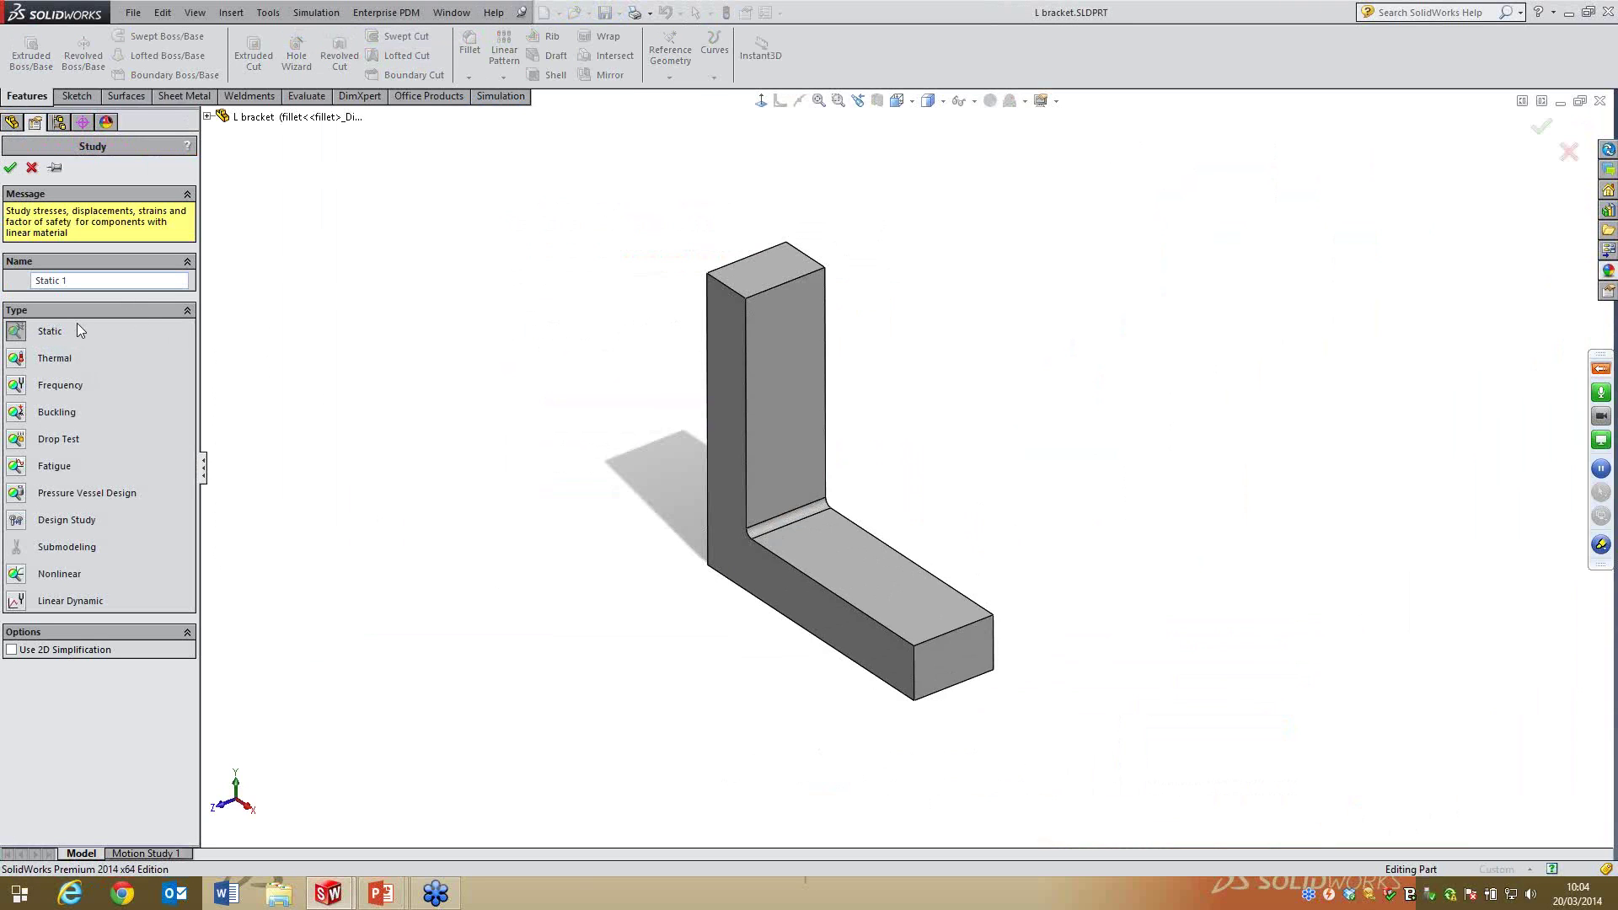
{"action": "left_click", "coordinate": [12, 166]}
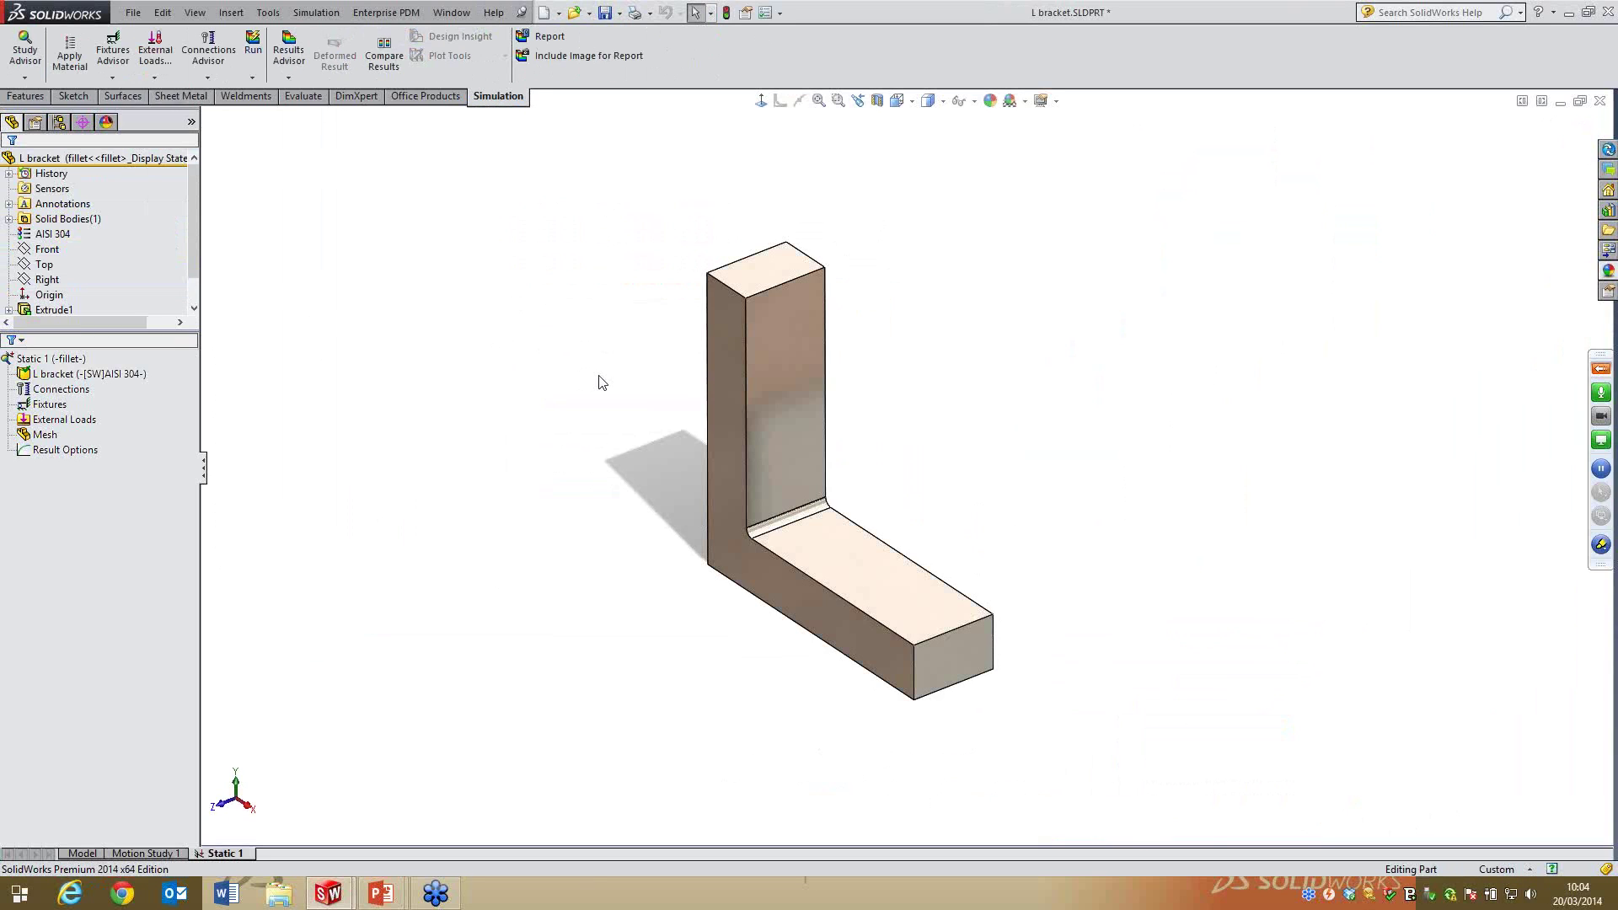
Apply a Fixed Geometry fixture to the top end face of the bracket's upright leg
{"action": "left_click", "coordinate": [64, 420]}
{"action": "right_click", "coordinate": [51, 406]}
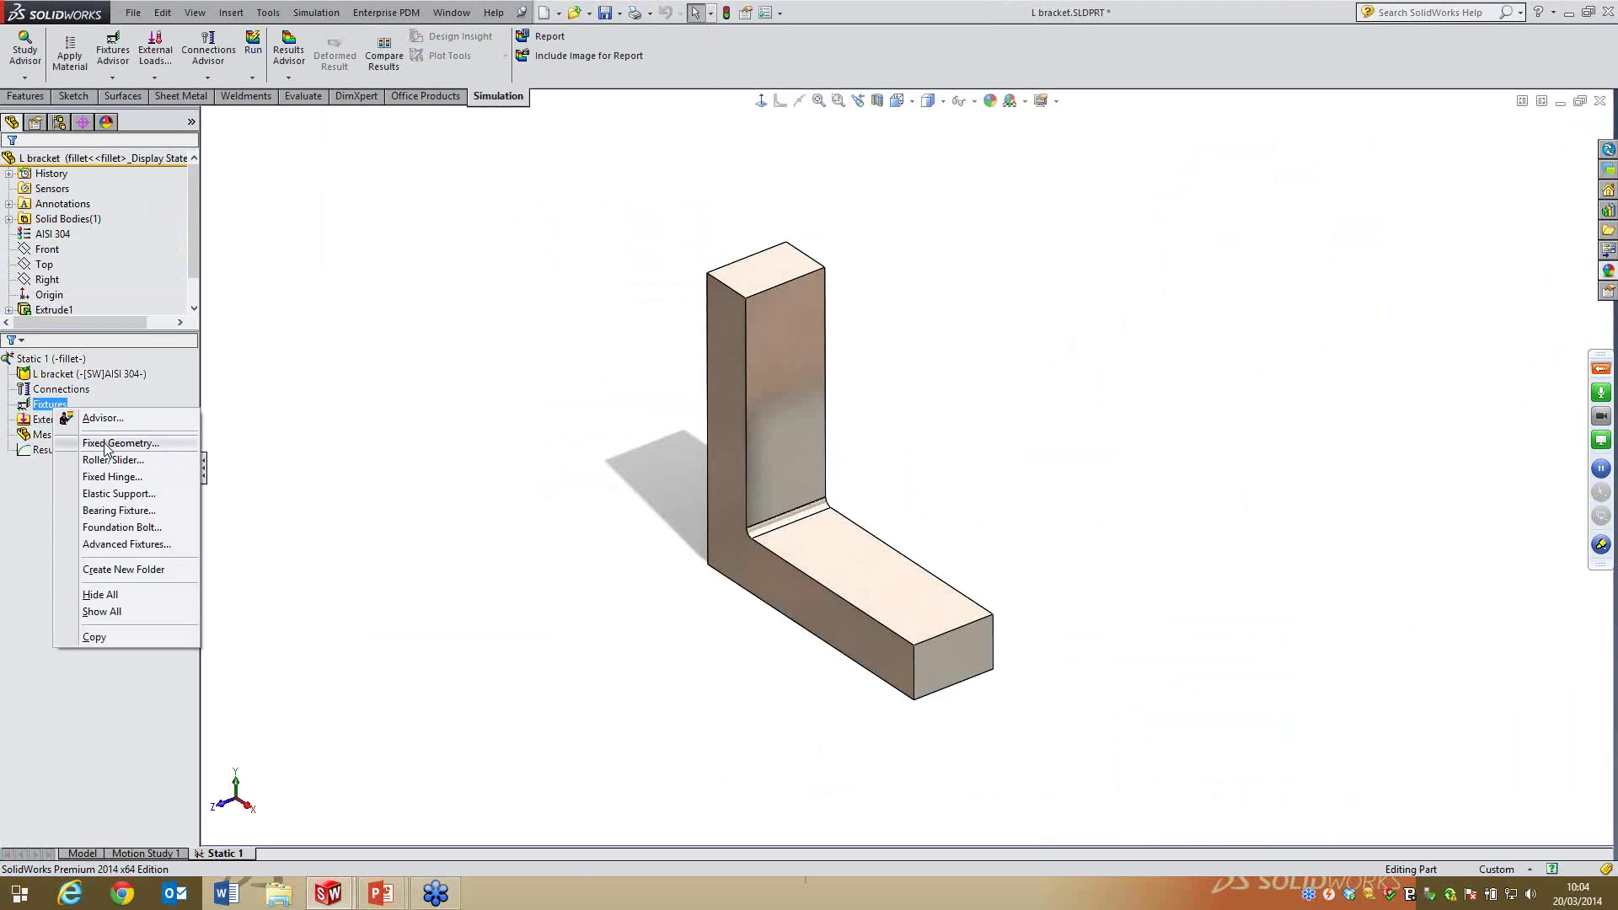
{"action": "left_click", "coordinate": [113, 444]}
{"action": "left_click", "coordinate": [772, 279]}
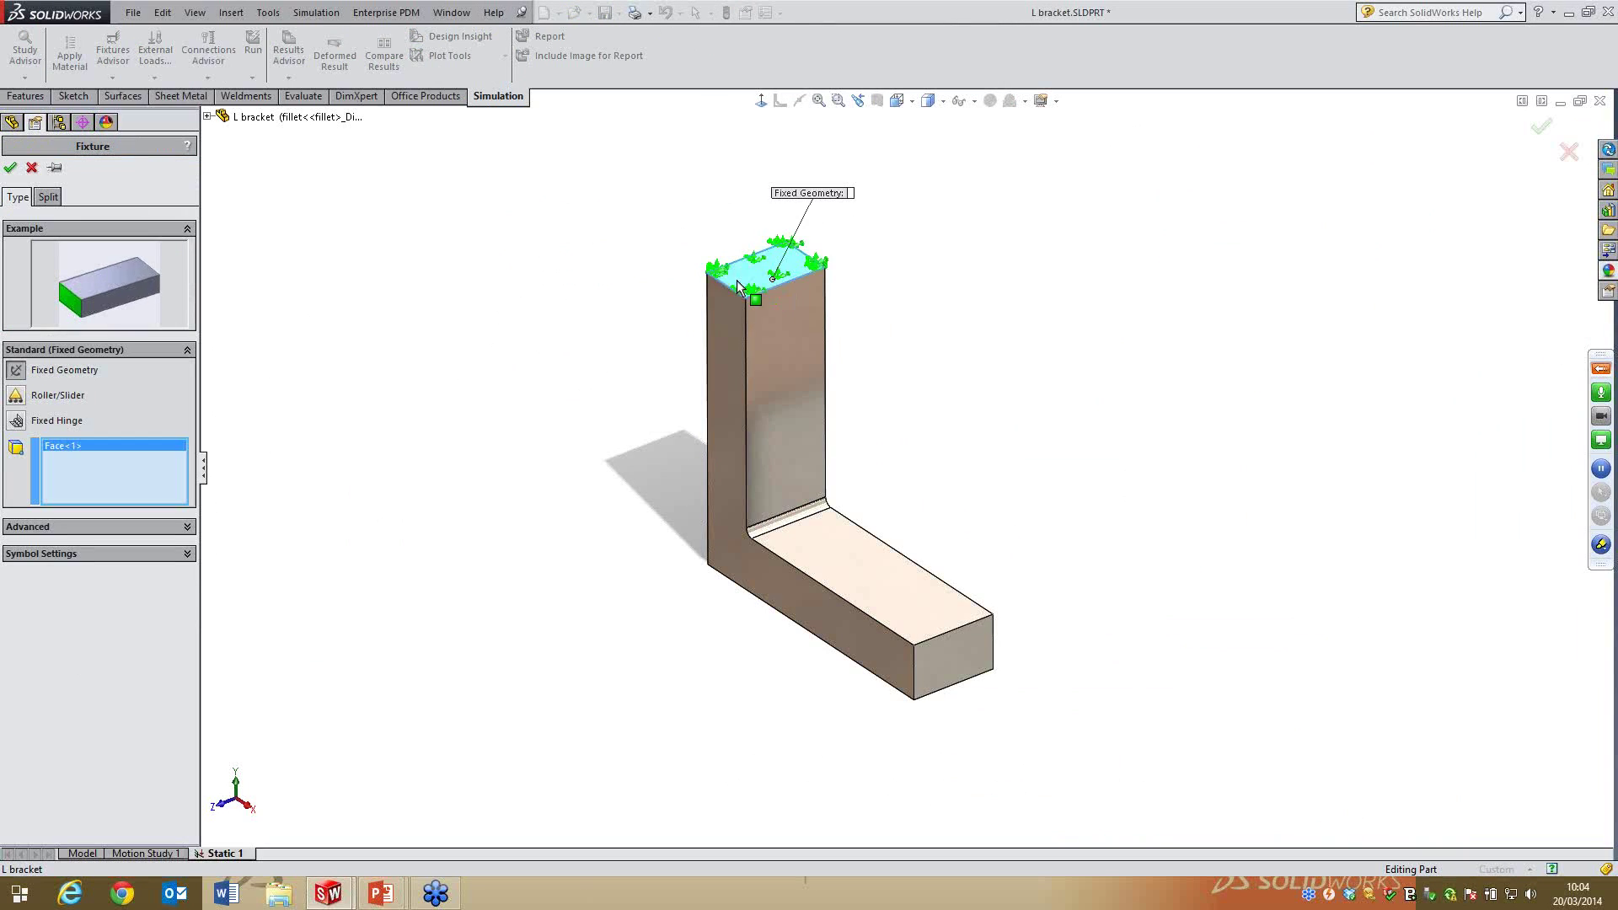
{"action": "left_click", "coordinate": [10, 167]}
Apply a 100 N force to the horizontal leg's end face, normal to that leg's upper face, with the direction reversed
{"action": "left_click", "coordinate": [45, 451]}
{"action": "right_click", "coordinate": [68, 436]}
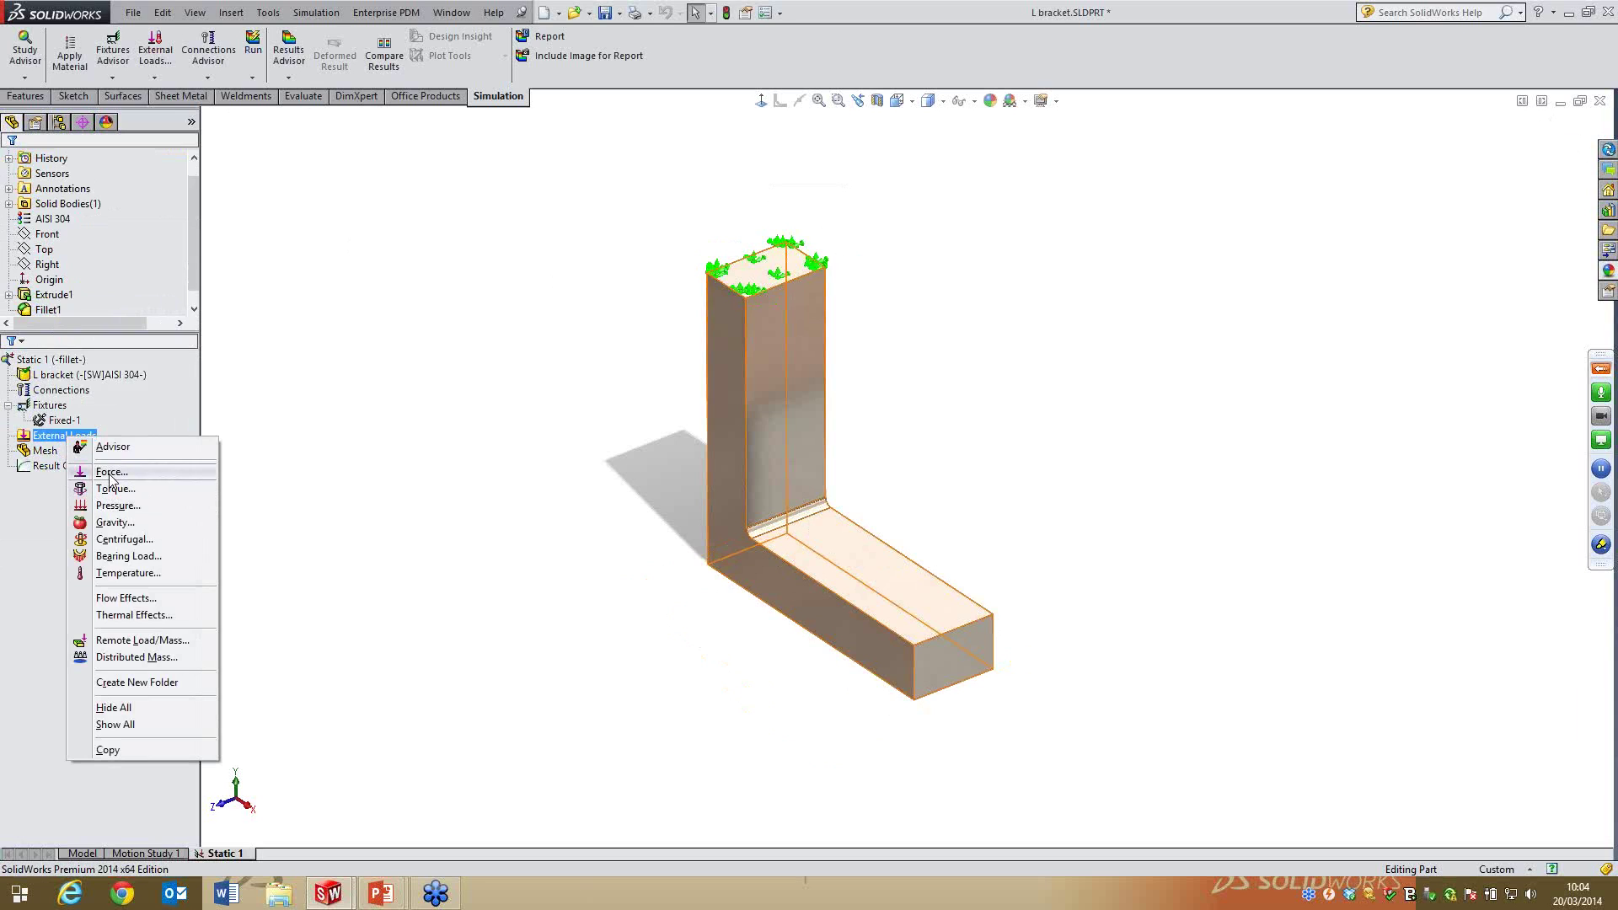
{"action": "left_click", "coordinate": [112, 473]}
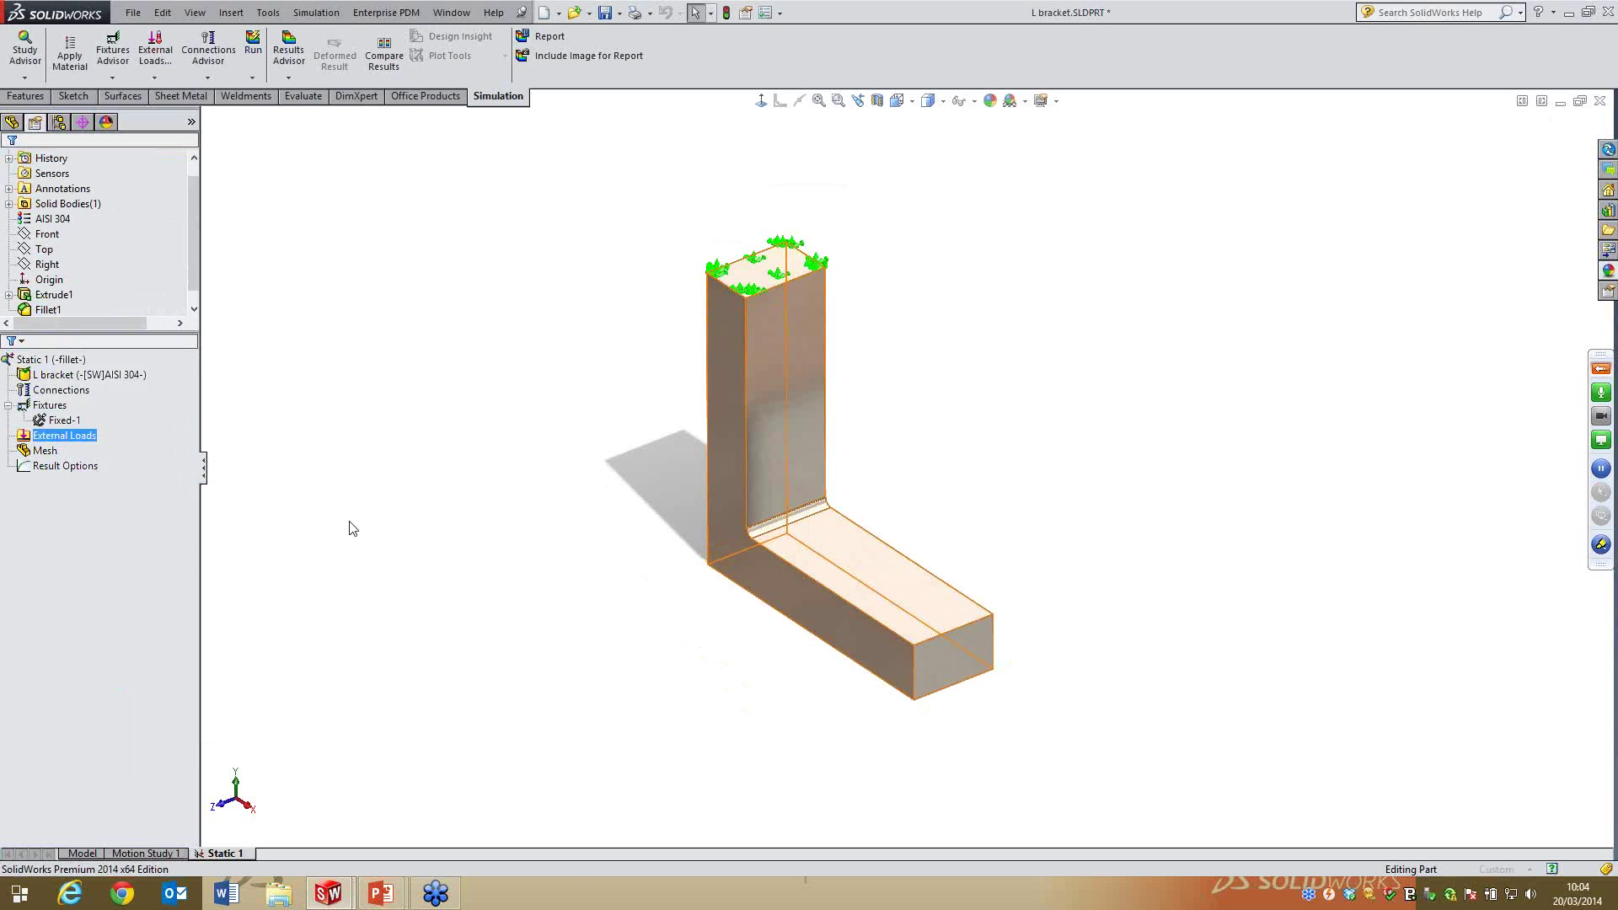
{"action": "left_click", "coordinate": [949, 671]}
{"action": "left_click", "coordinate": [71, 390]}
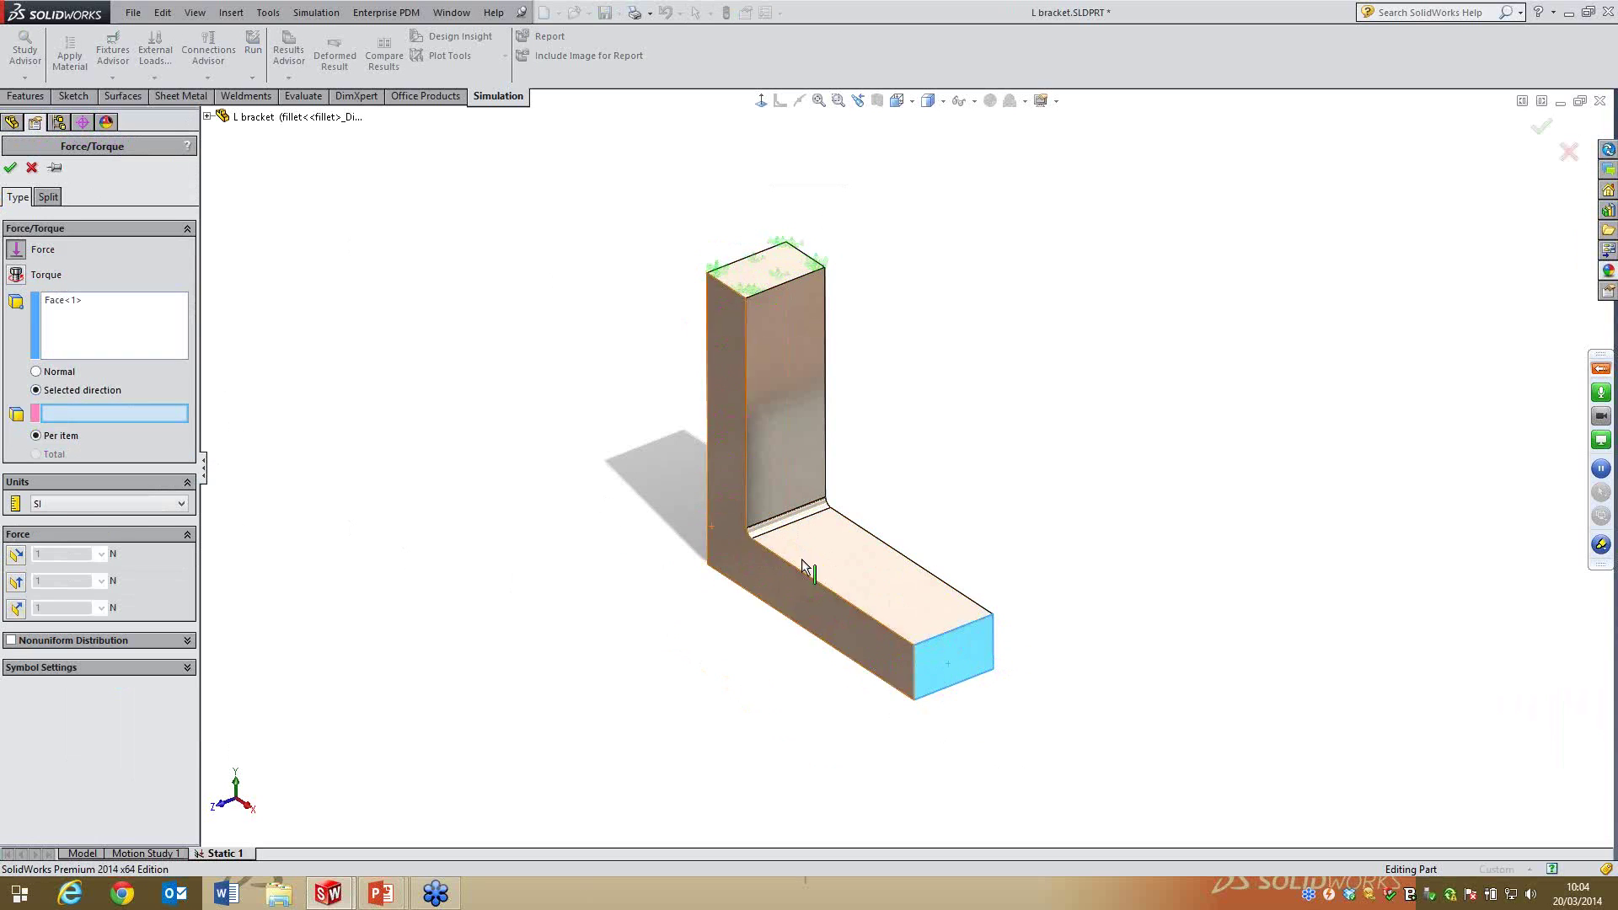
{"action": "left_click", "coordinate": [769, 568]}
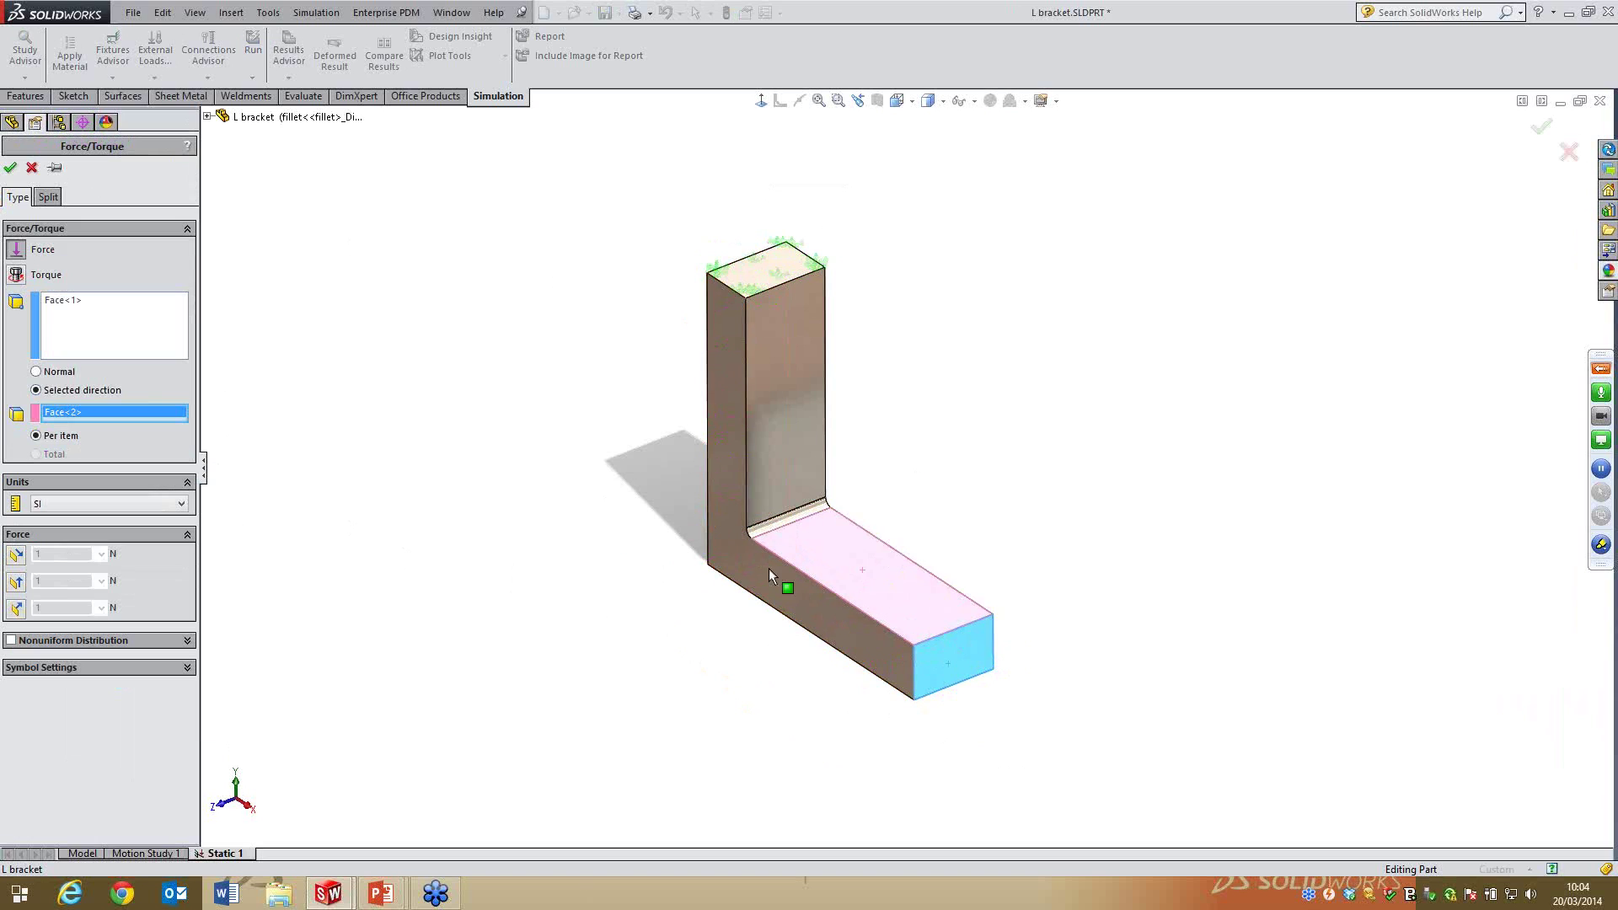
{"action": "left_click", "coordinate": [17, 607]}
{"action": "left_click", "coordinate": [36, 632]}
{"action": "double_click", "coordinate": [62, 609]}
{"action": "type", "text": "100"}
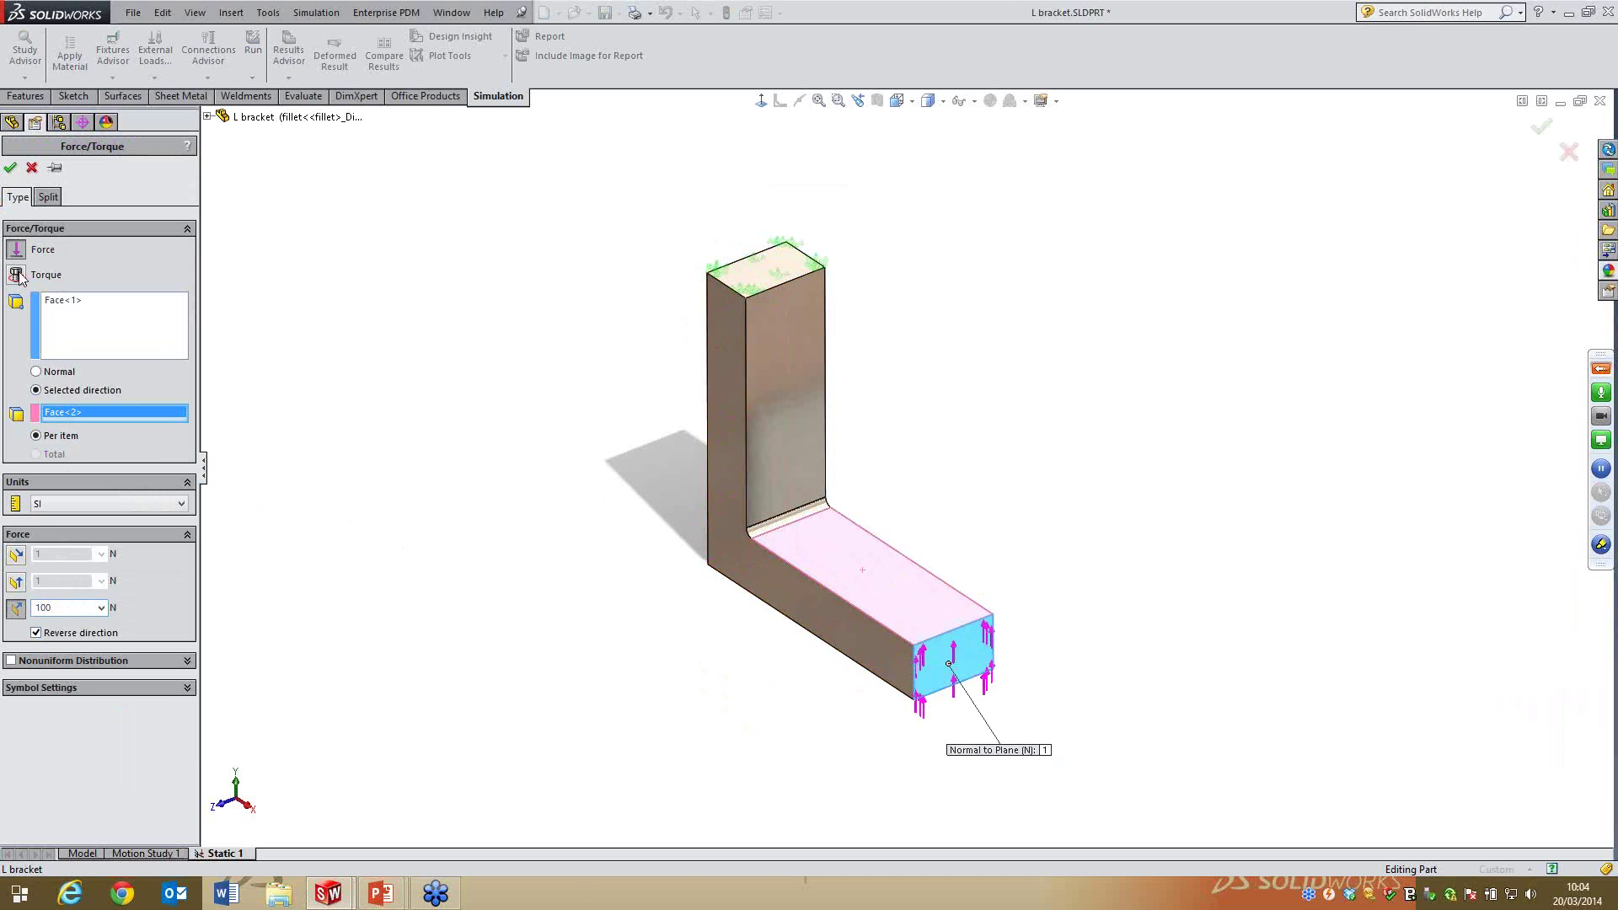
{"action": "left_click", "coordinate": [10, 167]}
{"action": "left_click", "coordinate": [70, 408]}
{"action": "left_click", "coordinate": [49, 468]}
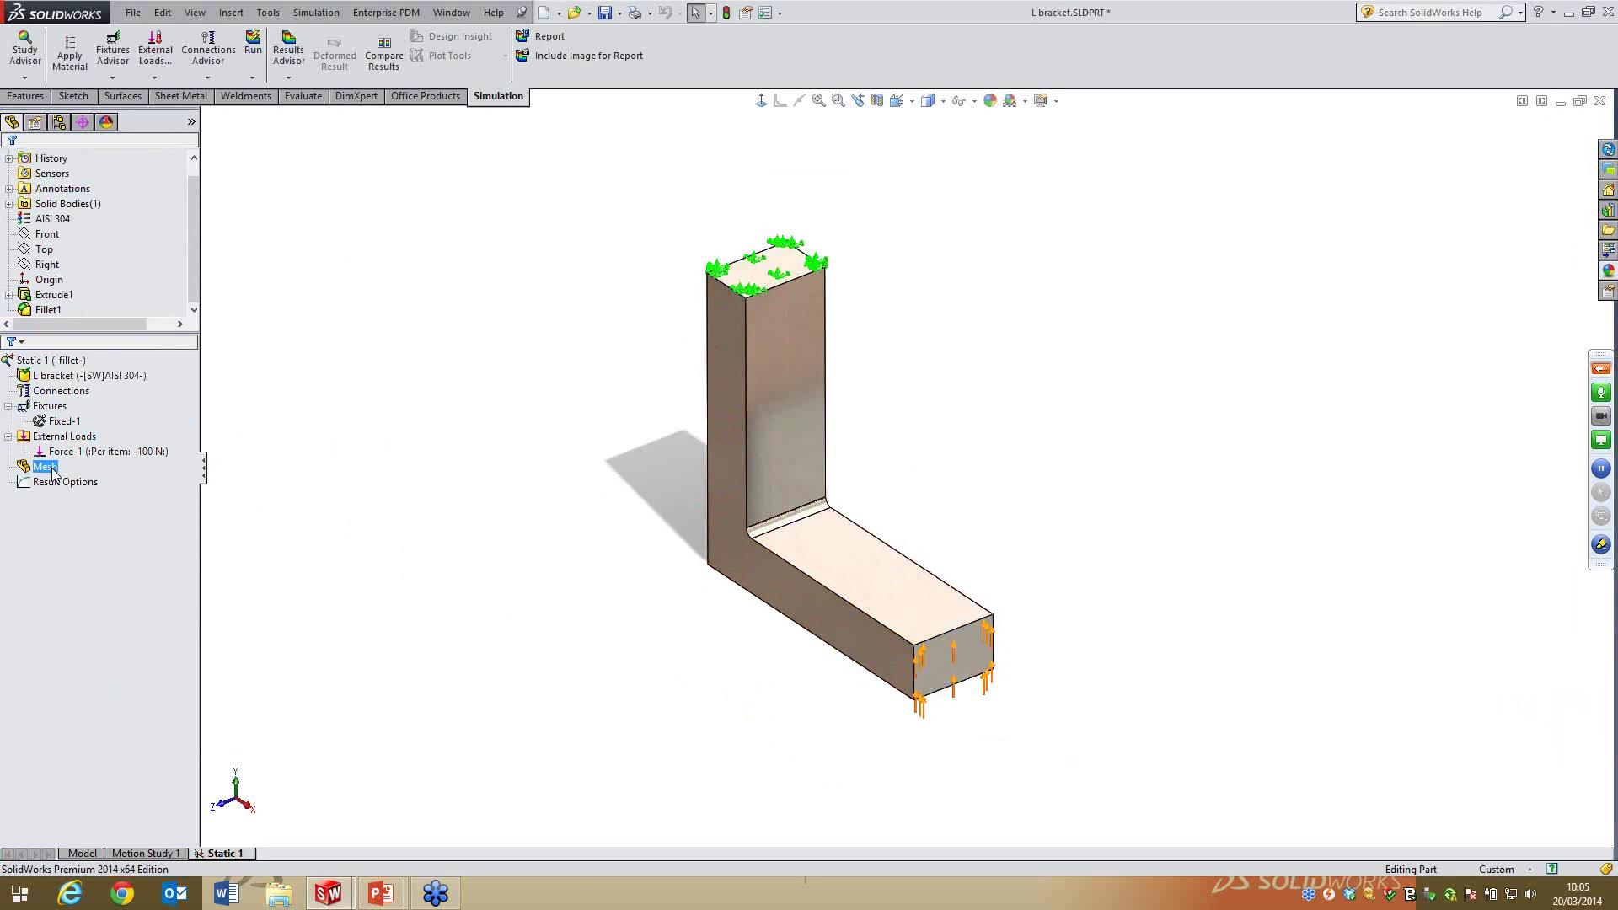
{"action": "right_click", "coordinate": [52, 472]}
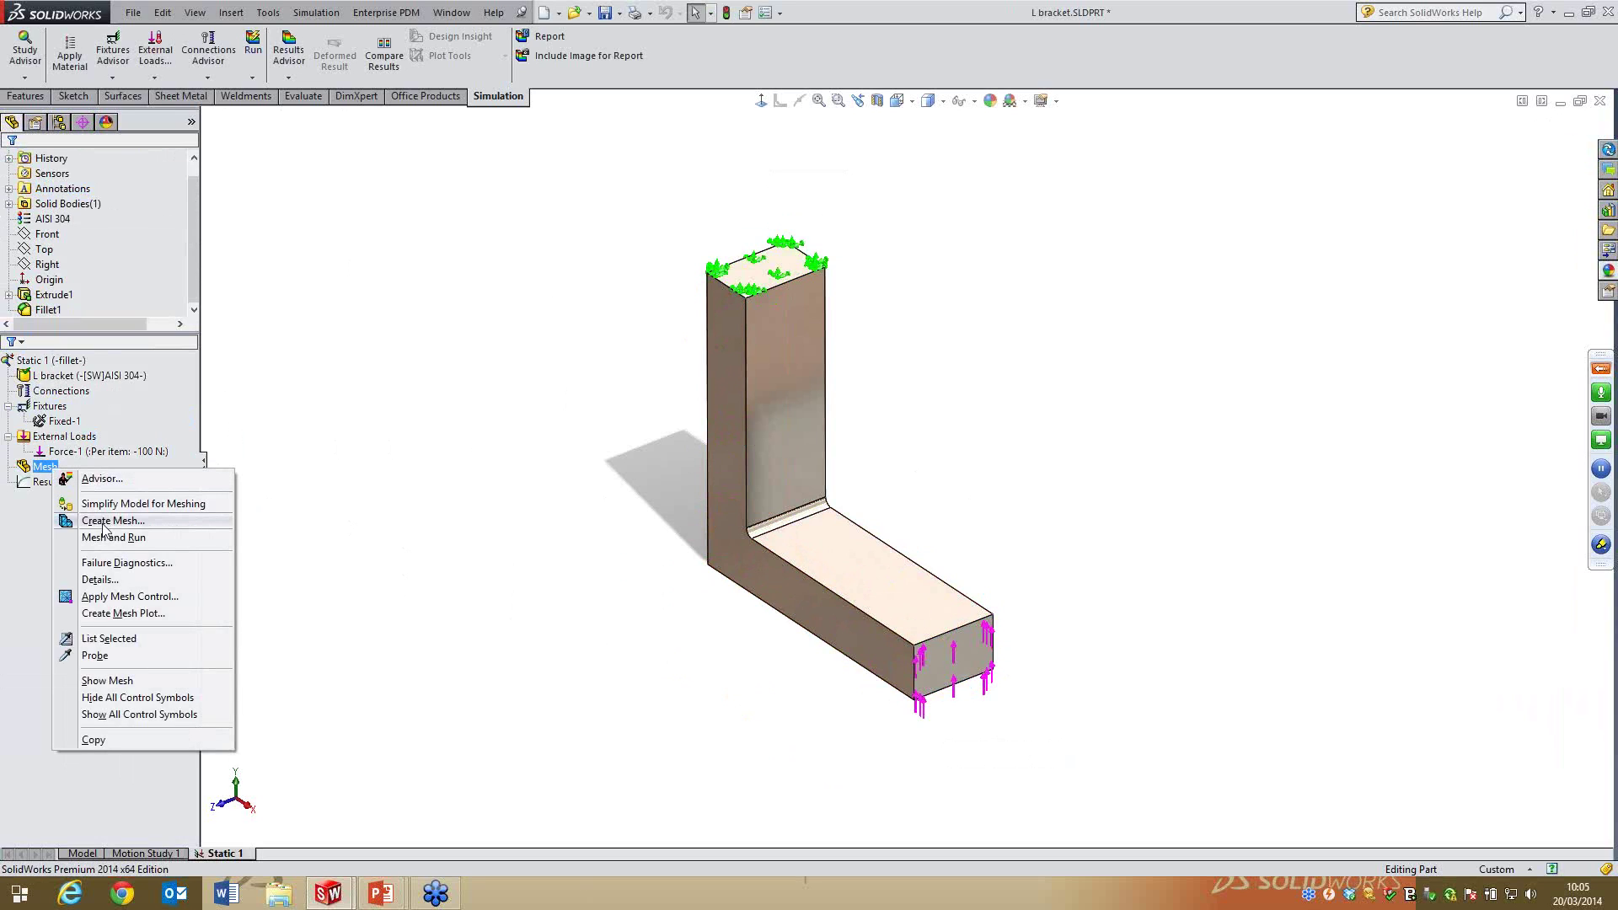
{"action": "left_click", "coordinate": [110, 521]}
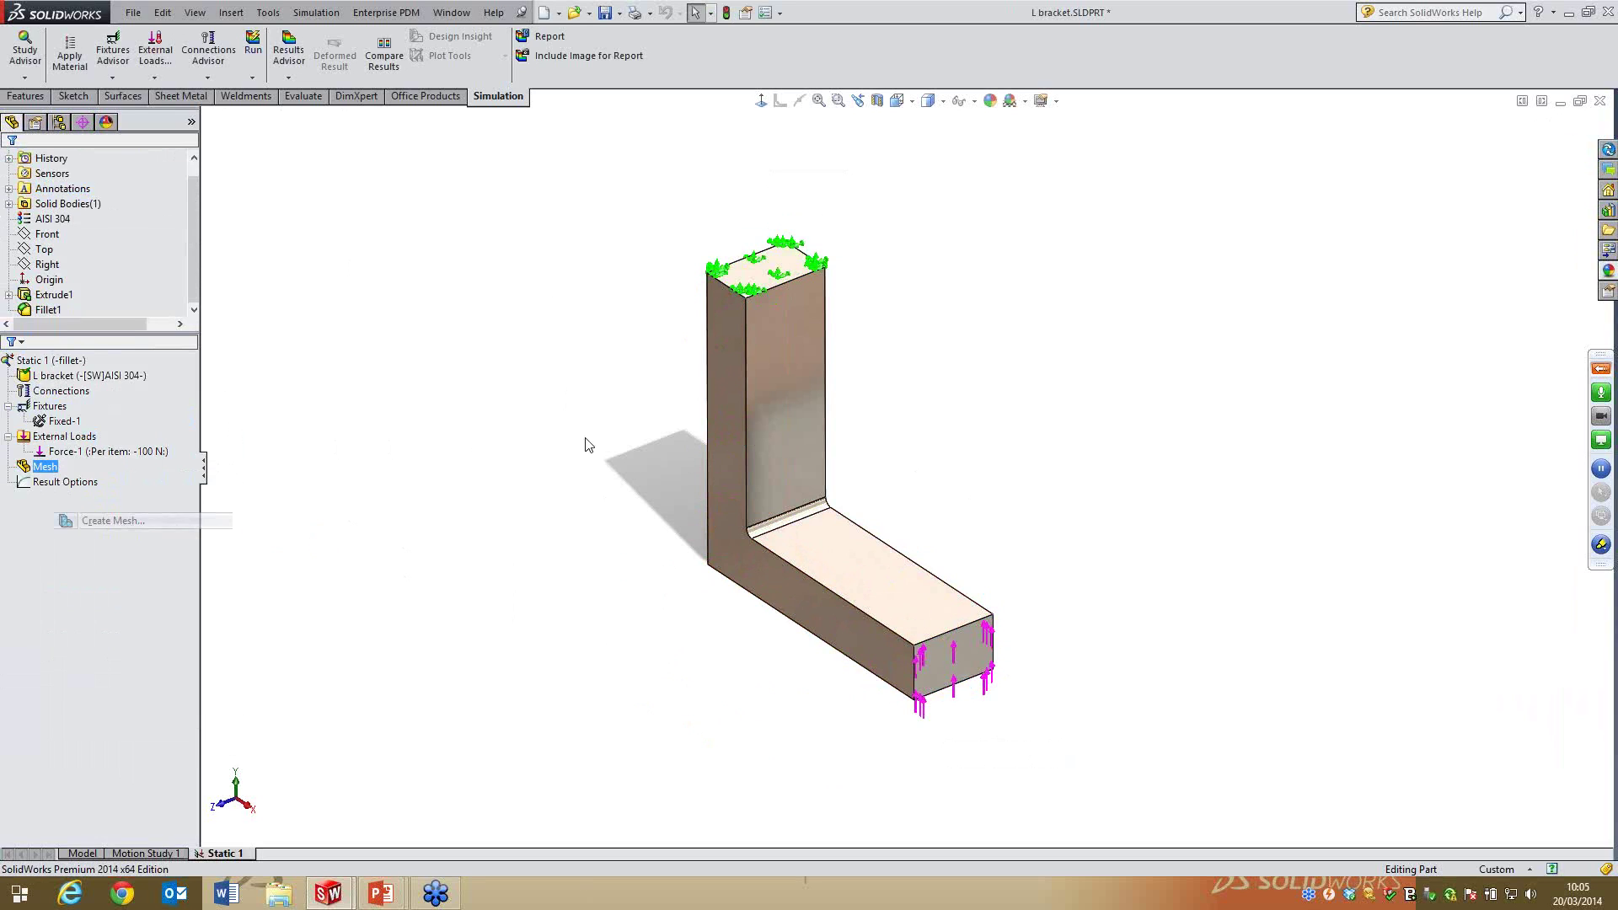
{"action": "key", "text": "Escape"}
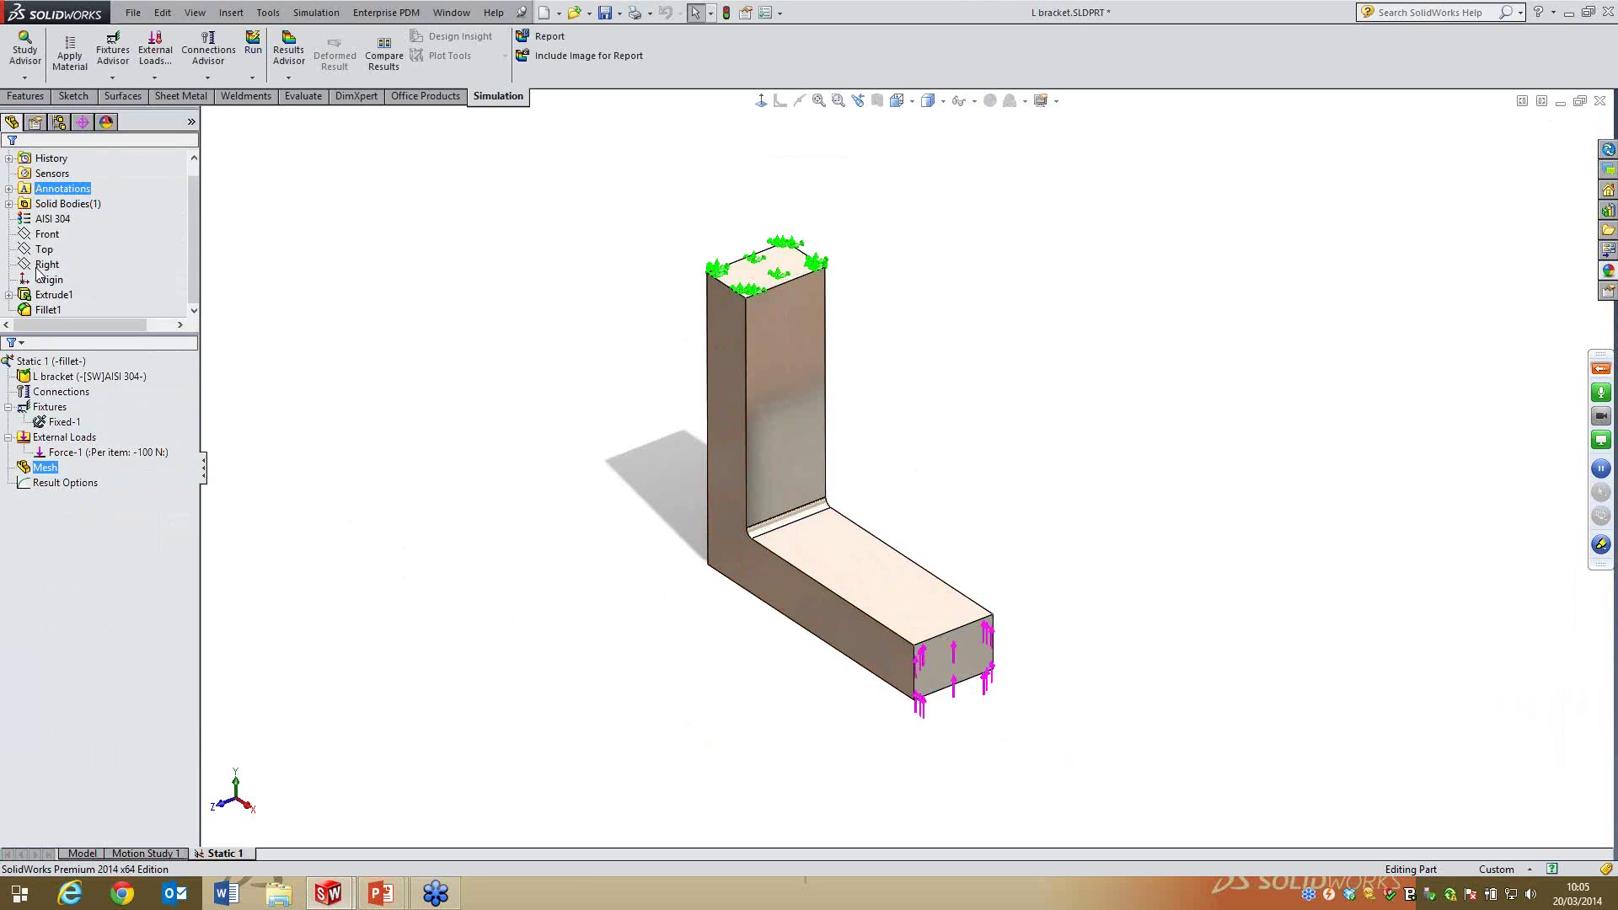
Edit the 100 N force on the horizontal leg and turn off its reversed direction
{"action": "right_click", "coordinate": [85, 453]}
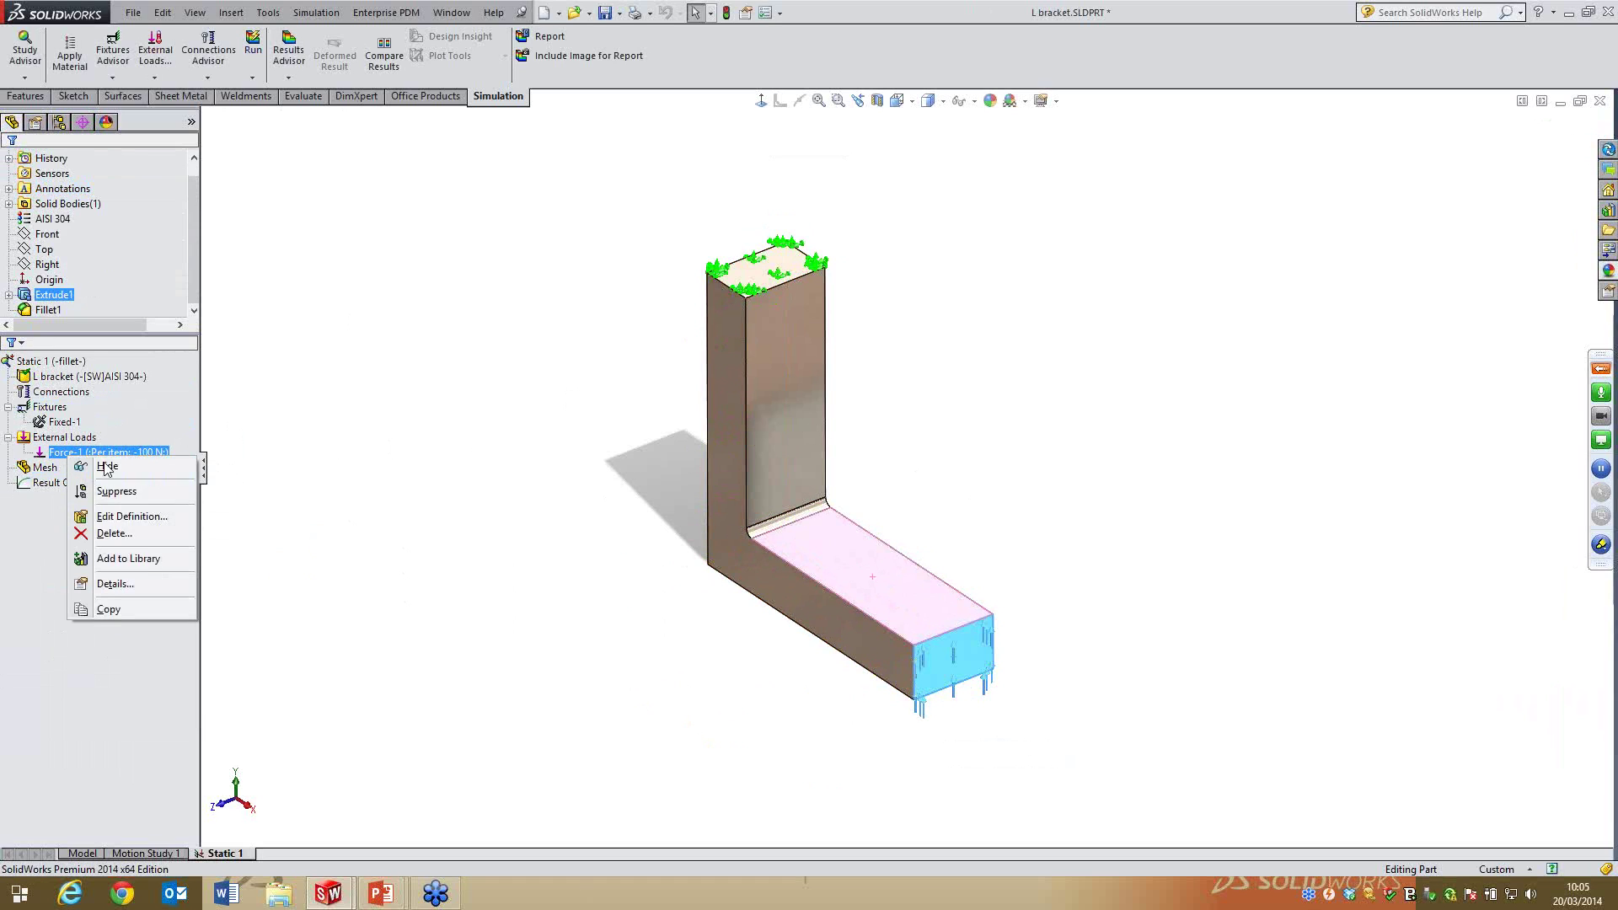
{"action": "left_click", "coordinate": [126, 517]}
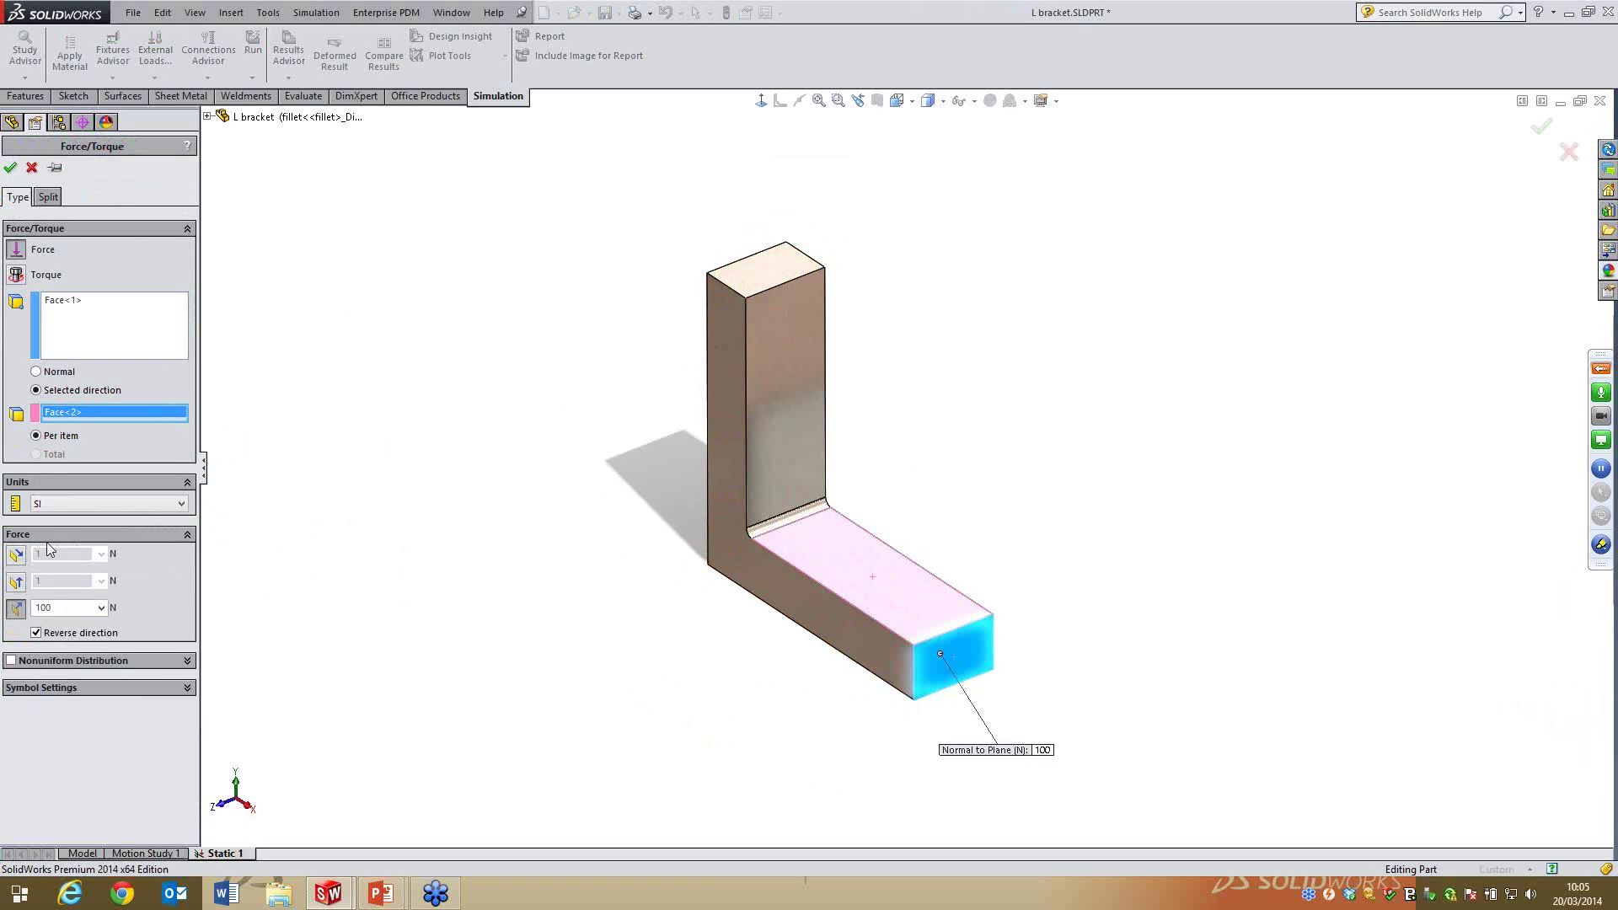
{"action": "left_click", "coordinate": [36, 633]}
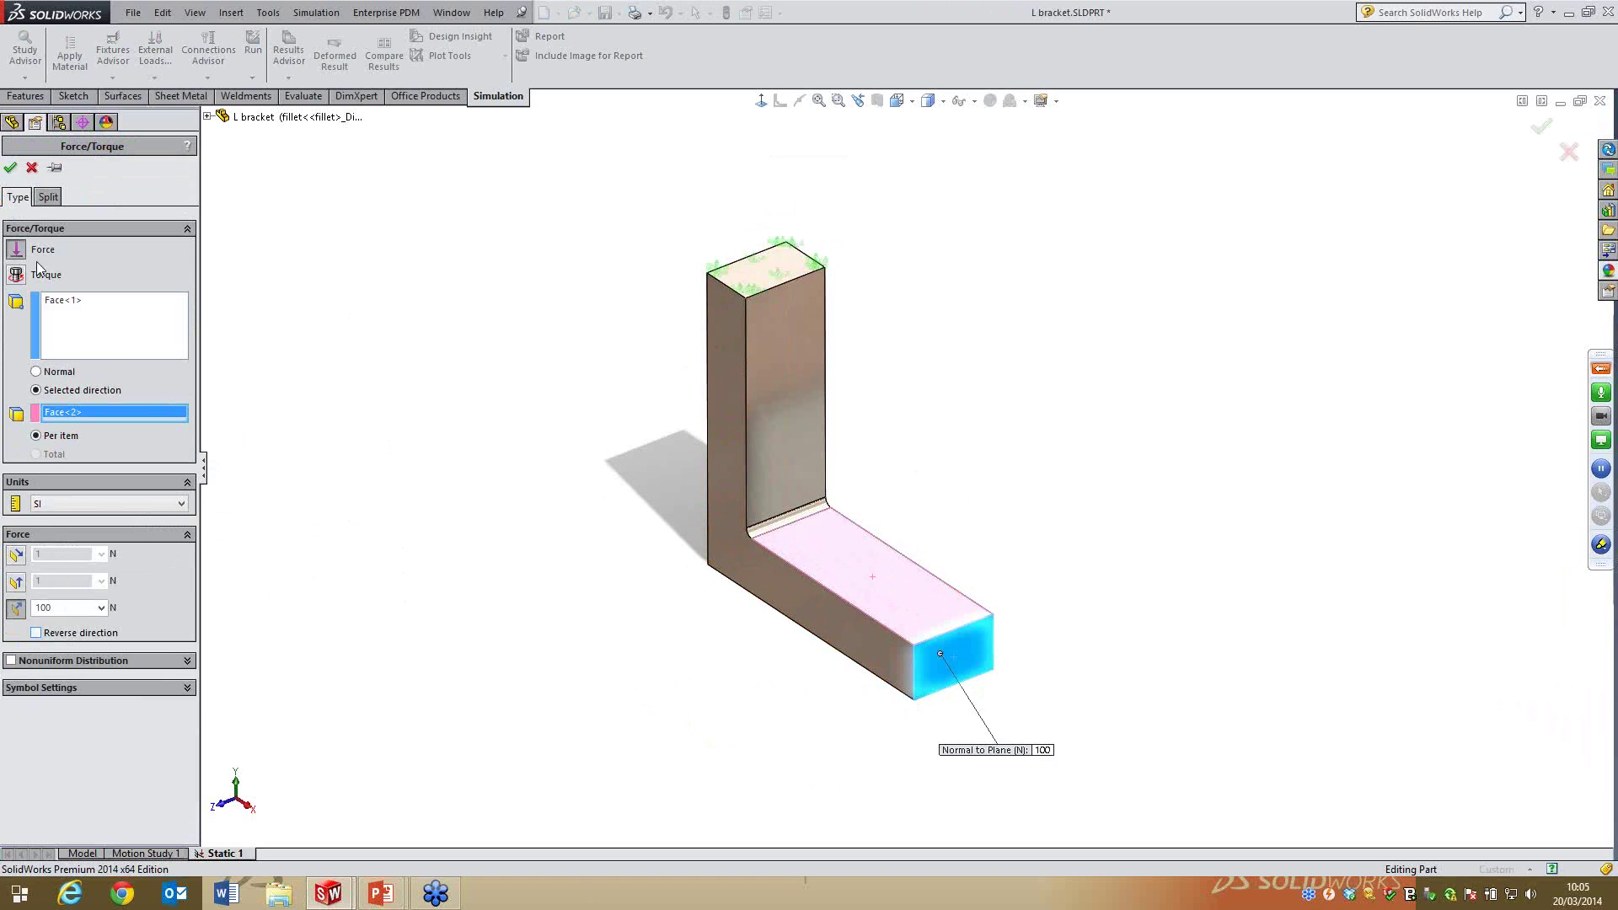
{"action": "left_click", "coordinate": [10, 168]}
Mesh the bracket with mesh parameters enabled, using a curvature based mesh at the finest density
{"action": "right_click", "coordinate": [45, 468]}
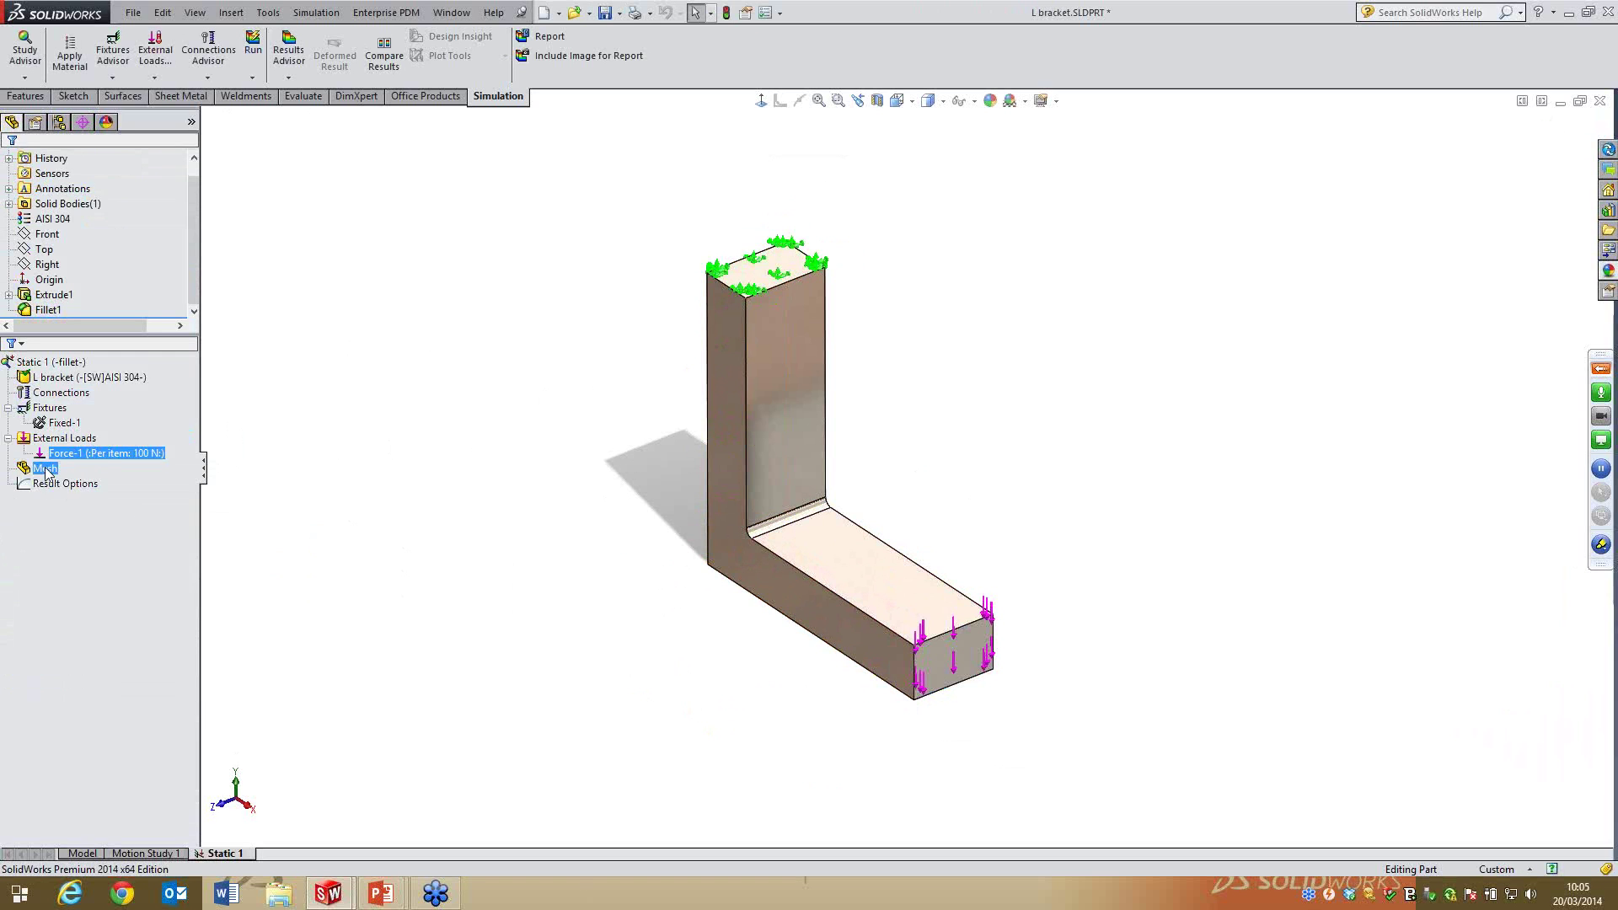
{"action": "left_click", "coordinate": [118, 519]}
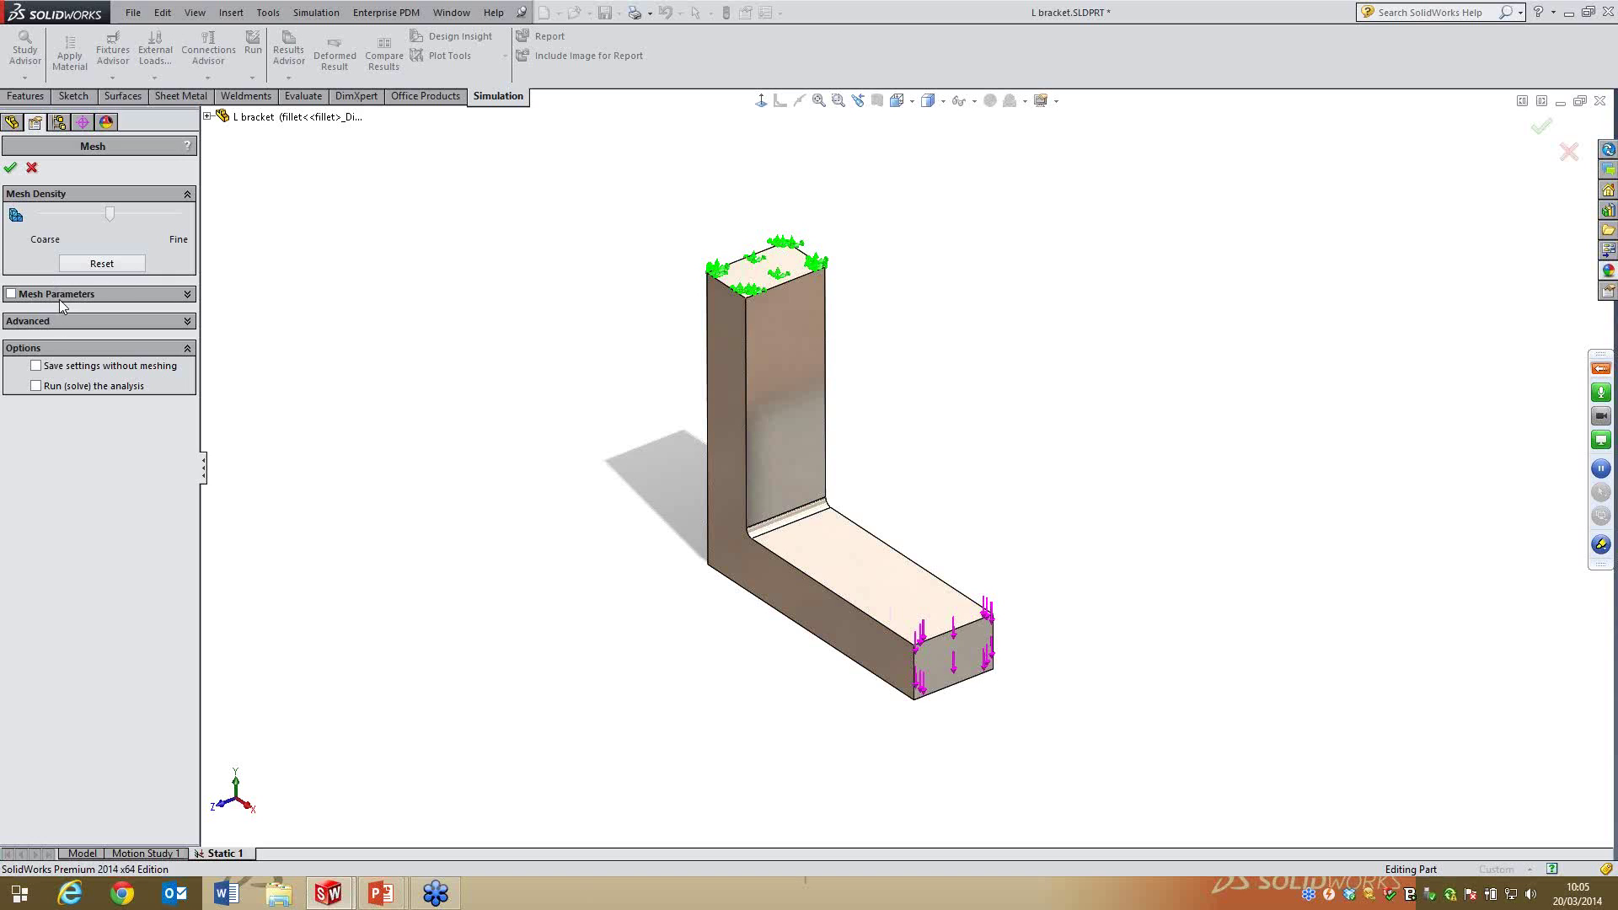
{"action": "left_click", "coordinate": [57, 294]}
{"action": "left_click_drag", "start_coordinate": [113, 218], "coordinate": [200, 217]}
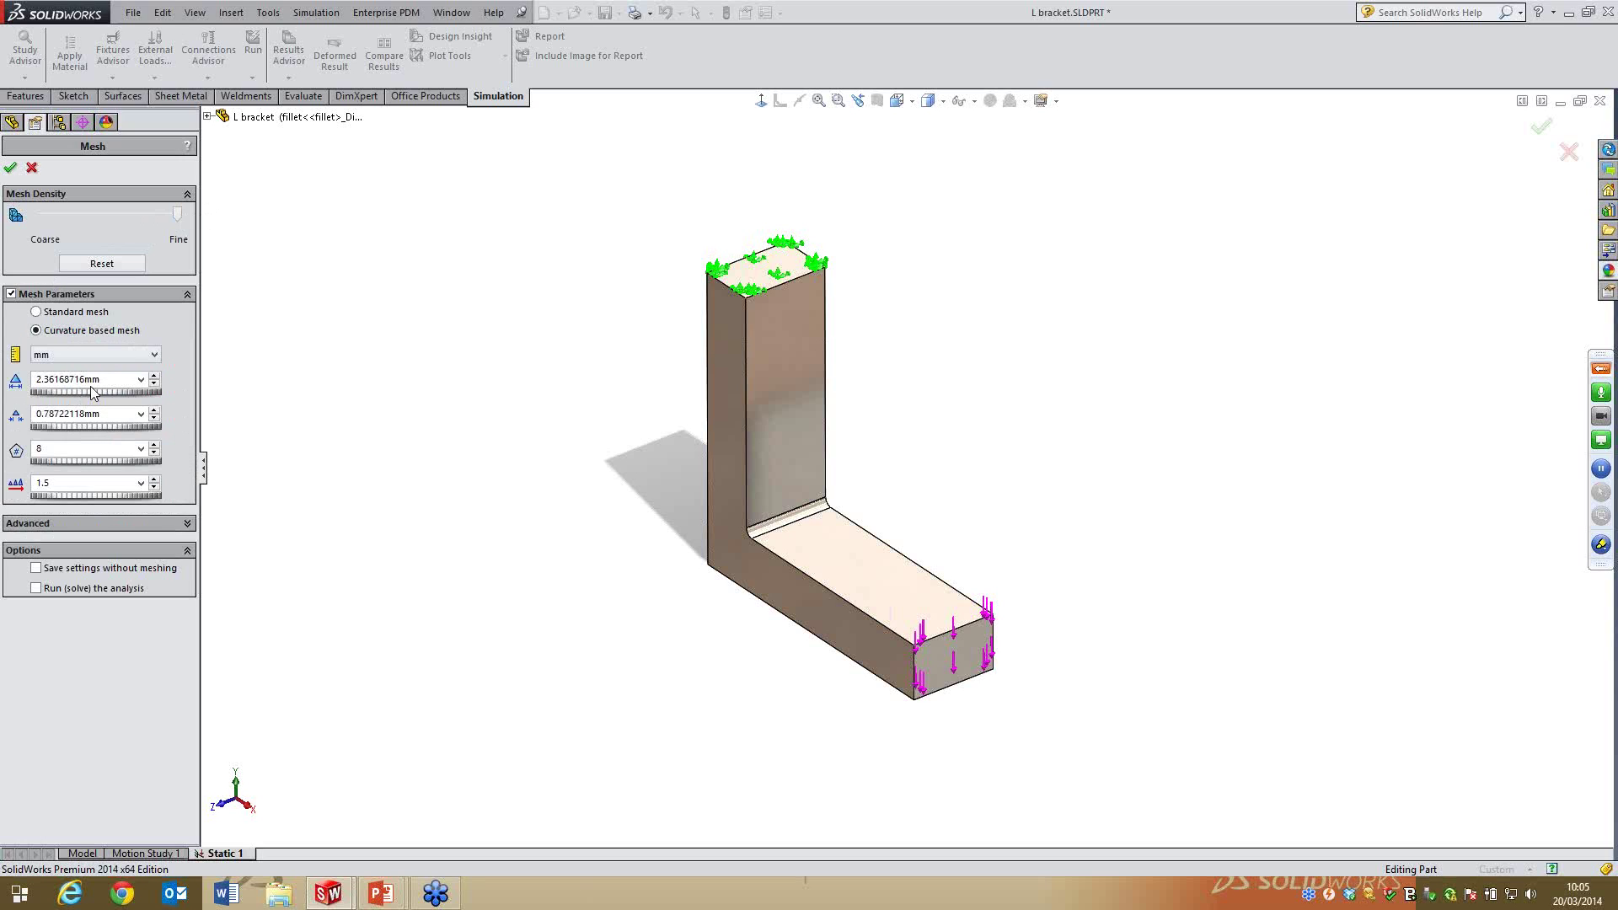
{"action": "left_click", "coordinate": [11, 171]}
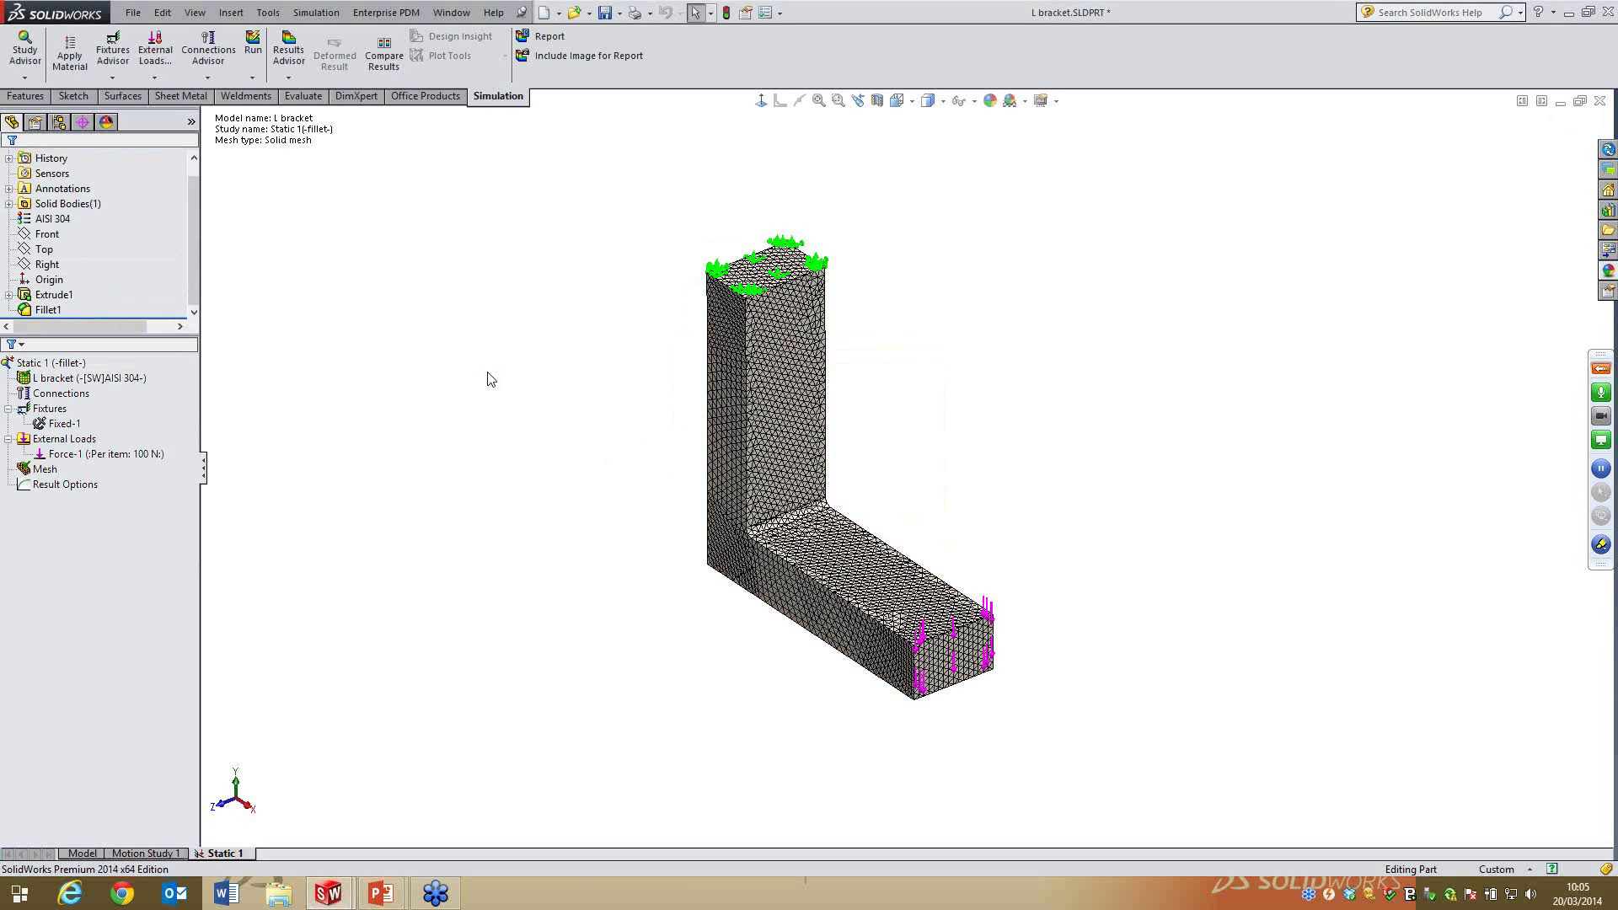
Run the Static 1 study to solve the bracket analysis
{"action": "left_click", "coordinate": [68, 364]}
{"action": "right_click", "coordinate": [56, 367]}
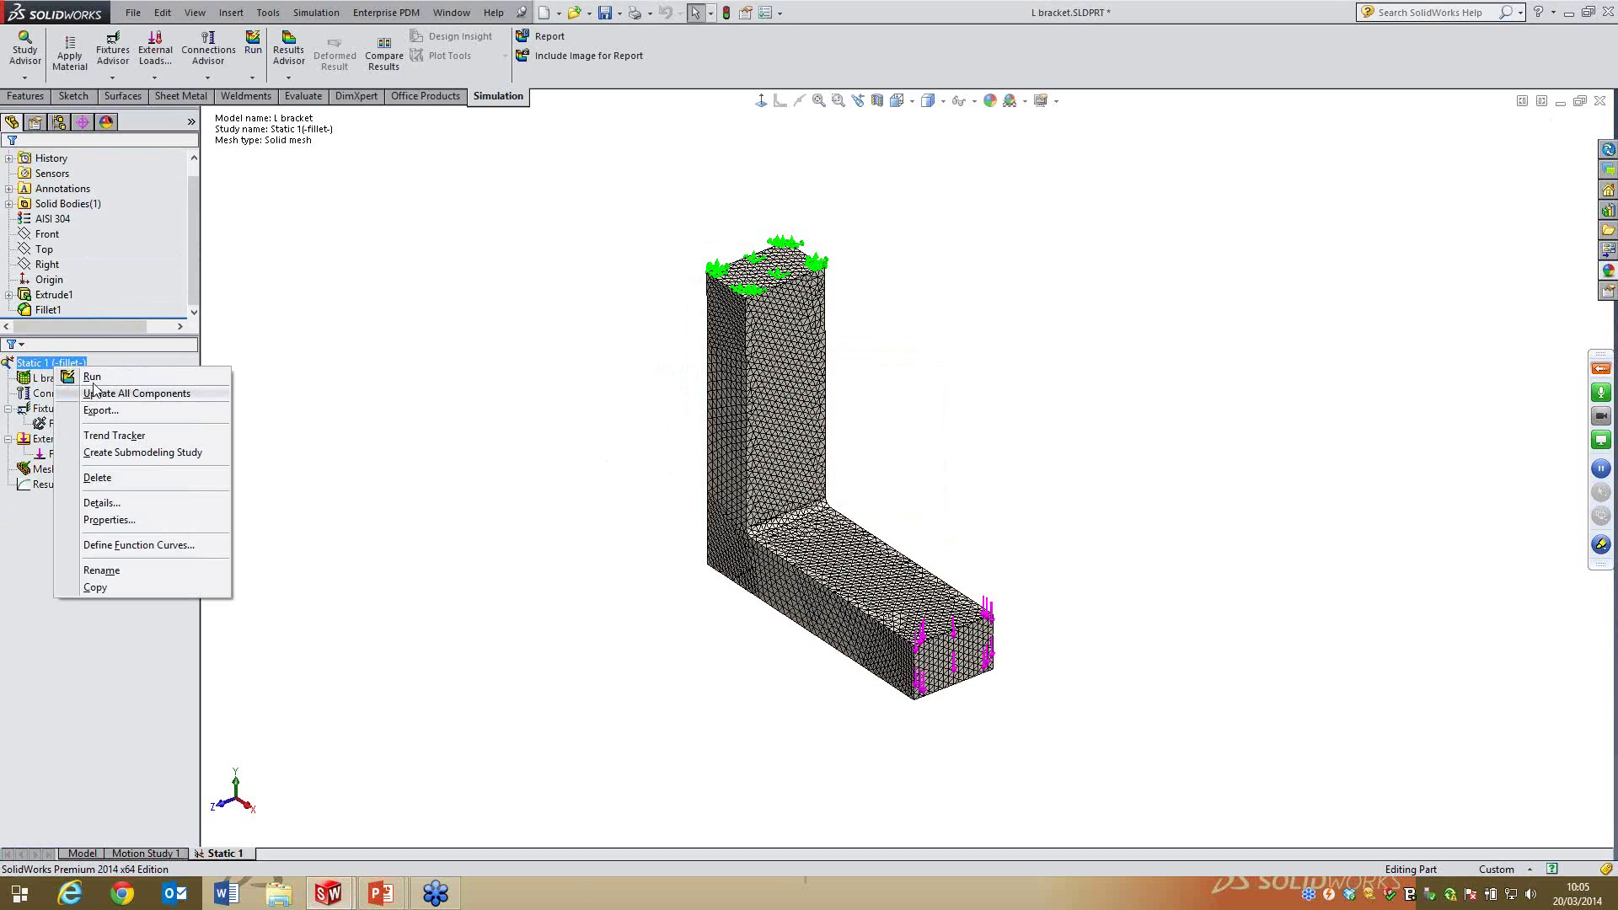
{"action": "left_click", "coordinate": [92, 377]}
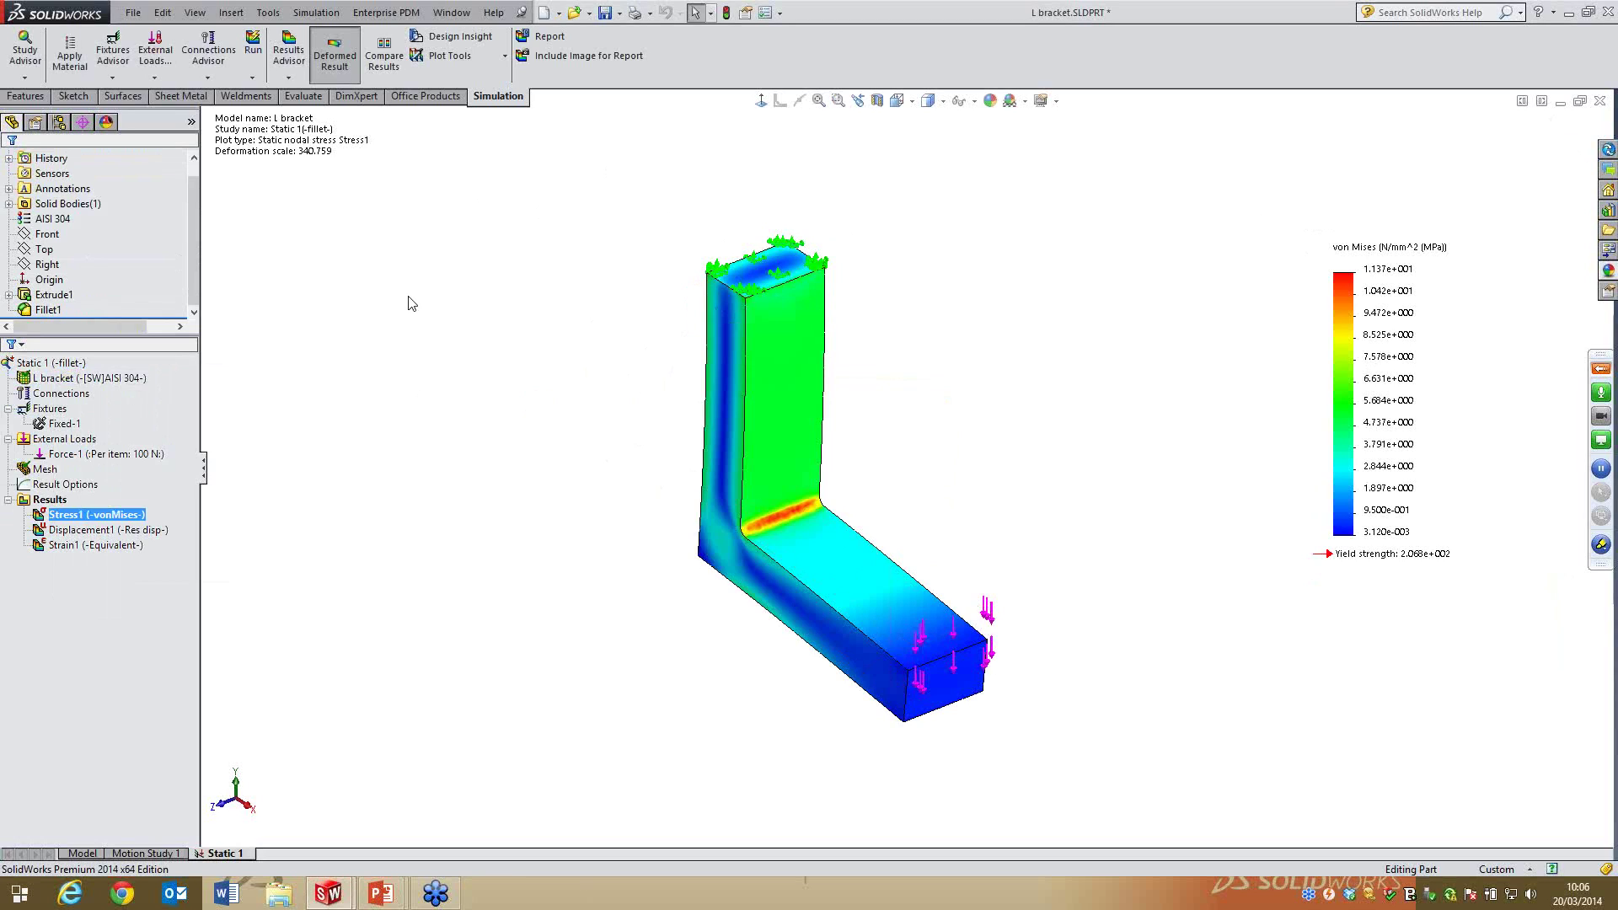
Create a second static study named Static 2 with 2D simplification enabled
{"action": "left_click", "coordinate": [331, 13]}
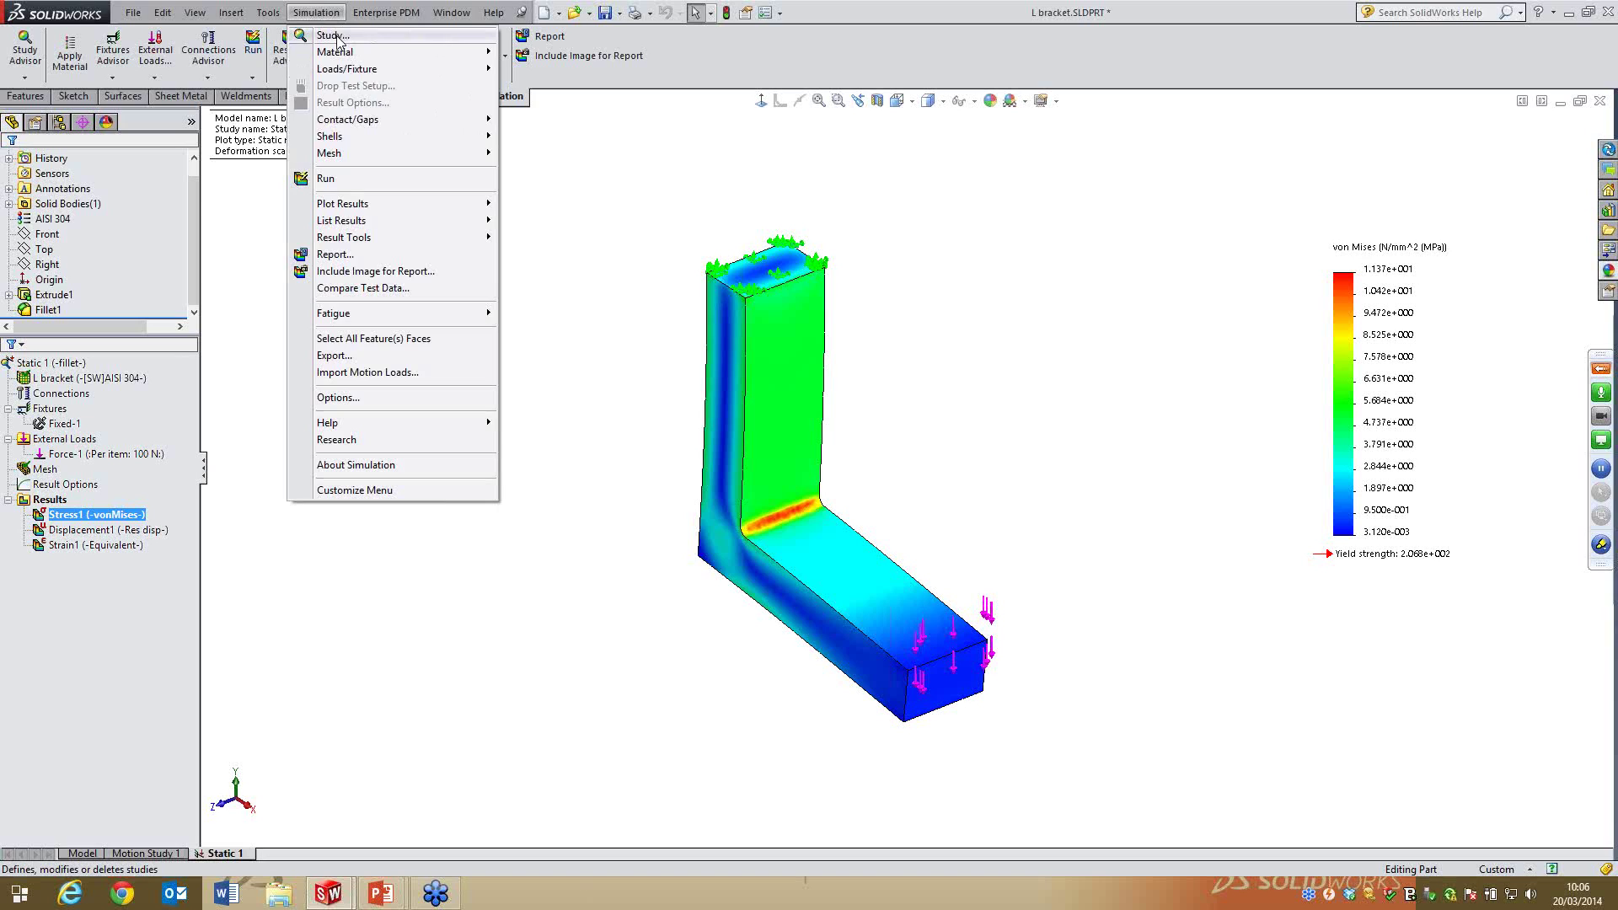
{"action": "left_click", "coordinate": [337, 37]}
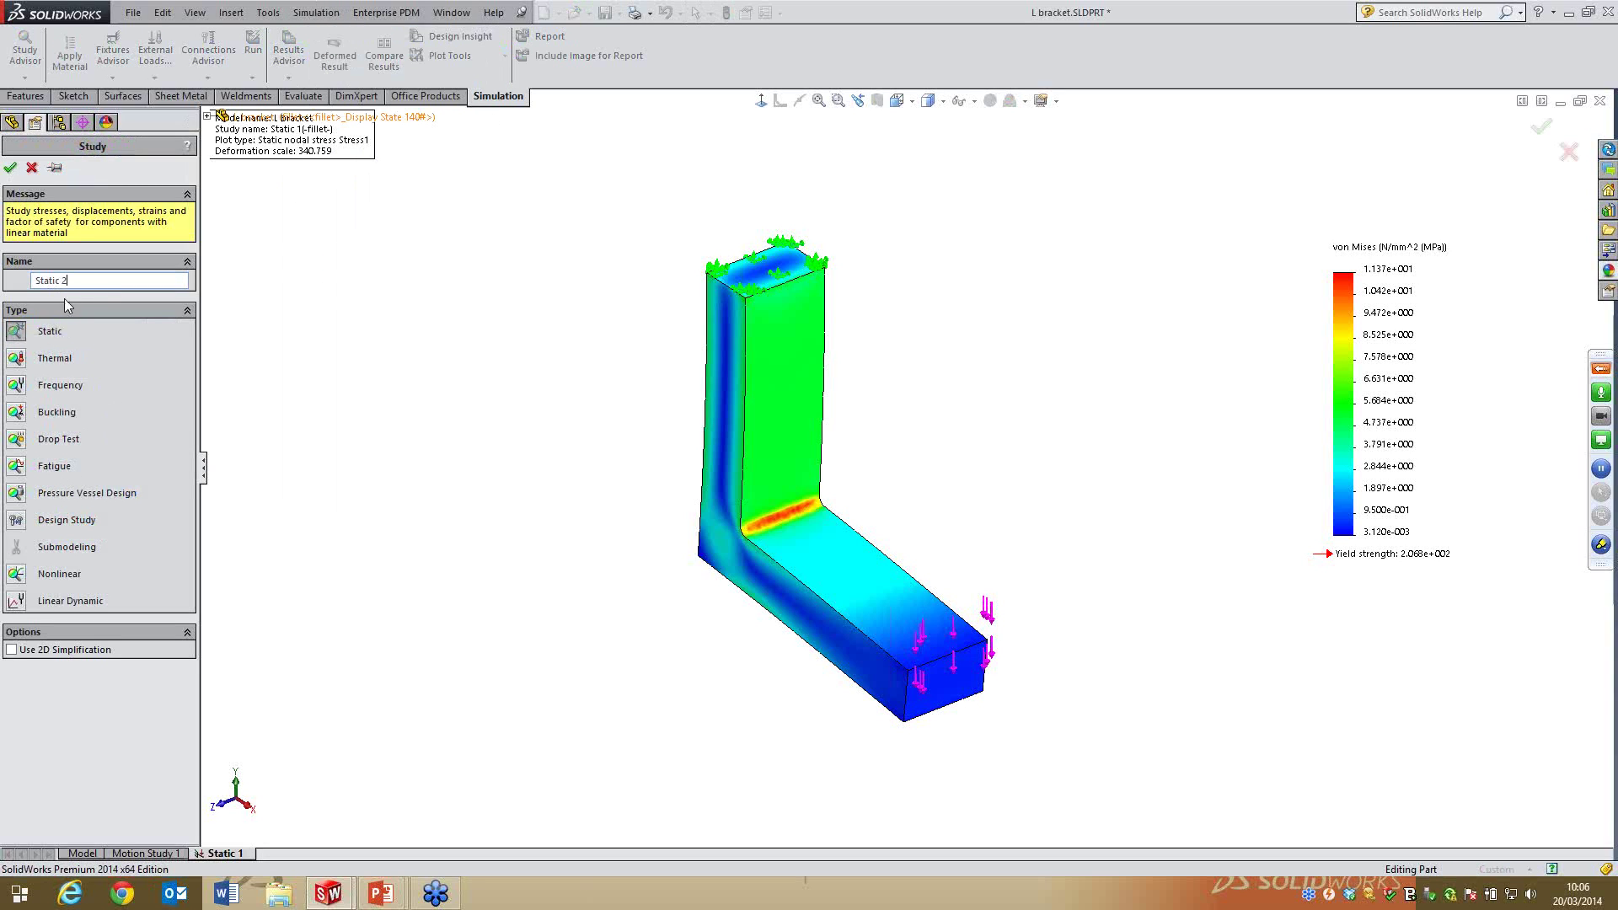
{"action": "left_click", "coordinate": [19, 652]}
{"action": "left_click", "coordinate": [10, 167]}
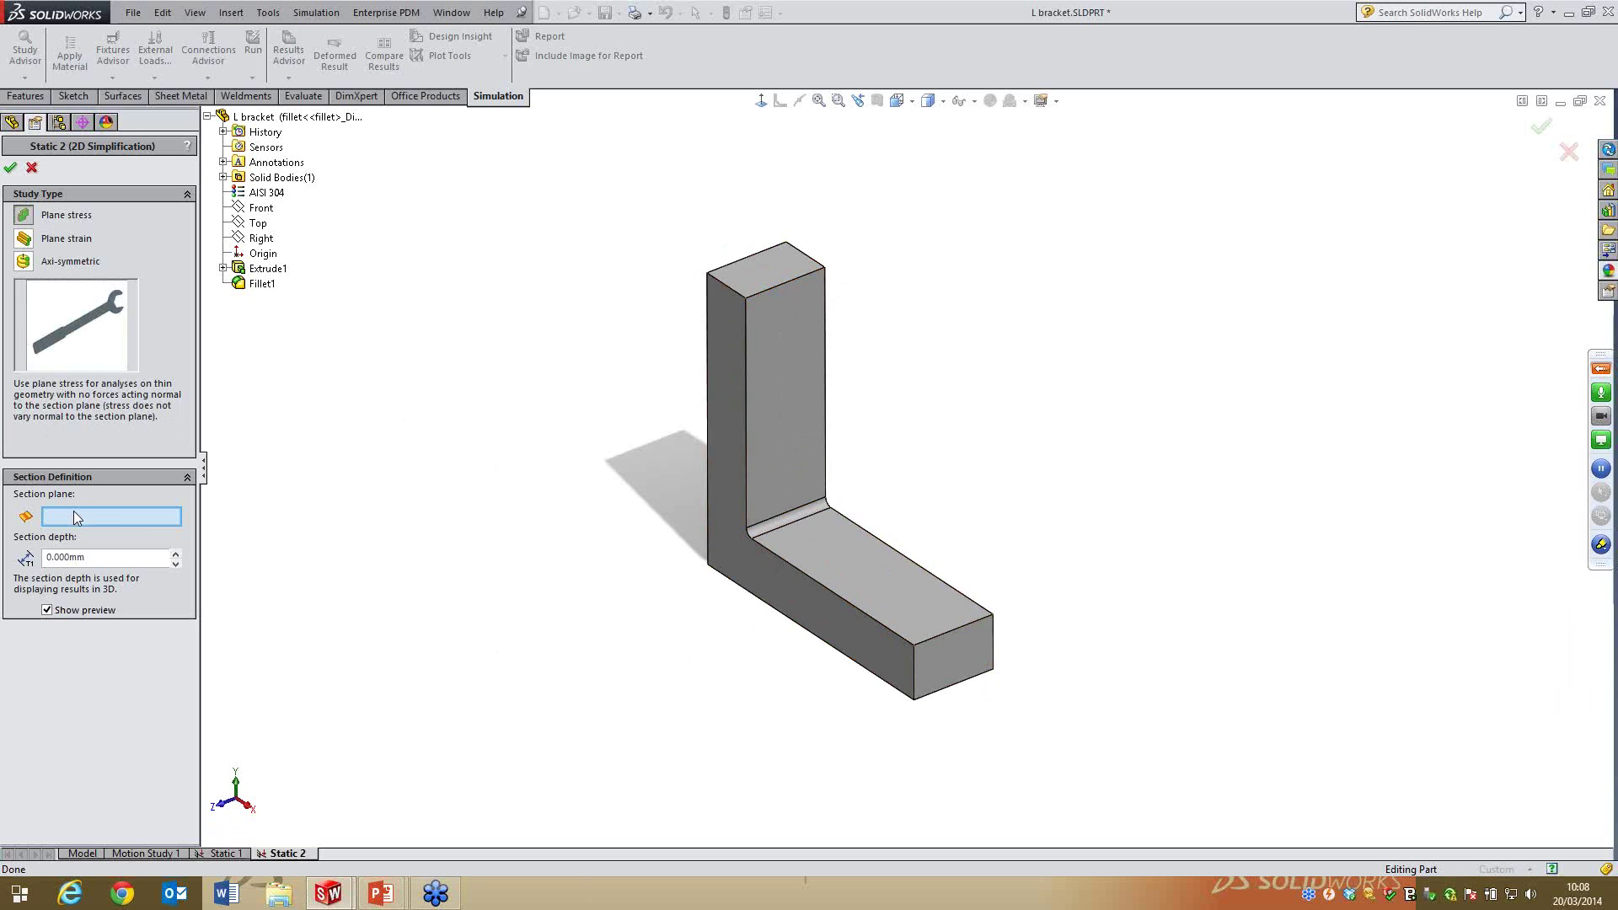
Define the 2D study as plane stress, with the Front plane as section plane and a section depth of 30 mm
{"action": "left_click", "coordinate": [259, 208]}
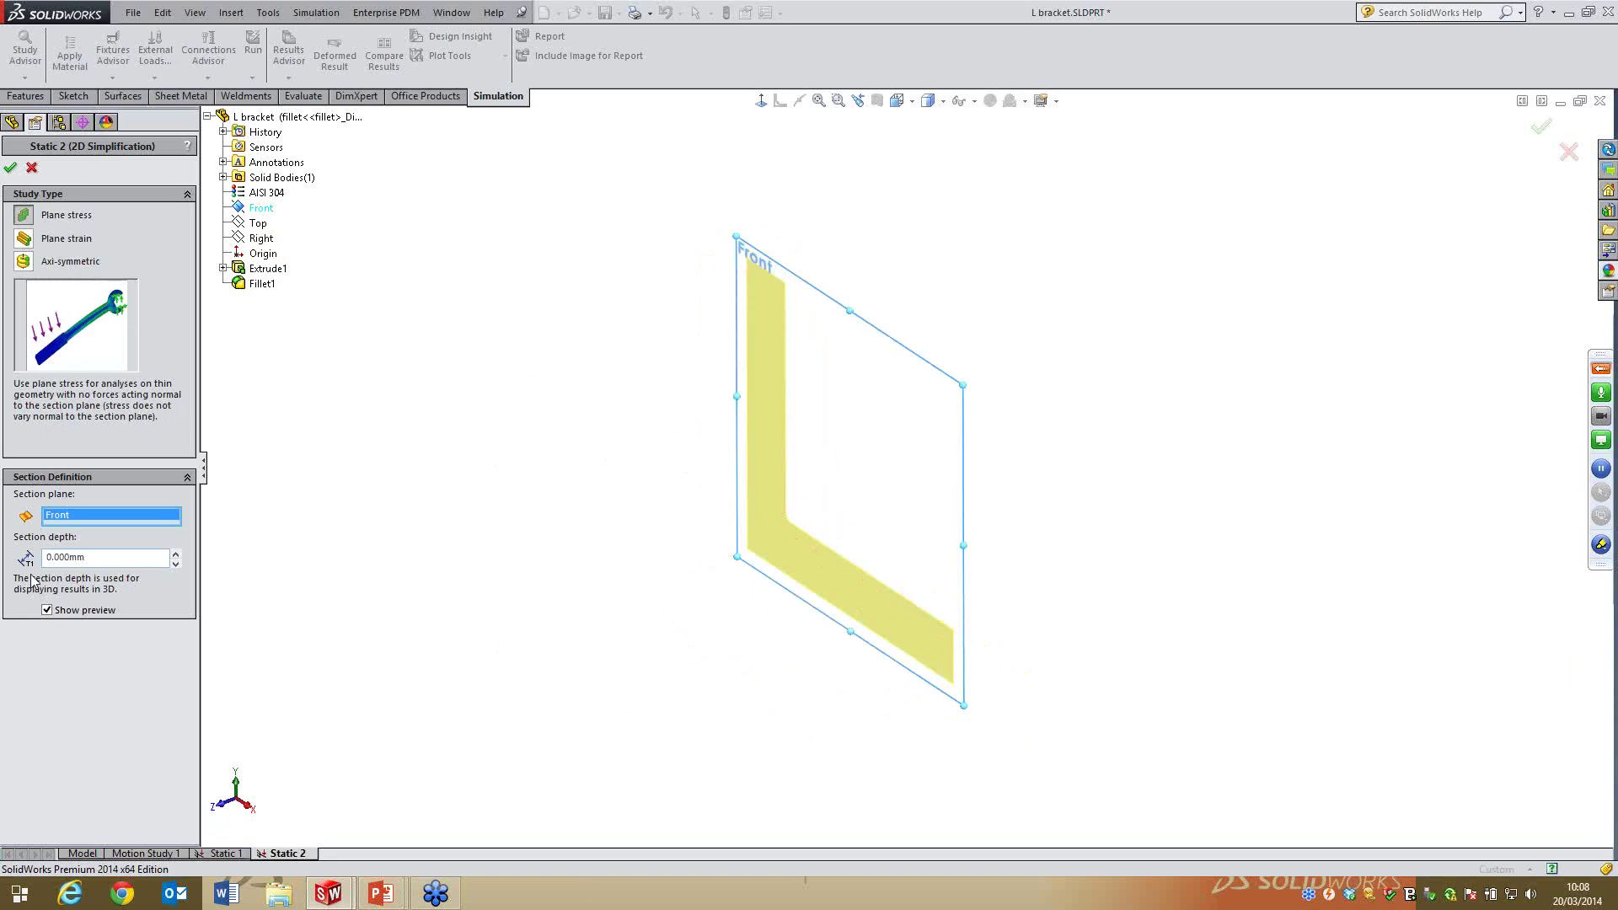
{"action": "left_click_drag", "start_coordinate": [109, 558], "coordinate": [35, 559]}
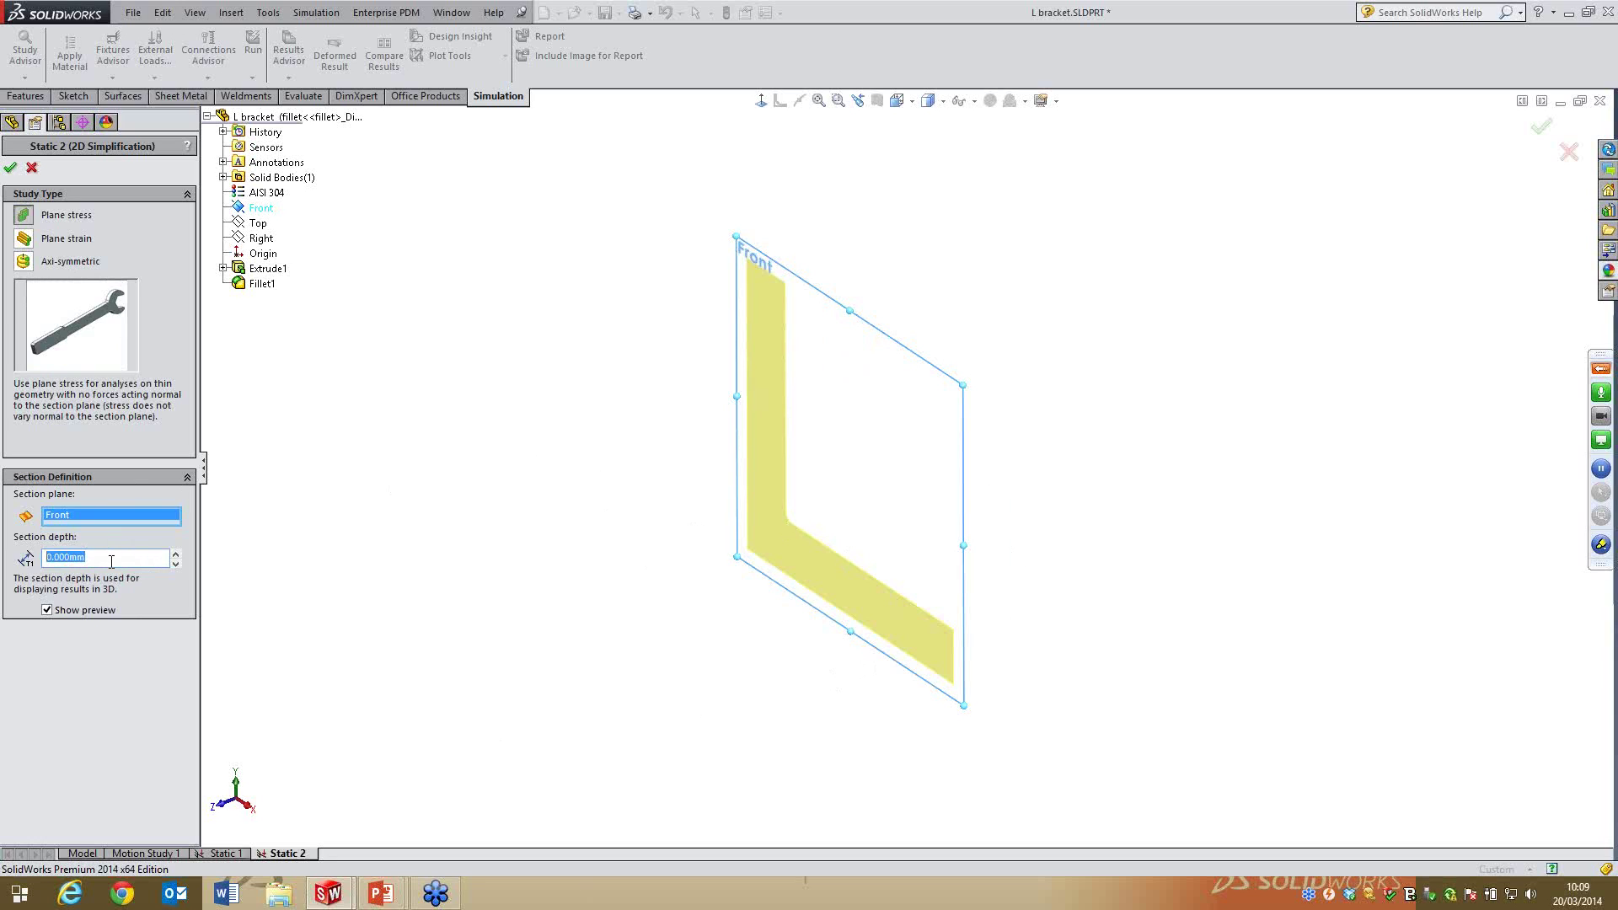
{"action": "type", "text": "30"}
{"action": "key", "text": "Return"}
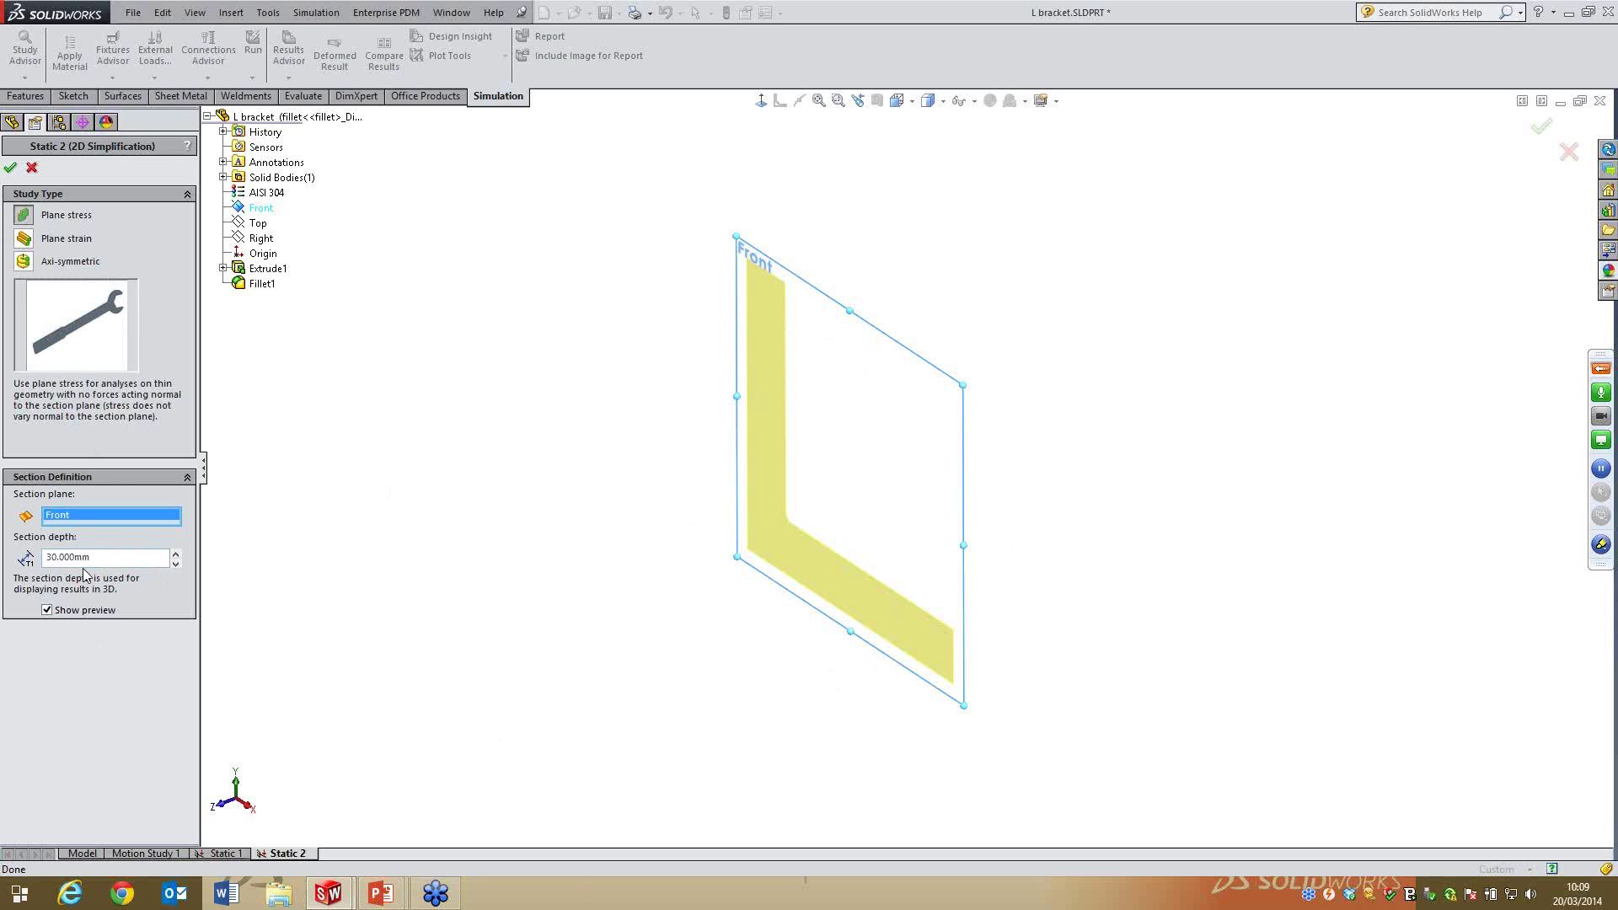
{"action": "left_click_drag", "start_coordinate": [110, 557], "coordinate": [2, 560]}
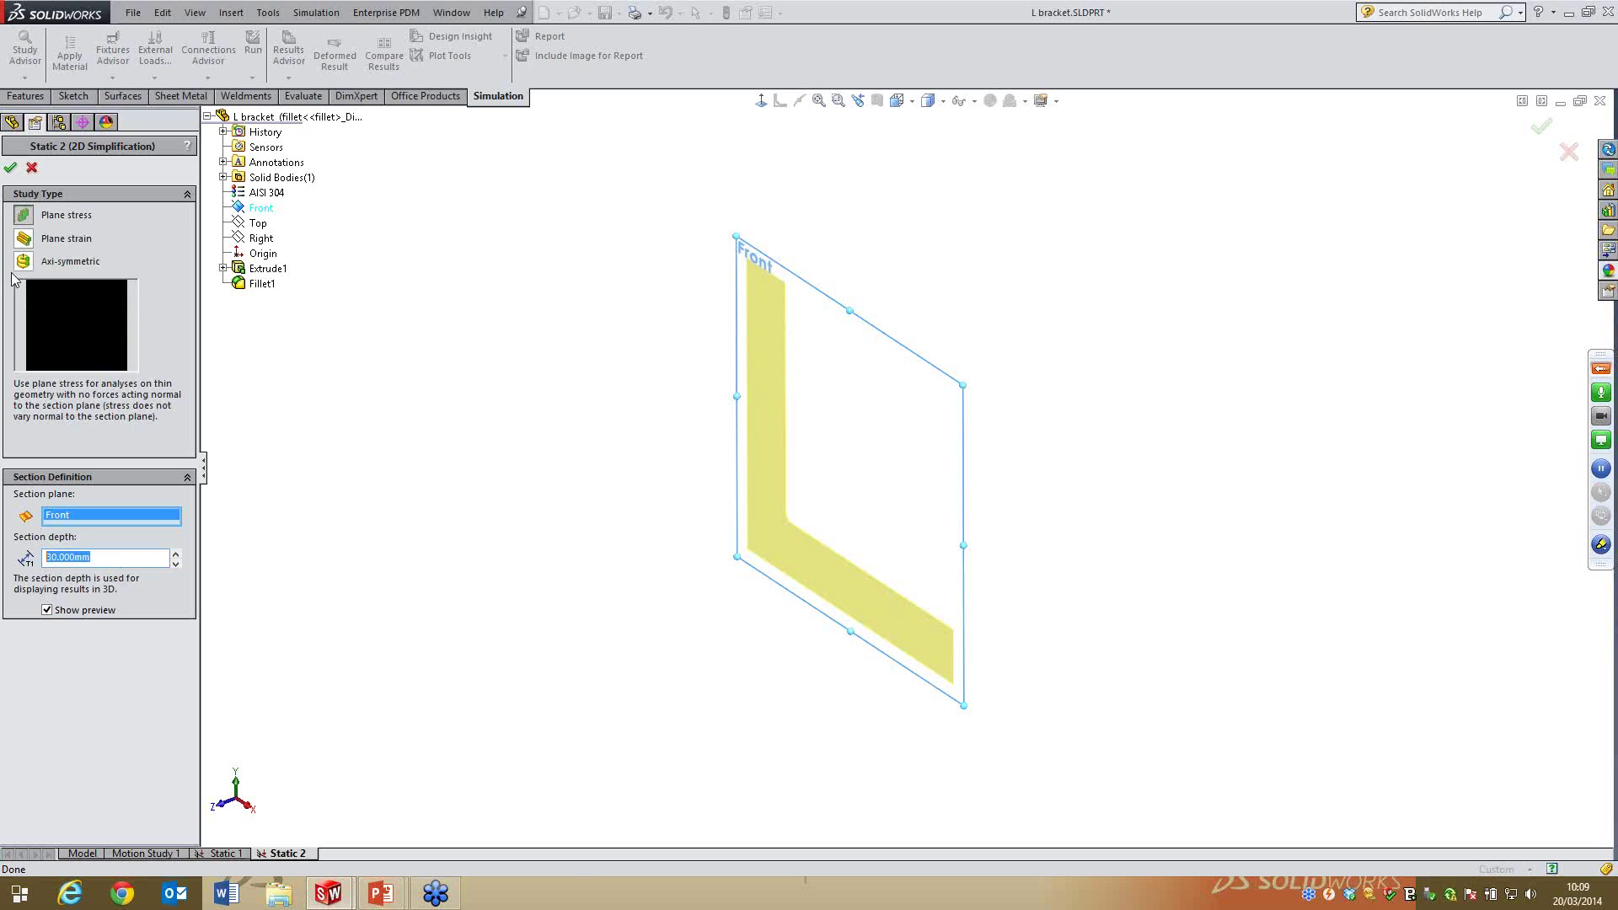
{"action": "left_click", "coordinate": [10, 167]}
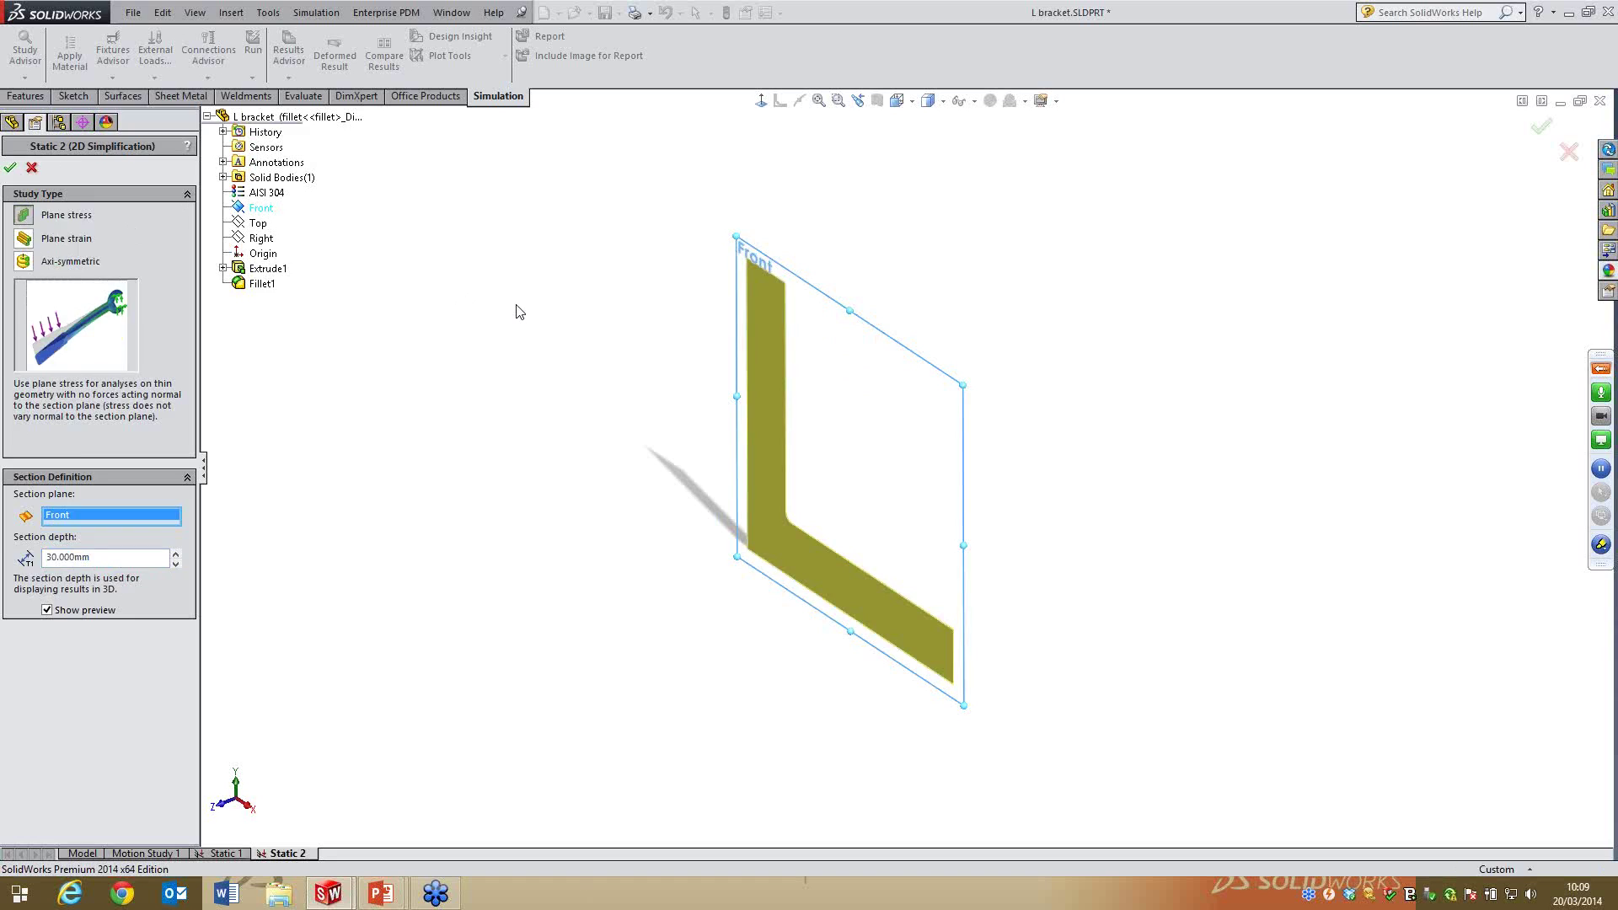
Apply a fixed geometry fixture to the top edge of the bracket section's vertical leg
{"action": "middle_click_drag", "start_coordinate": [574, 390], "coordinate": [877, 437]}
{"action": "middle_click_drag", "start_coordinate": [724, 487], "coordinate": [932, 498]}
{"action": "left_click", "coordinate": [38, 406]}
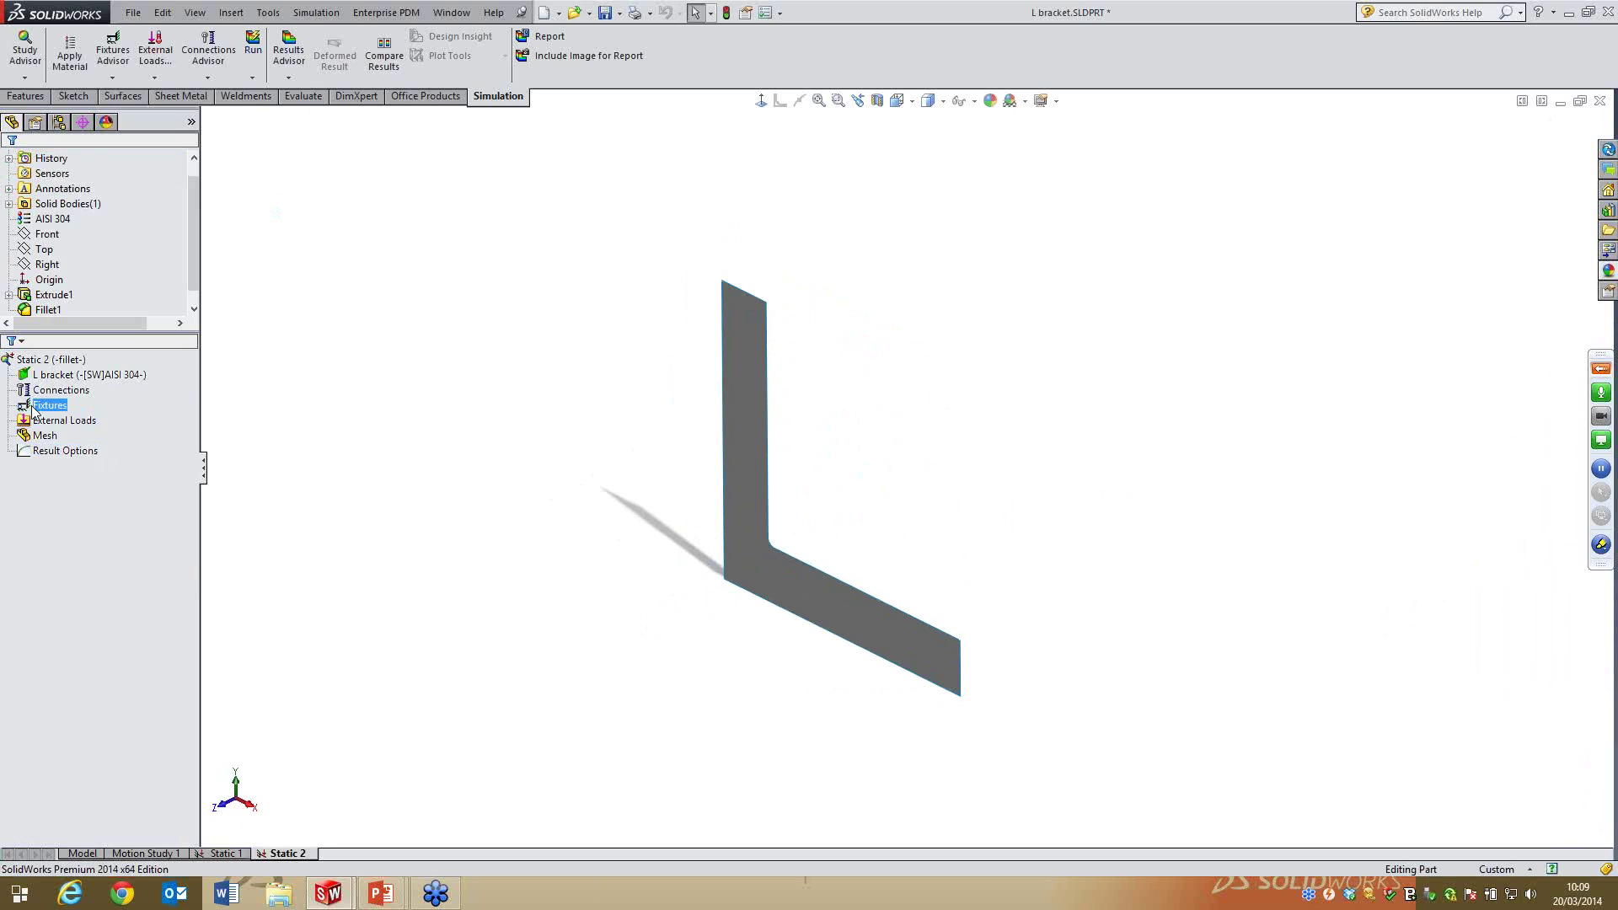
{"action": "right_click", "coordinate": [36, 410]}
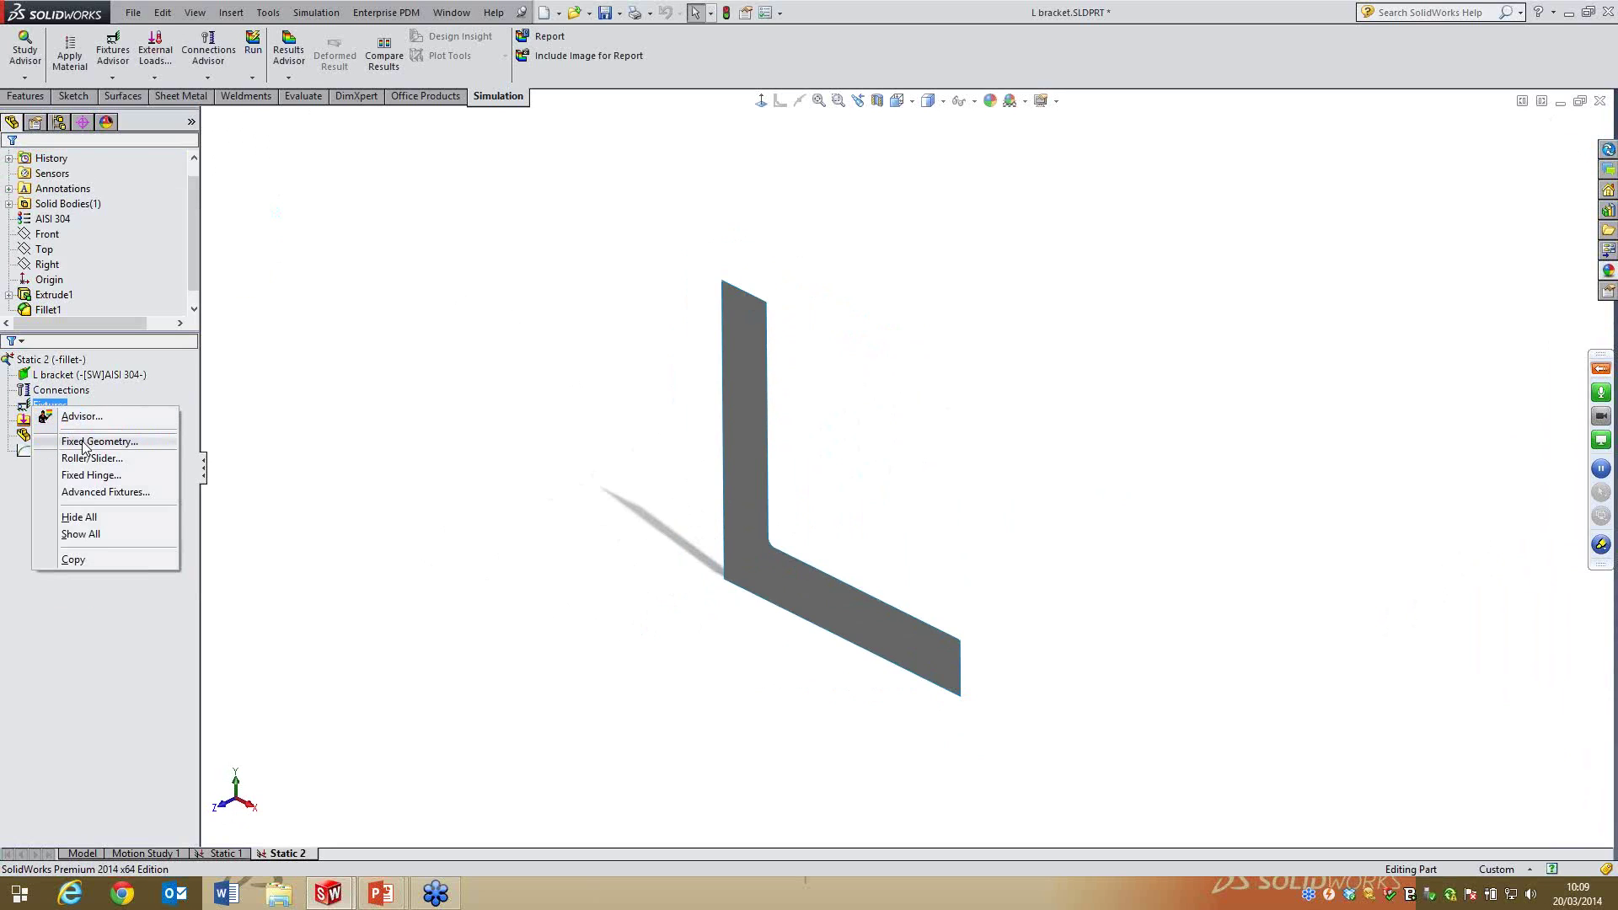
{"action": "left_click", "coordinate": [84, 445]}
{"action": "left_click", "coordinate": [746, 289]}
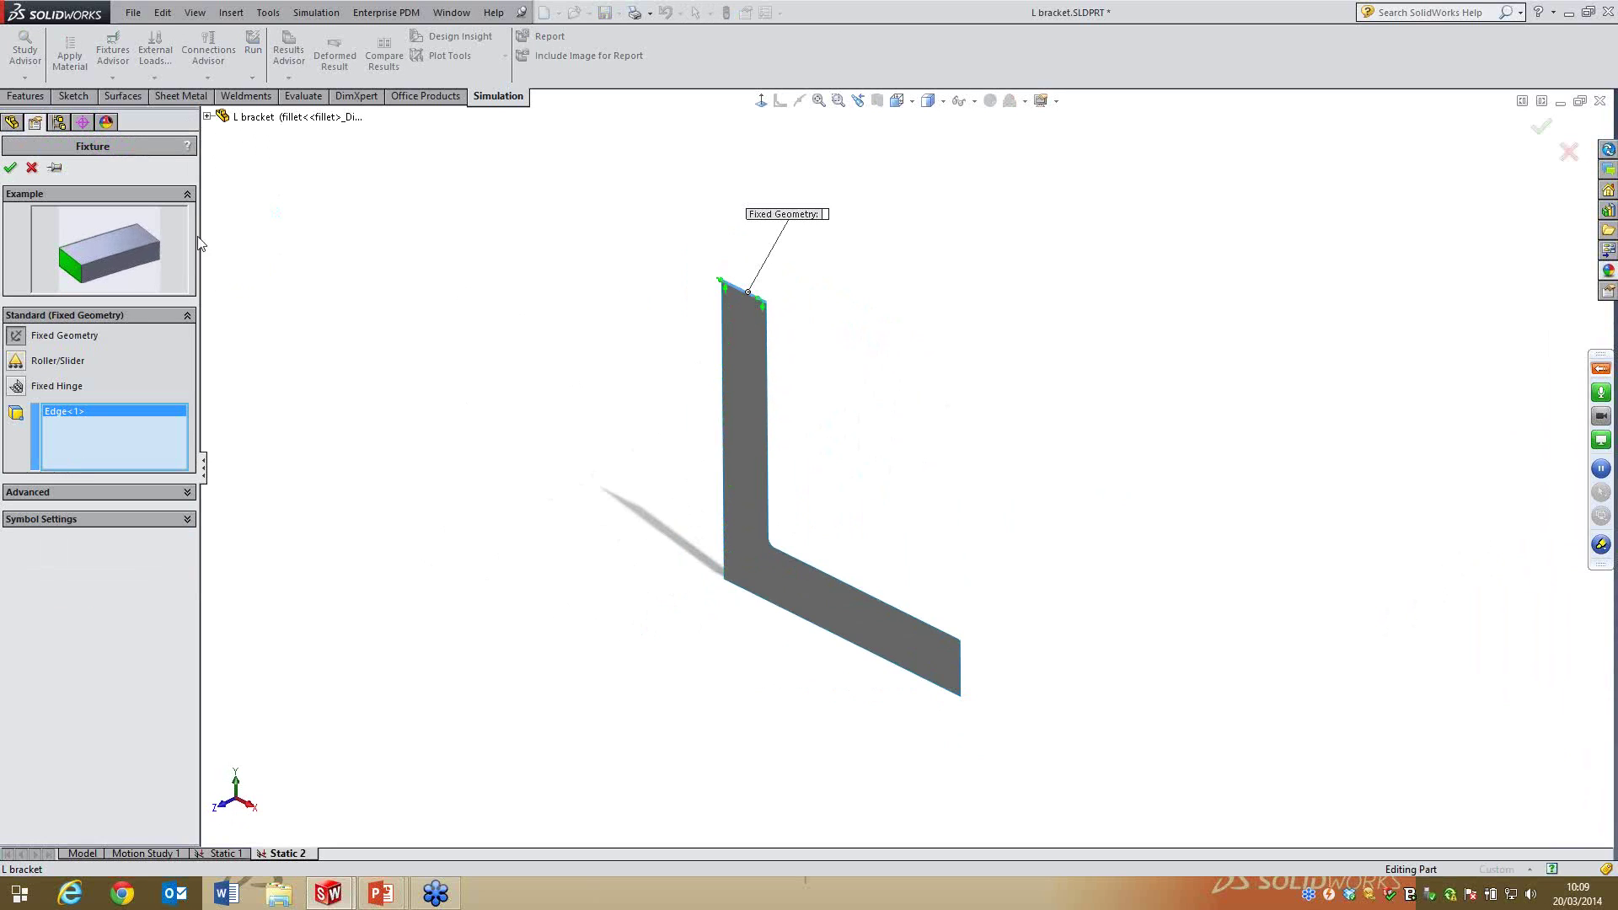
{"action": "left_click", "coordinate": [10, 167]}
Apply a 100 N force to the end edge of the horizontal leg, along the Front plane's second direction, reversed to act downward
{"action": "left_click", "coordinate": [72, 437]}
{"action": "right_click", "coordinate": [72, 437]}
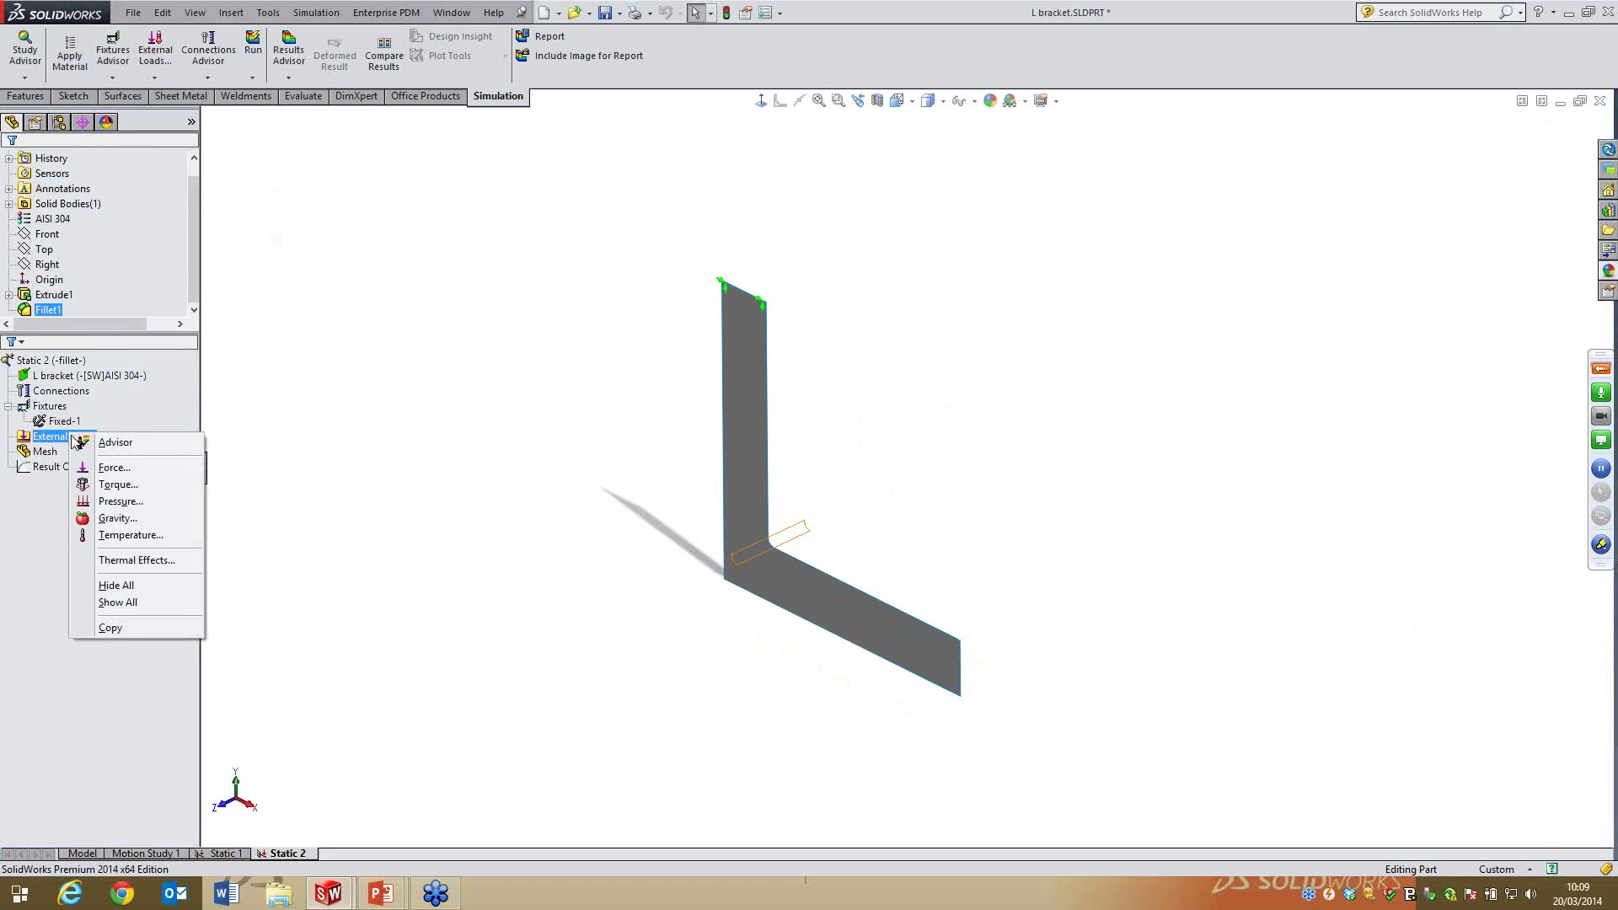
{"action": "left_click", "coordinate": [115, 473]}
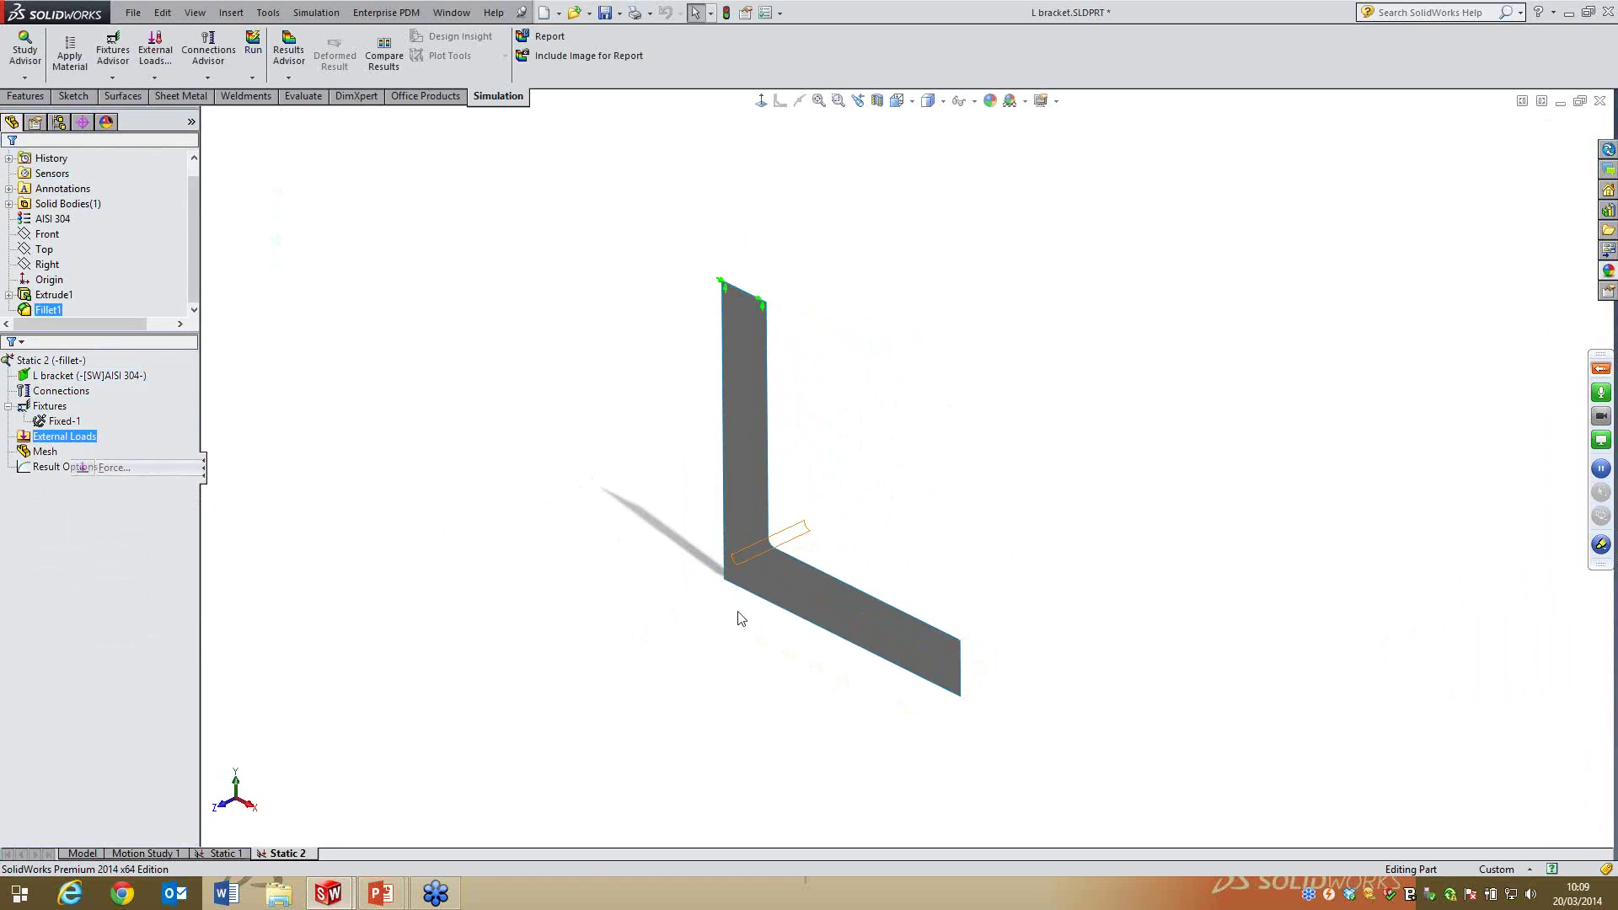
{"action": "left_click", "coordinate": [961, 670]}
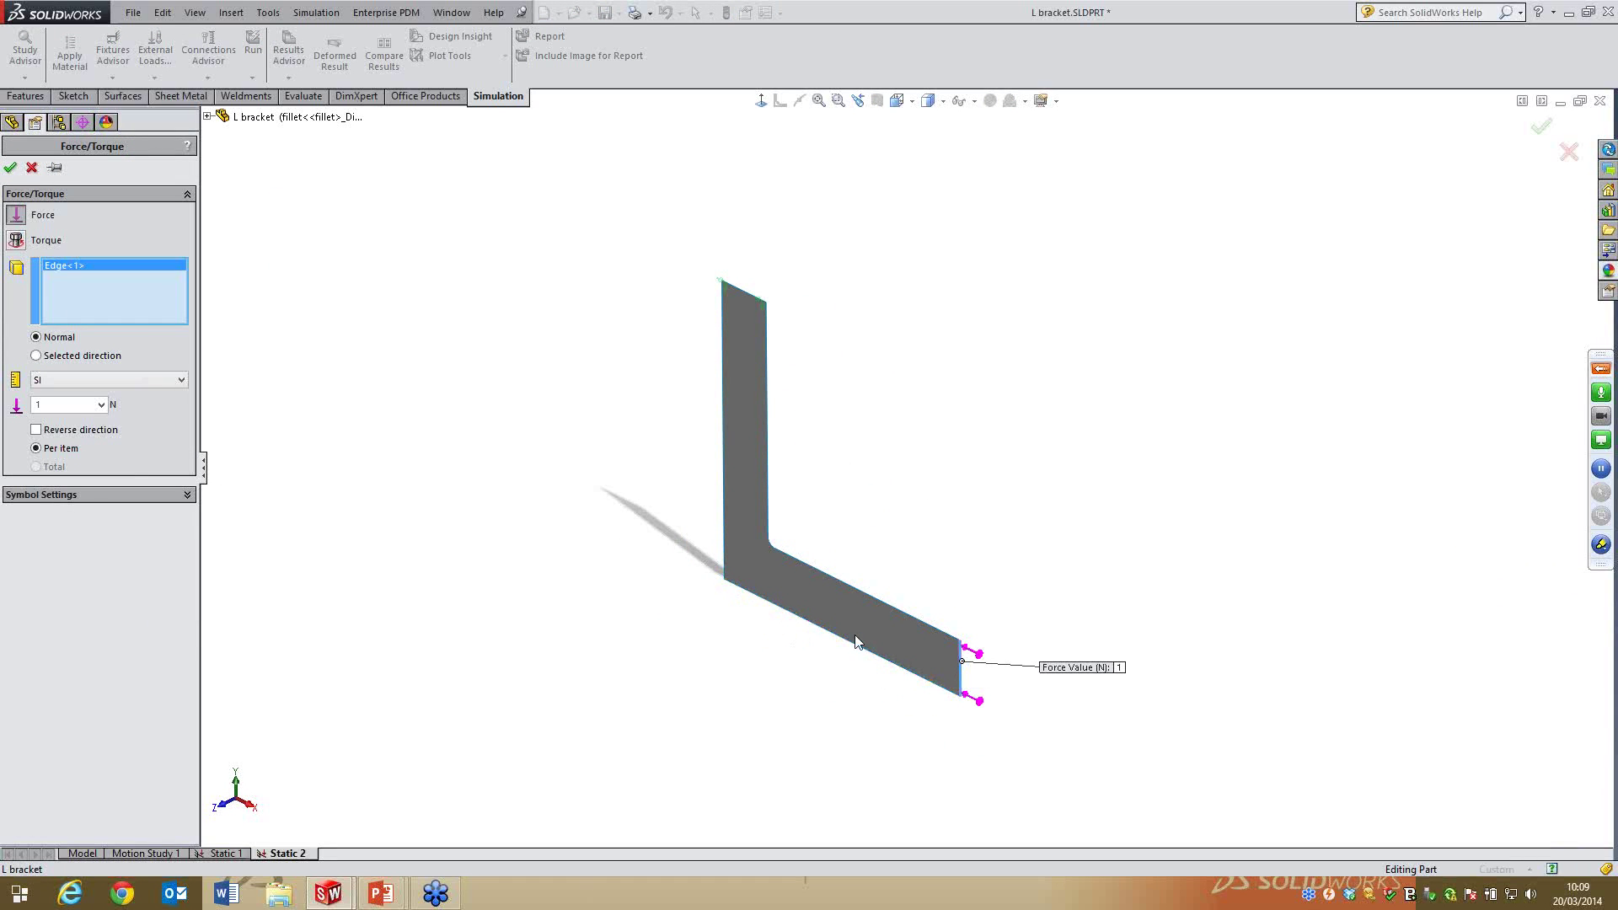
{"action": "left_click", "coordinate": [66, 356]}
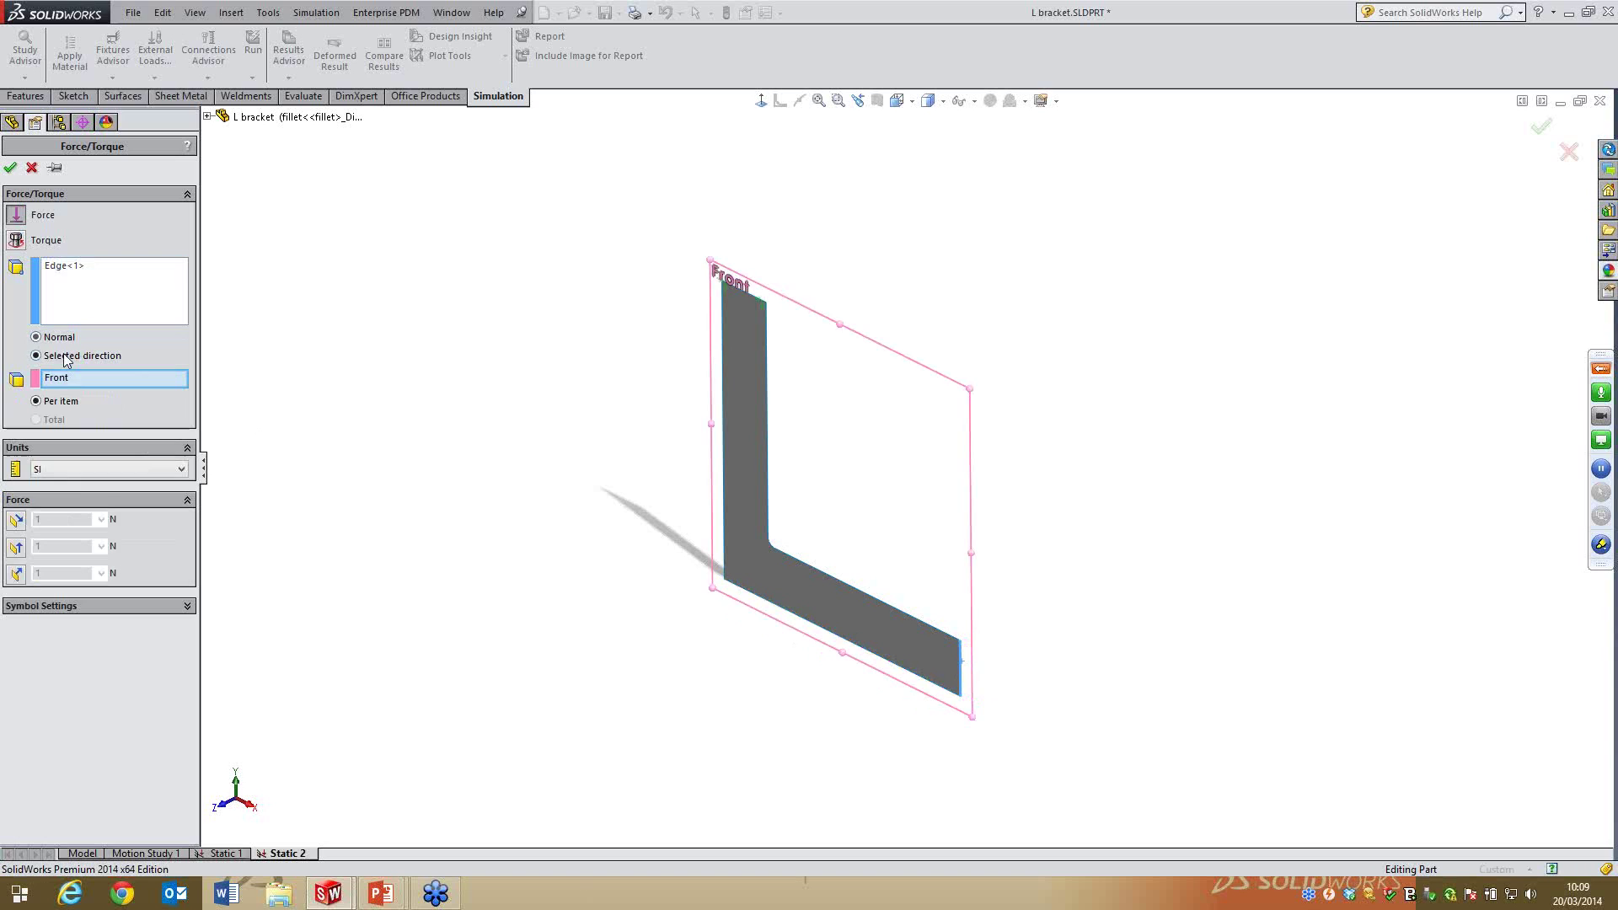
{"action": "left_click", "coordinate": [16, 548]}
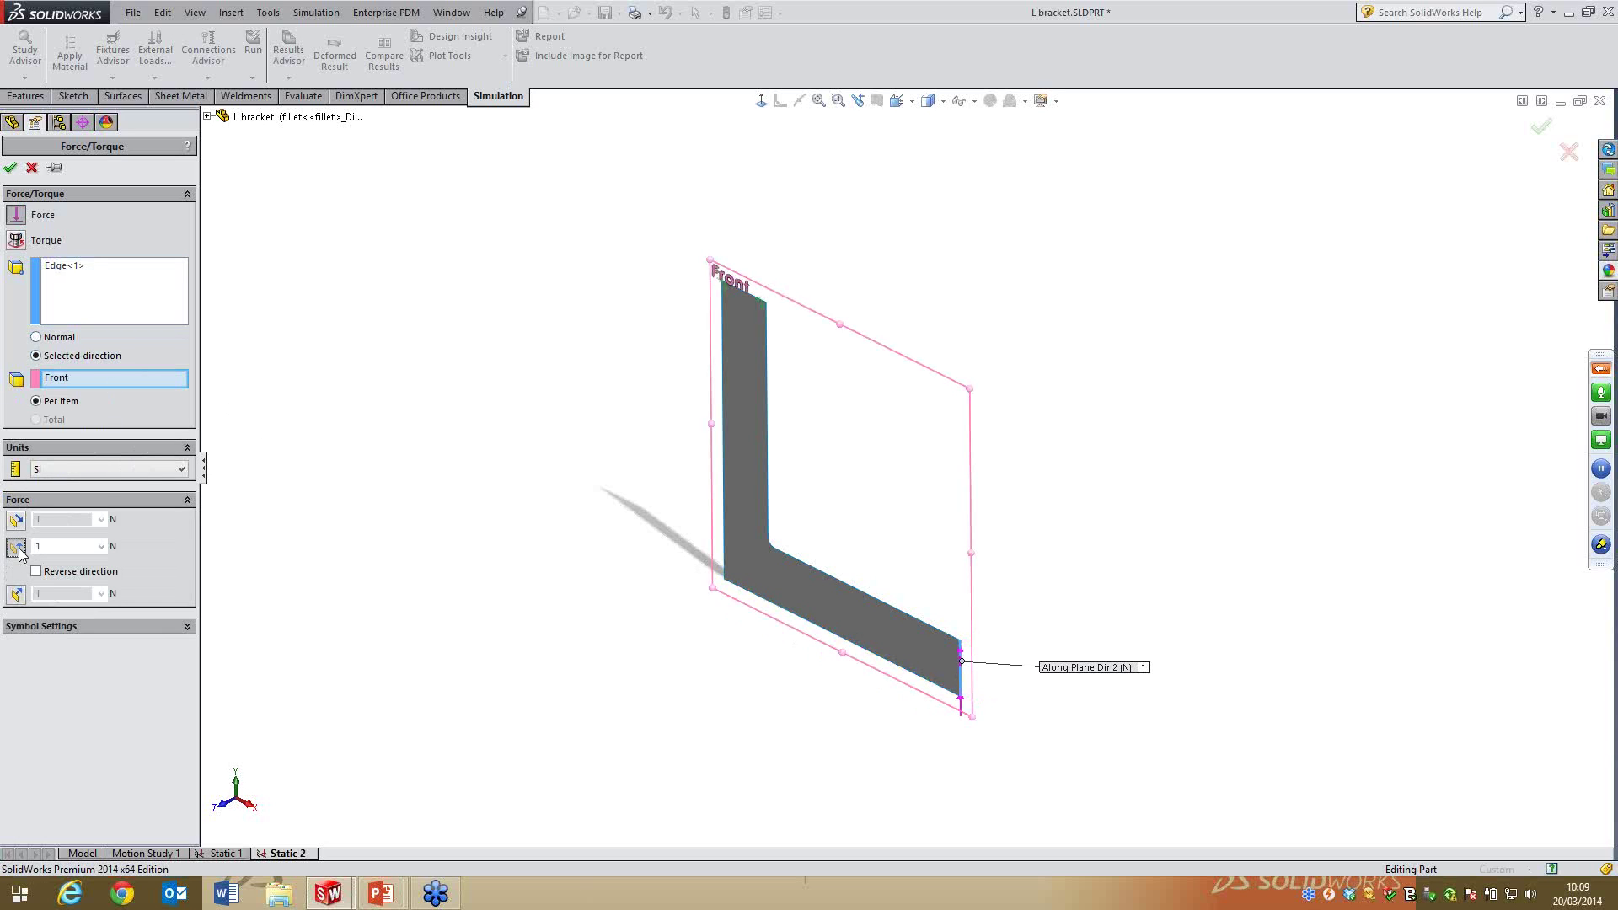
{"action": "left_click", "coordinate": [38, 572]}
{"action": "type", "text": "100"}
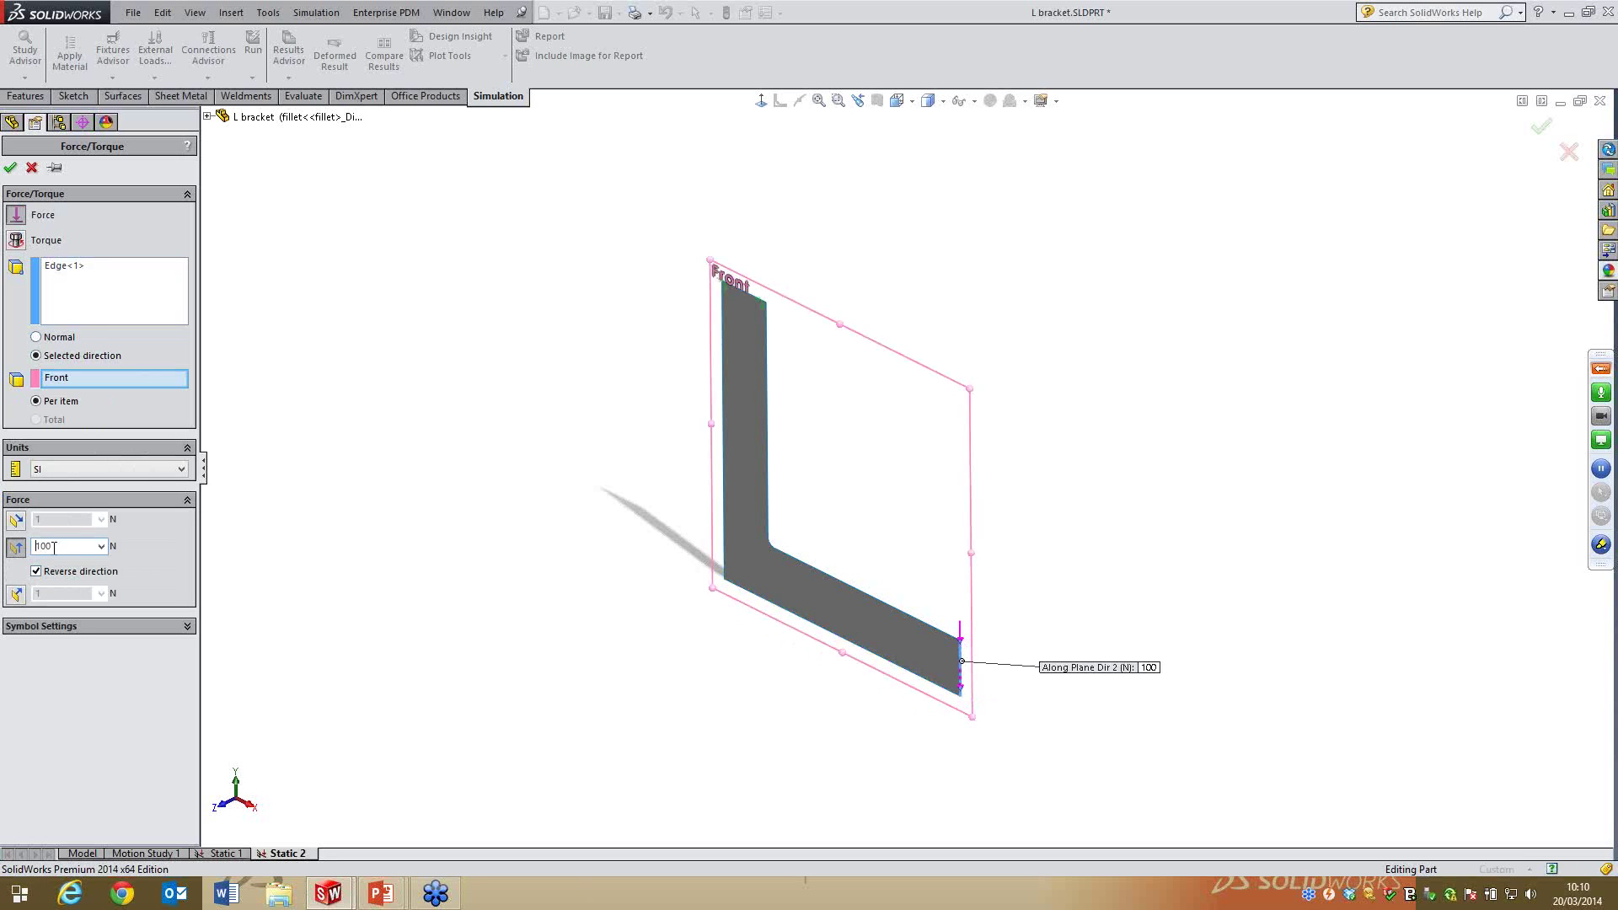
{"action": "left_click", "coordinate": [10, 167]}
Mesh the section with a curvature based mesh at the finest density and run the Static 2 study
{"action": "right_click", "coordinate": [53, 468]}
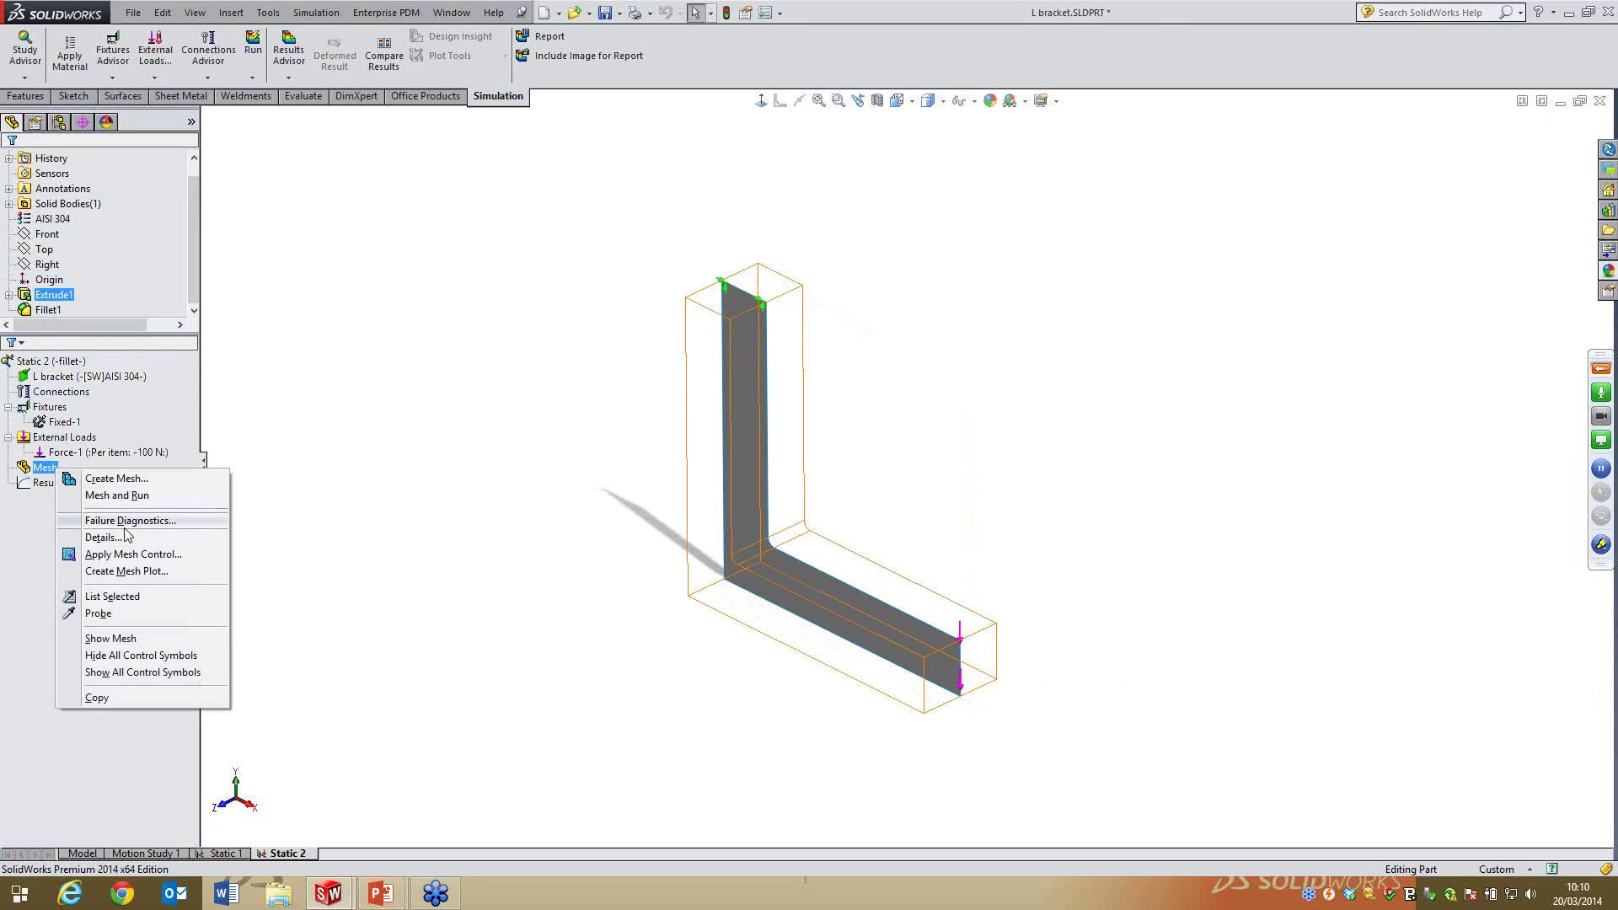
{"action": "left_click", "coordinate": [126, 479]}
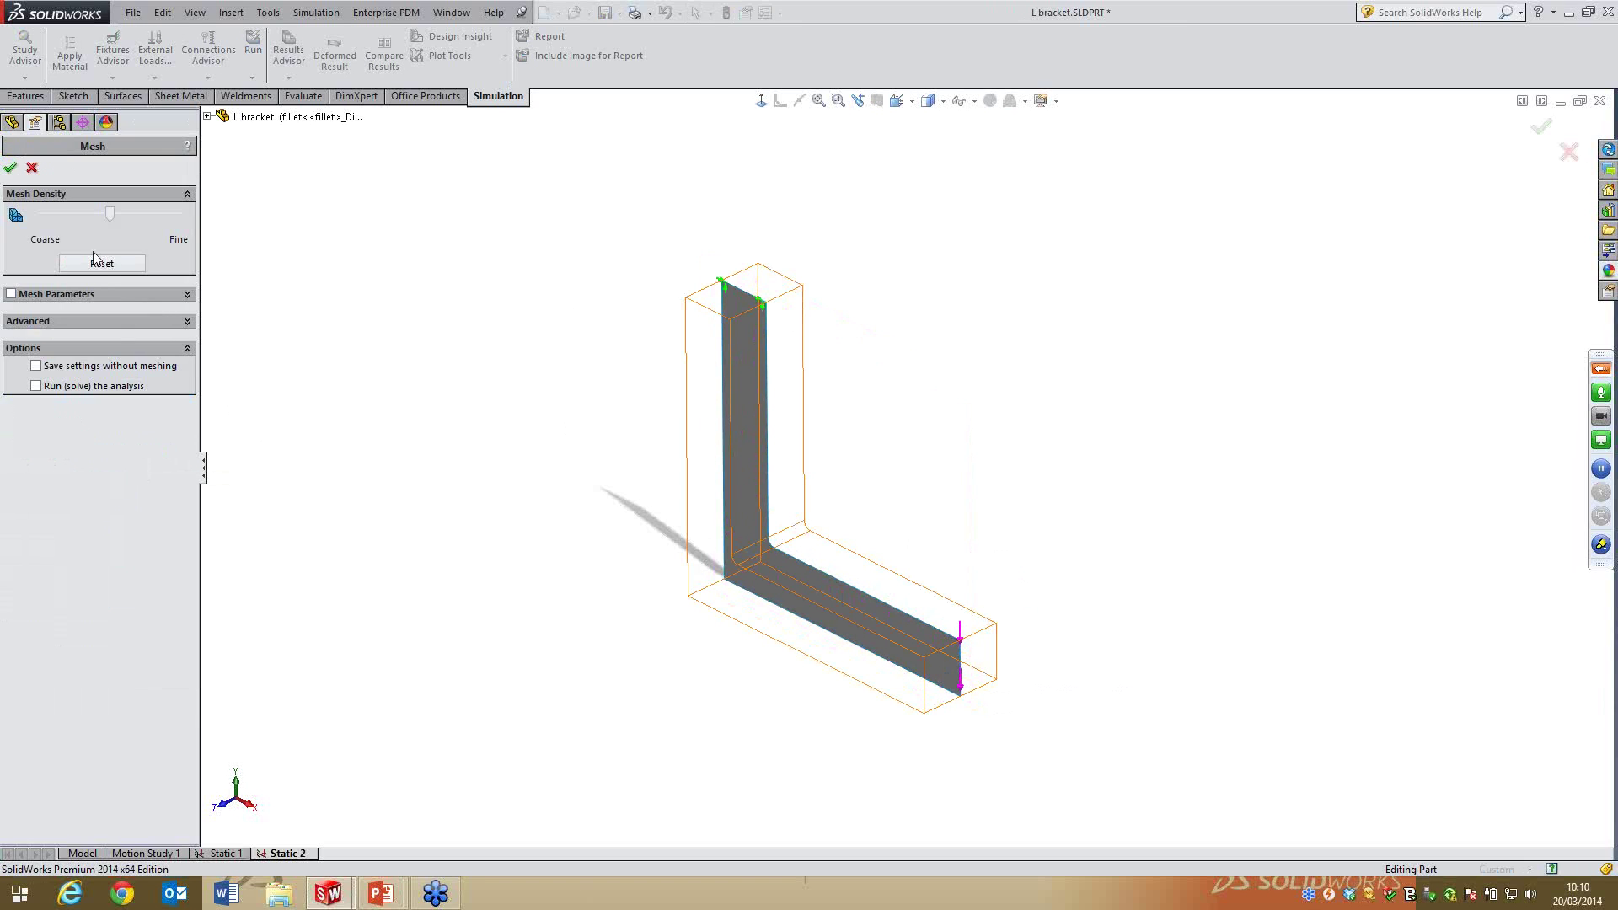
{"action": "left_click", "coordinate": [11, 293]}
{"action": "left_click_drag", "start_coordinate": [114, 216], "coordinate": [178, 215]}
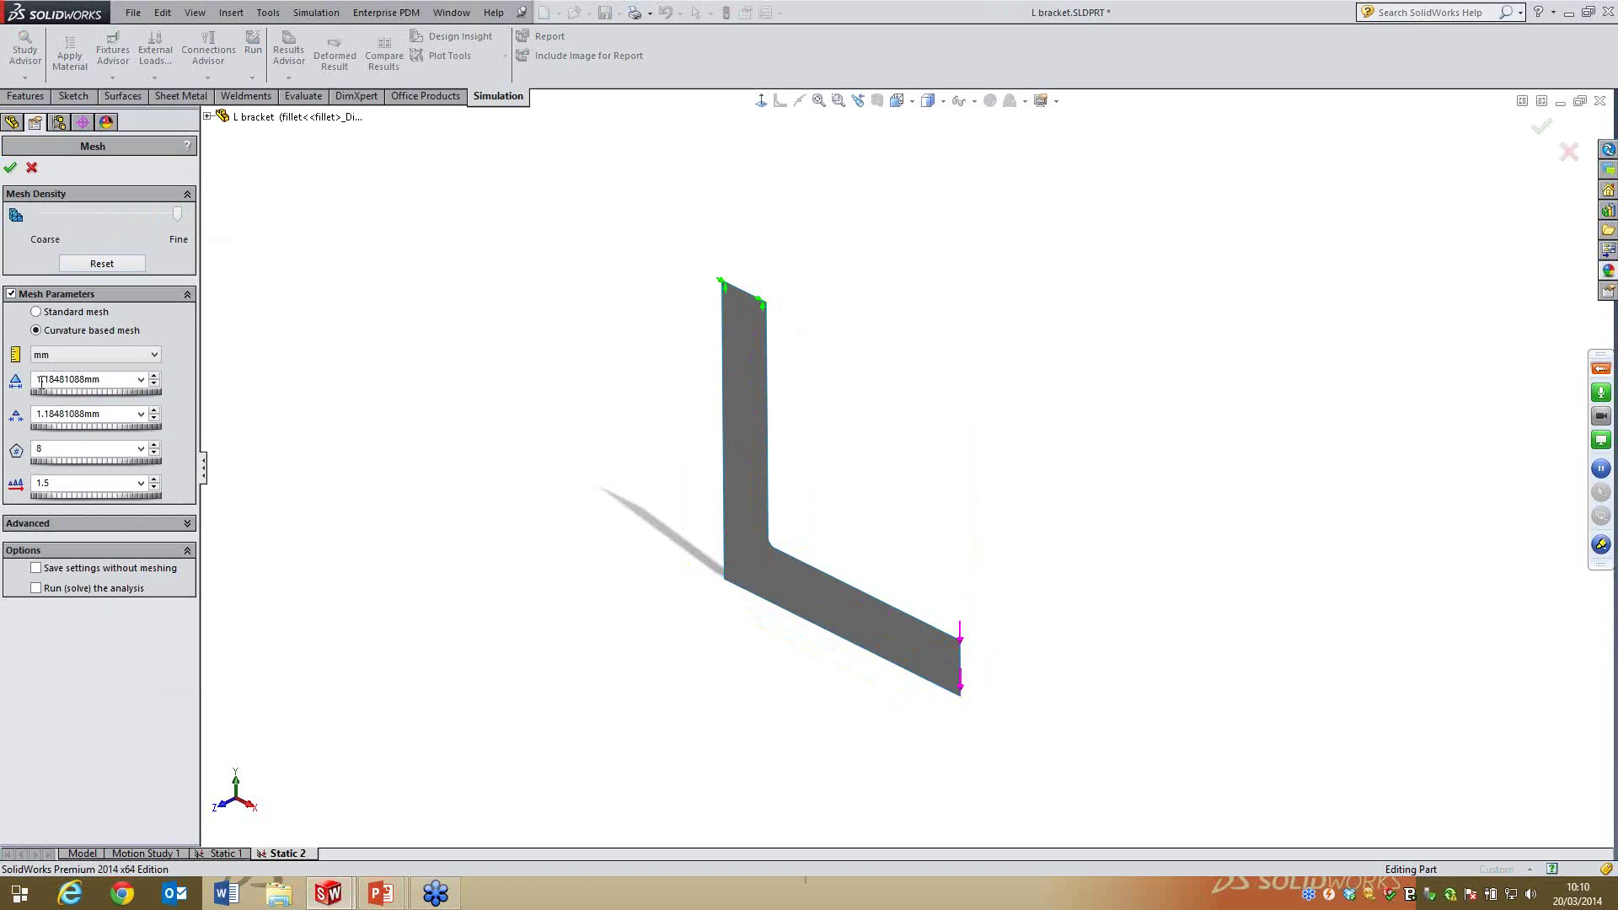
{"action": "left_click", "coordinate": [11, 169]}
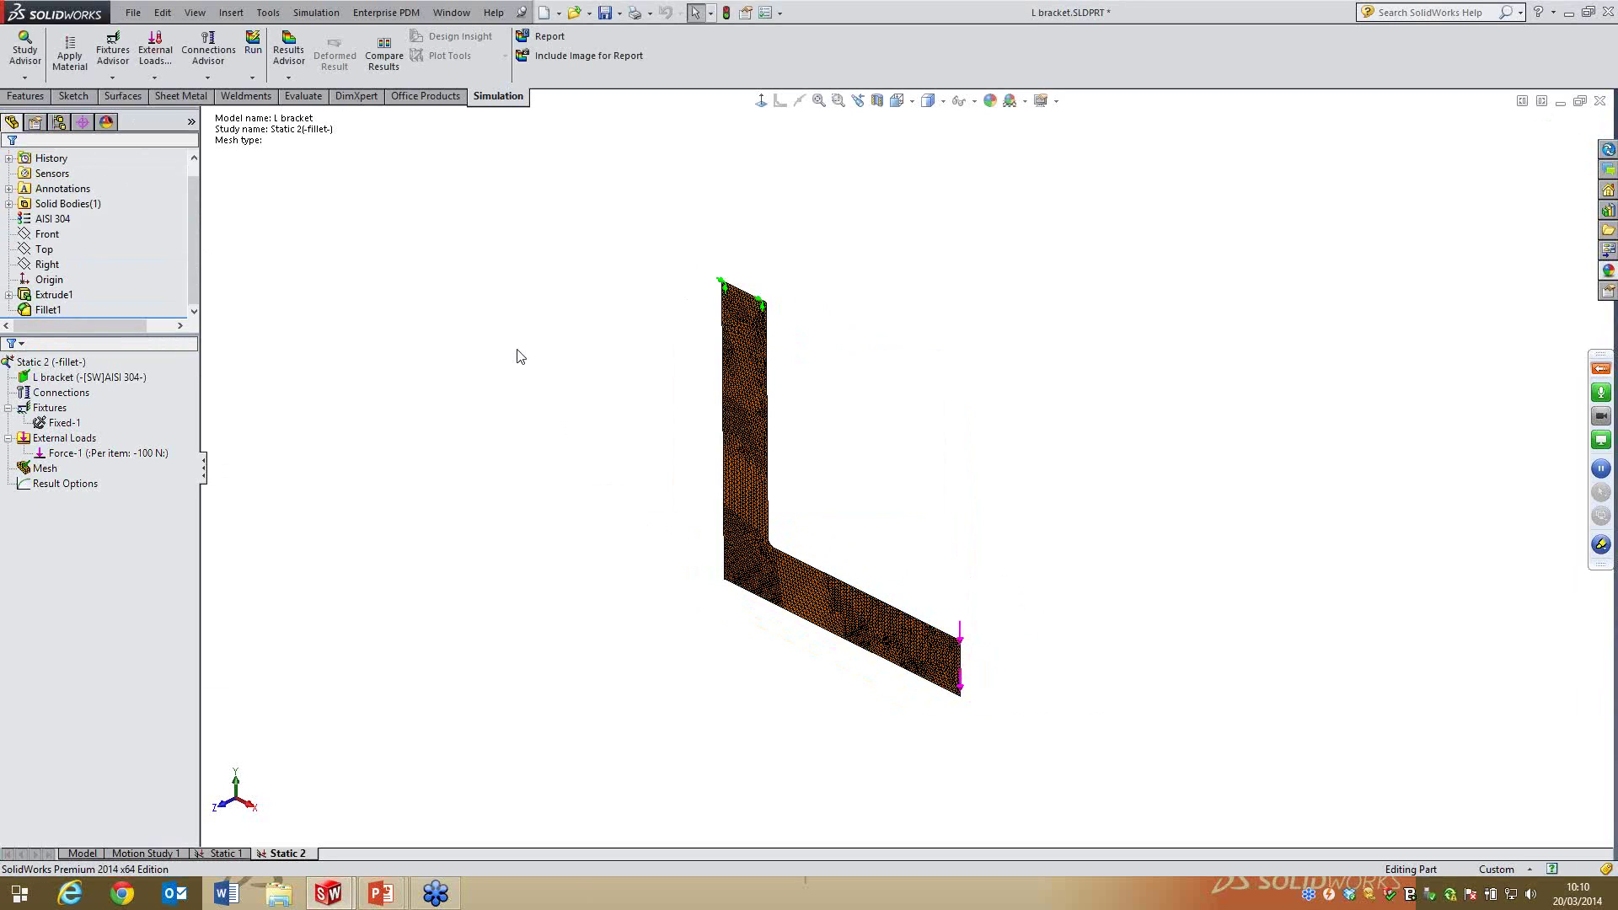
{"action": "right_click", "coordinate": [80, 364]}
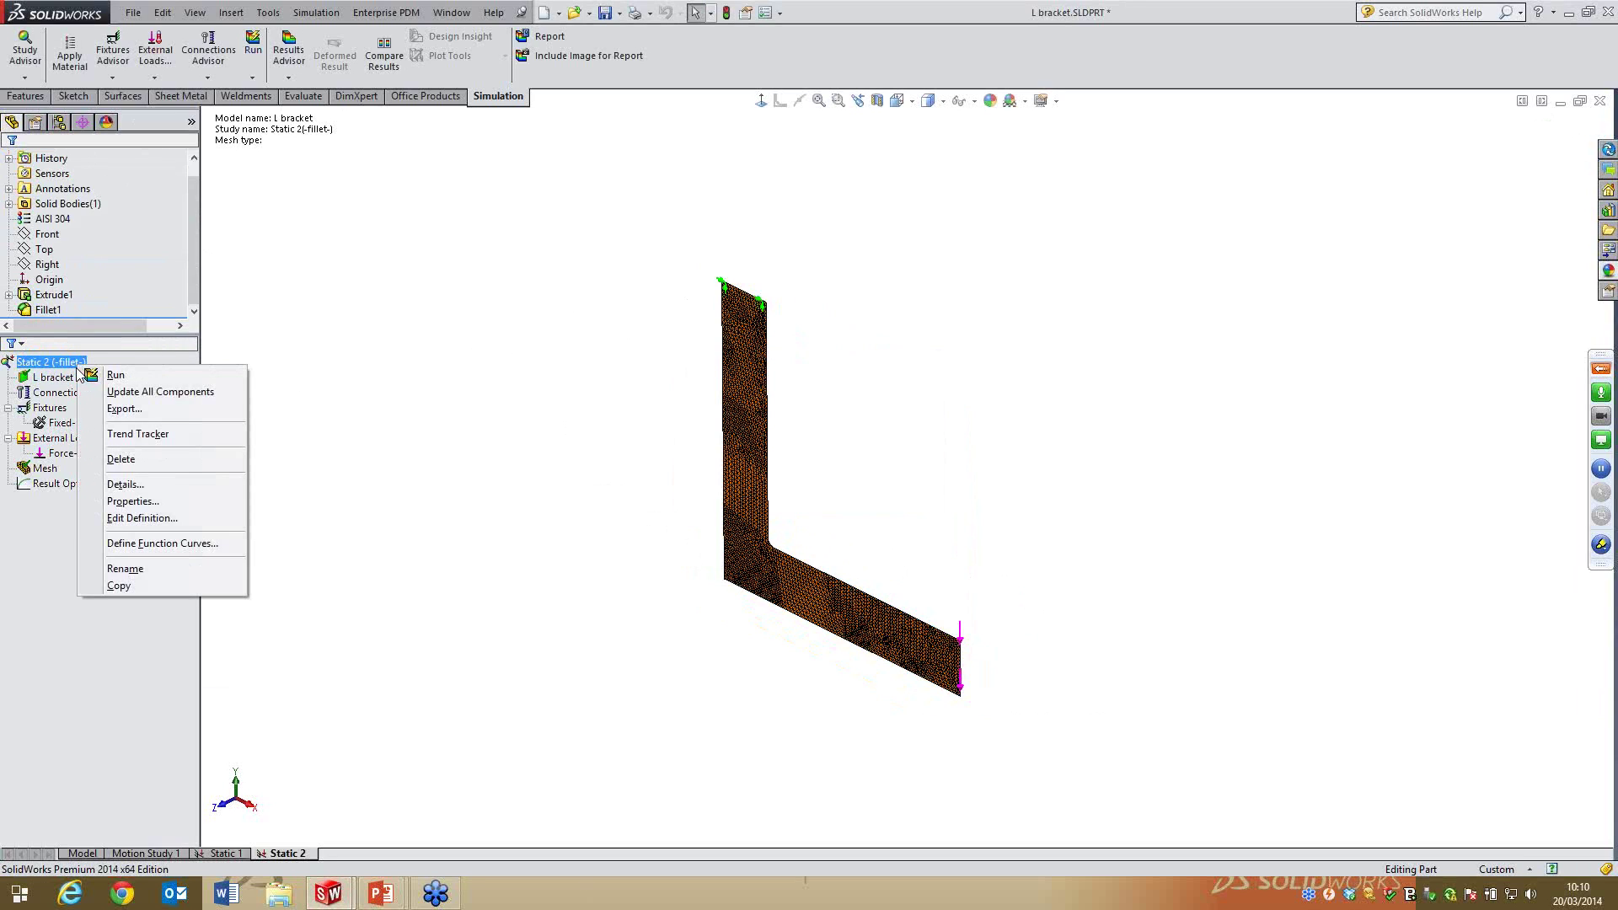
{"action": "left_click", "coordinate": [111, 375]}
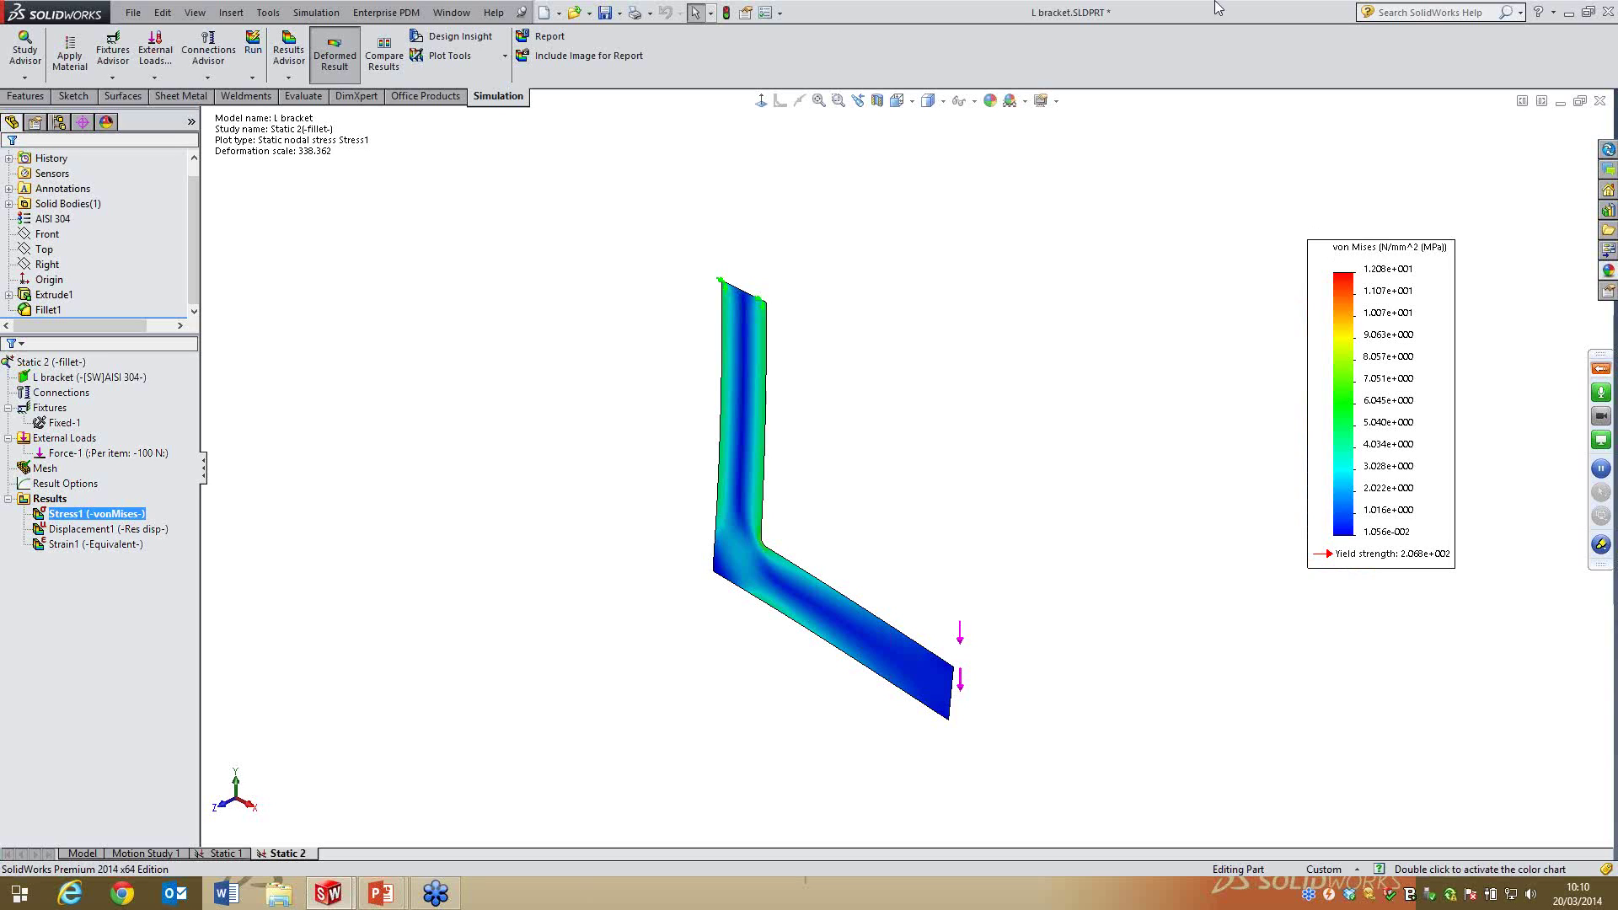
Compare the von Mises stress plot of Static 1 with the one of Static 2
{"action": "left_click", "coordinate": [228, 854]}
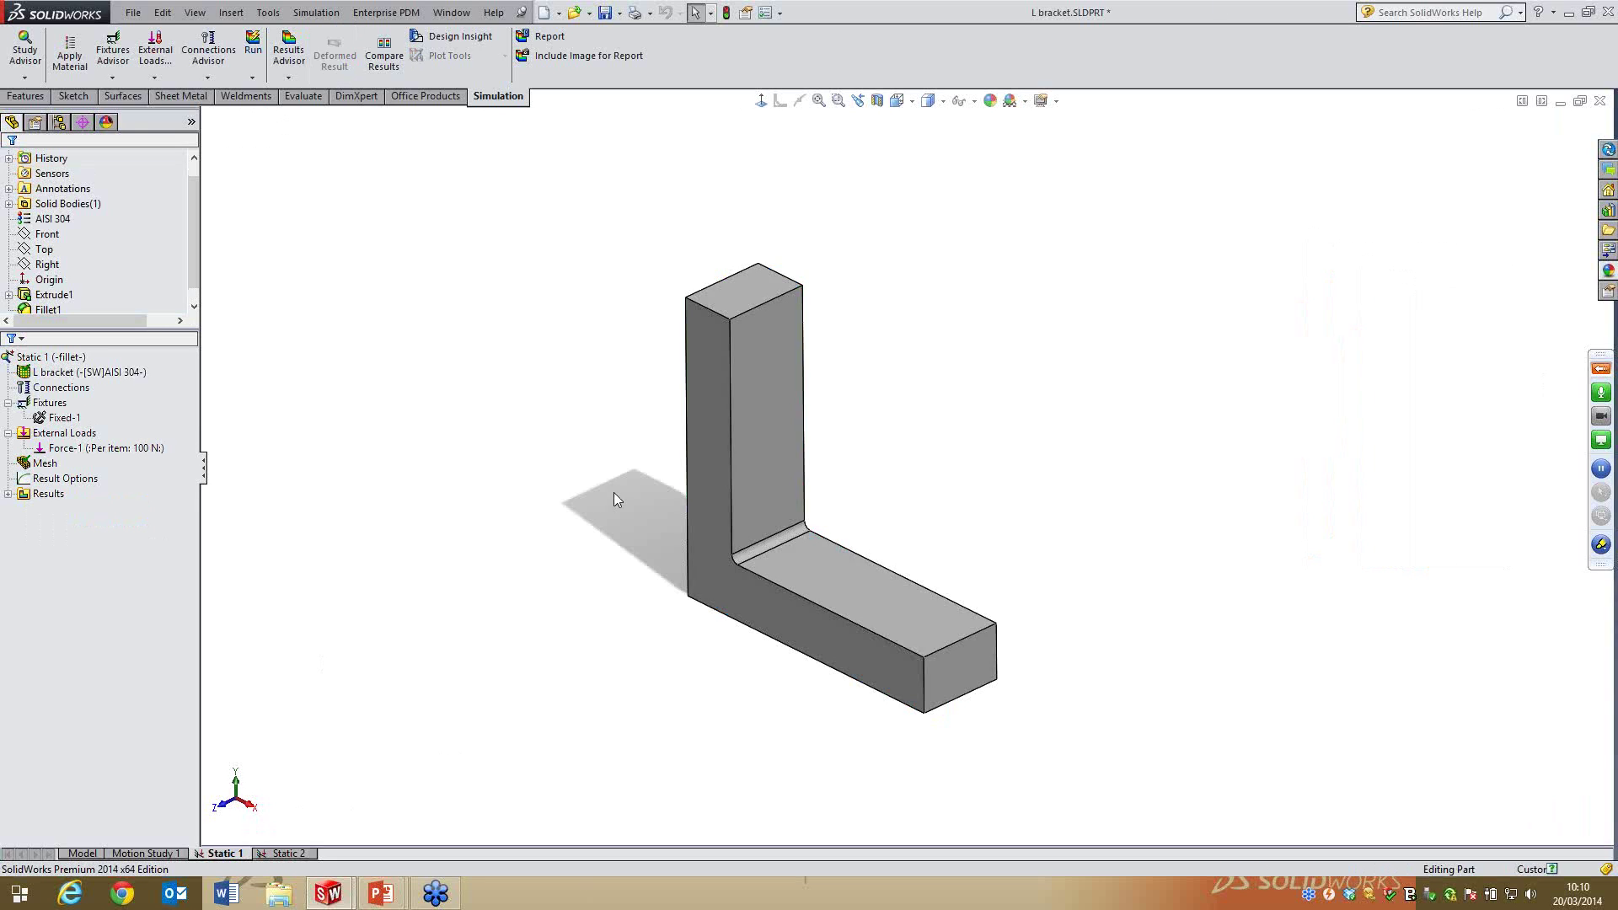
{"action": "double_click", "coordinate": [82, 510]}
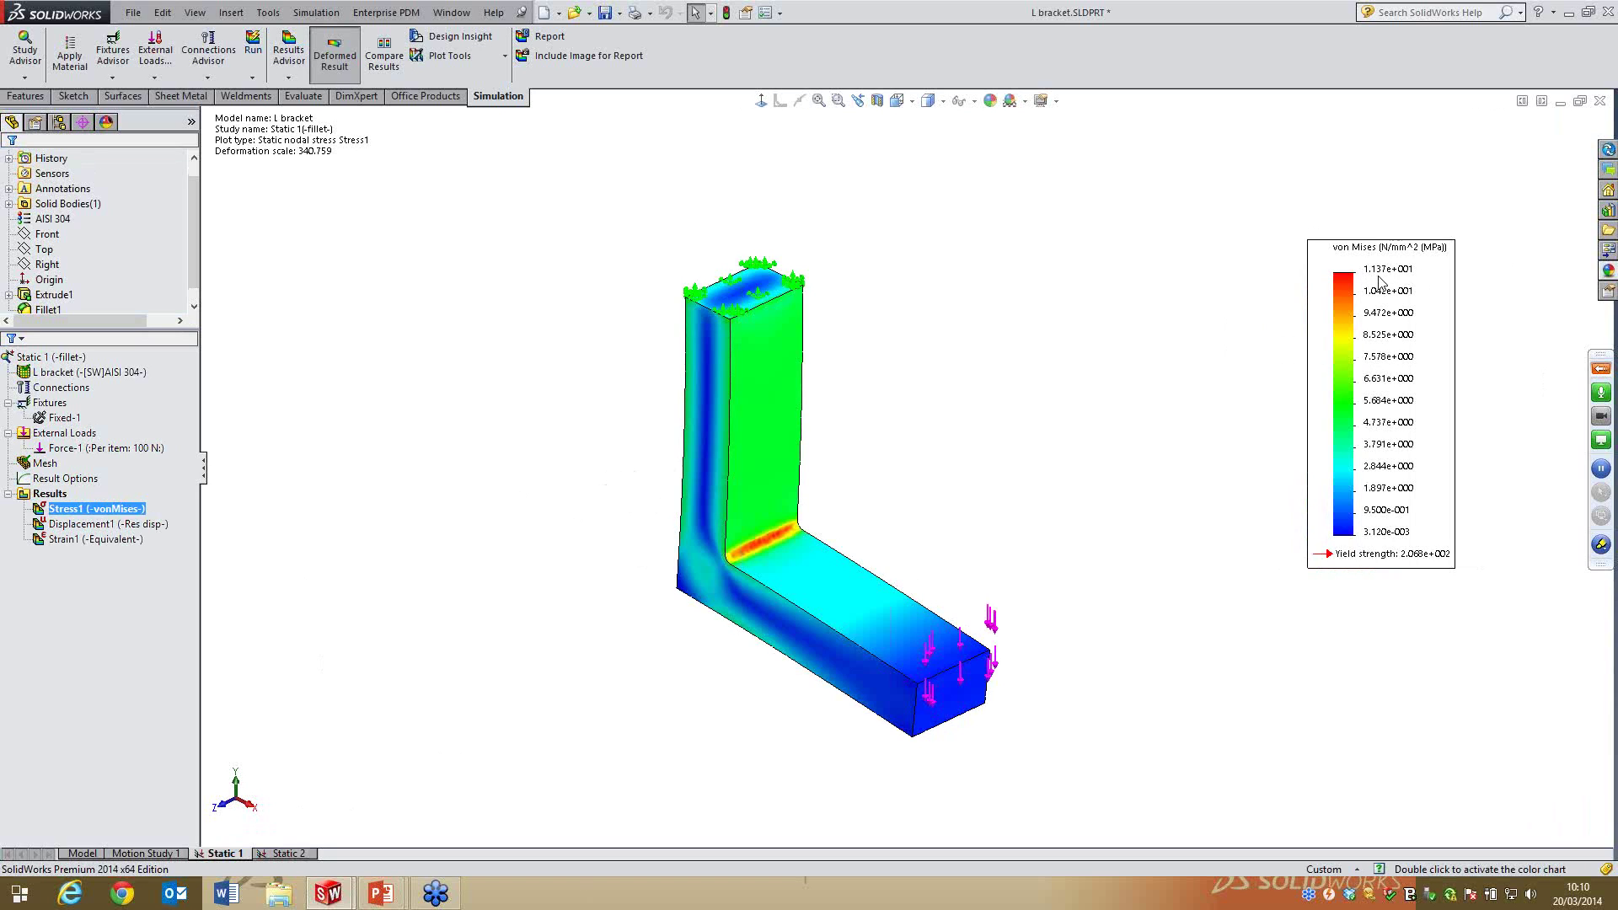
{"action": "left_click", "coordinate": [286, 854]}
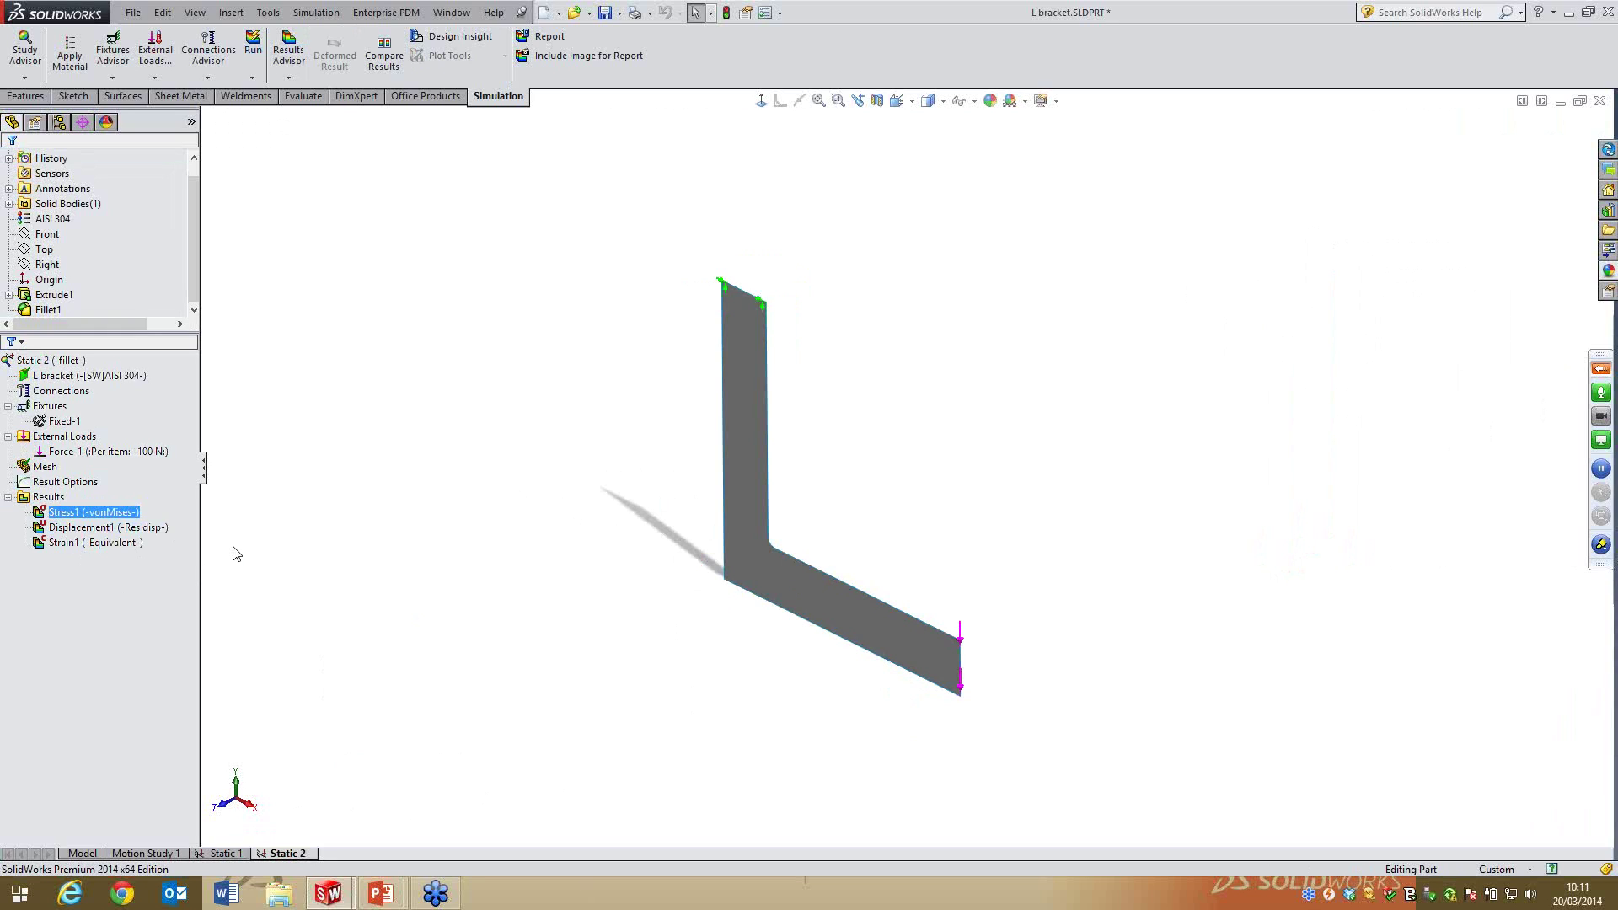
{"action": "right_click", "coordinate": [110, 514]}
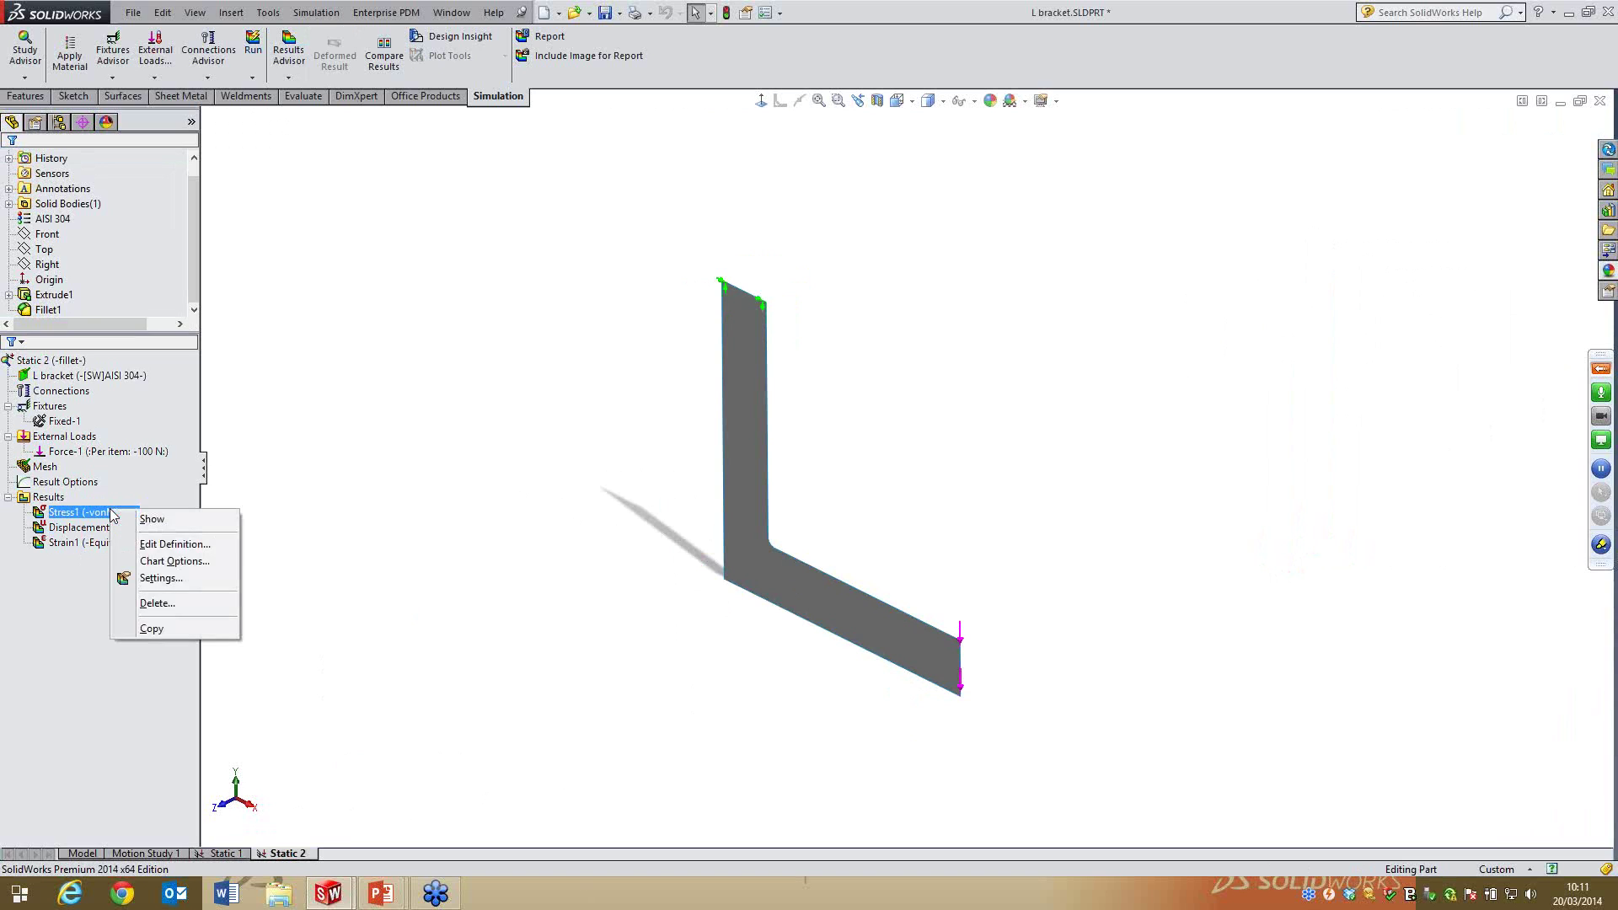
{"action": "left_click", "coordinate": [152, 519]}
Show the Static 2 von Mises stress result as a 3D plot and inspect the stress around the fillet
{"action": "right_click", "coordinate": [91, 516]}
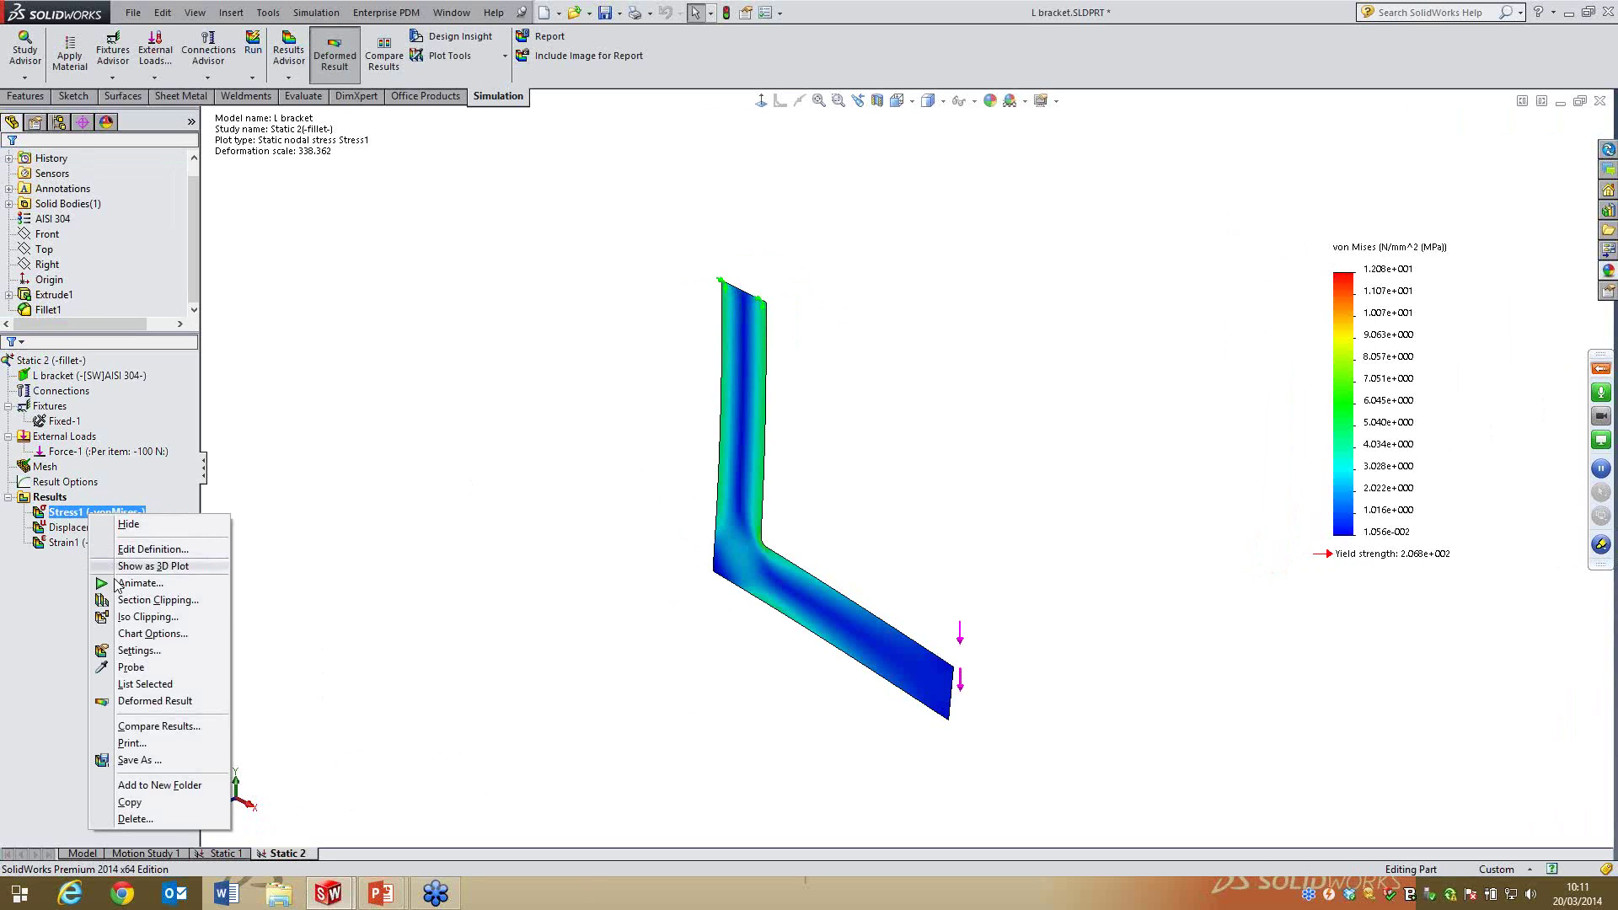
{"action": "left_click", "coordinate": [173, 565]}
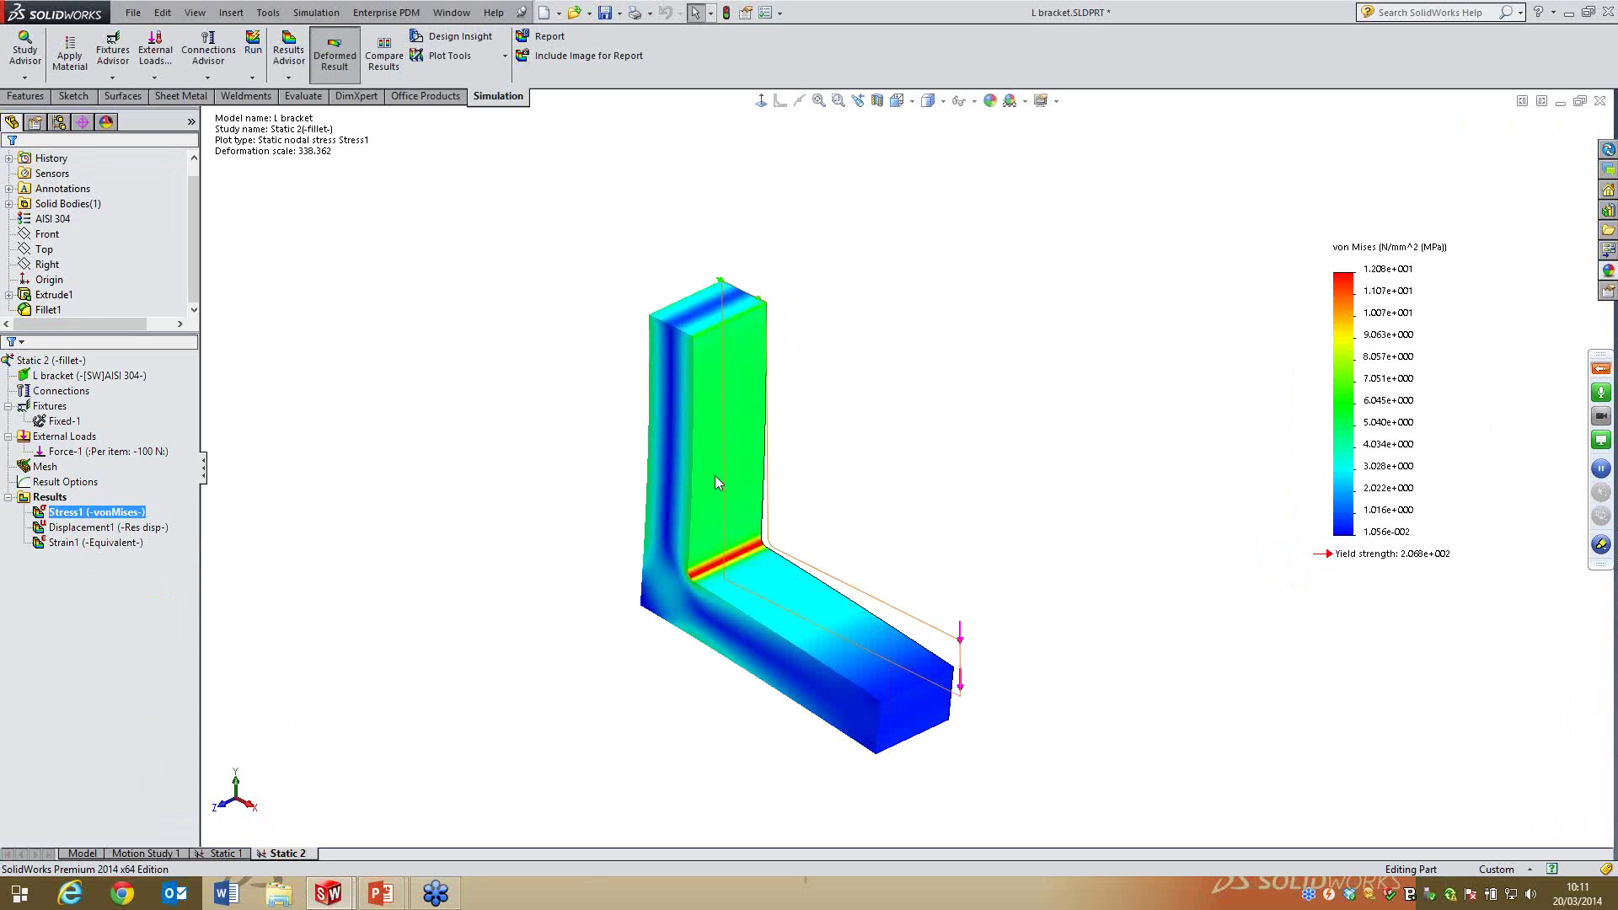
{"action": "scroll", "coordinate": [753, 599], "scroll_direction": "down", "scroll_amount": 2}
{"action": "scroll", "coordinate": [763, 577], "scroll_direction": "up", "scroll_amount": 2}
{"action": "middle_click_drag", "start_coordinate": [773, 559], "coordinate": [848, 456]}
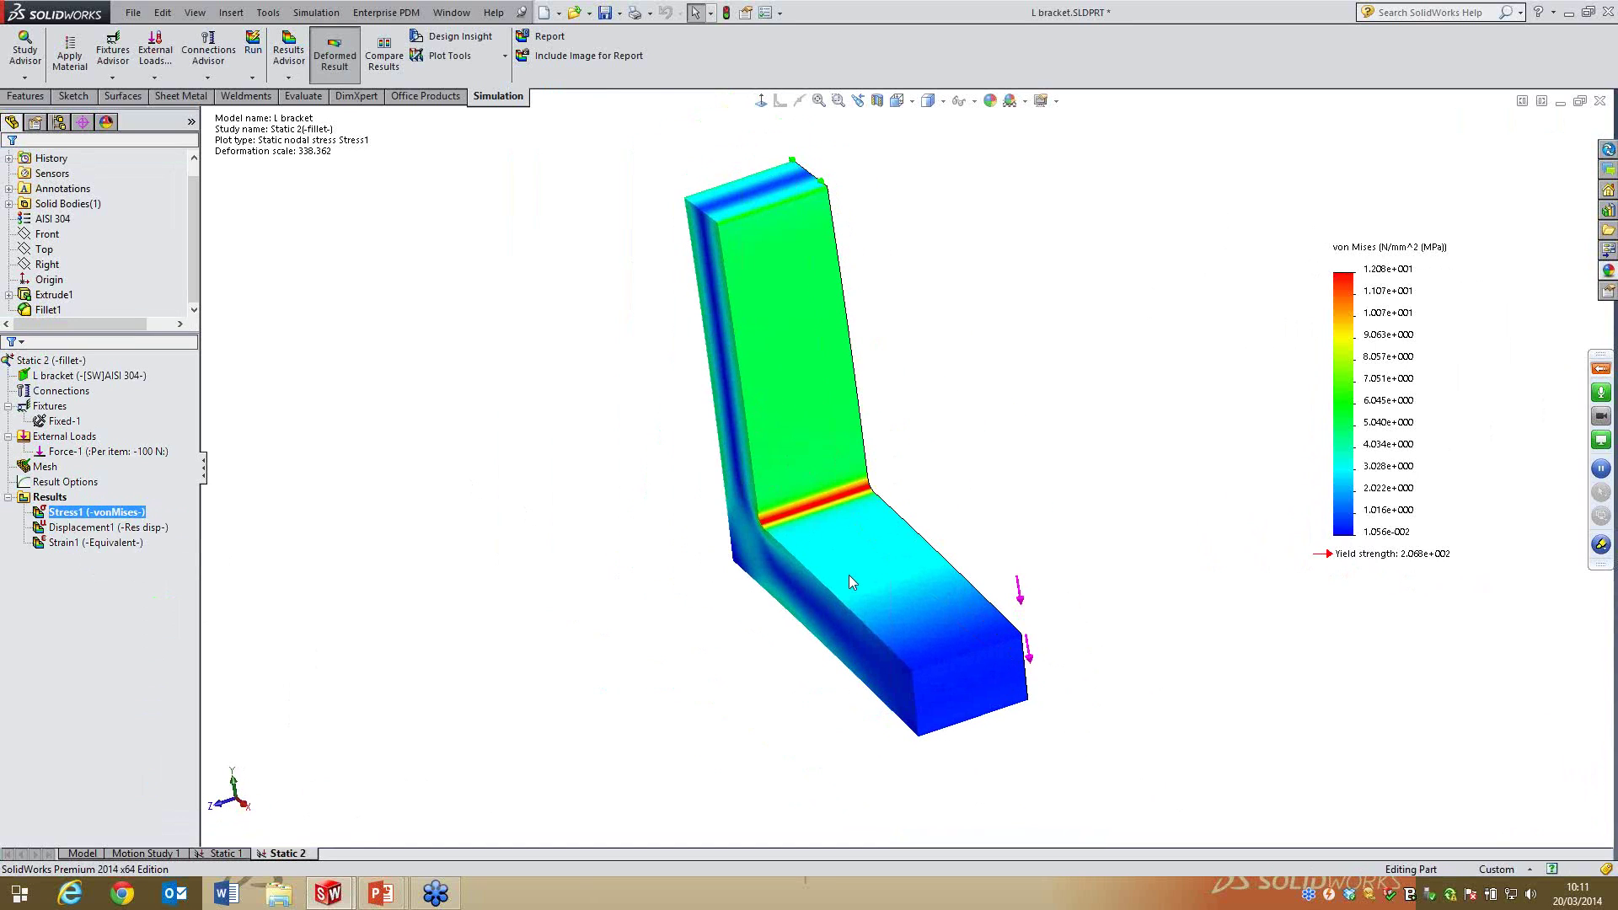
{"action": "middle_click_drag", "start_coordinate": [825, 548], "coordinate": [856, 452]}
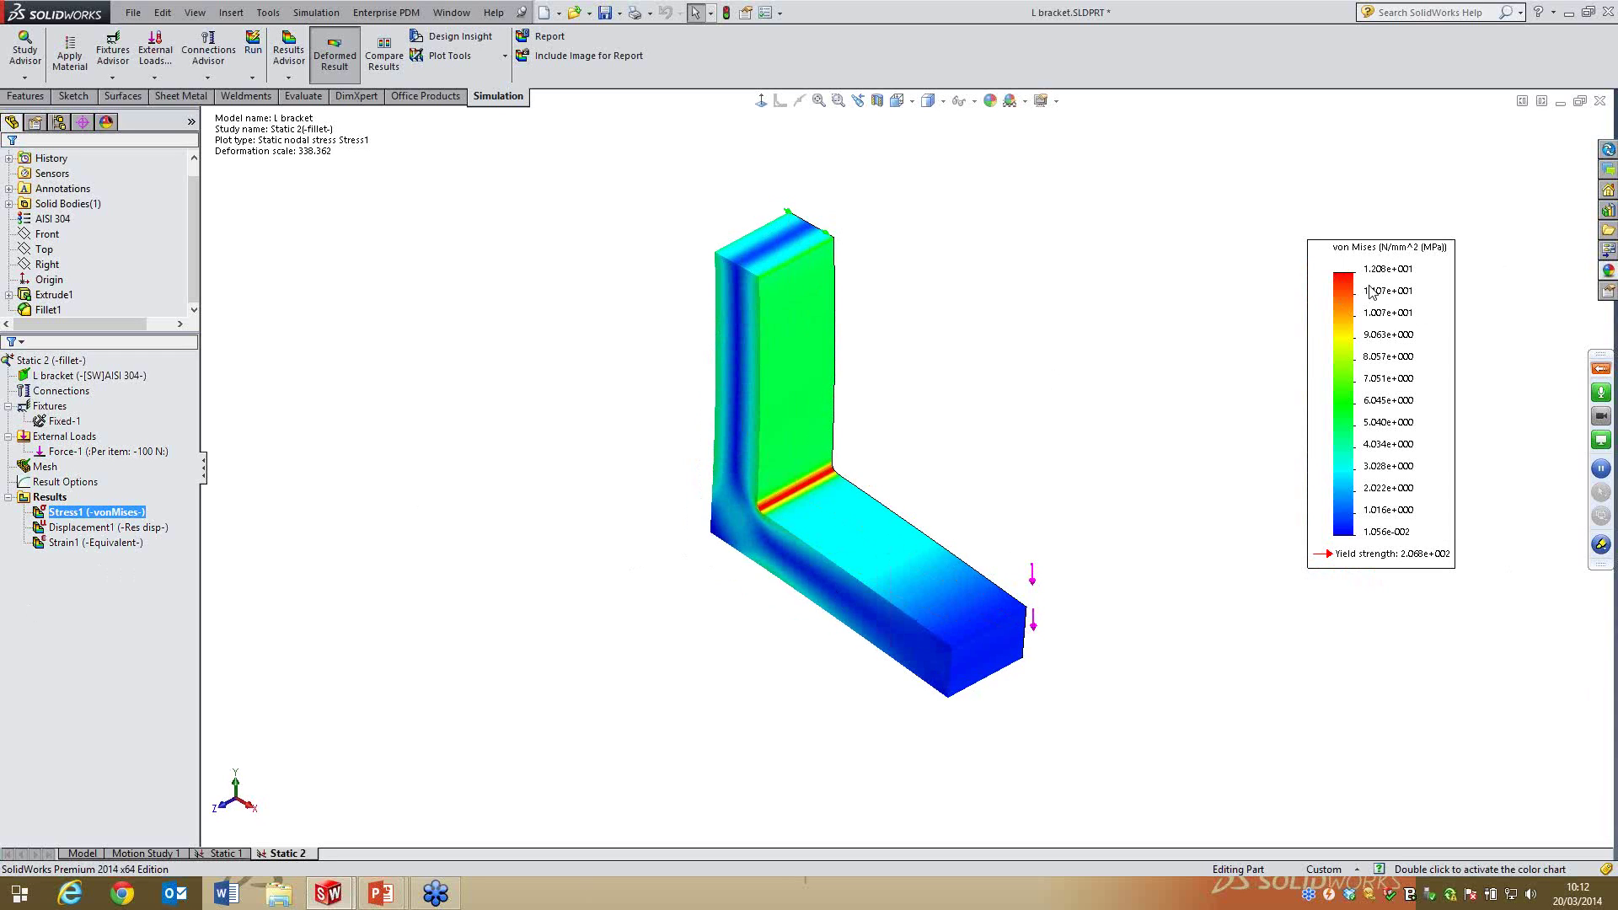
{"action": "scroll", "coordinate": [878, 472], "scroll_direction": "down", "scroll_amount": 3}
{"action": "scroll", "coordinate": [878, 473], "scroll_direction": "up", "scroll_amount": 1}
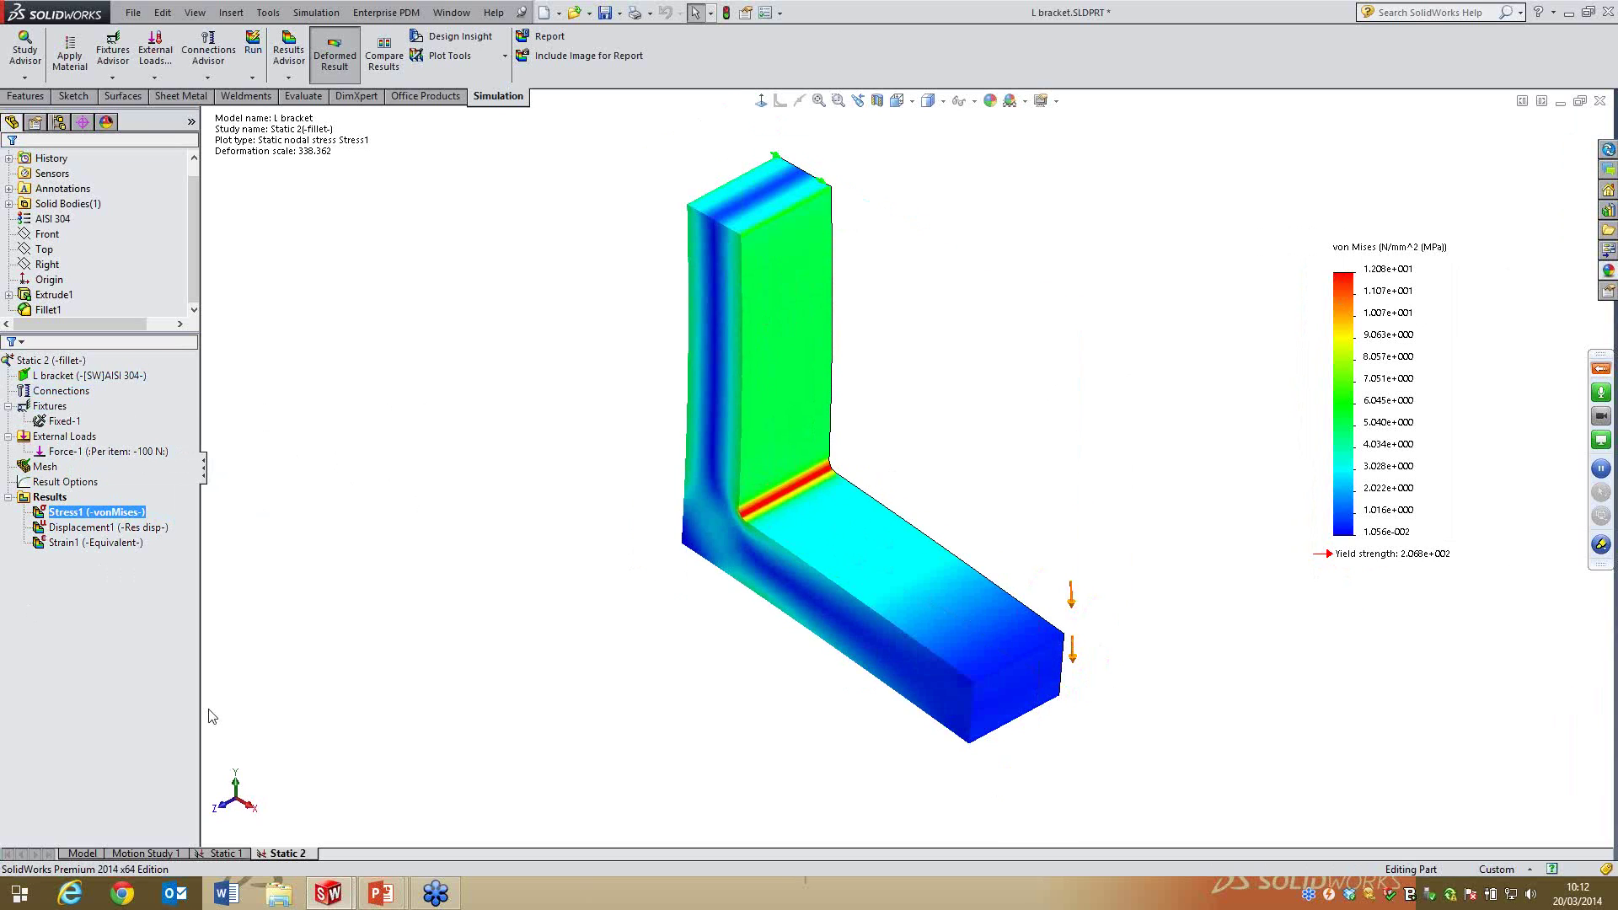
Return to the part model and activate the Long Bracket configuration
{"action": "left_click", "coordinate": [78, 854]}
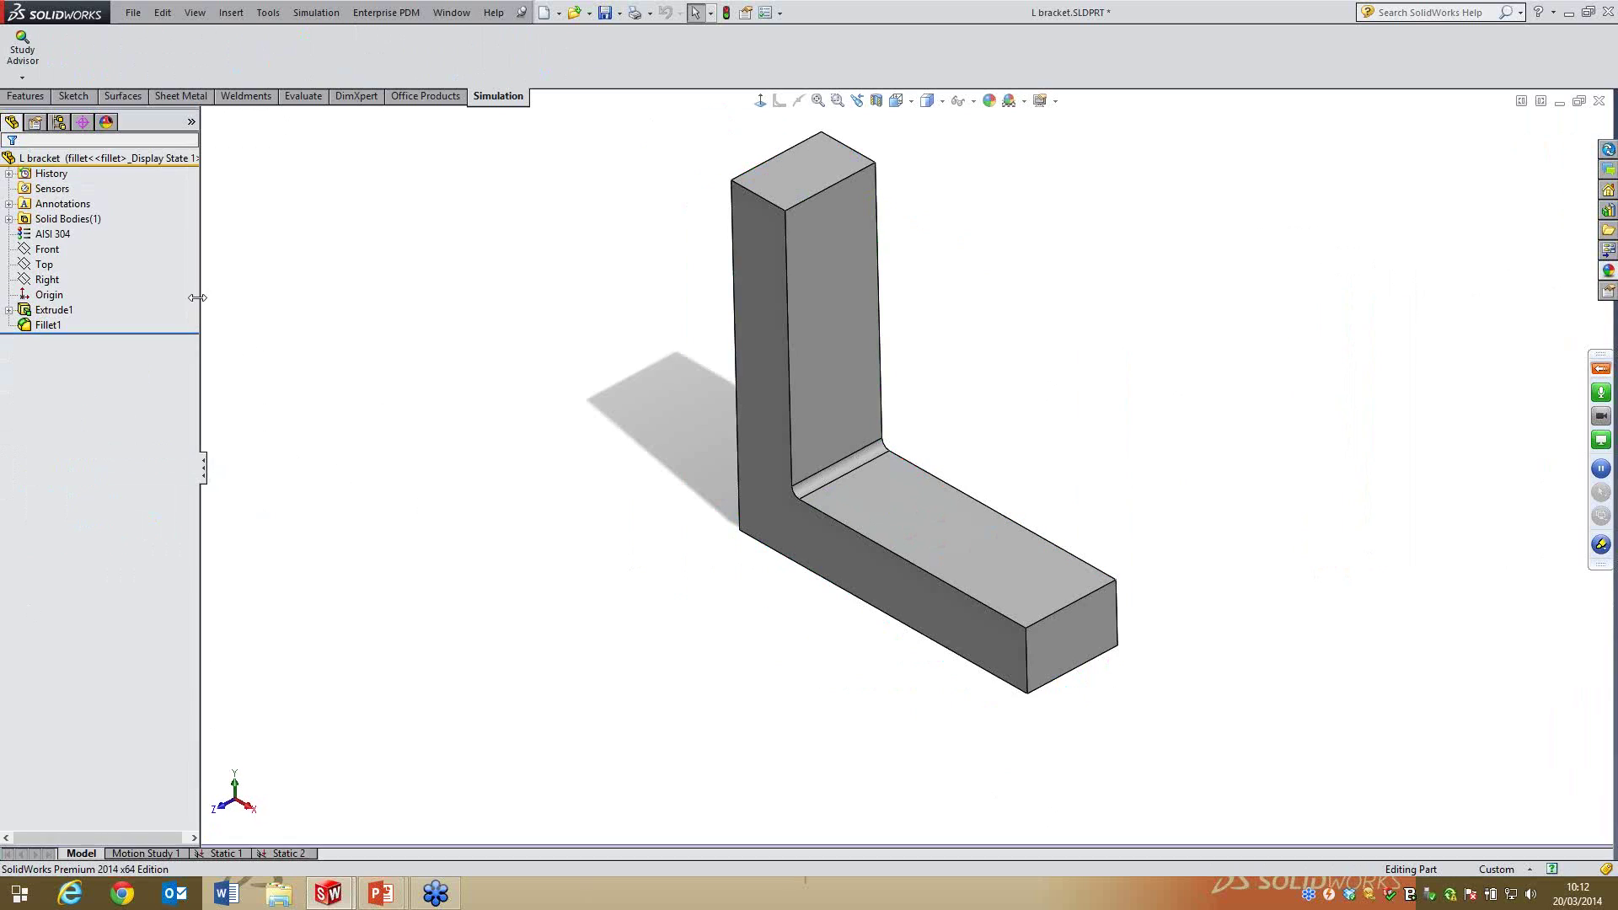
{"action": "left_click", "coordinate": [59, 122]}
{"action": "left_click", "coordinate": [94, 175]}
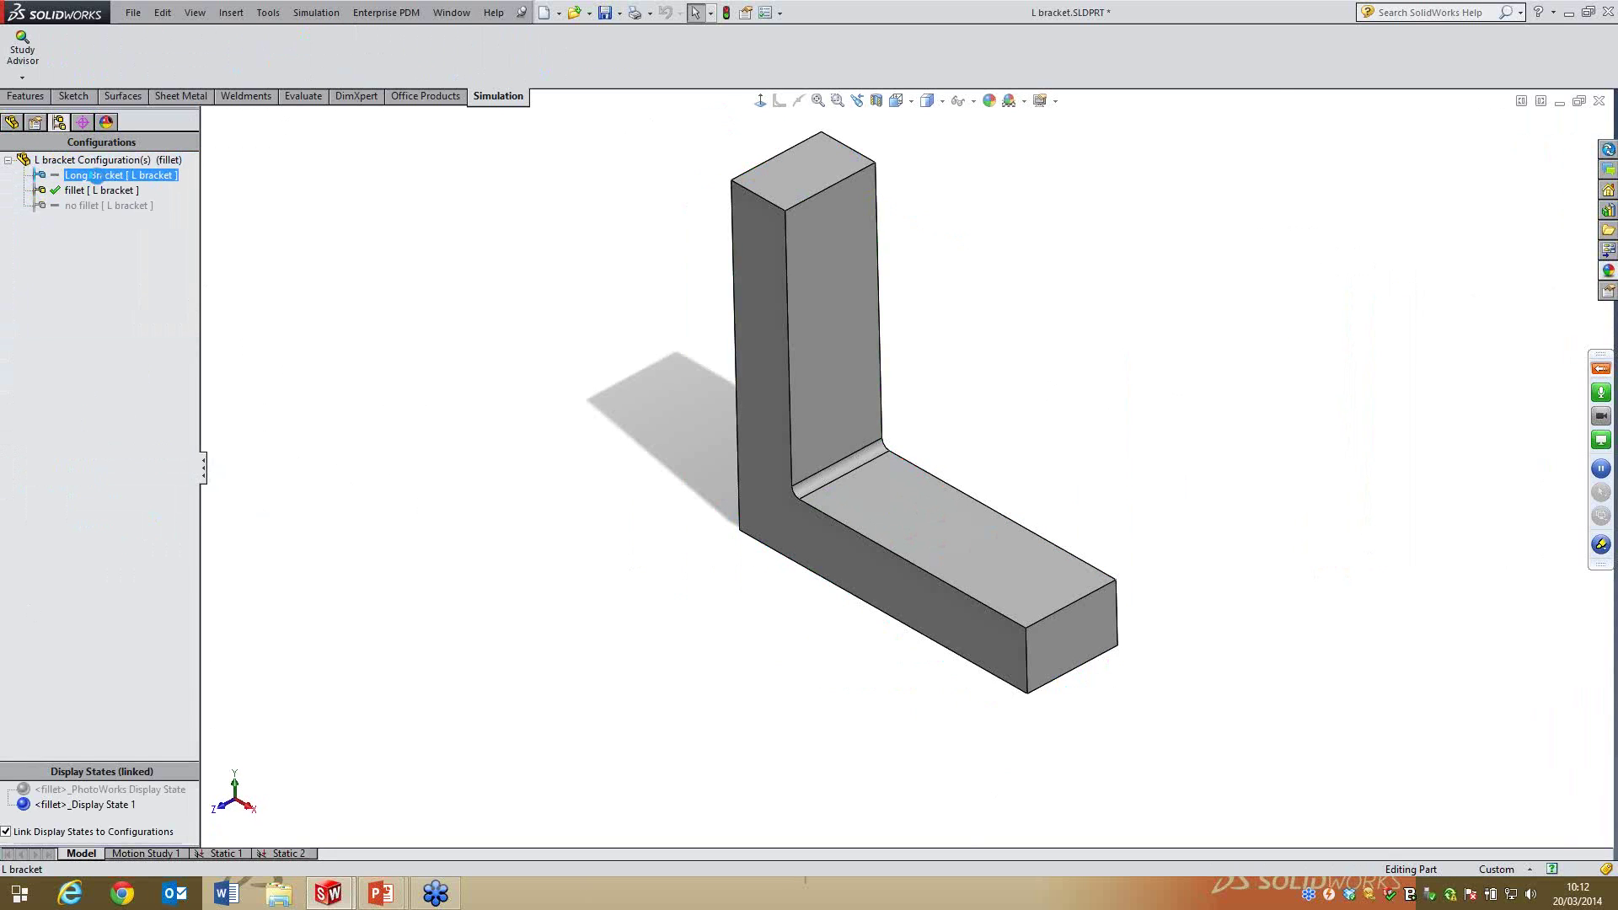
{"action": "double_click", "coordinate": [94, 175]}
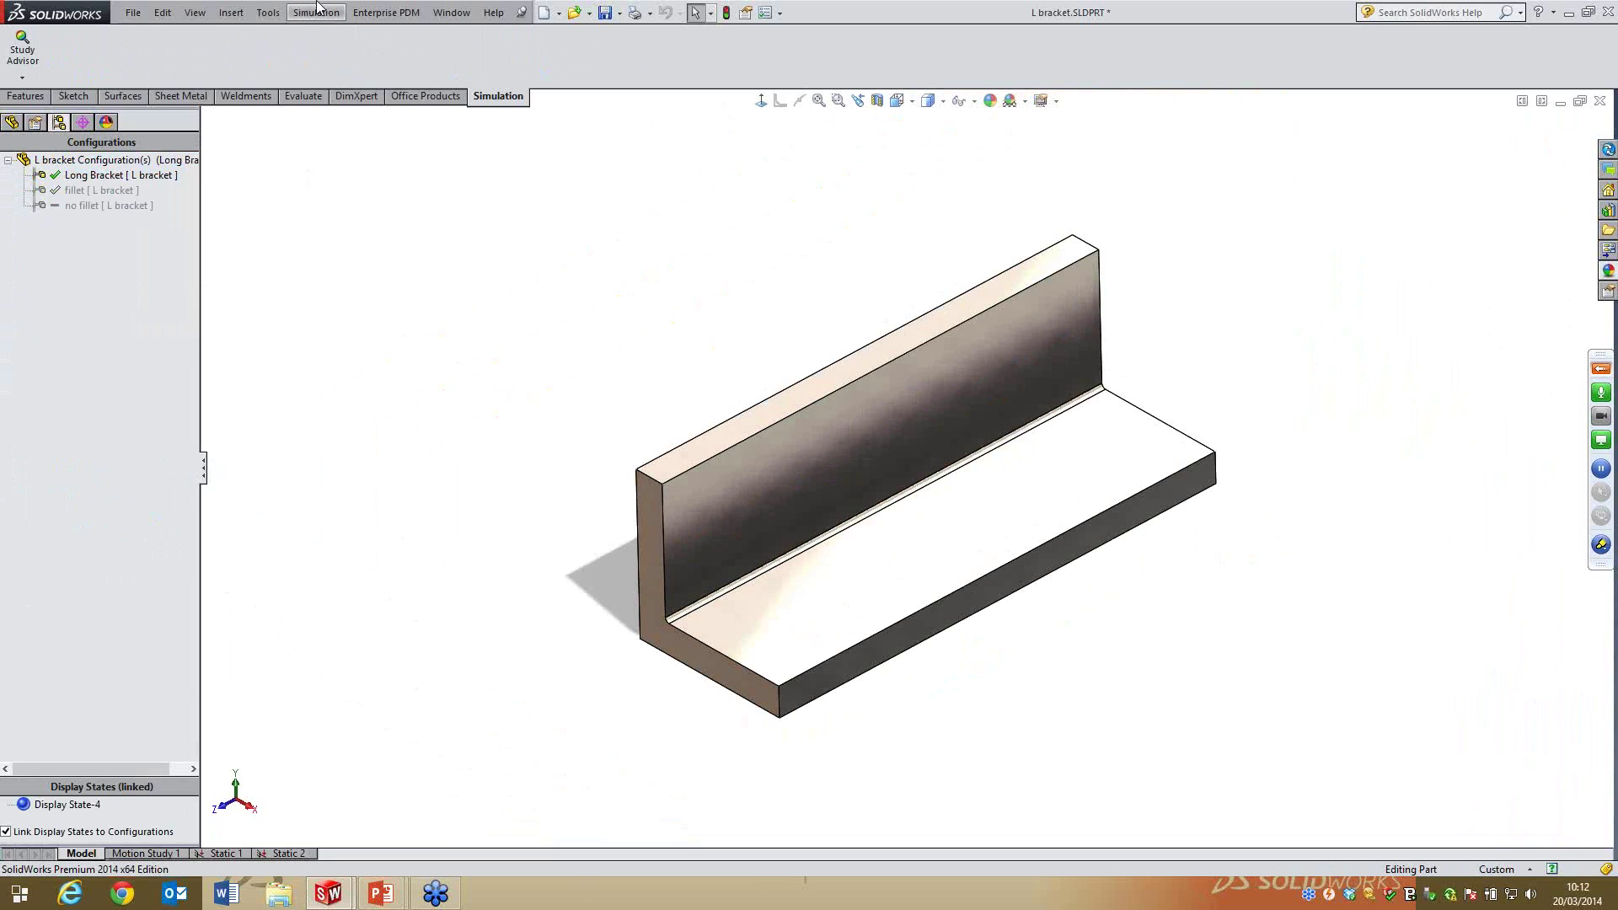
Create a static study named Static 3 with 2D simplification enabled
{"action": "left_click", "coordinate": [316, 11]}
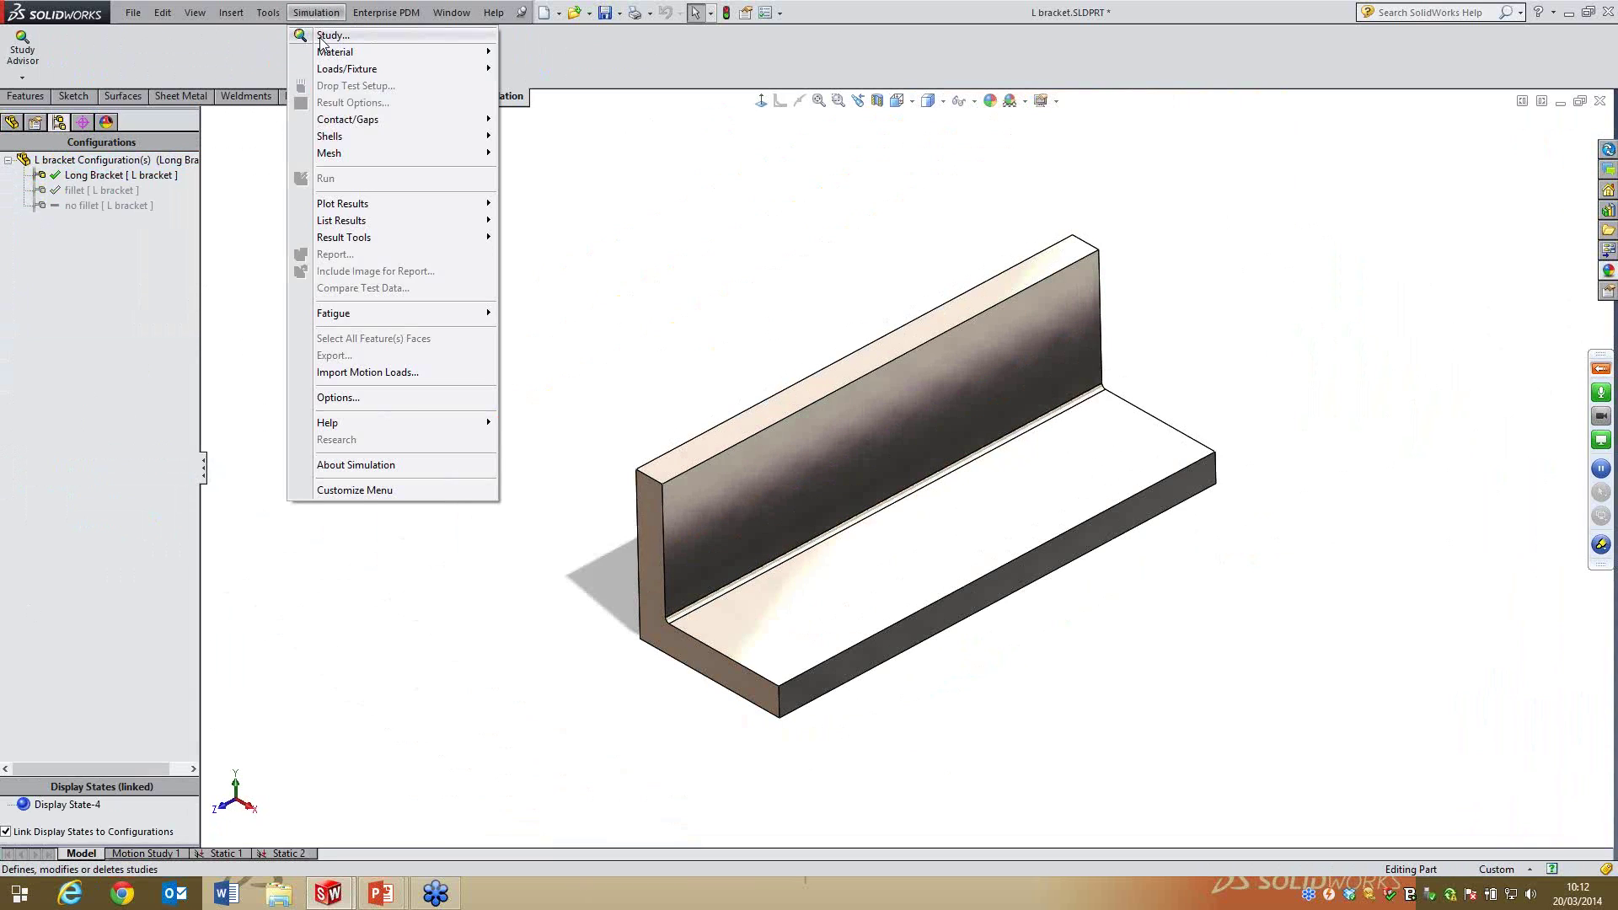
{"action": "left_click", "coordinate": [328, 35]}
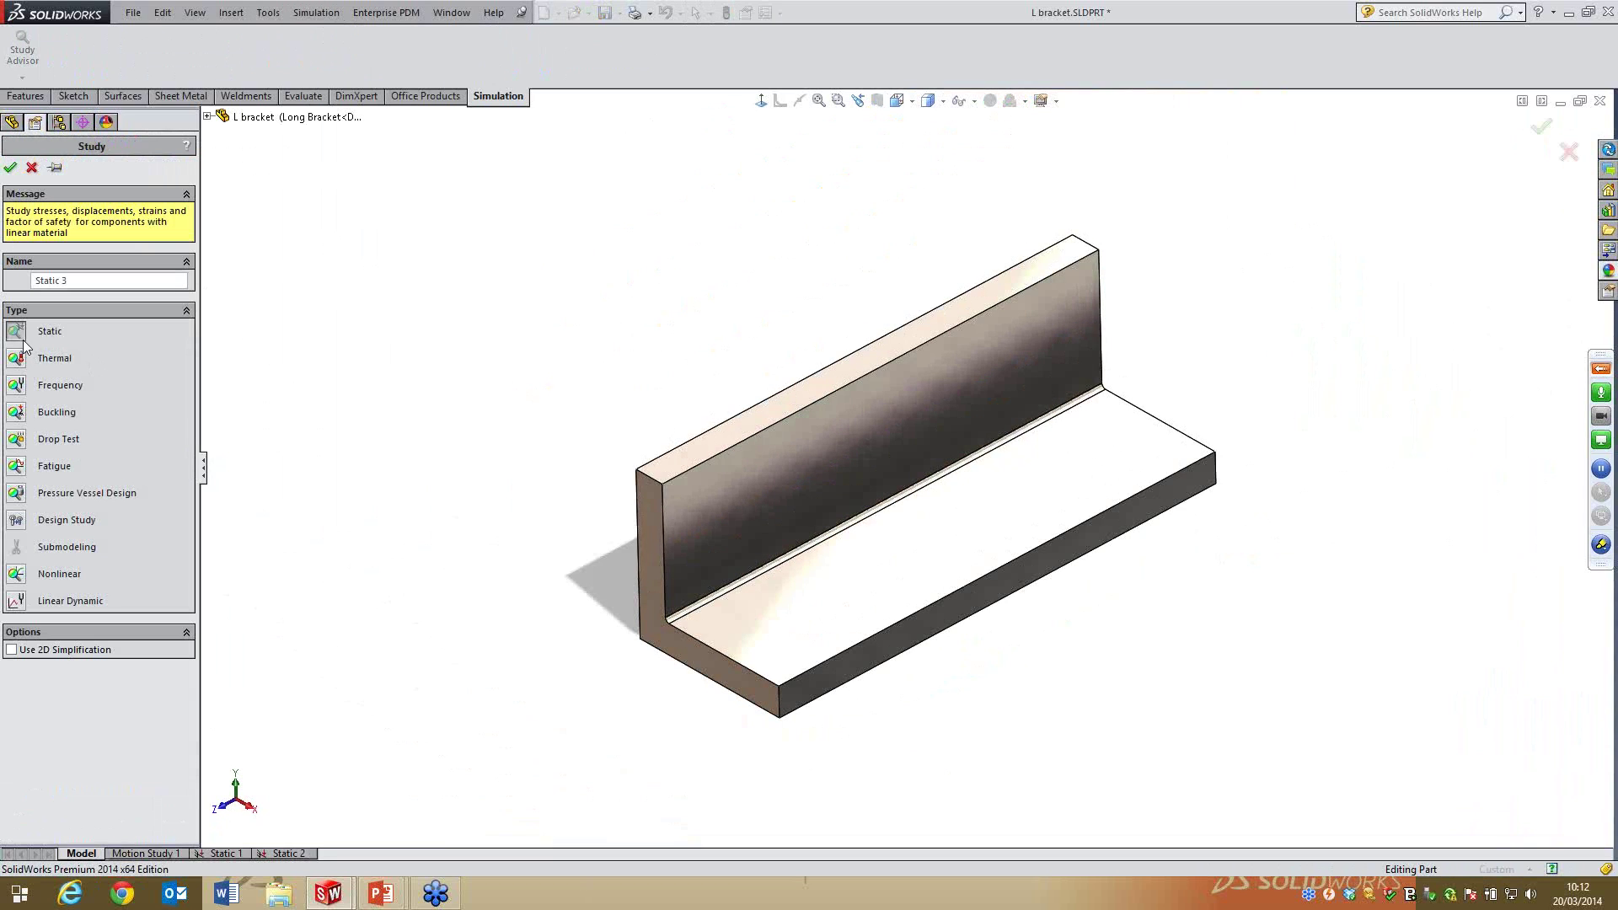
{"action": "left_click", "coordinate": [11, 650]}
{"action": "left_click", "coordinate": [10, 167]}
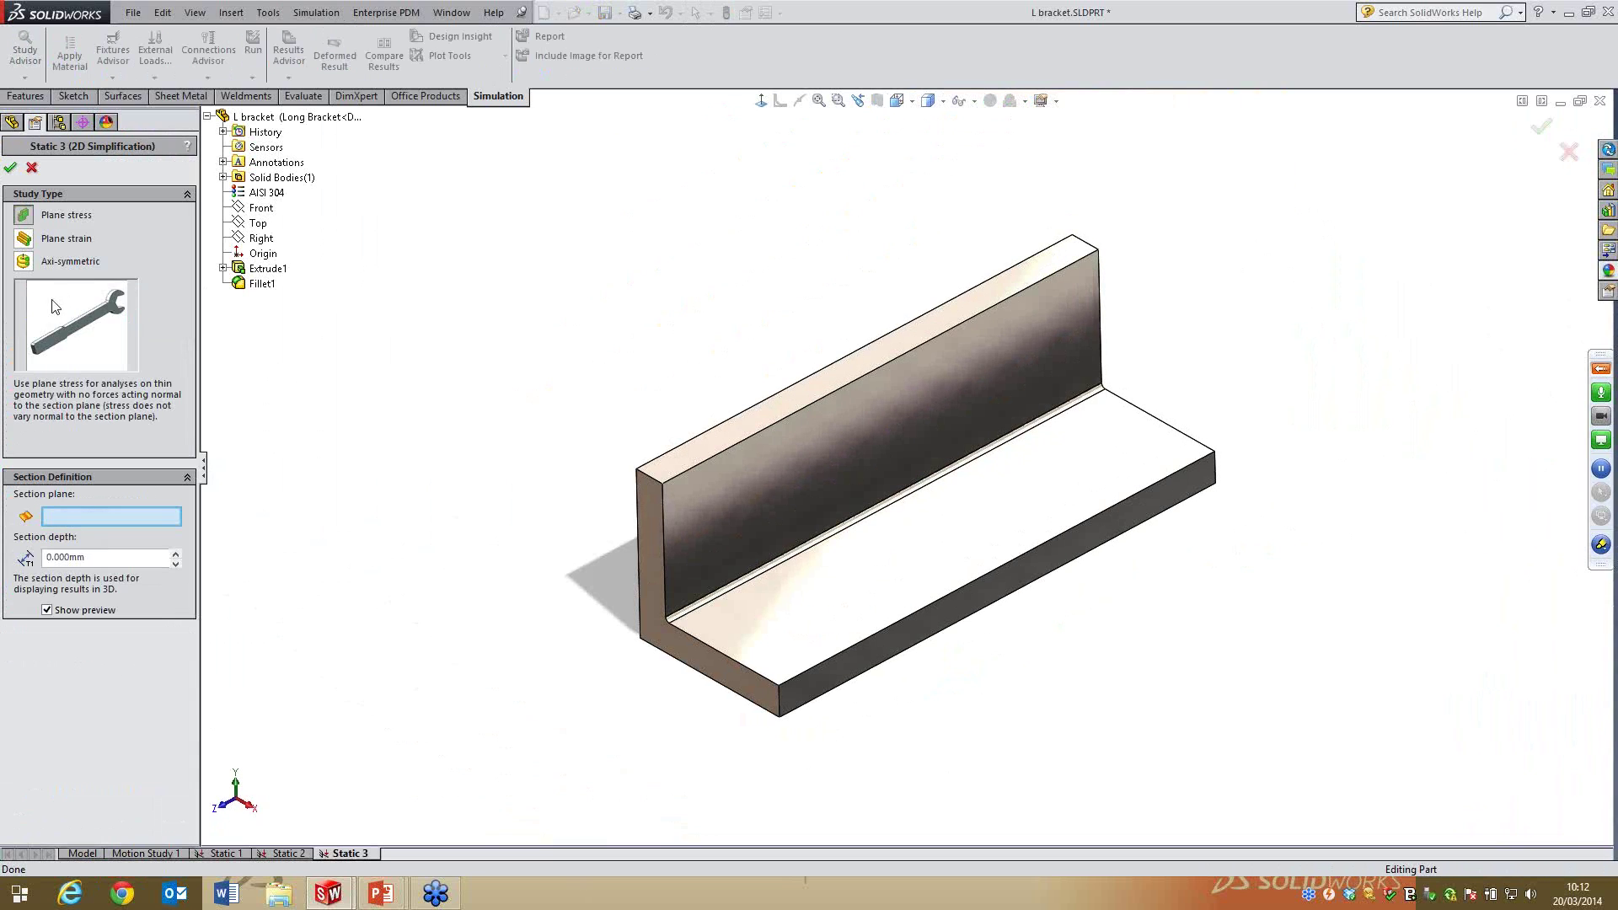
Define Static 3 as plane strain, with the bracket's L-shaped end face as section plane and a 300 mm section depth, and return to the part model
{"action": "left_click", "coordinate": [24, 239]}
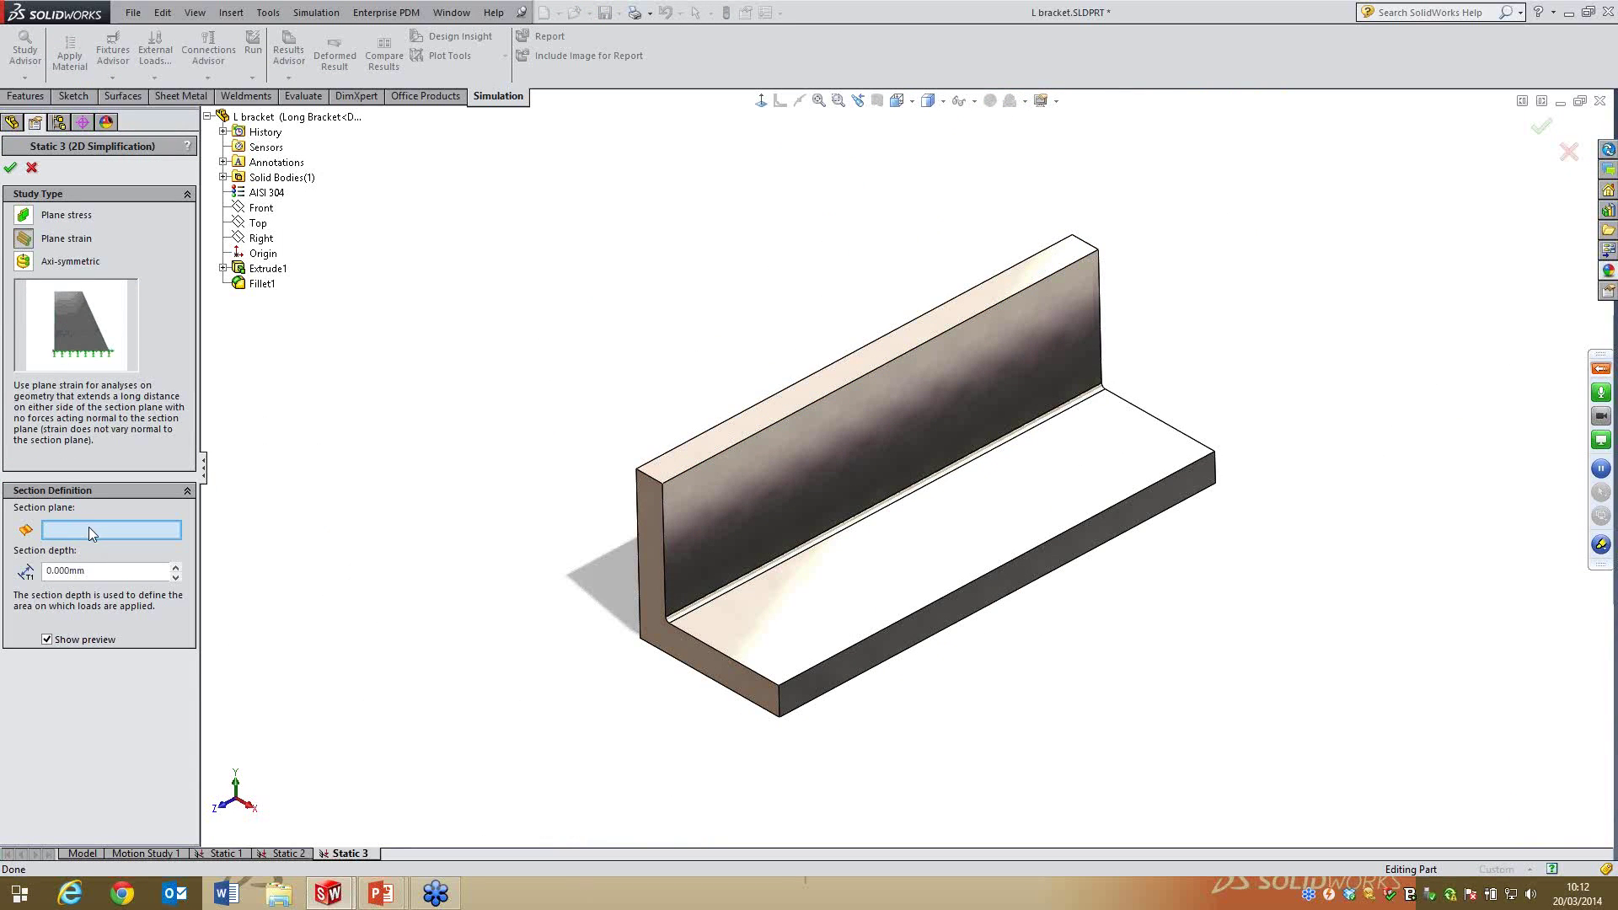
{"action": "left_click", "coordinate": [670, 630]}
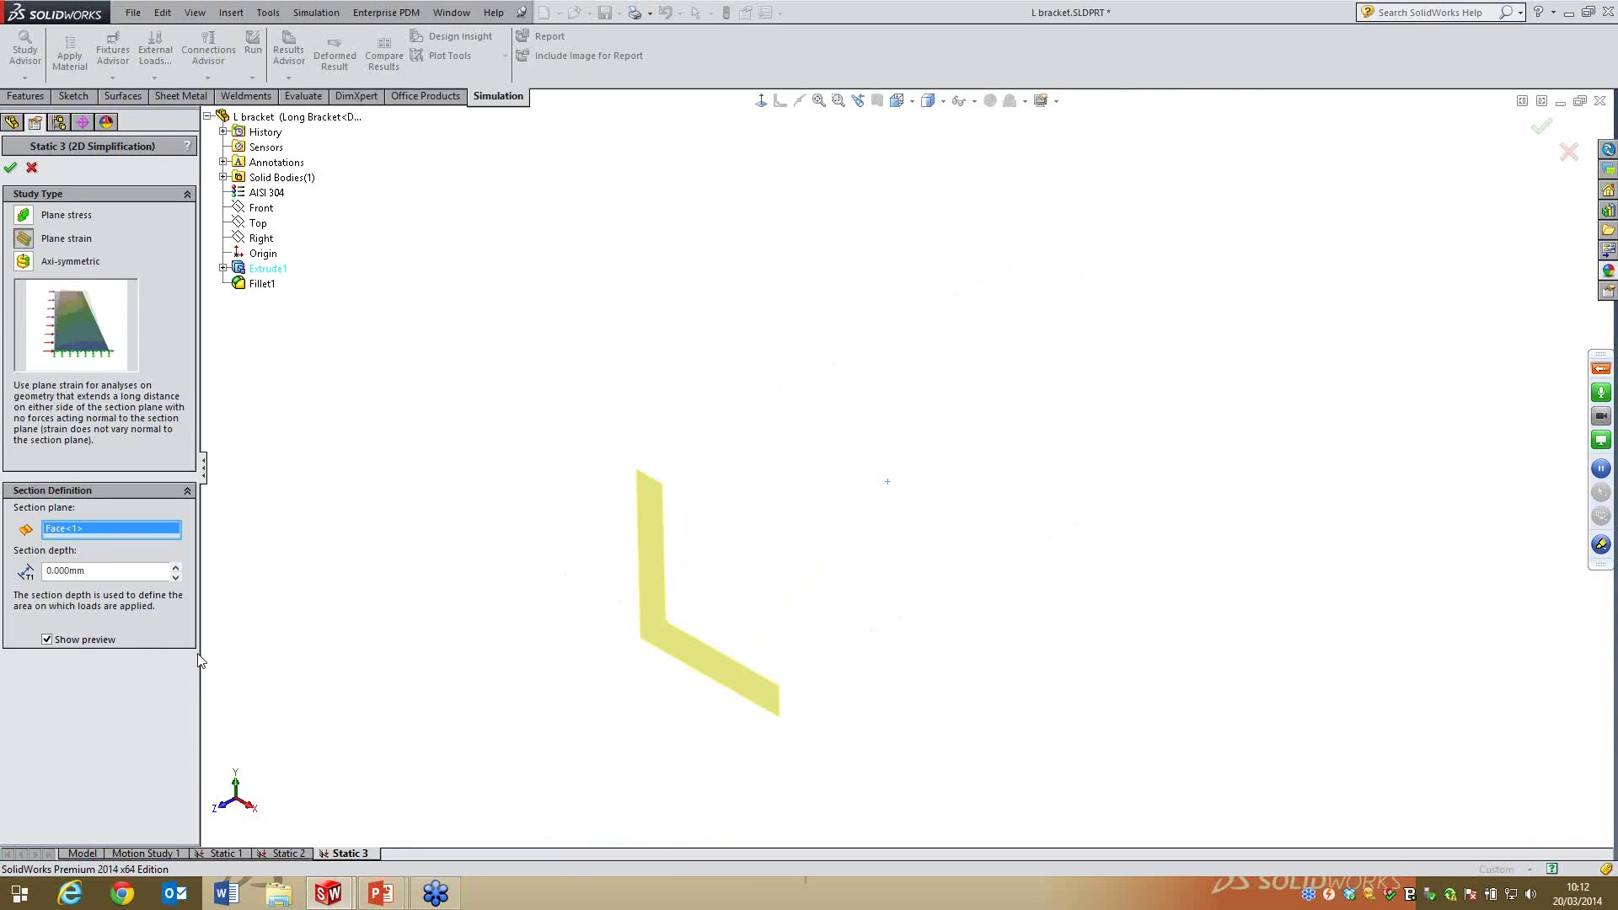
{"action": "key", "text": "Tab"}
{"action": "type", "text": "300"}
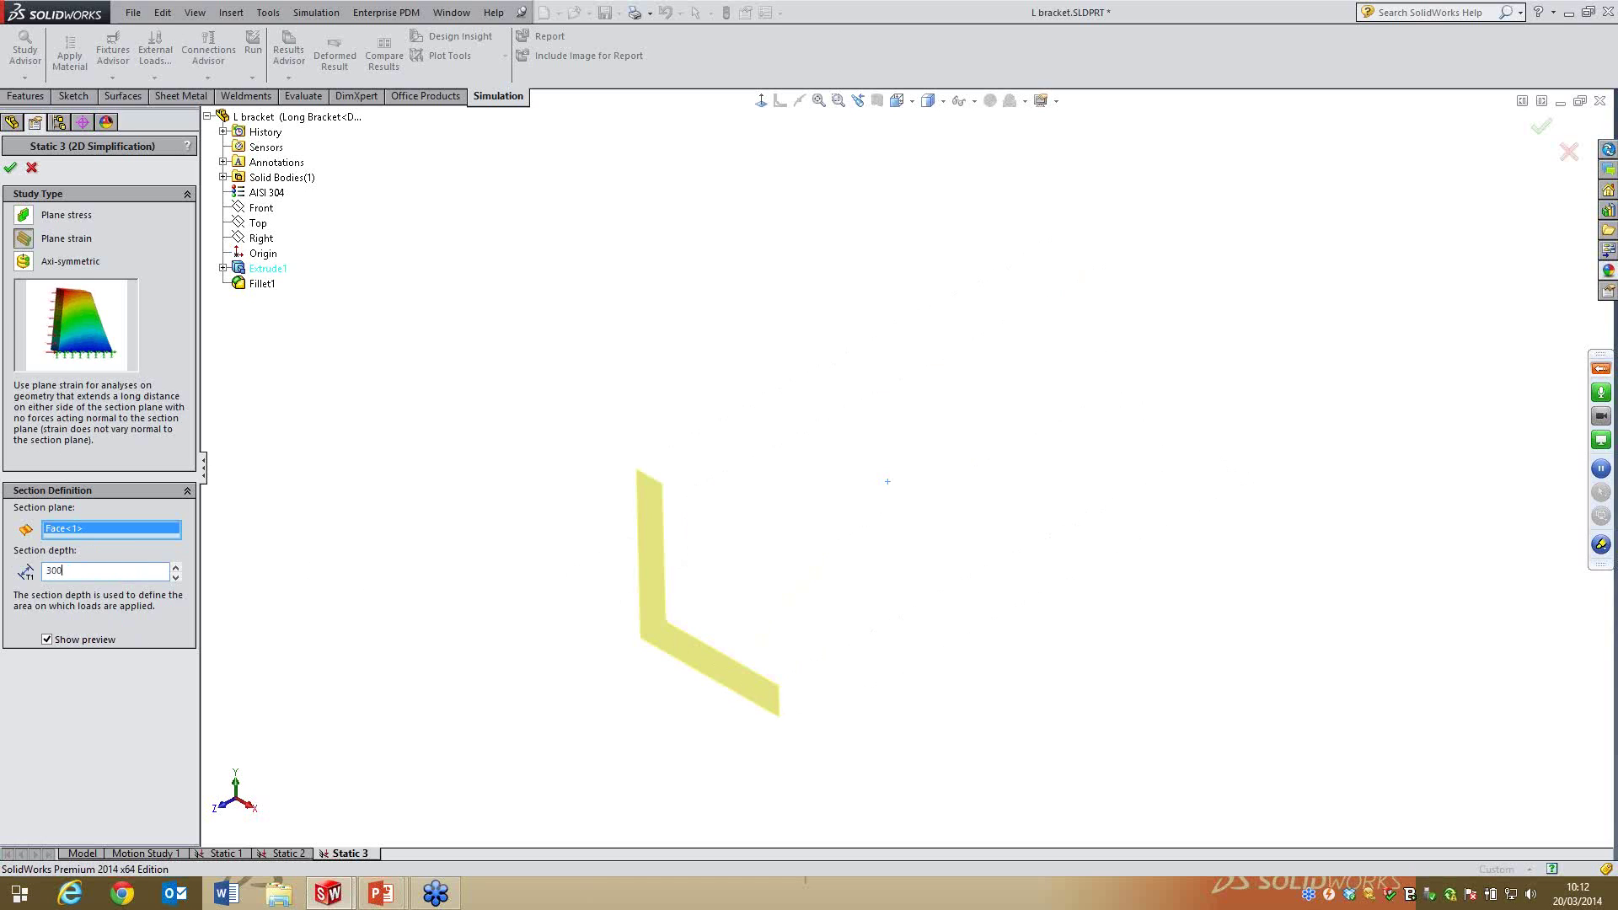
{"action": "key", "text": "Return"}
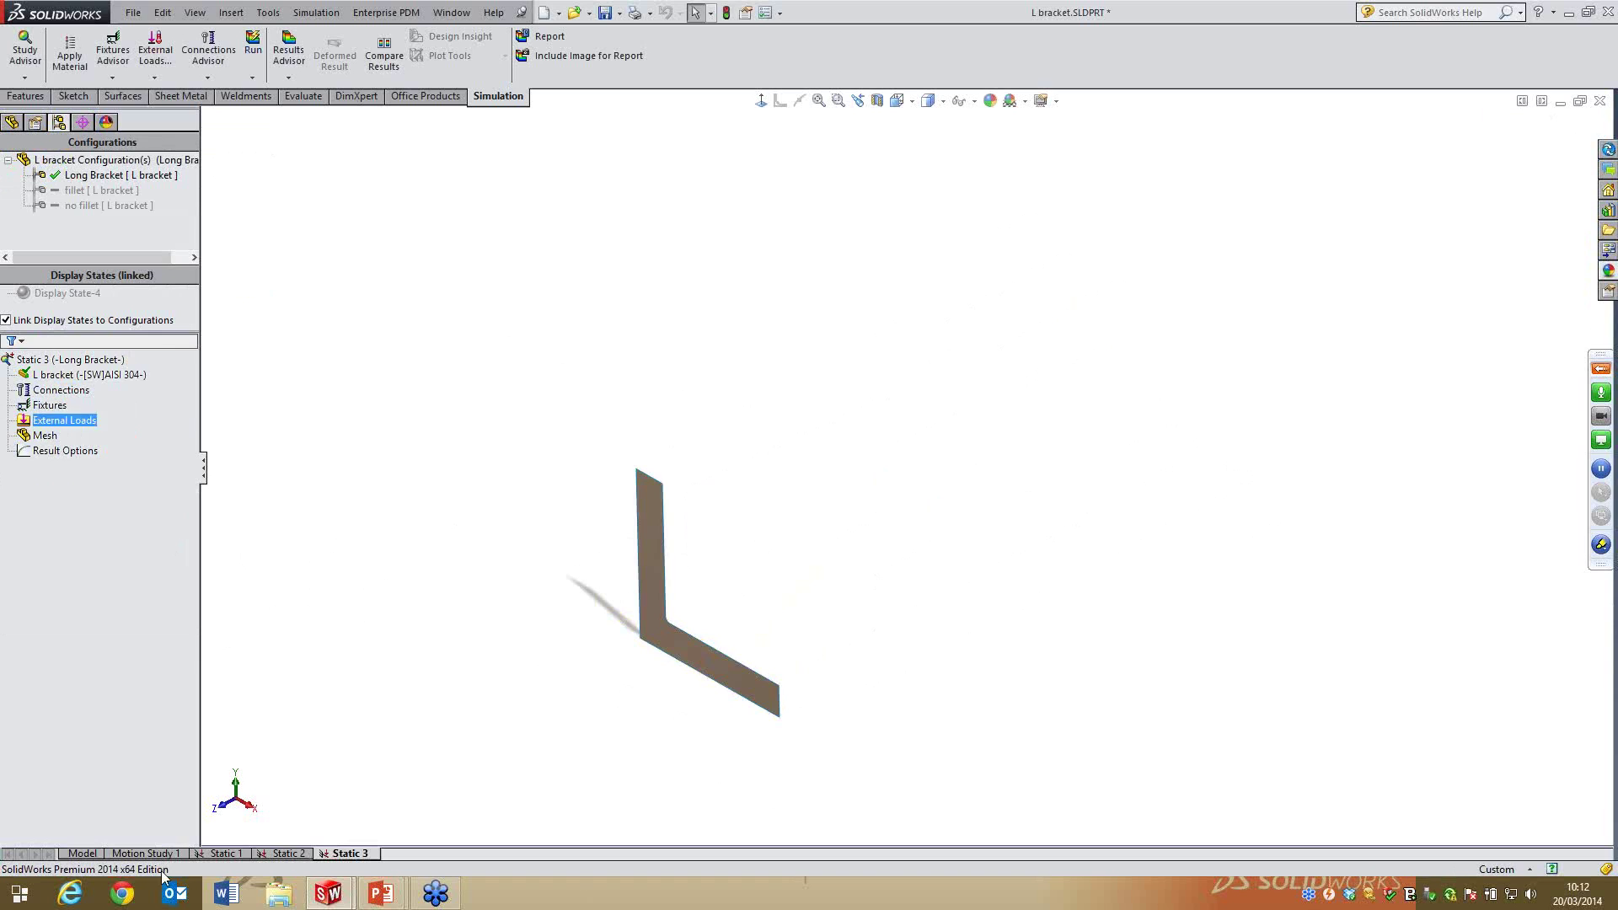
{"action": "left_click", "coordinate": [83, 854]}
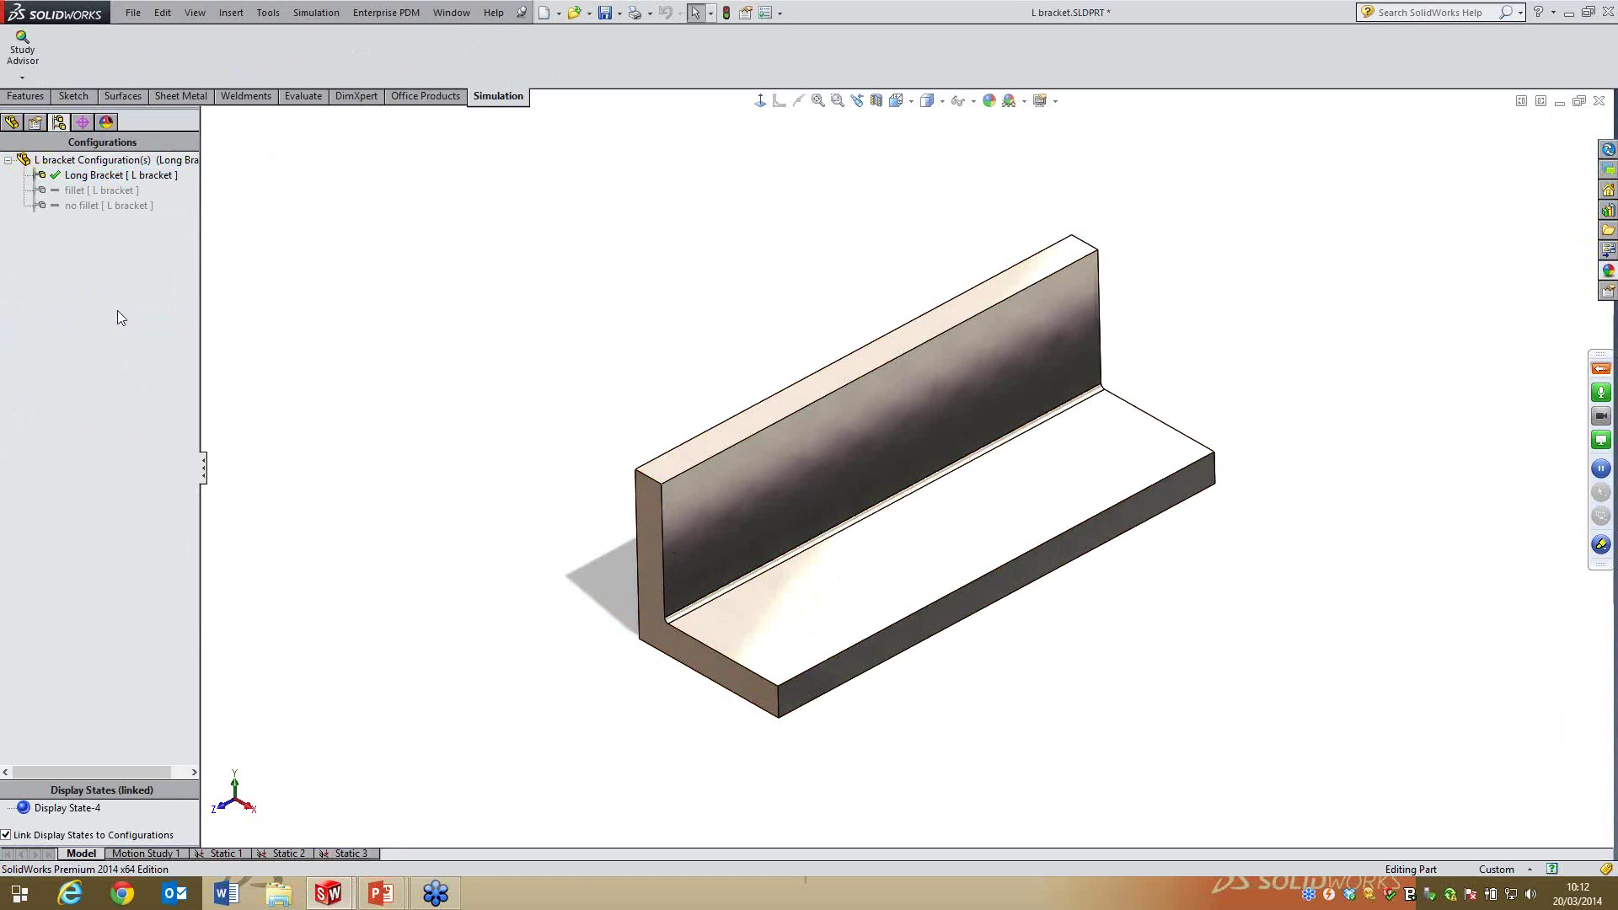
Activate the fillet configuration of the L bracket, then put that part away and bring up the Flex part
{"action": "left_click", "coordinate": [62, 192]}
{"action": "double_click", "coordinate": [62, 193]}
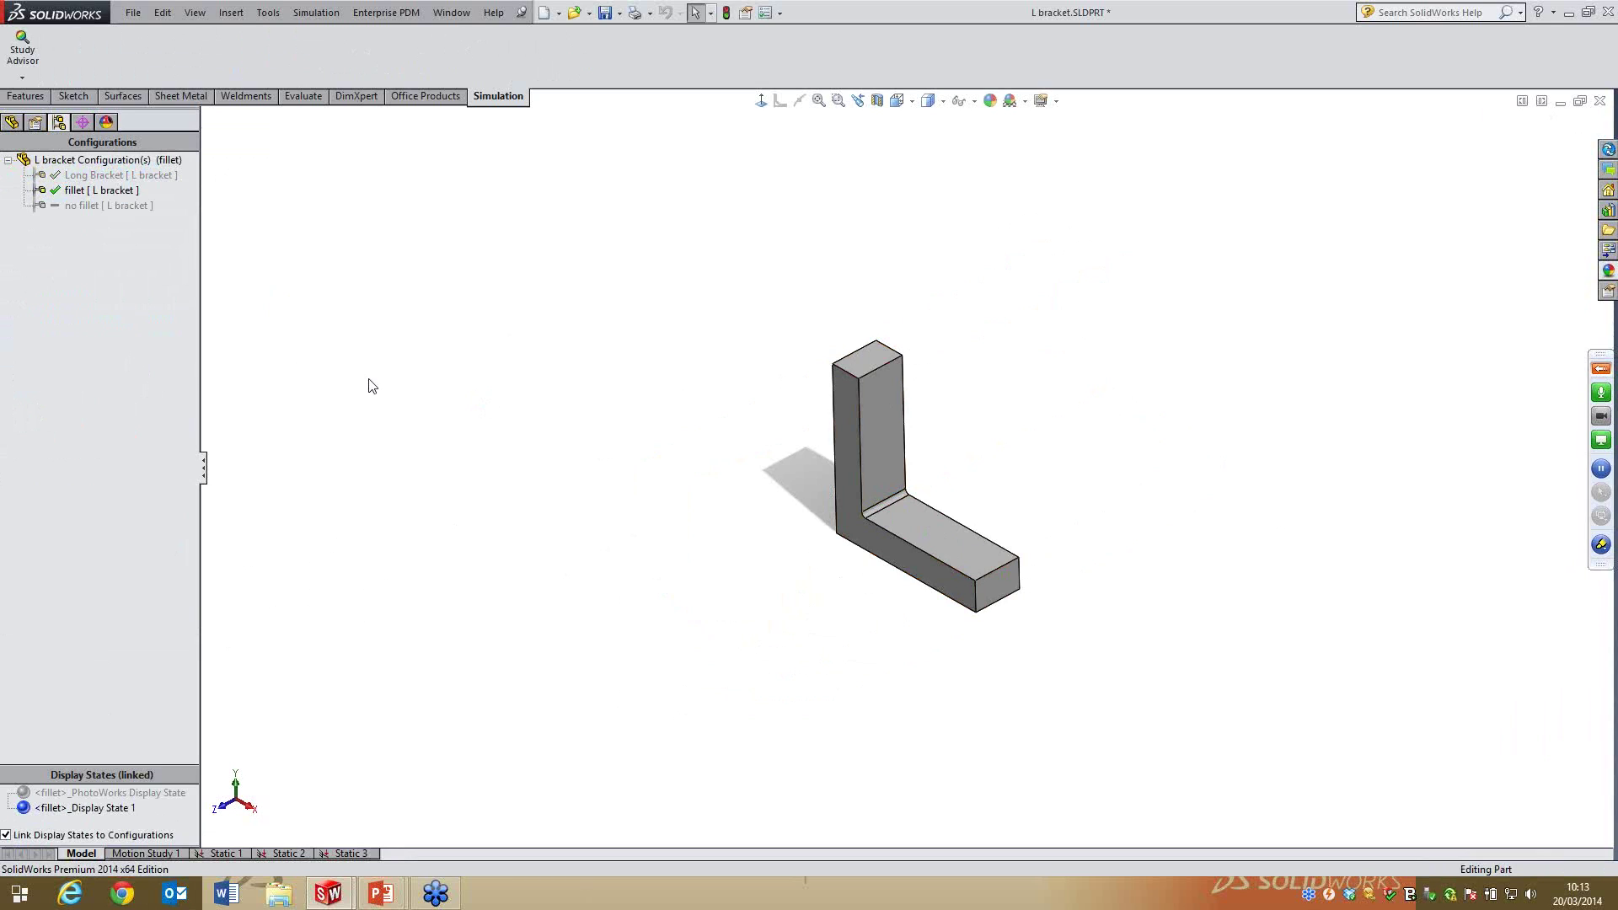
{"action": "left_click", "coordinate": [1564, 100]}
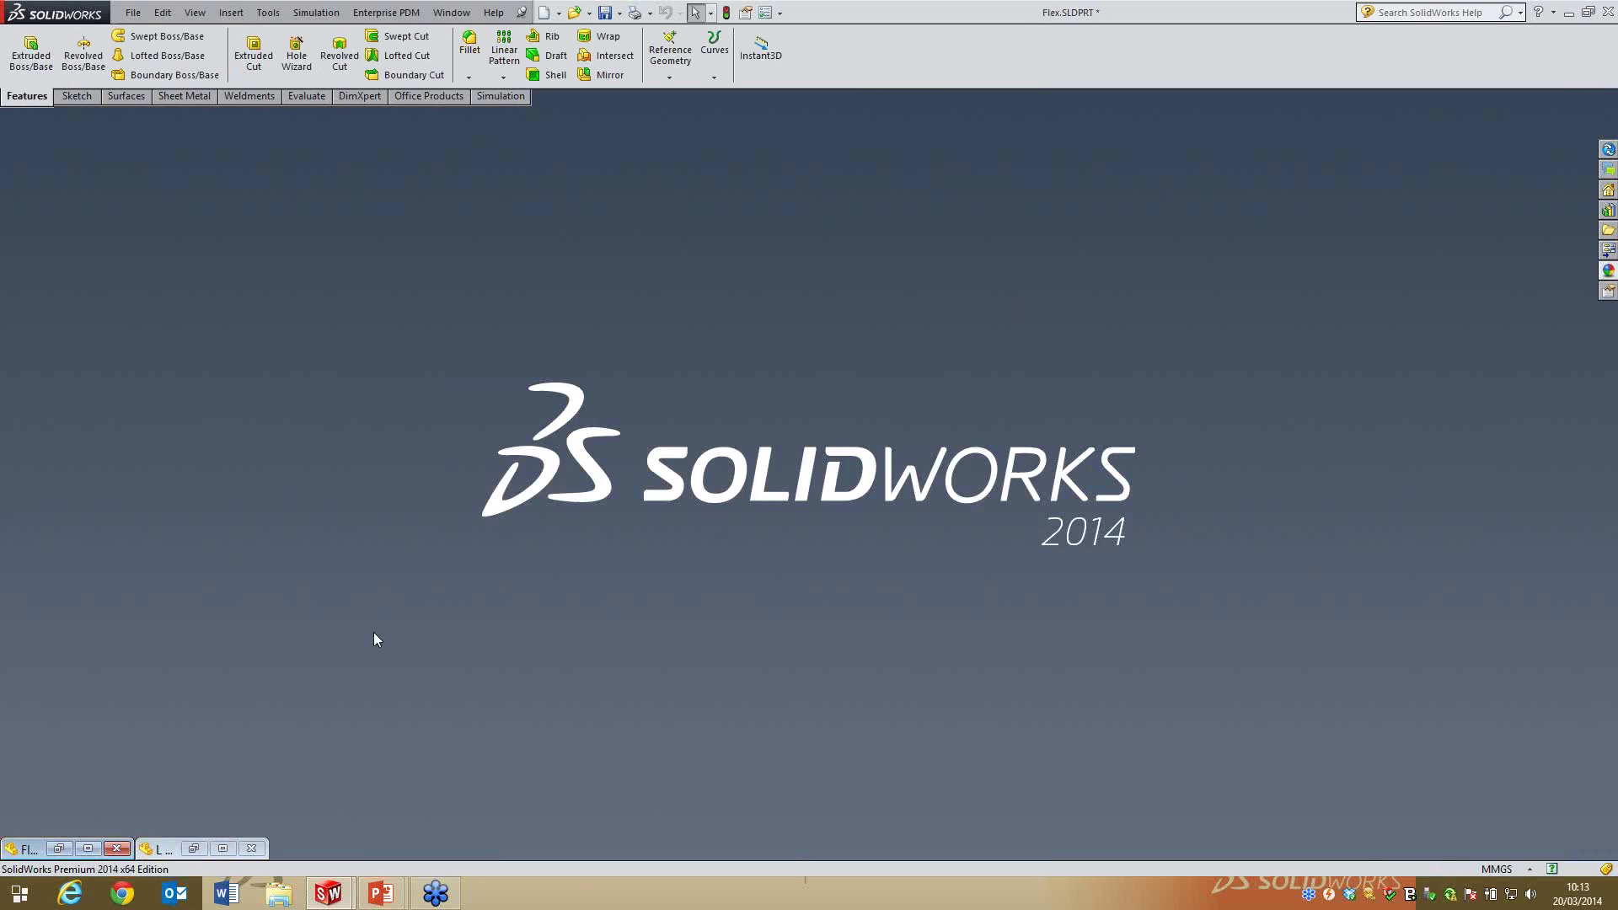
{"action": "left_click", "coordinate": [59, 848]}
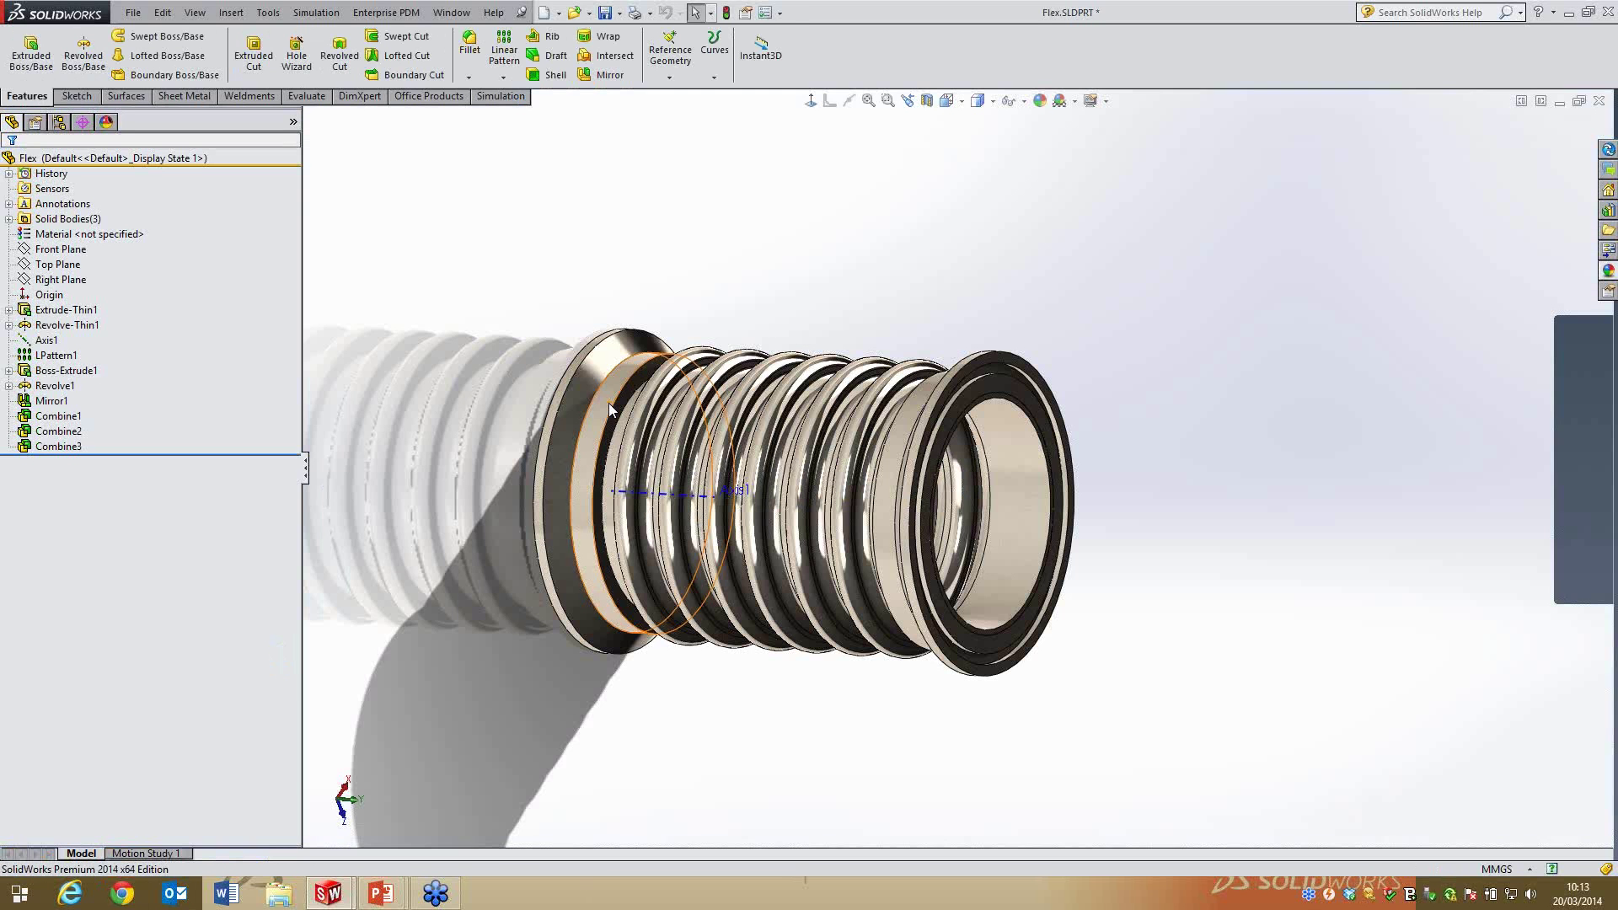
Create a thermal study with 2D simplification for the Flex bellows part
{"action": "middle_click_drag", "start_coordinate": [872, 223], "coordinate": [530, 432]}
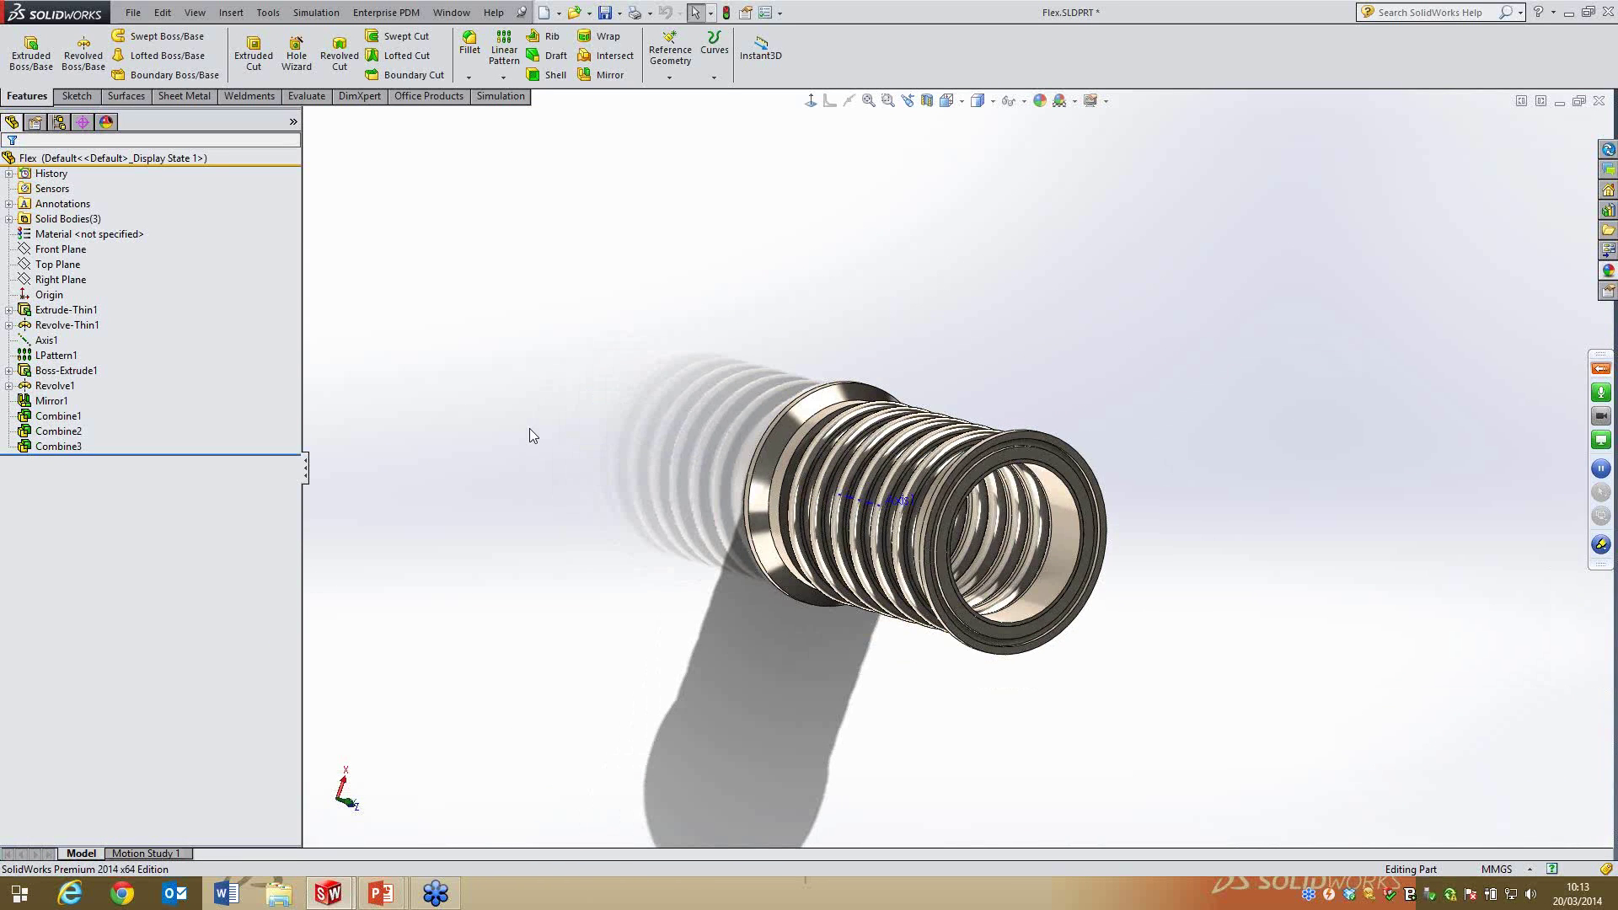
{"action": "middle_click_drag", "start_coordinate": [924, 282], "coordinate": [856, 447]}
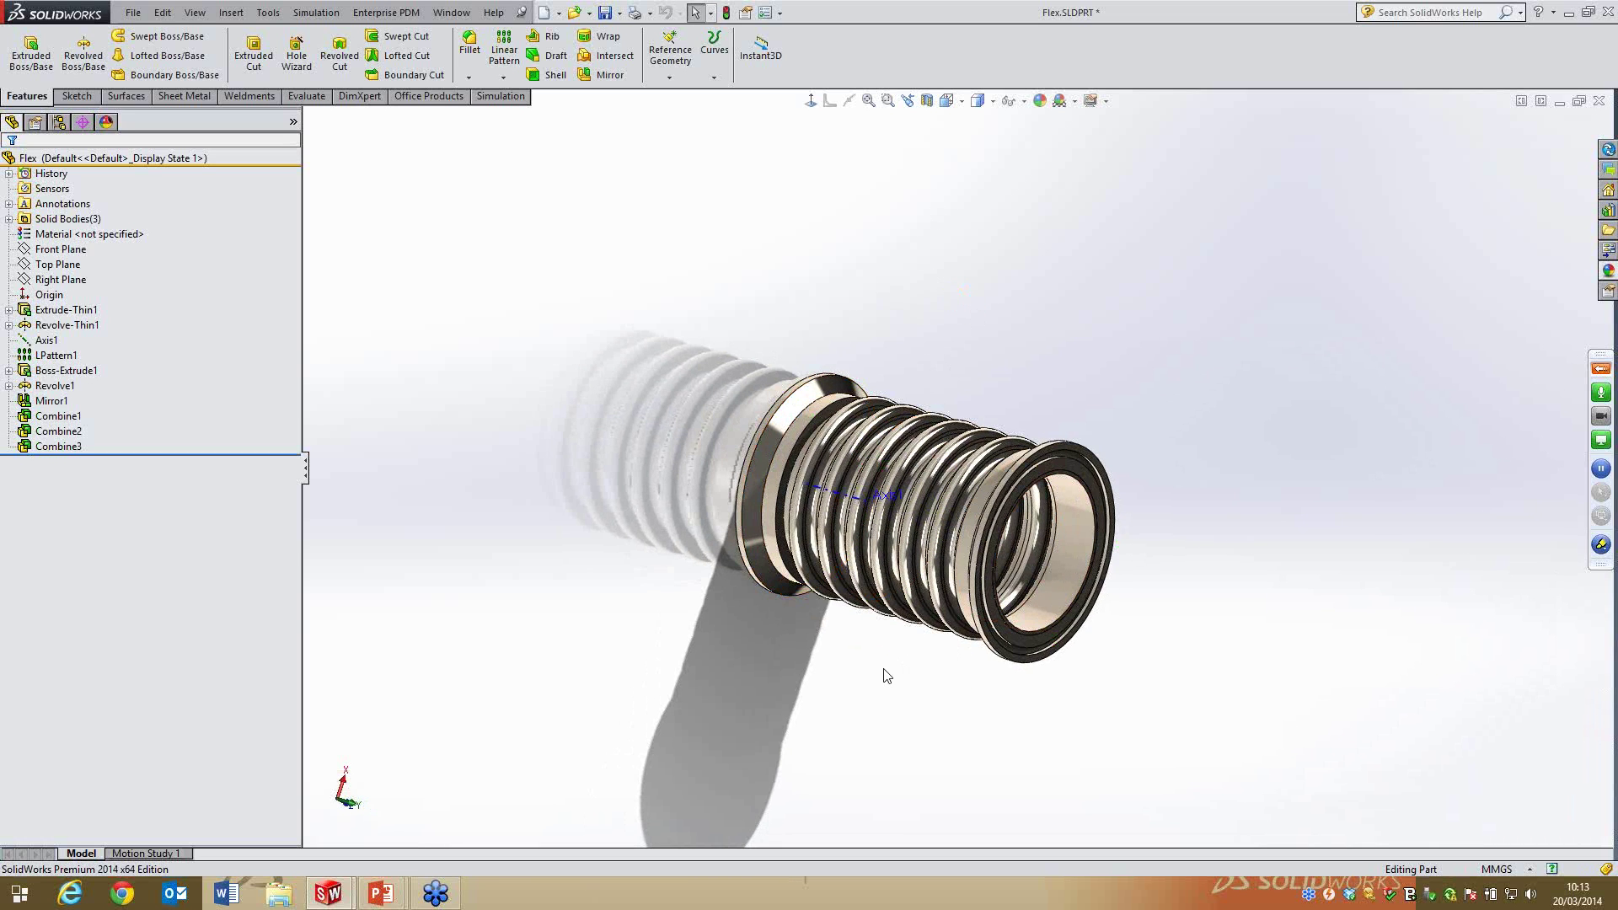
{"action": "scroll", "coordinate": [910, 533], "scroll_direction": "down", "scroll_amount": 2}
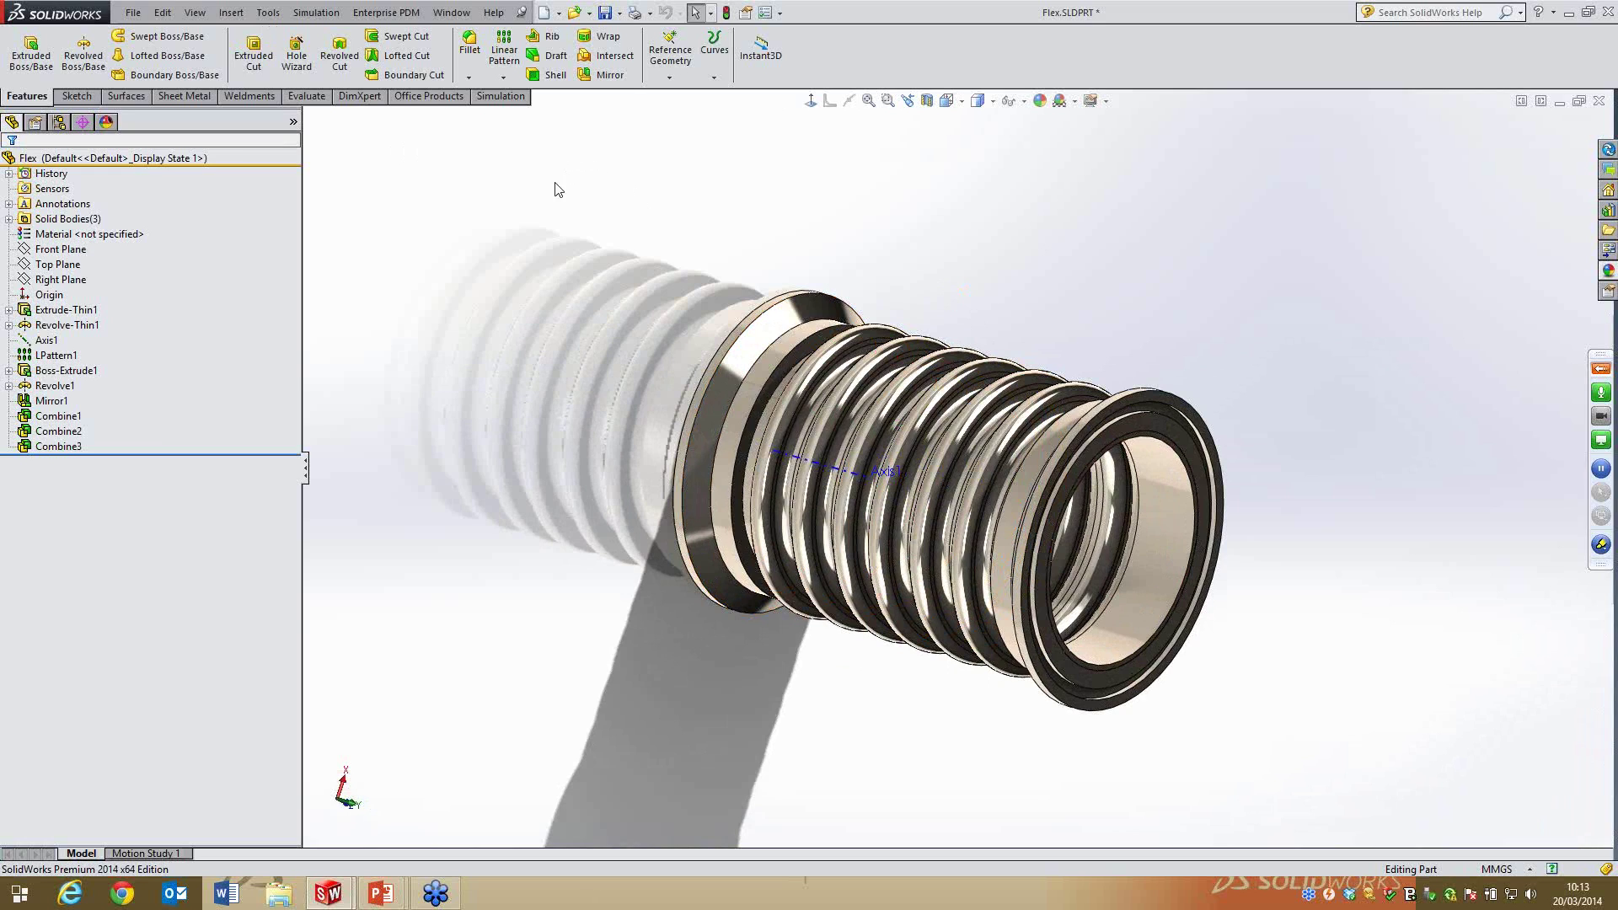
{"action": "left_click", "coordinate": [303, 12]}
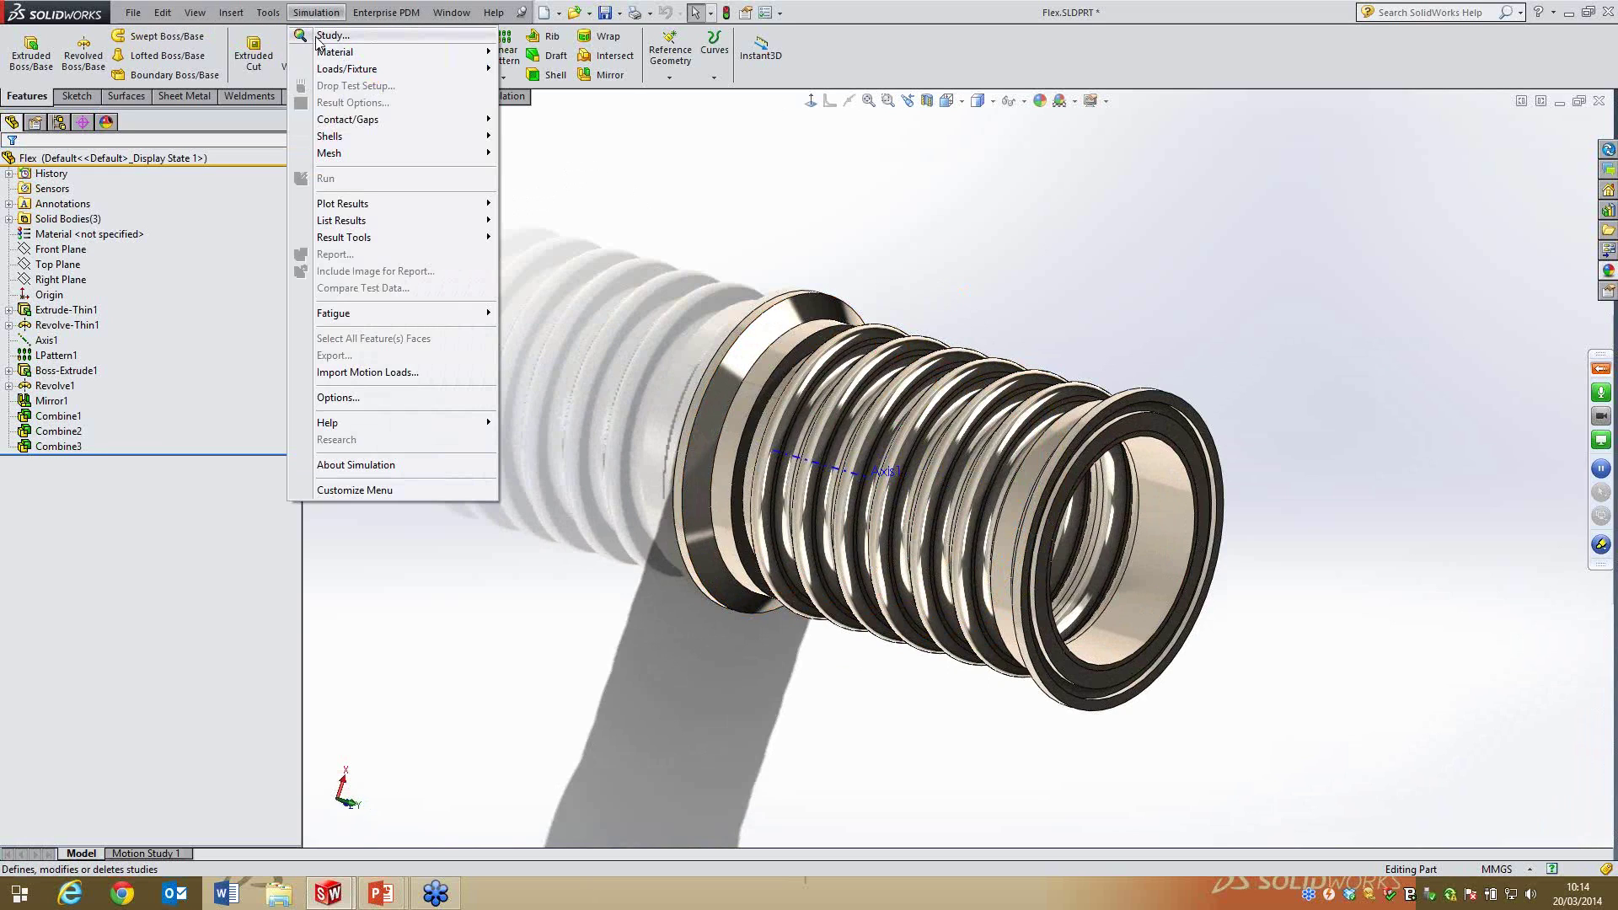
{"action": "left_click", "coordinate": [328, 35]}
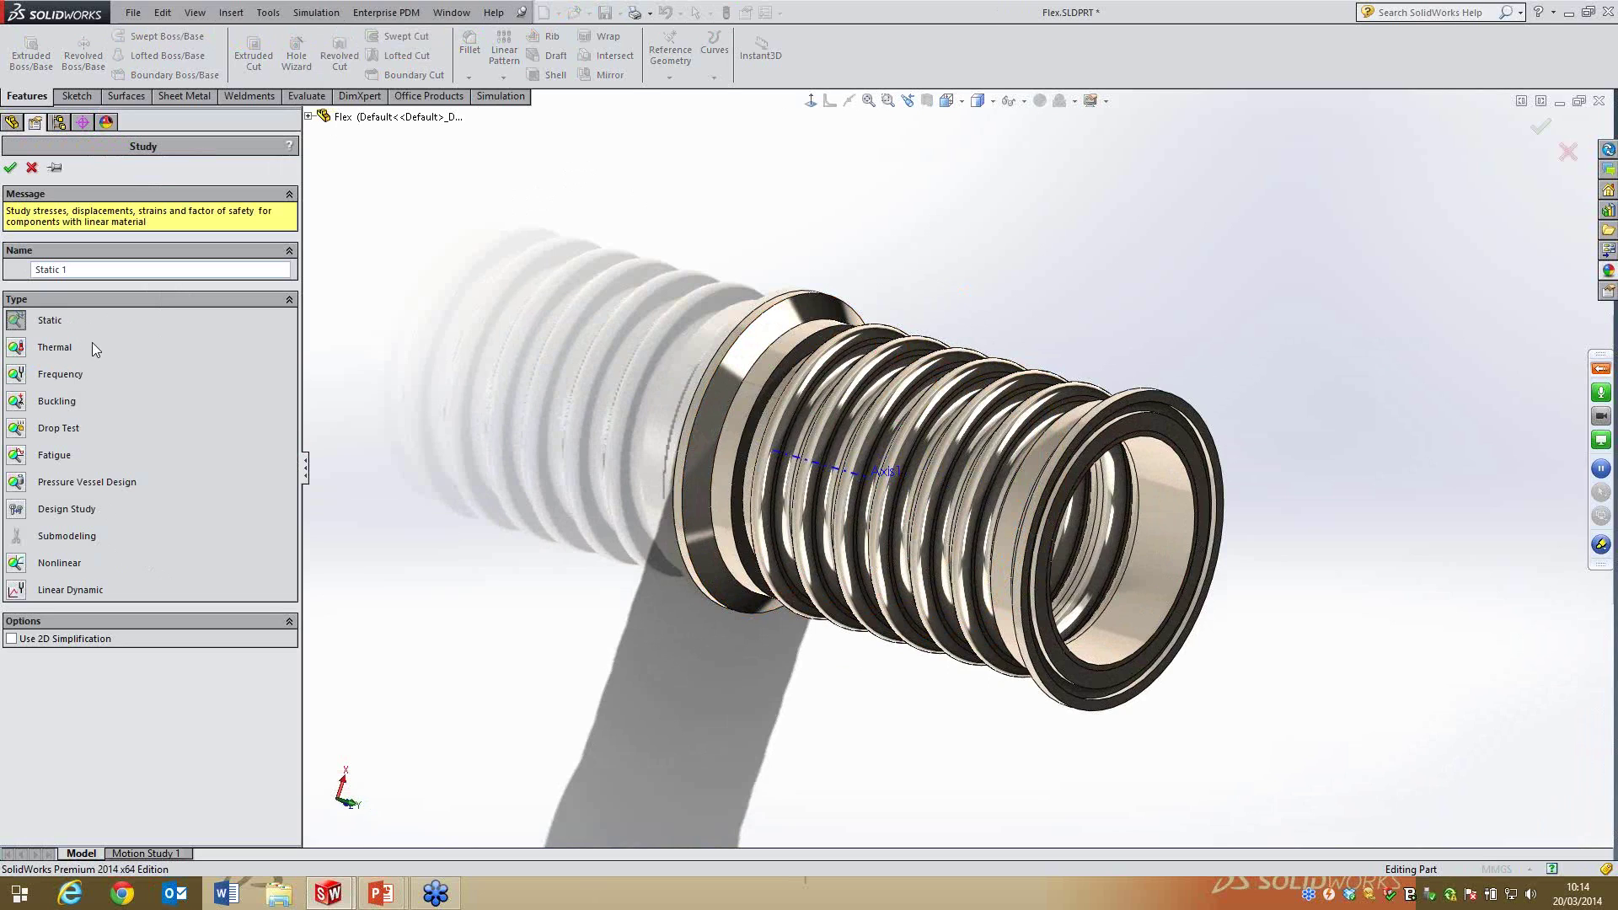
{"action": "left_click", "coordinate": [53, 347]}
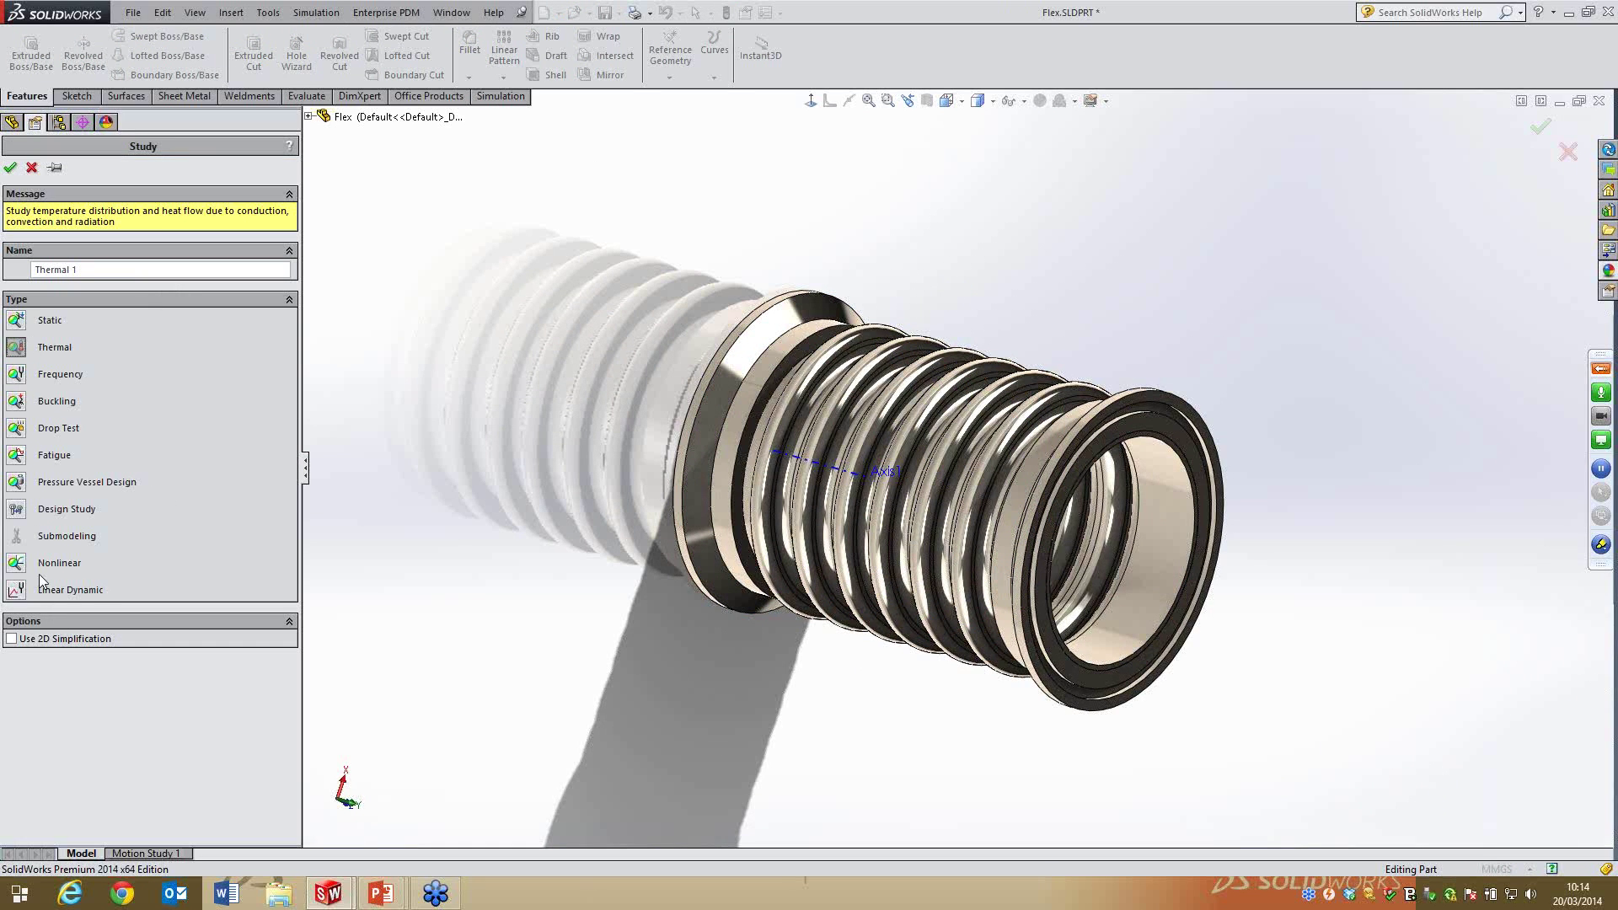
{"action": "left_click", "coordinate": [48, 640]}
{"action": "left_click", "coordinate": [11, 169]}
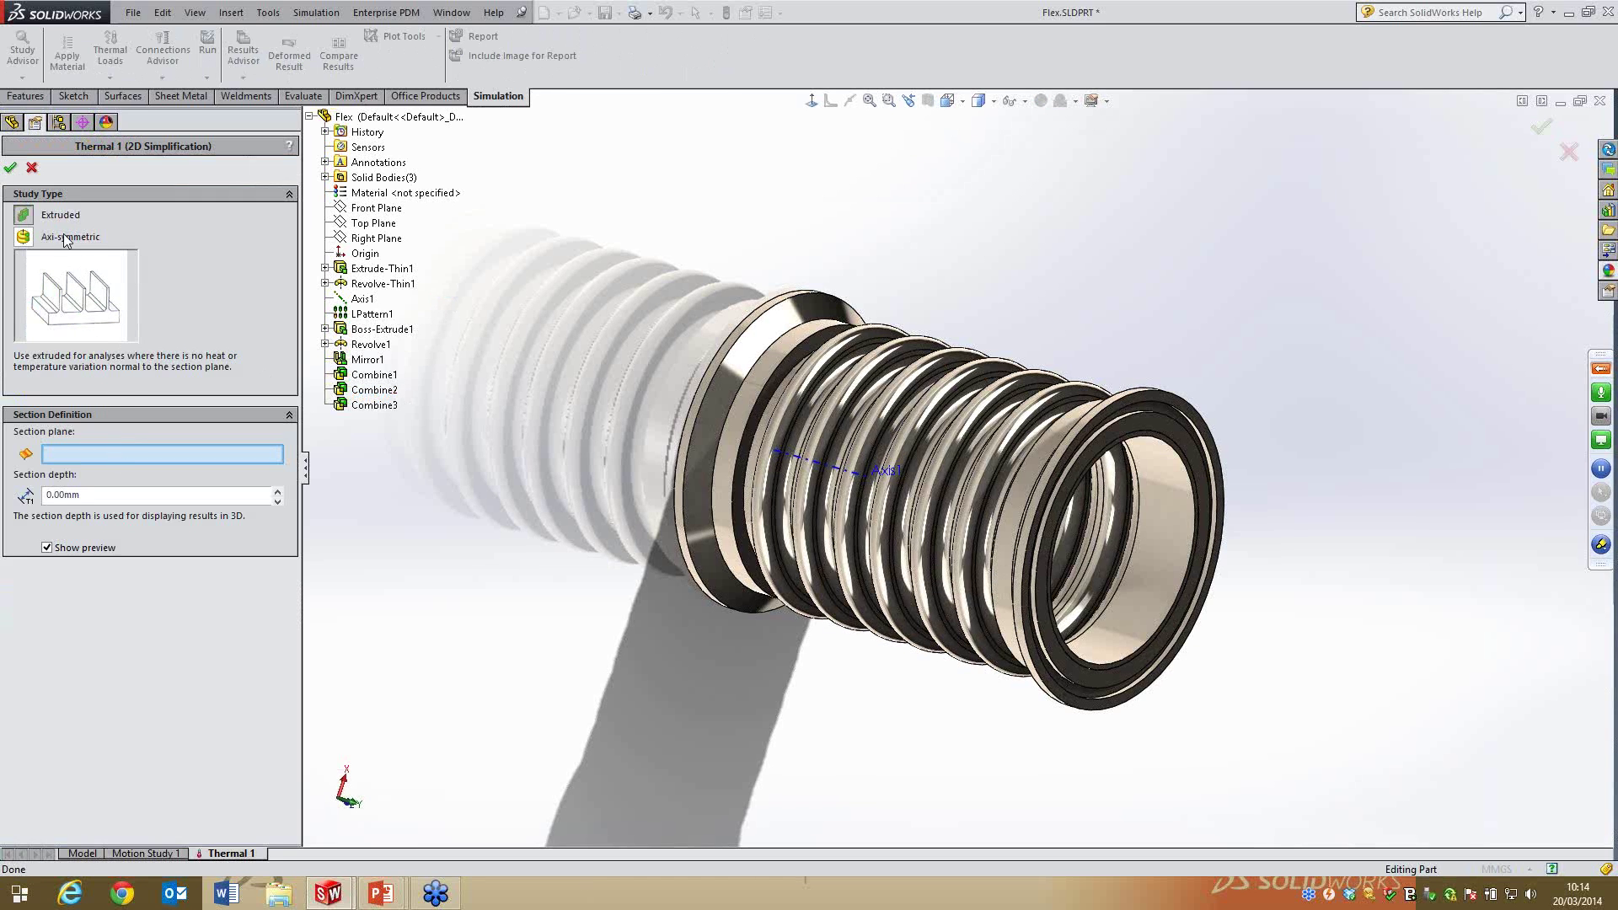
Define the thermal study as axi-symmetric, with Right Plane as section plane and Axis1 as axis of symmetry
{"action": "left_click", "coordinate": [44, 241]}
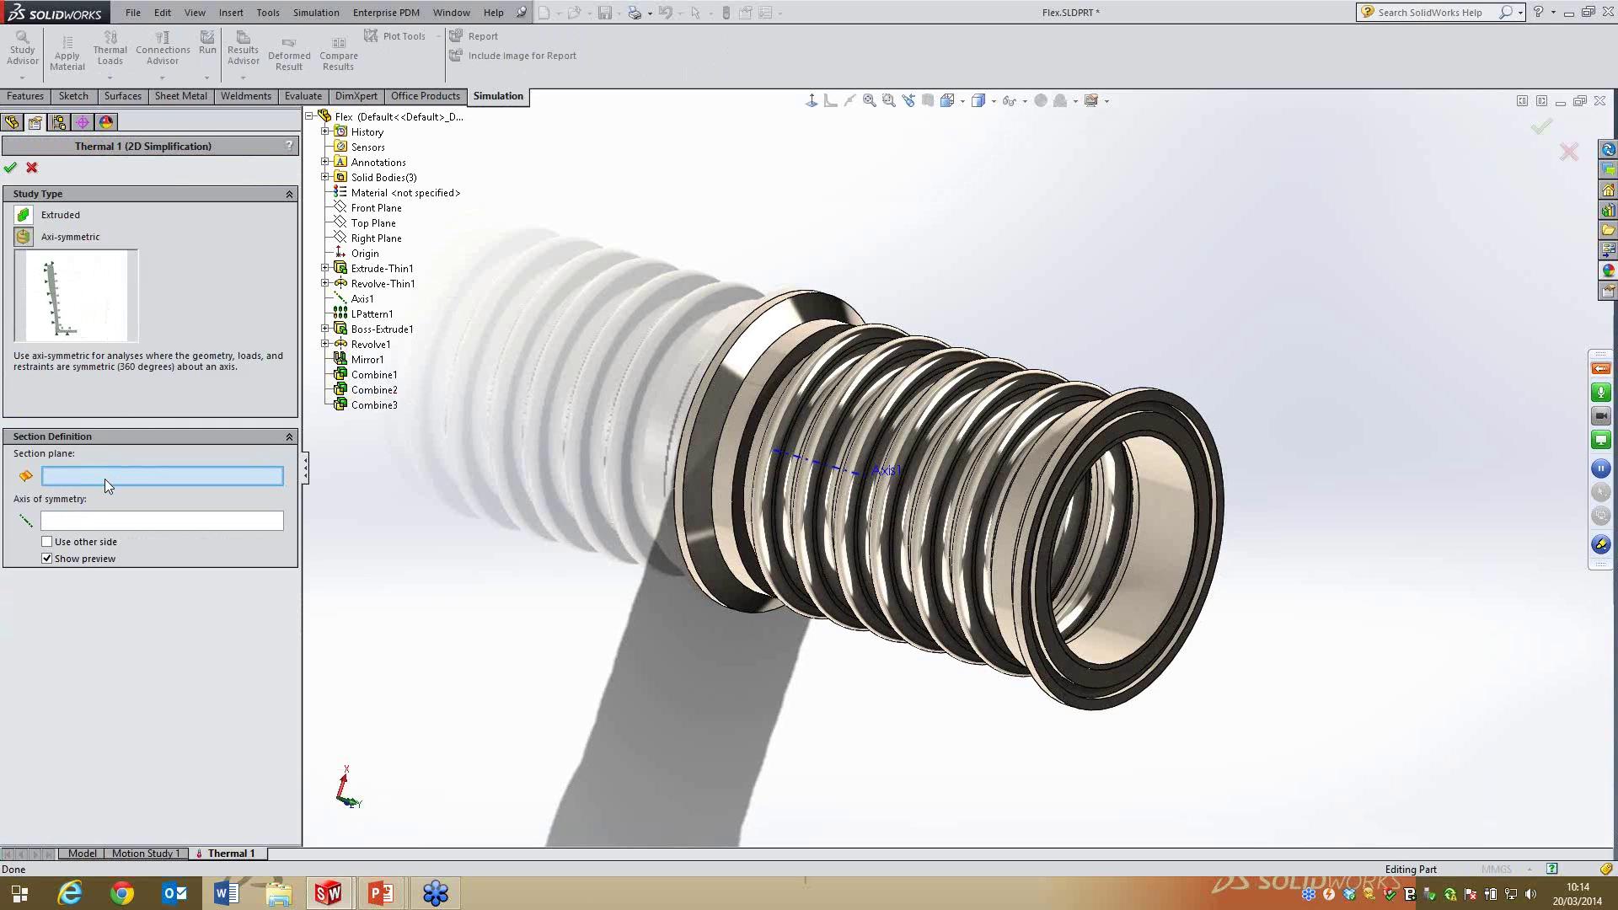
{"action": "left_click", "coordinate": [386, 238]}
{"action": "middle_click_drag", "start_coordinate": [643, 361], "coordinate": [607, 186]}
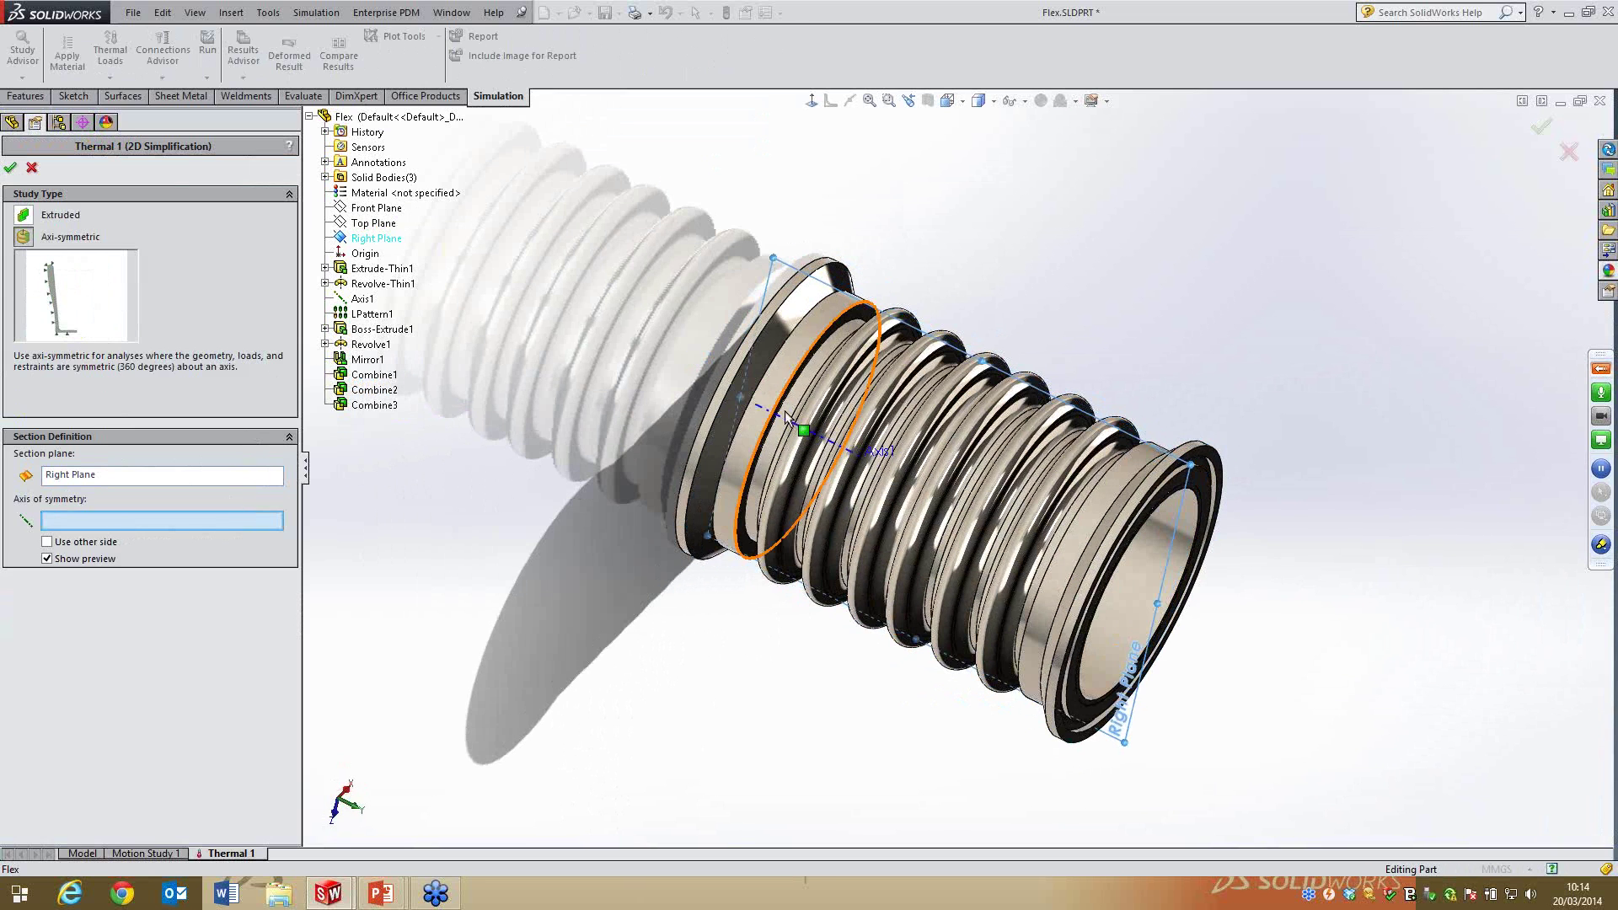
{"action": "left_click", "coordinate": [788, 413]}
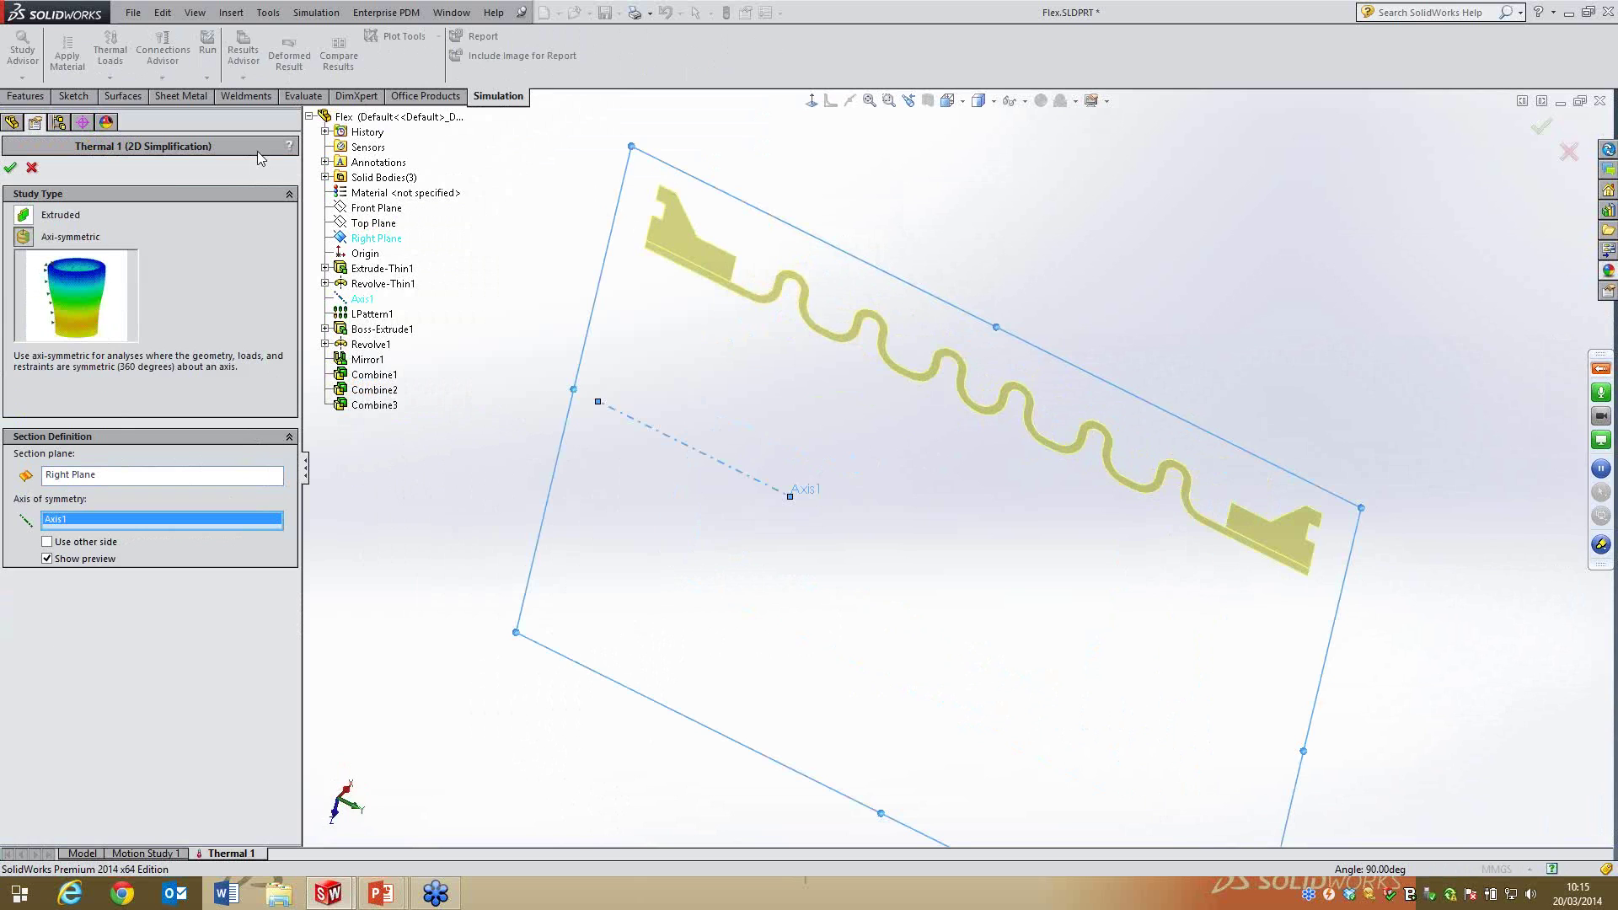
{"action": "left_click", "coordinate": [12, 168]}
{"action": "middle_click_drag", "start_coordinate": [1130, 434], "coordinate": [975, 318]}
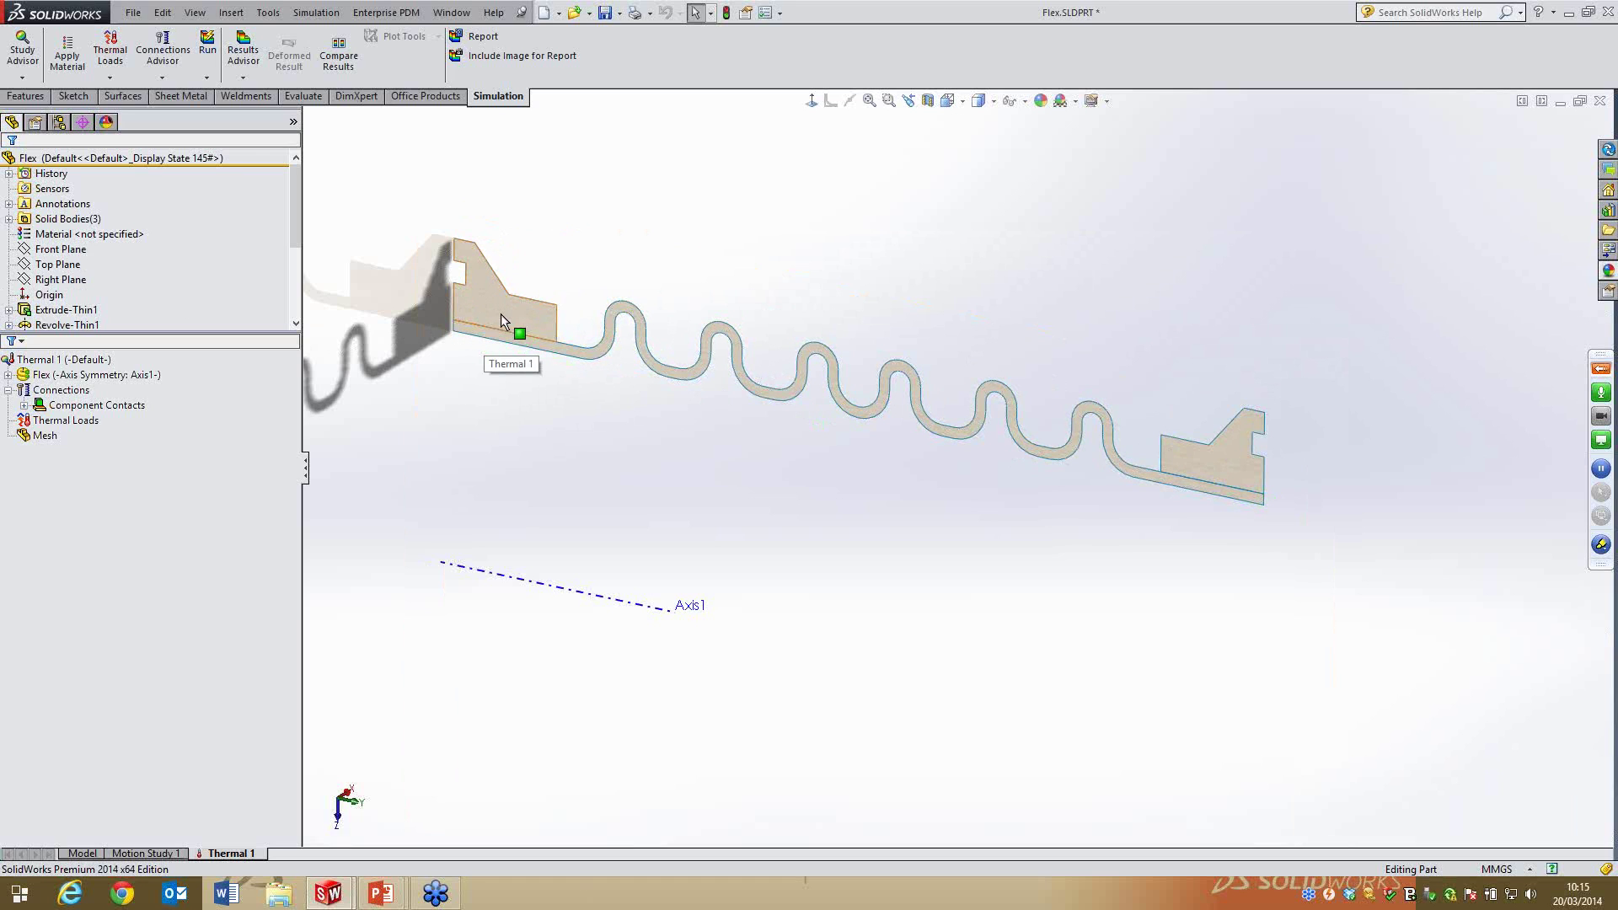
Examine the global contact condition under the thermal study's component contacts
{"action": "left_click", "coordinate": [19, 390]}
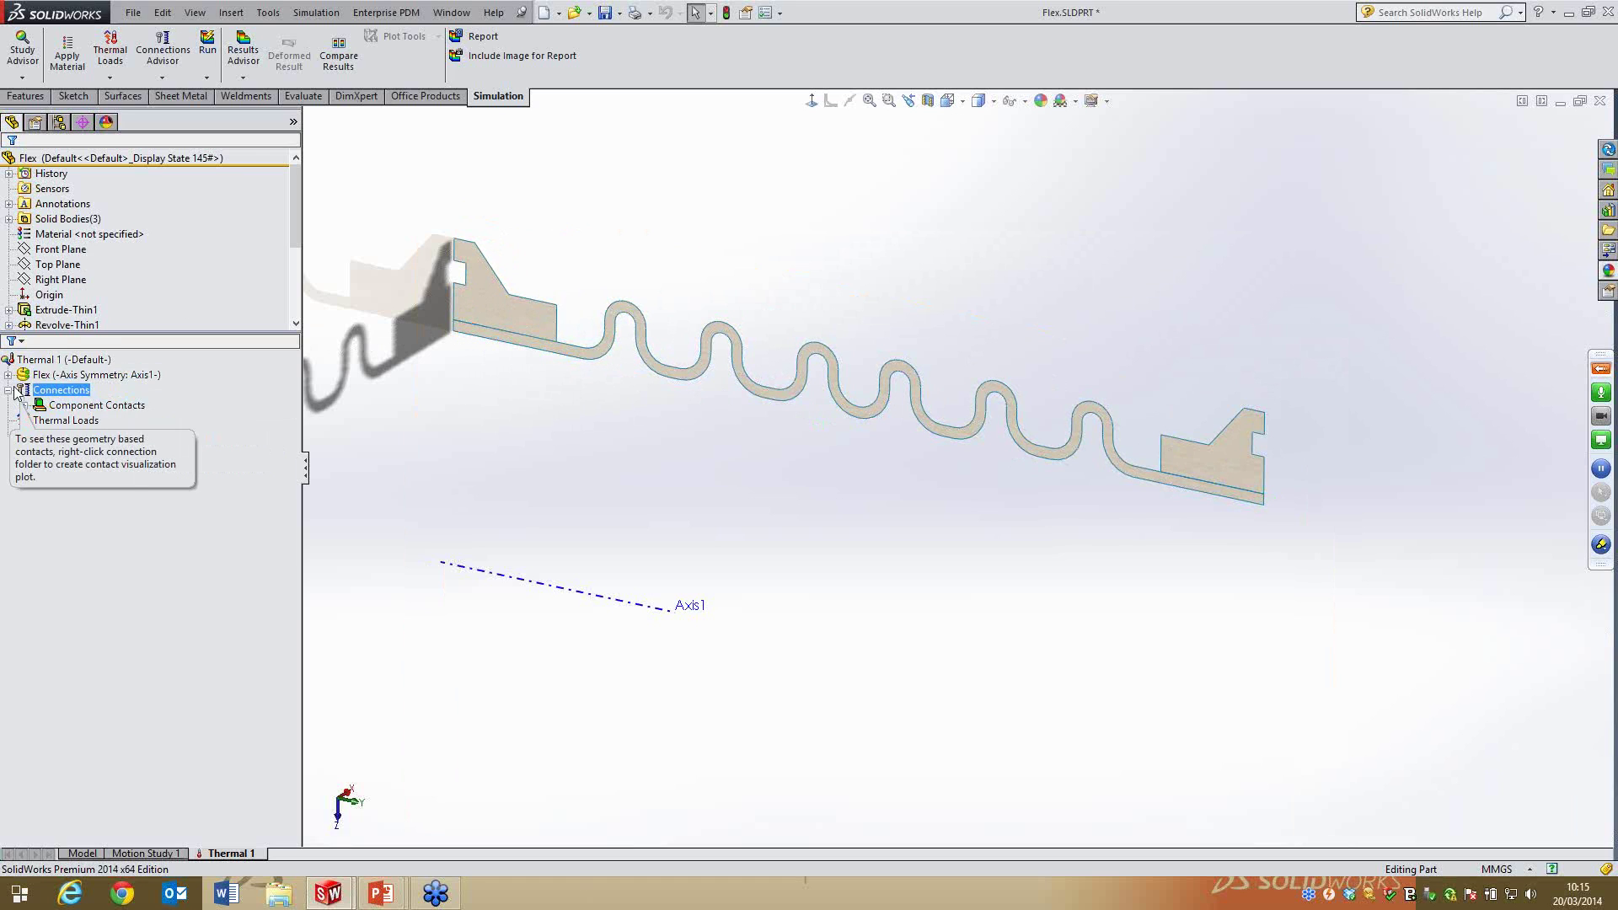
{"action": "left_click", "coordinate": [51, 405]}
{"action": "left_click", "coordinate": [26, 406]}
{"action": "left_click", "coordinate": [122, 420]}
{"action": "key", "text": "Escape"}
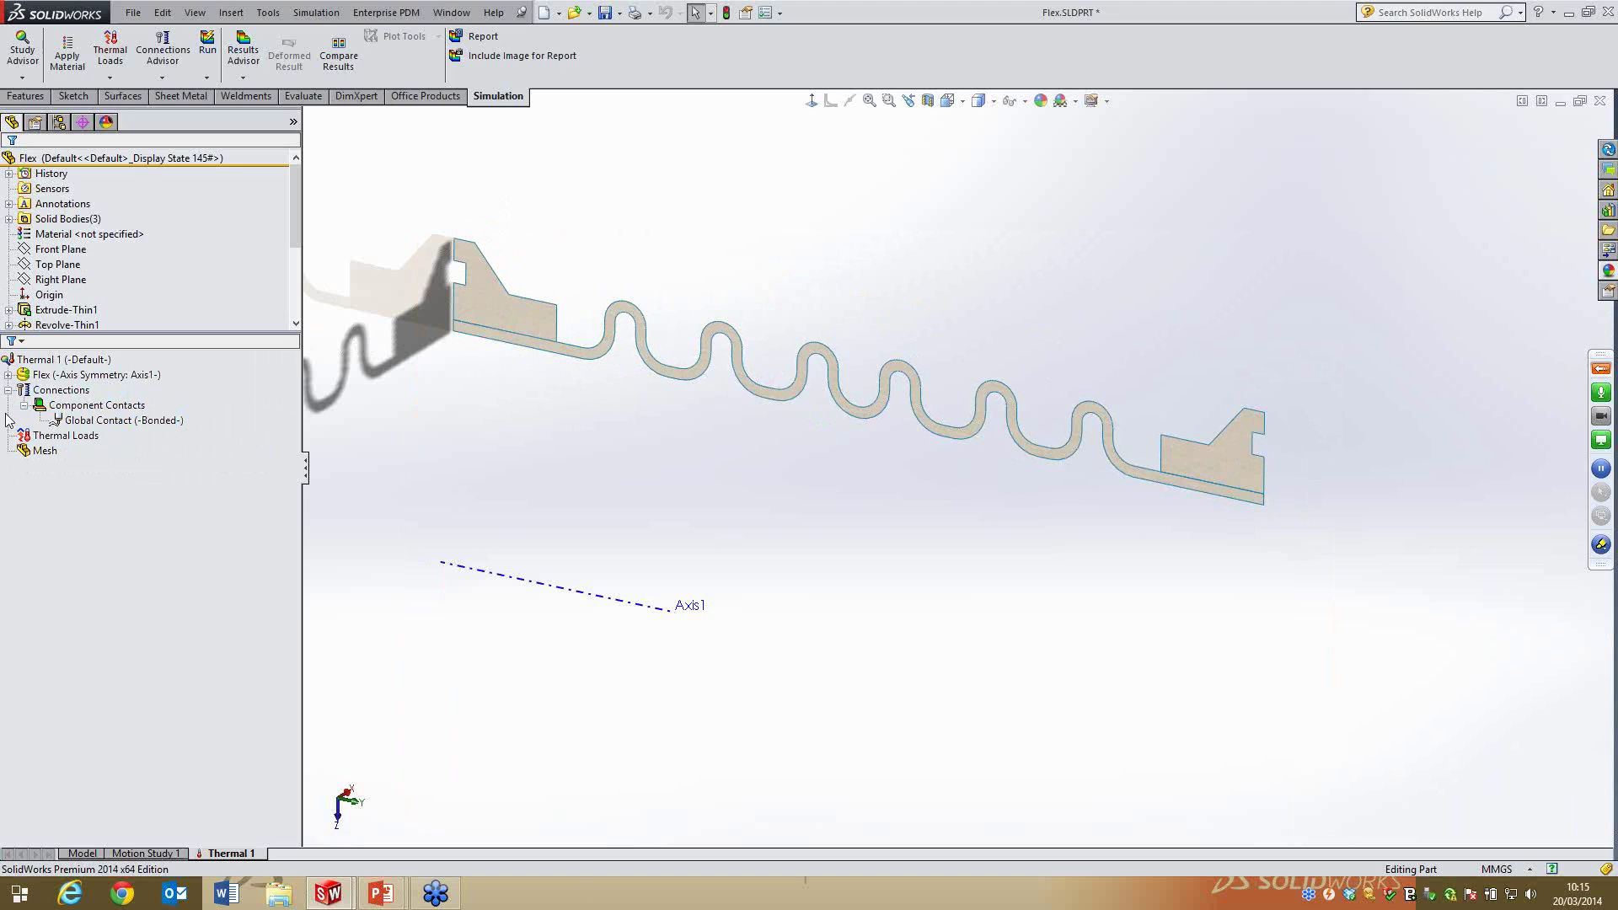
{"action": "left_click", "coordinate": [45, 451]}
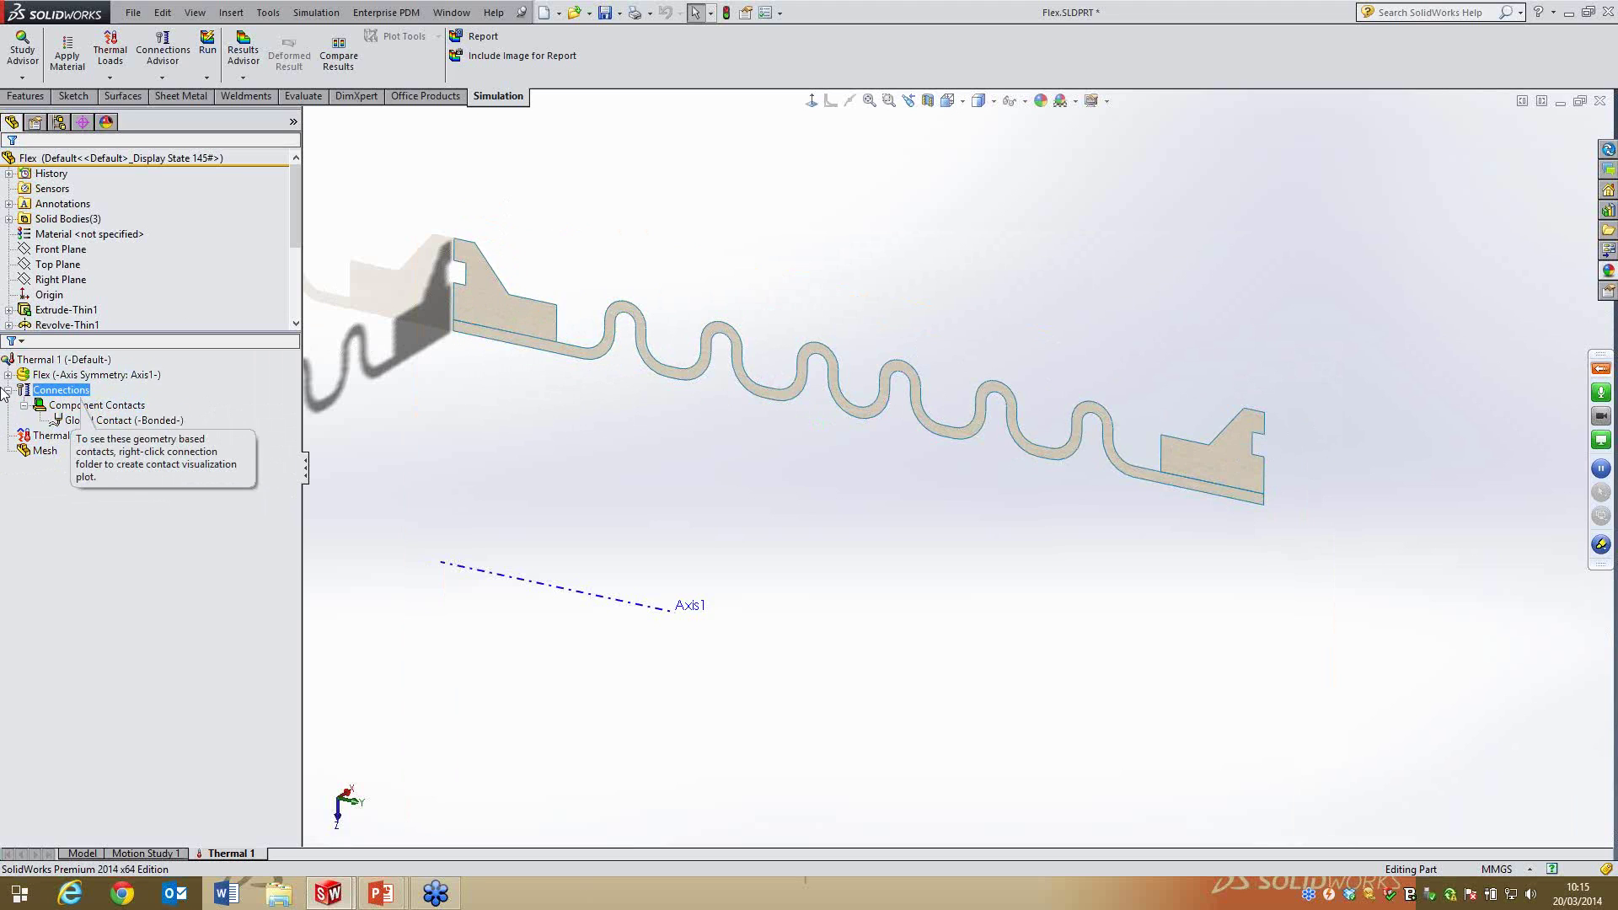
Start a temperature load and select the whole tangent chain of edges along the inner side of the bellows section
{"action": "left_click", "coordinate": [72, 437]}
{"action": "right_click", "coordinate": [72, 443]}
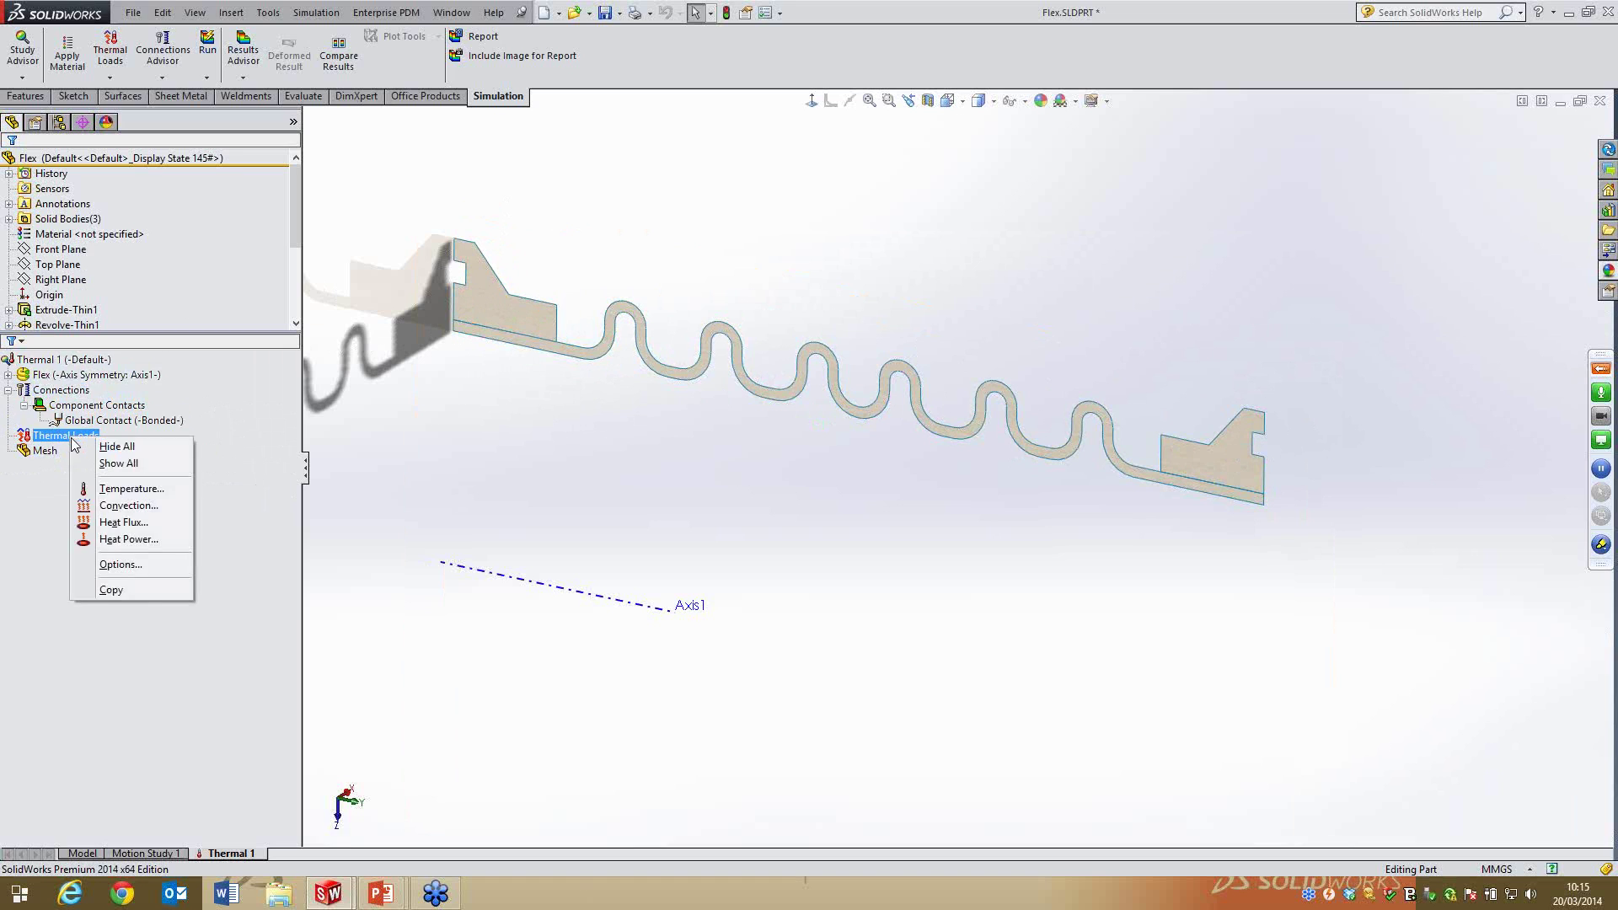
{"action": "left_click", "coordinate": [132, 489]}
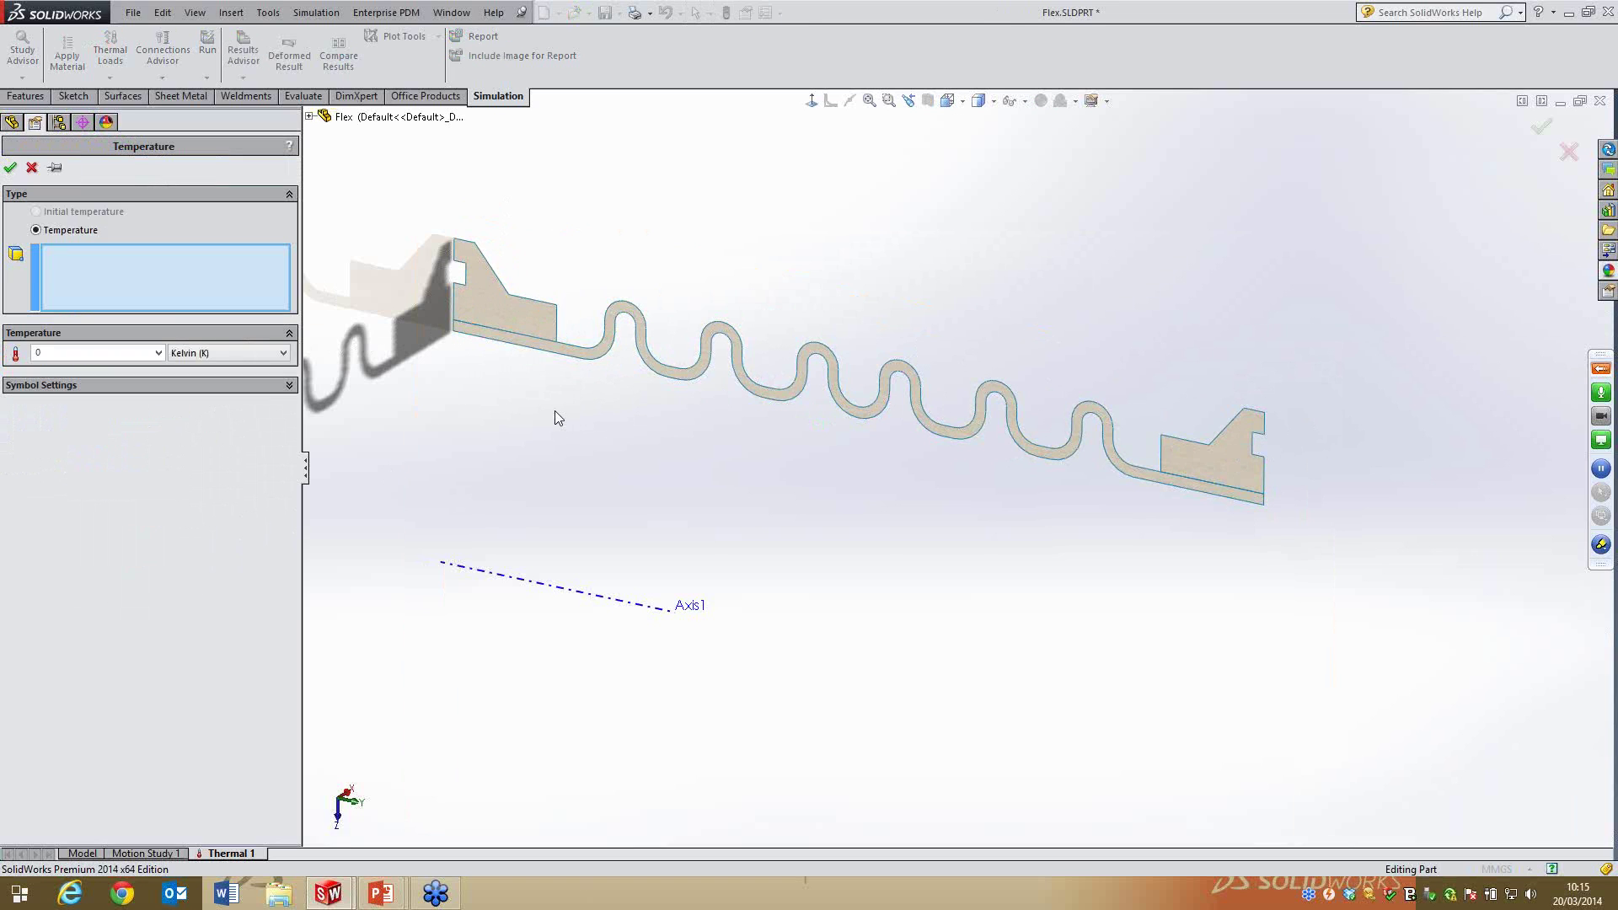
{"action": "right_click", "coordinate": [516, 347]}
{"action": "right_click", "coordinate": [515, 347]}
{"action": "scroll", "coordinate": [669, 371], "scroll_direction": "up", "scroll_amount": 5}
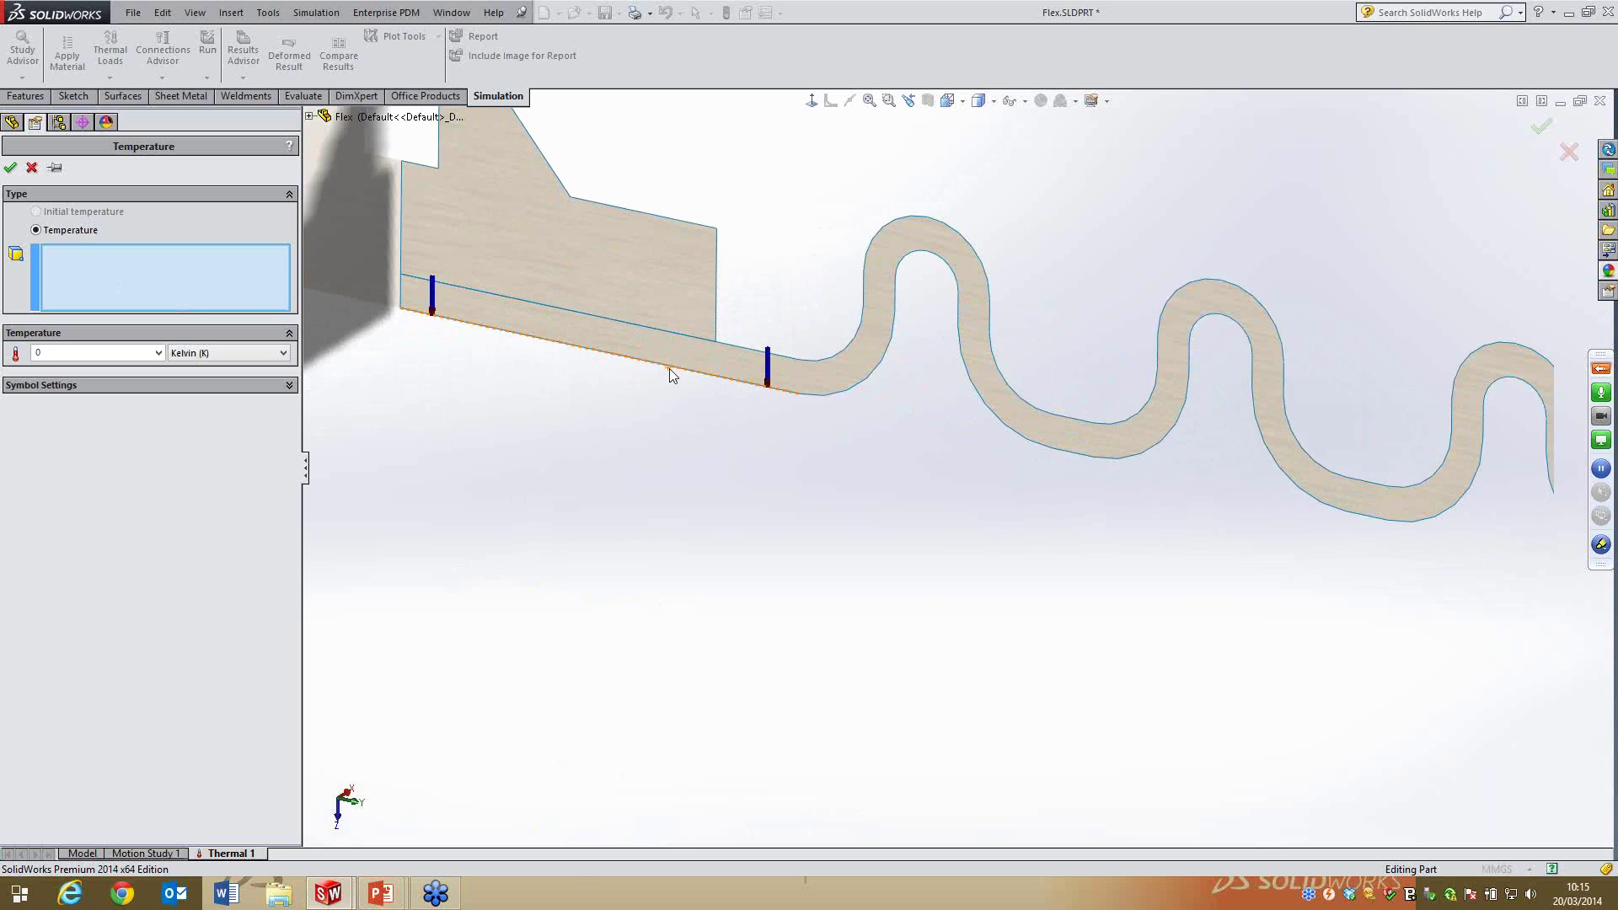
{"action": "right_click", "coordinate": [672, 373]}
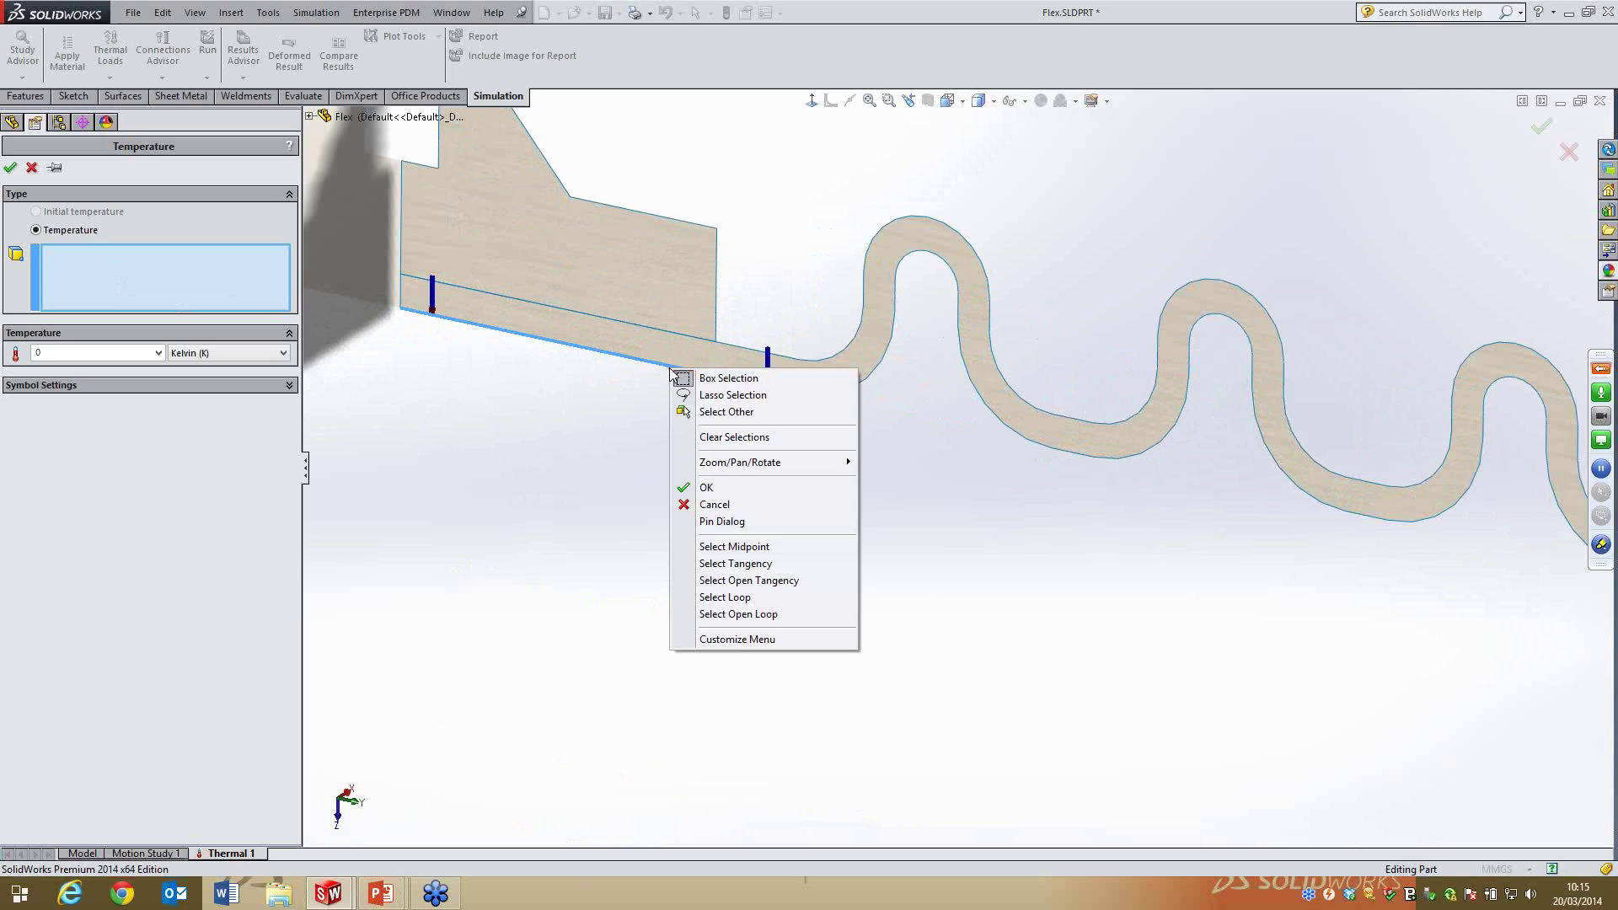
{"action": "left_click", "coordinate": [730, 563]}
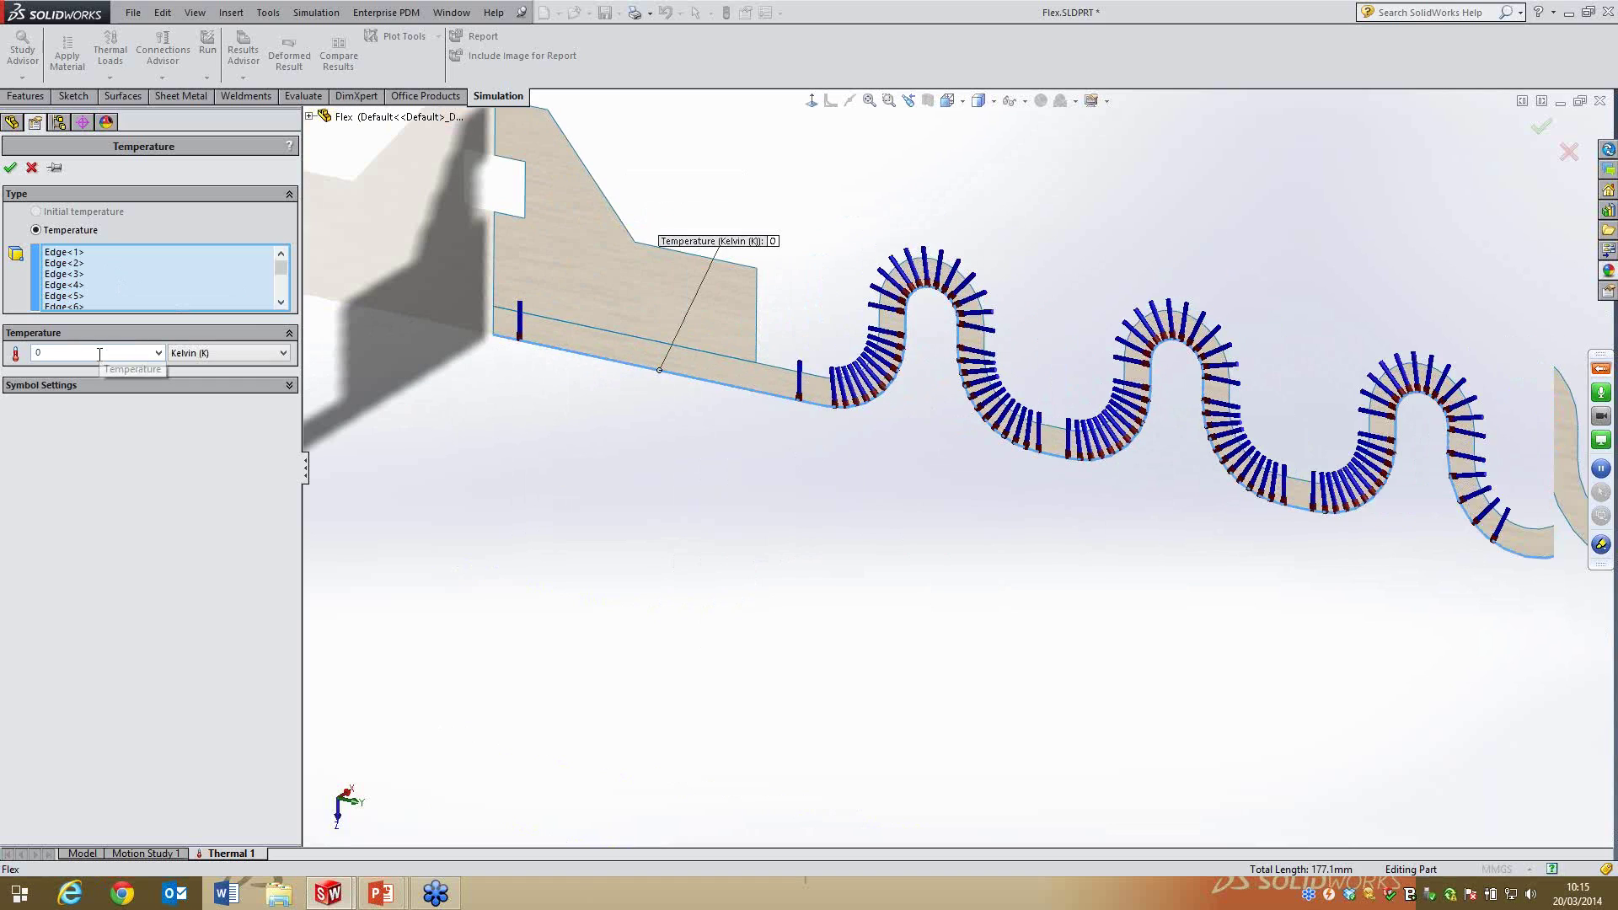
Set the temperature load on the inner edges to 150 Celsius and apply it
{"action": "left_click", "coordinate": [96, 354]}
{"action": "left_click", "coordinate": [209, 349]}
{"action": "left_click", "coordinate": [211, 382]}
{"action": "left_click", "coordinate": [82, 355]}
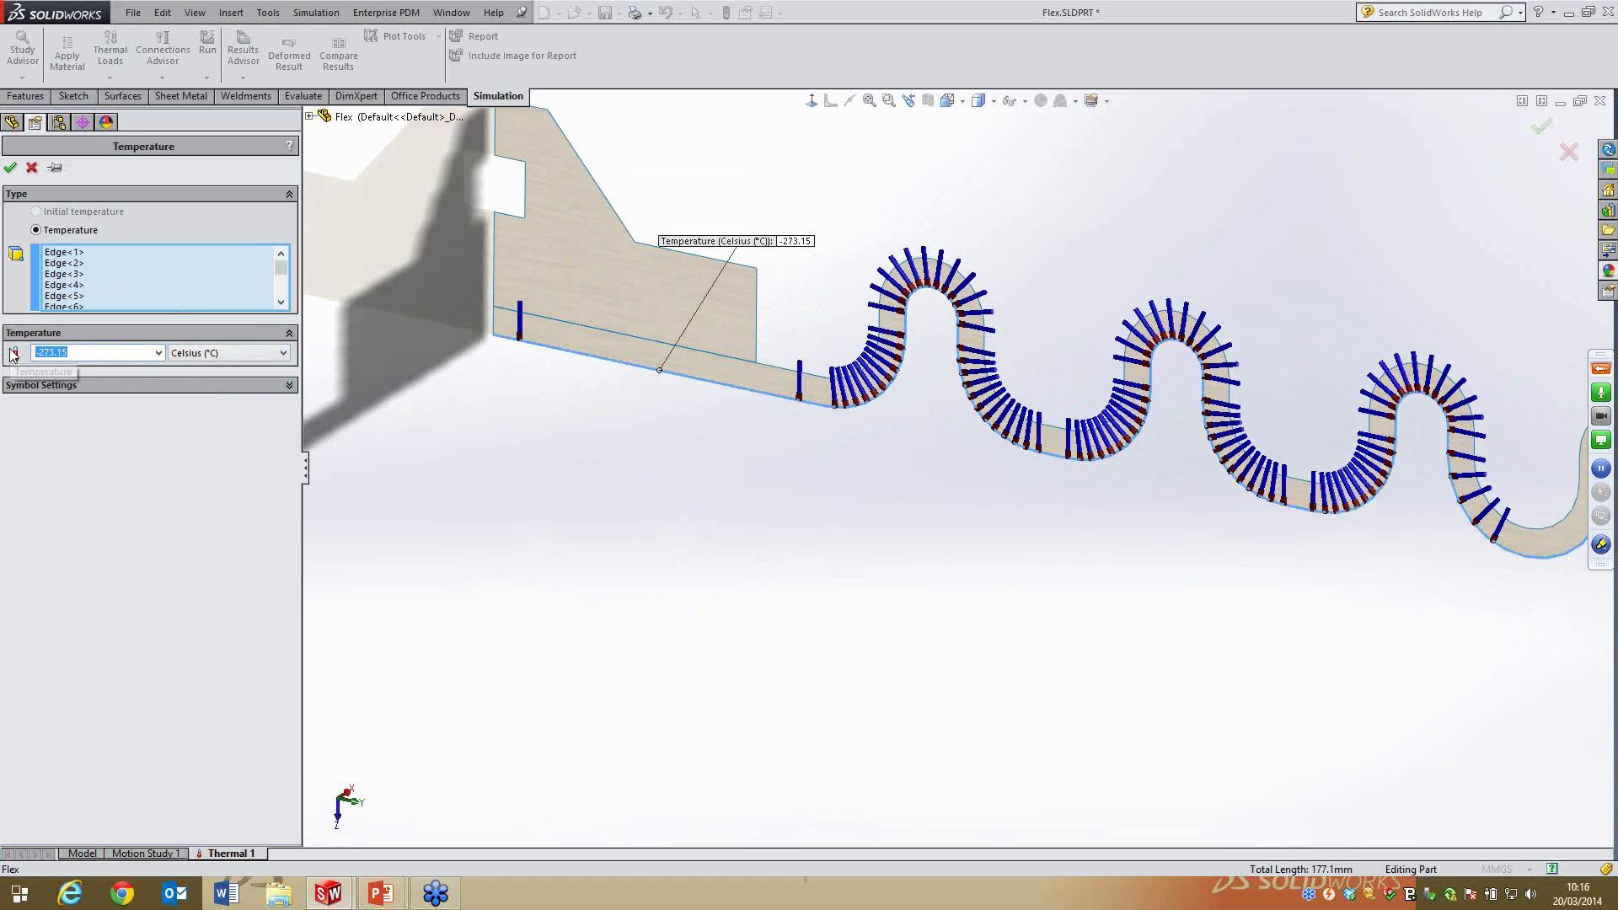
{"action": "type", "text": "150"}
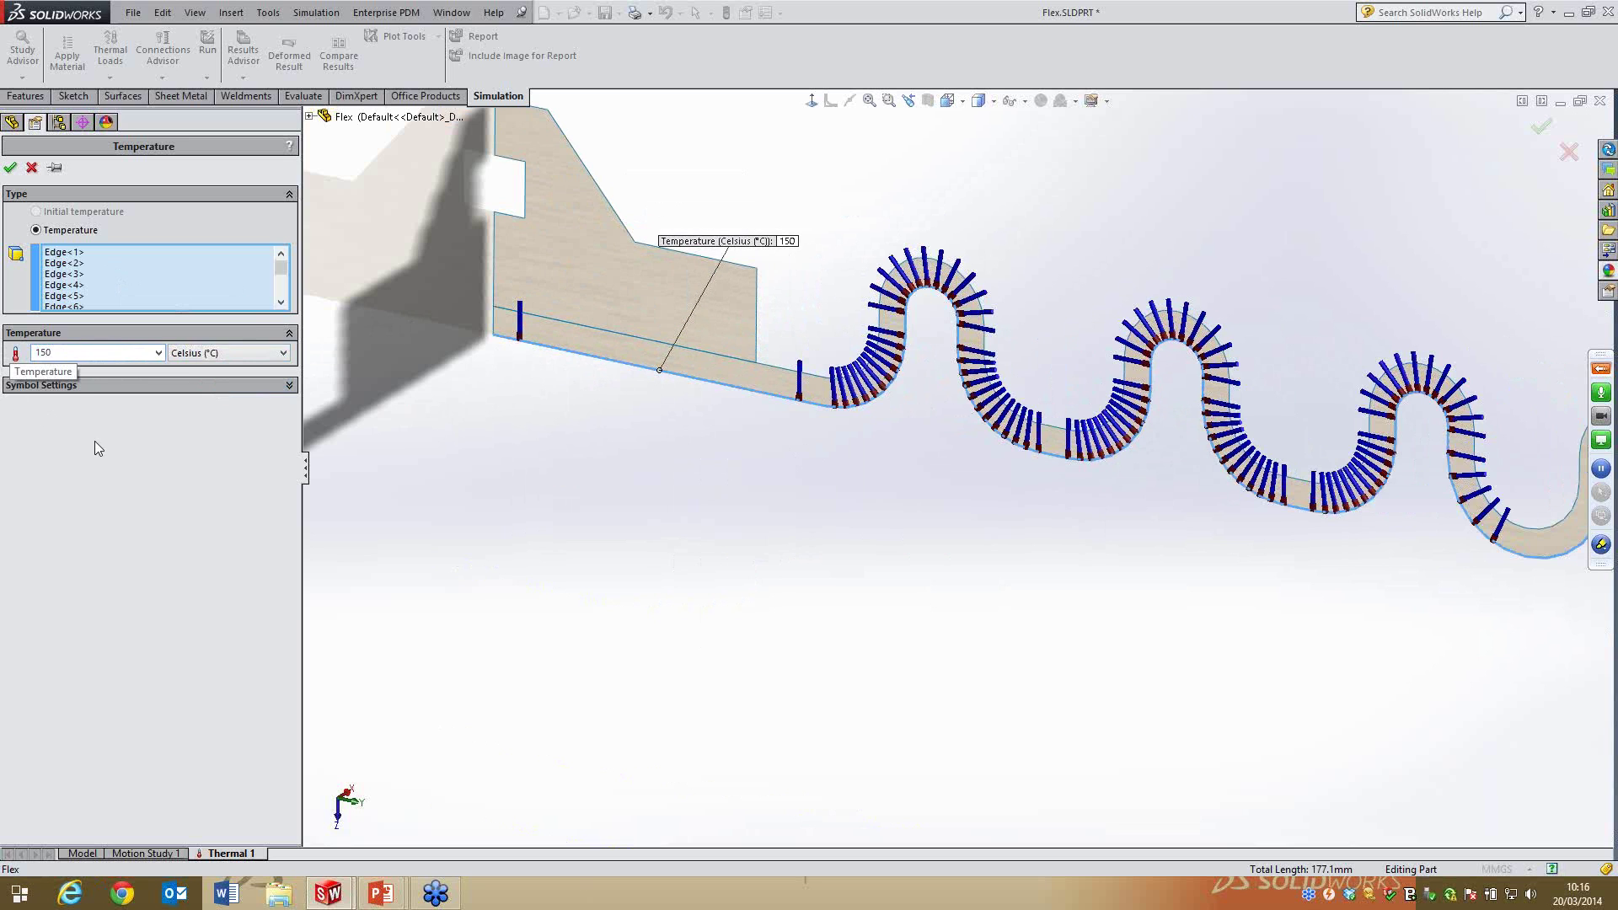
{"action": "left_click", "coordinate": [10, 167]}
Highlight the temperature load and inspect where it acts along the bellows section
{"action": "middle_click_drag", "start_coordinate": [757, 497], "coordinate": [894, 501]}
{"action": "left_click", "coordinate": [894, 501]}
{"action": "scroll", "coordinate": [897, 499], "scroll_direction": "down", "scroll_amount": 2}
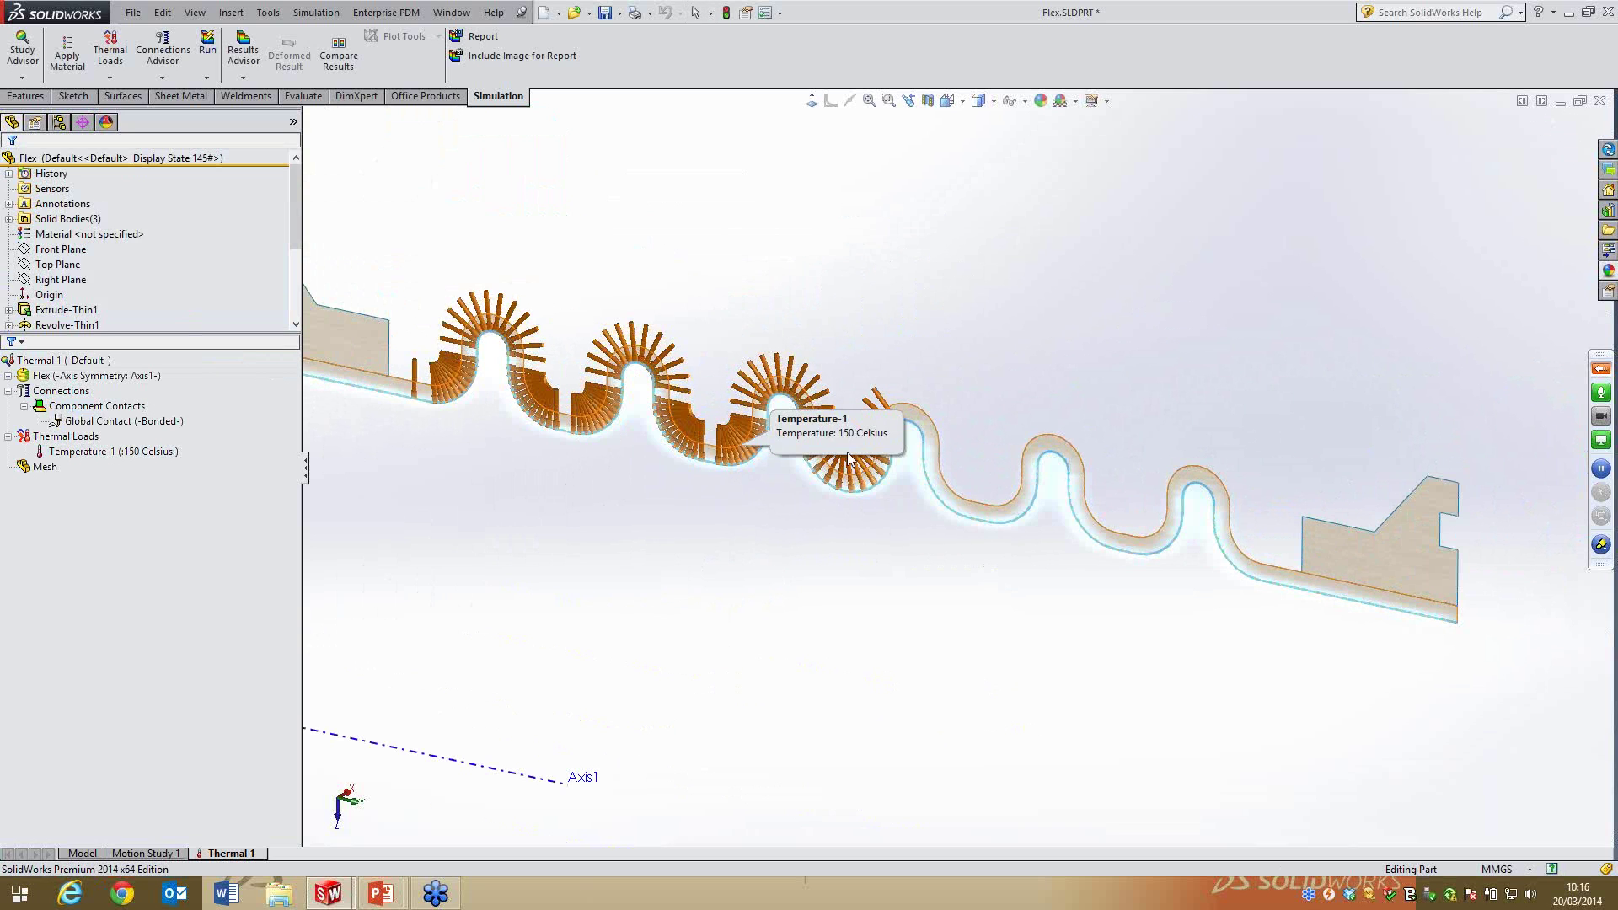
{"action": "left_click", "coordinate": [126, 452]}
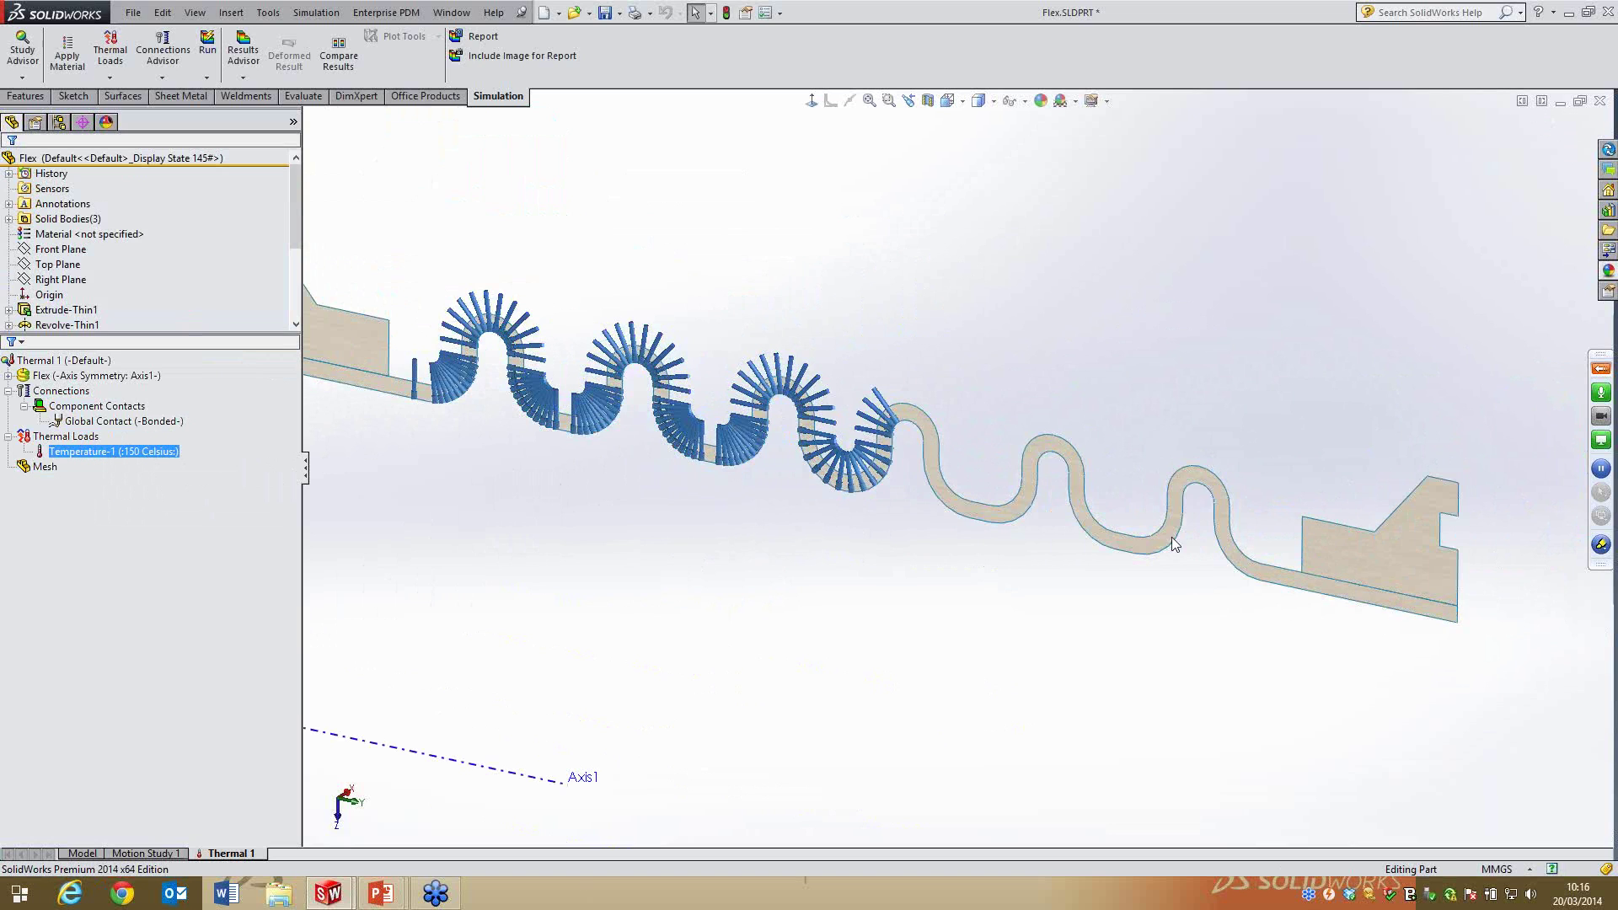
{"action": "left_click", "coordinate": [868, 564]}
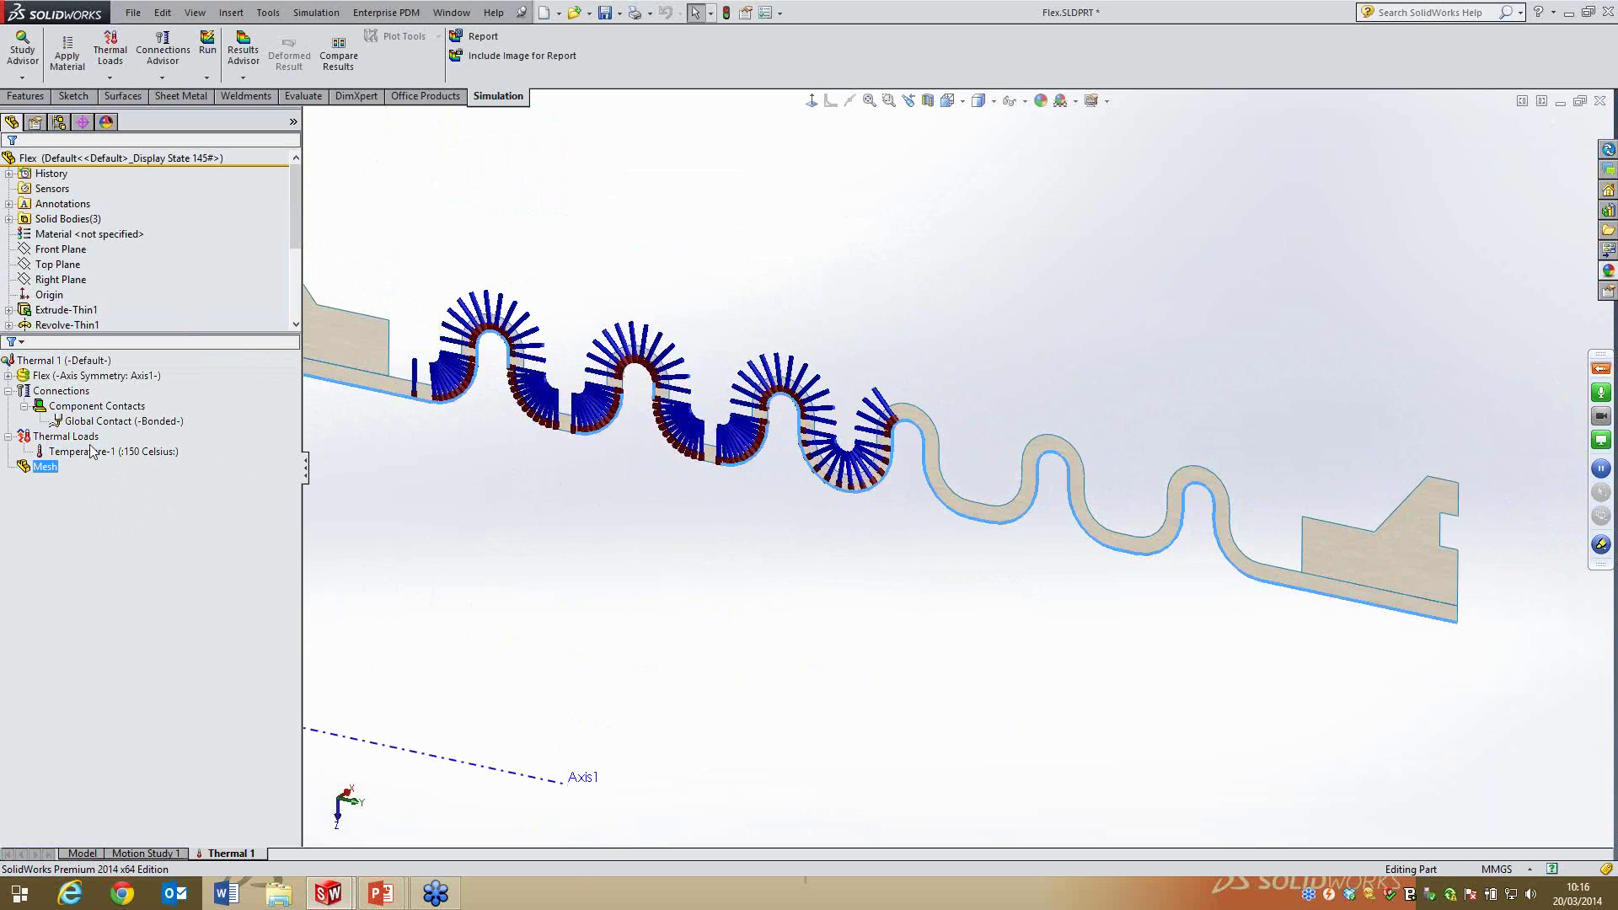
{"action": "key", "text": "Left"}
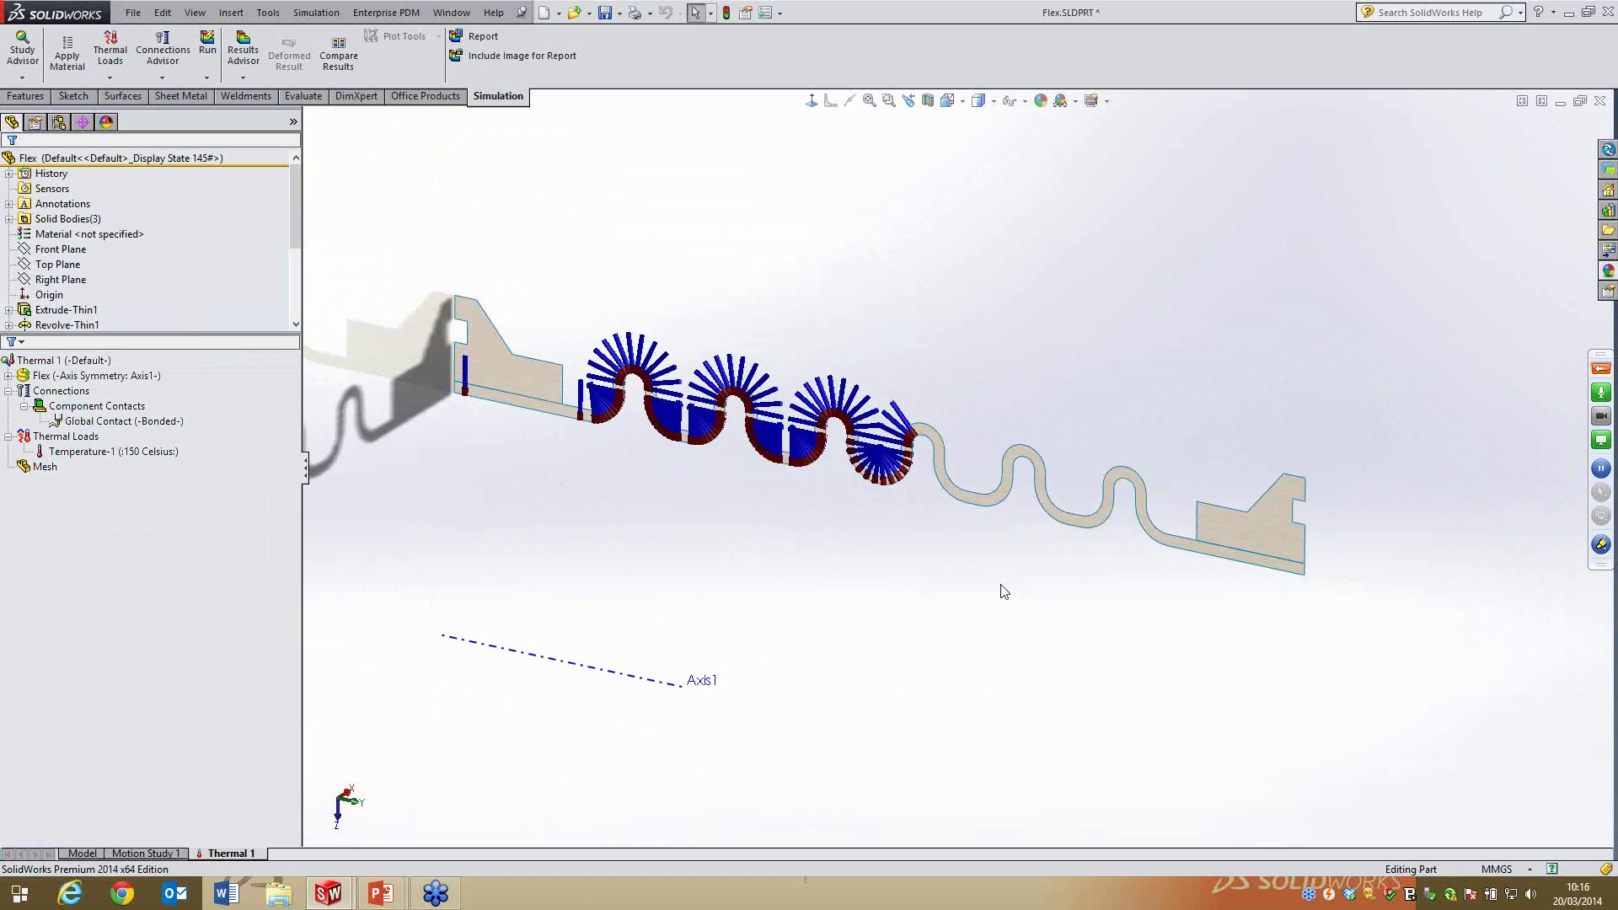
Create a curvature based mesh at the finest density for the bellows section and inspect its elements
{"action": "left_click", "coordinate": [46, 468]}
{"action": "right_click", "coordinate": [47, 472]}
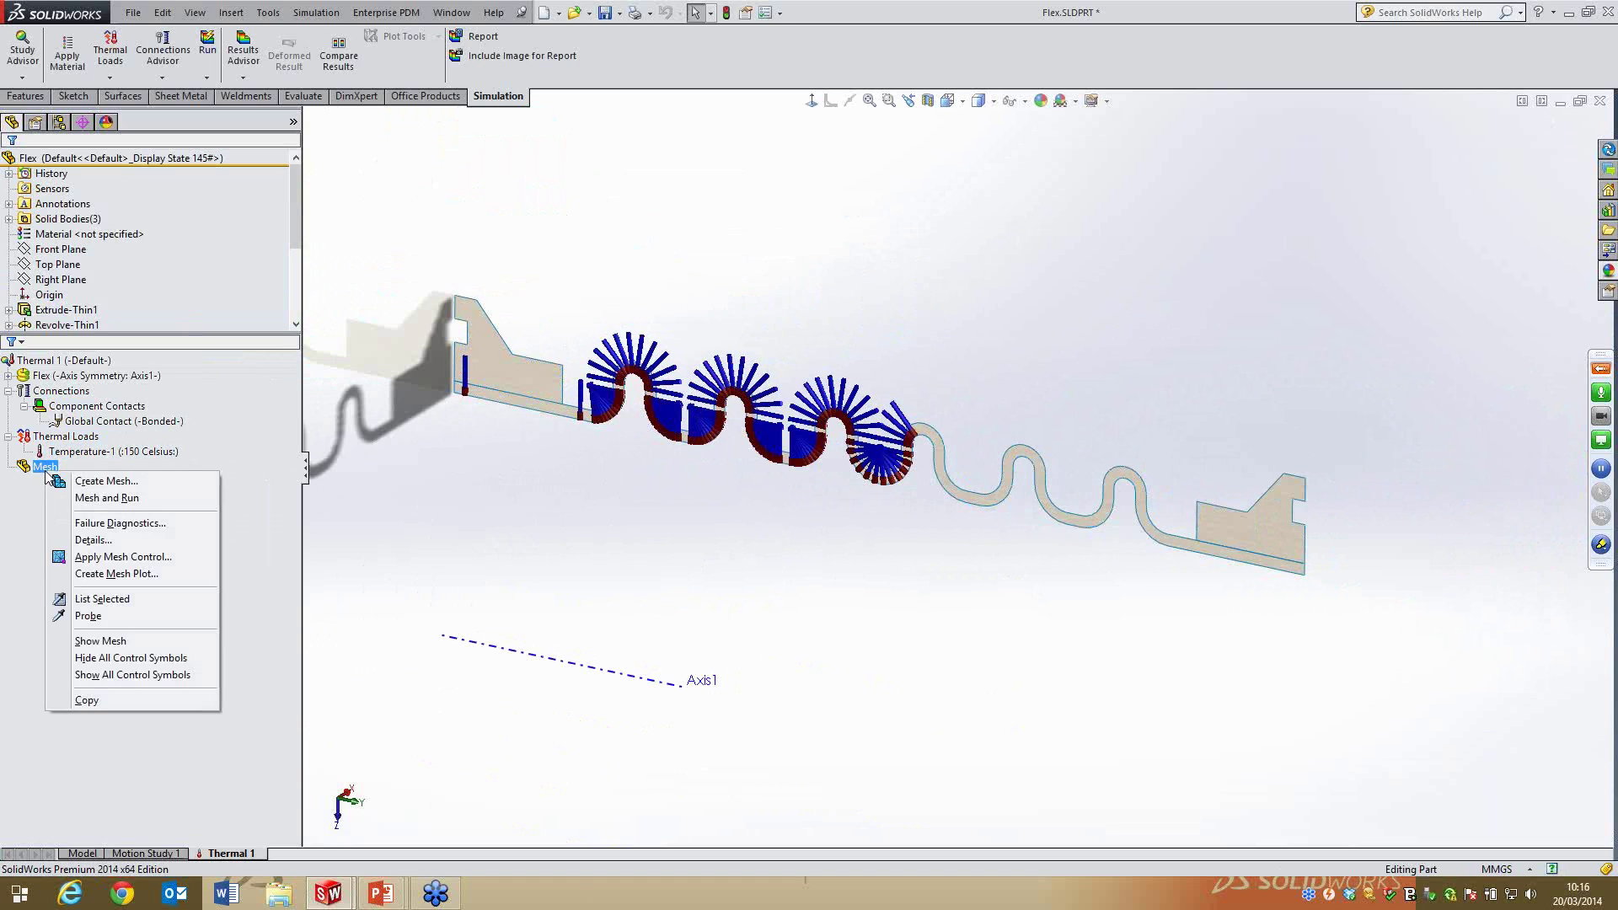
{"action": "left_click", "coordinate": [104, 482]}
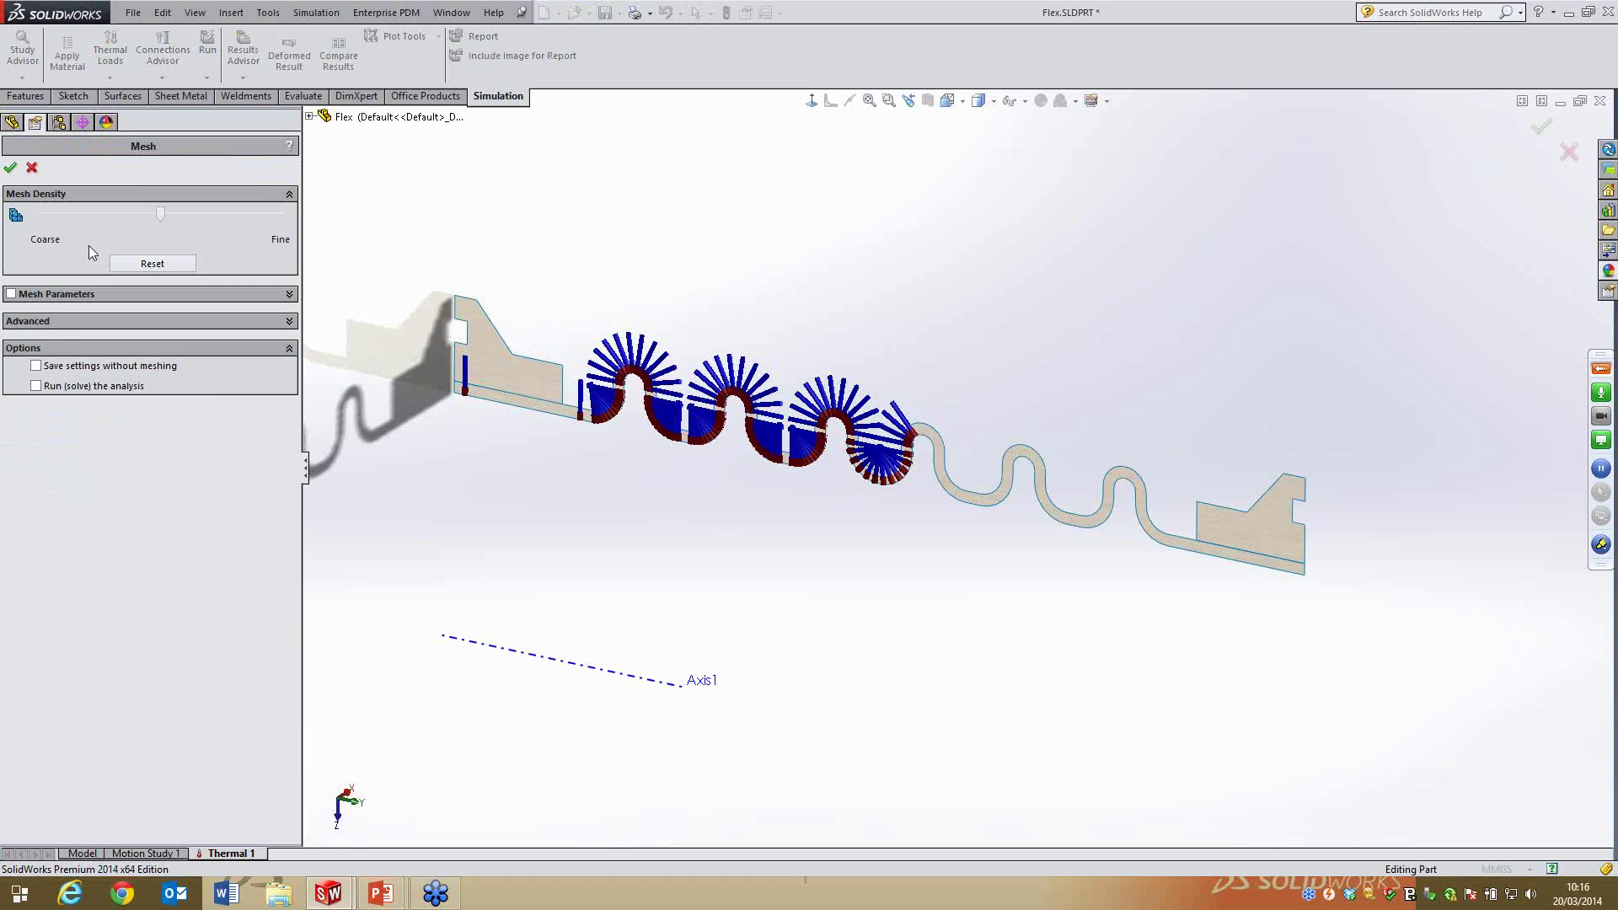
{"action": "left_click", "coordinate": [11, 294]}
{"action": "left_click", "coordinate": [71, 332]}
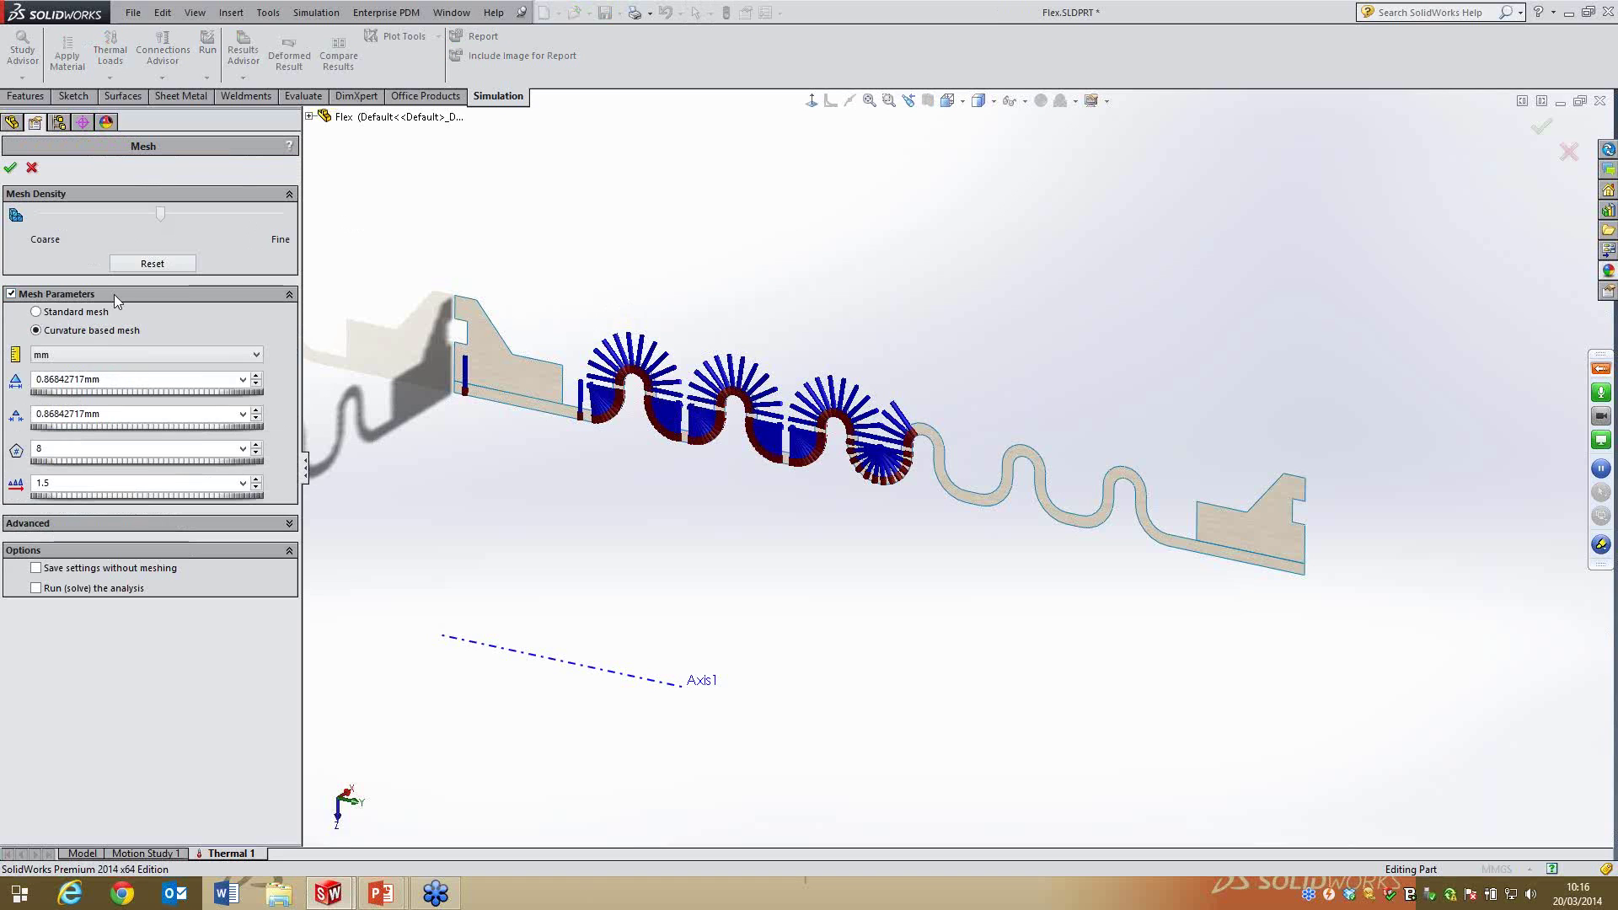
{"action": "left_click_drag", "start_coordinate": [163, 219], "coordinate": [295, 222]}
{"action": "left_click", "coordinate": [10, 167]}
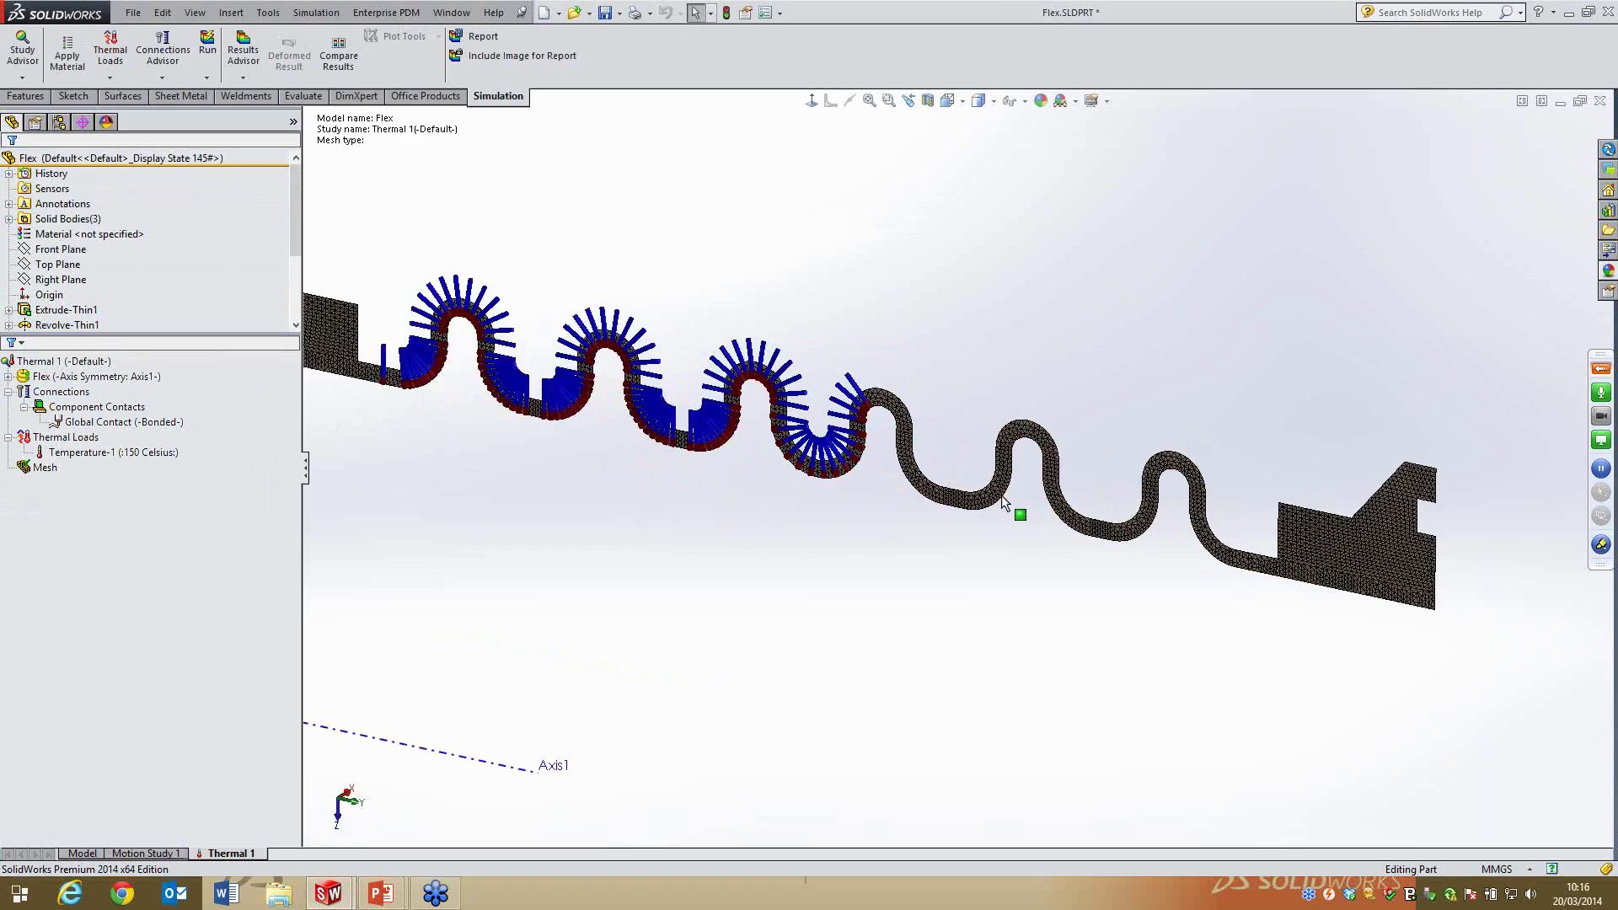
{"action": "scroll", "coordinate": [1001, 494], "scroll_direction": "down", "scroll_amount": 5}
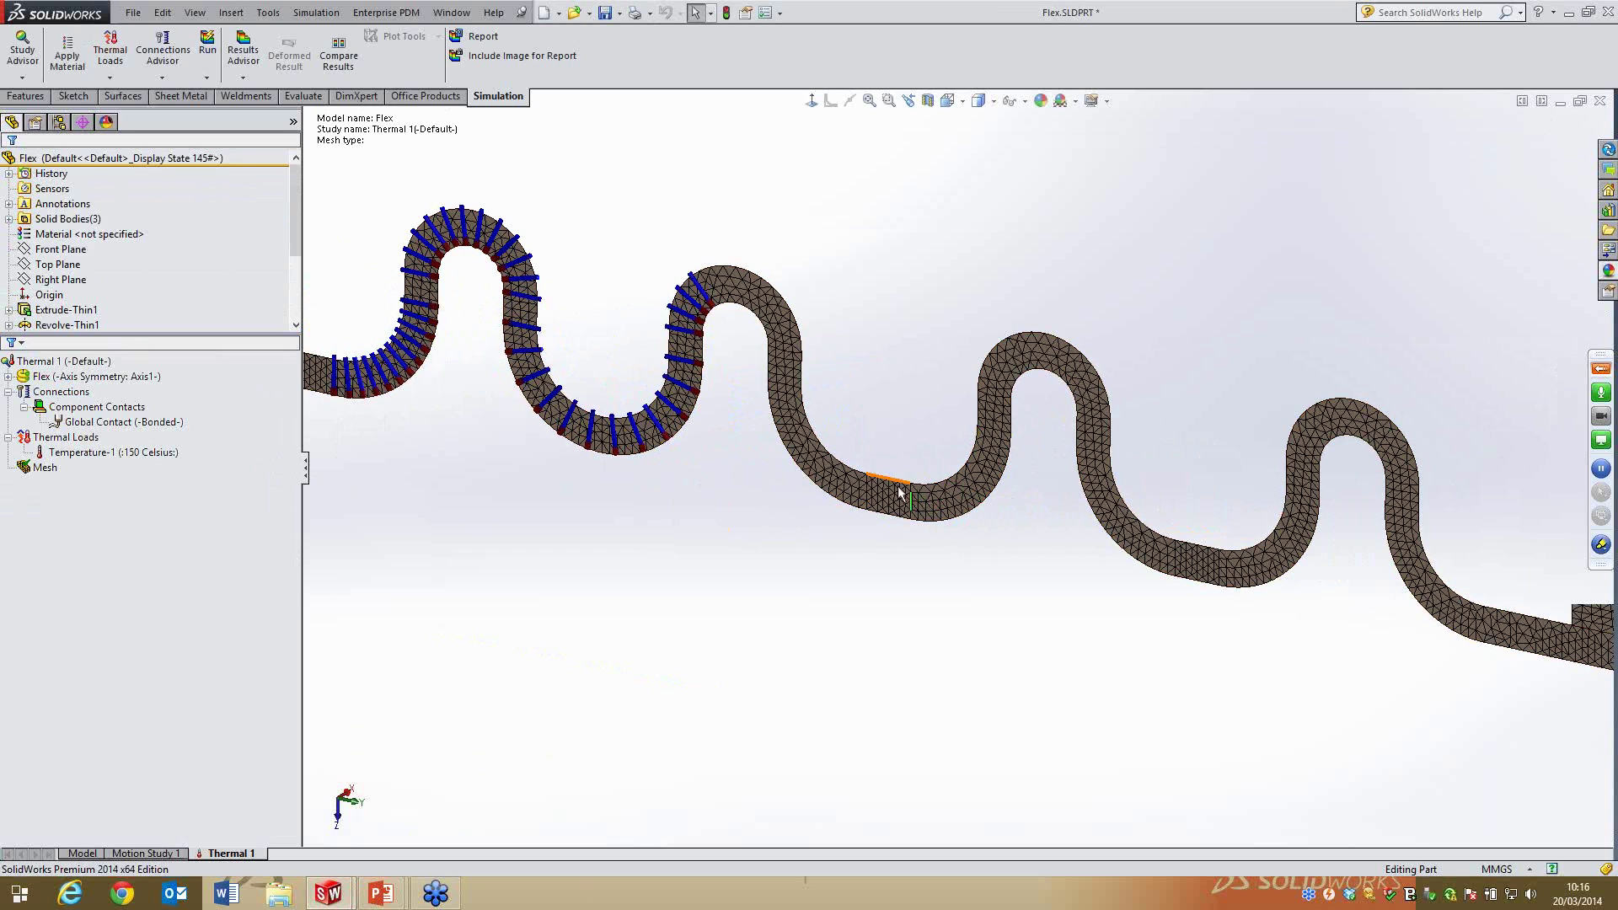
{"action": "scroll", "coordinate": [906, 505], "scroll_direction": "down", "scroll_amount": 2}
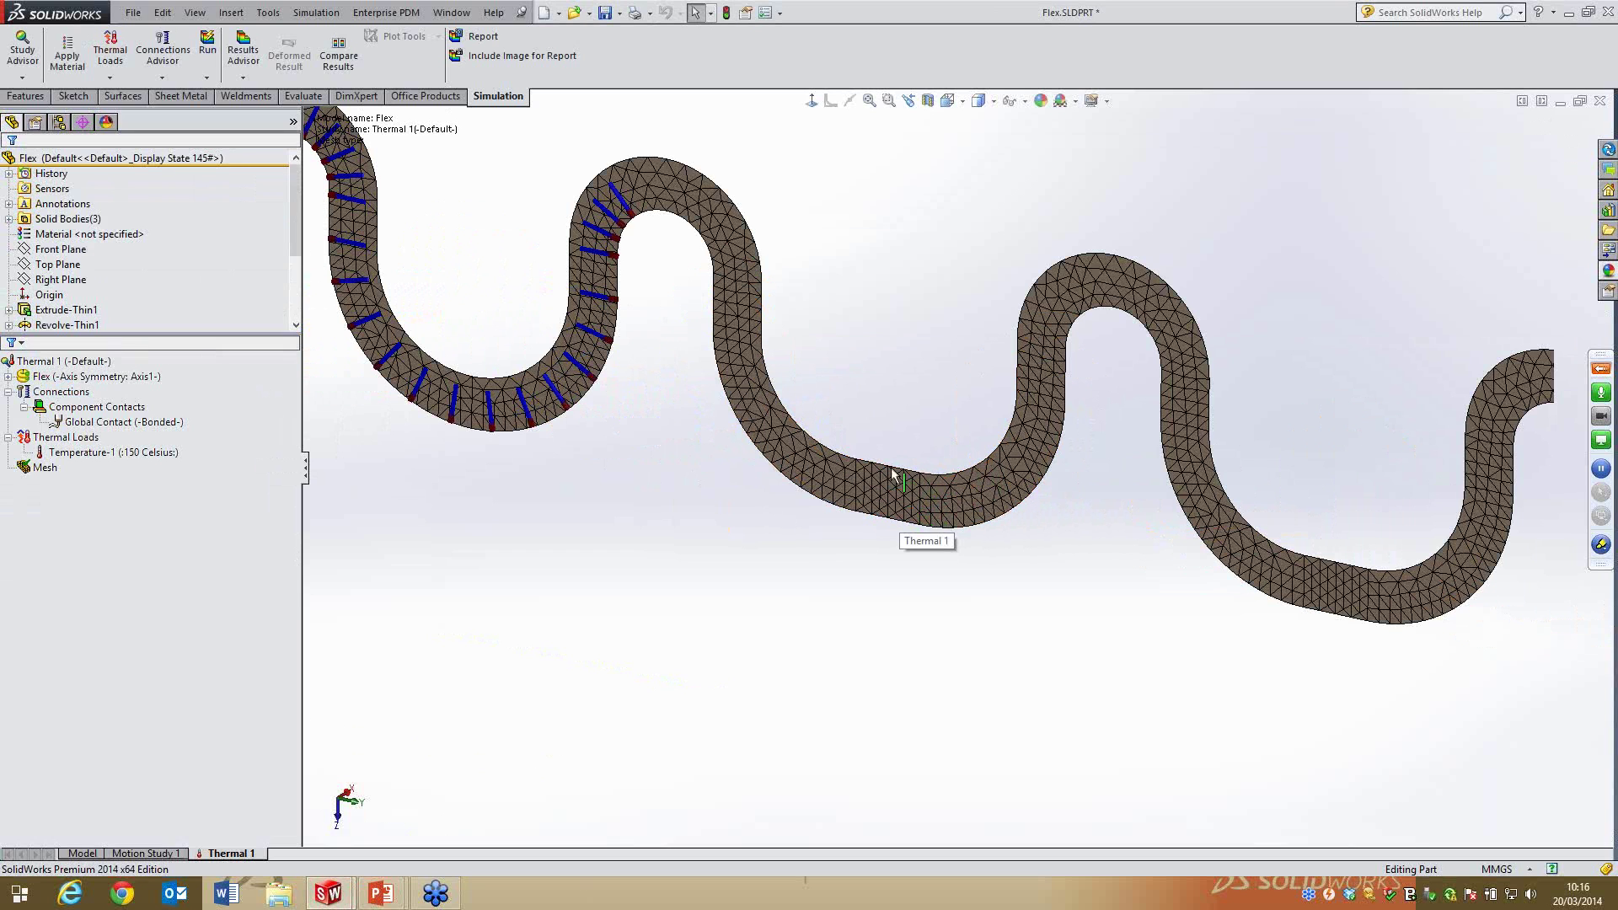
{"action": "scroll", "coordinate": [891, 538], "scroll_direction": "up", "scroll_amount": 5}
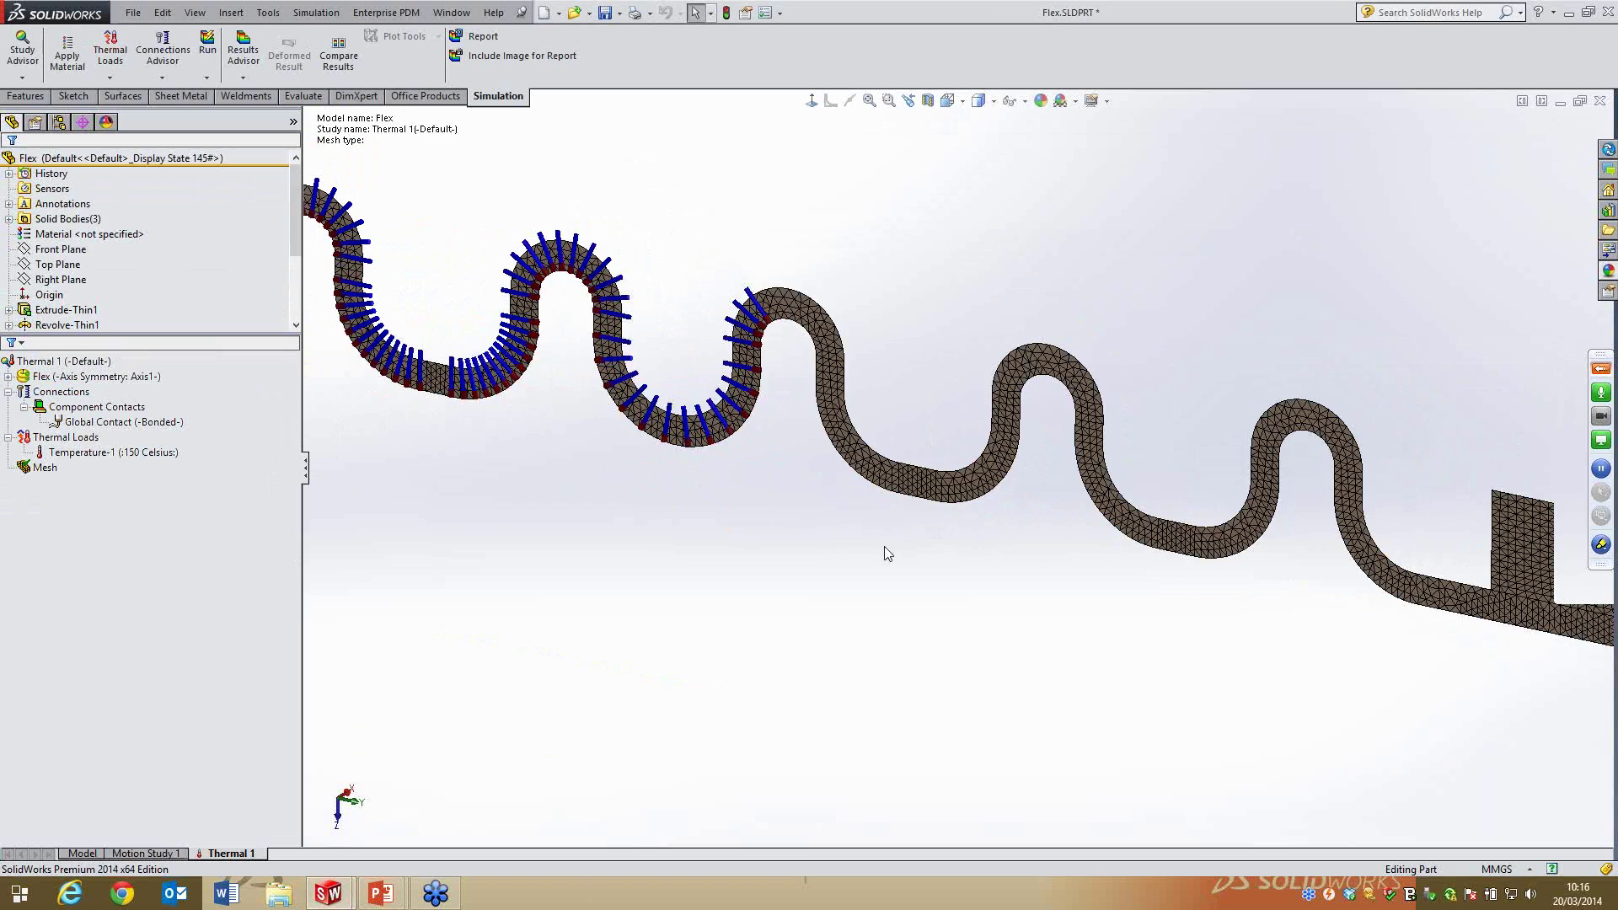
Review the temperature load and the Thermal 1 study's properties: solution type, solver and advanced tolerance options
{"action": "left_click", "coordinate": [69, 437]}
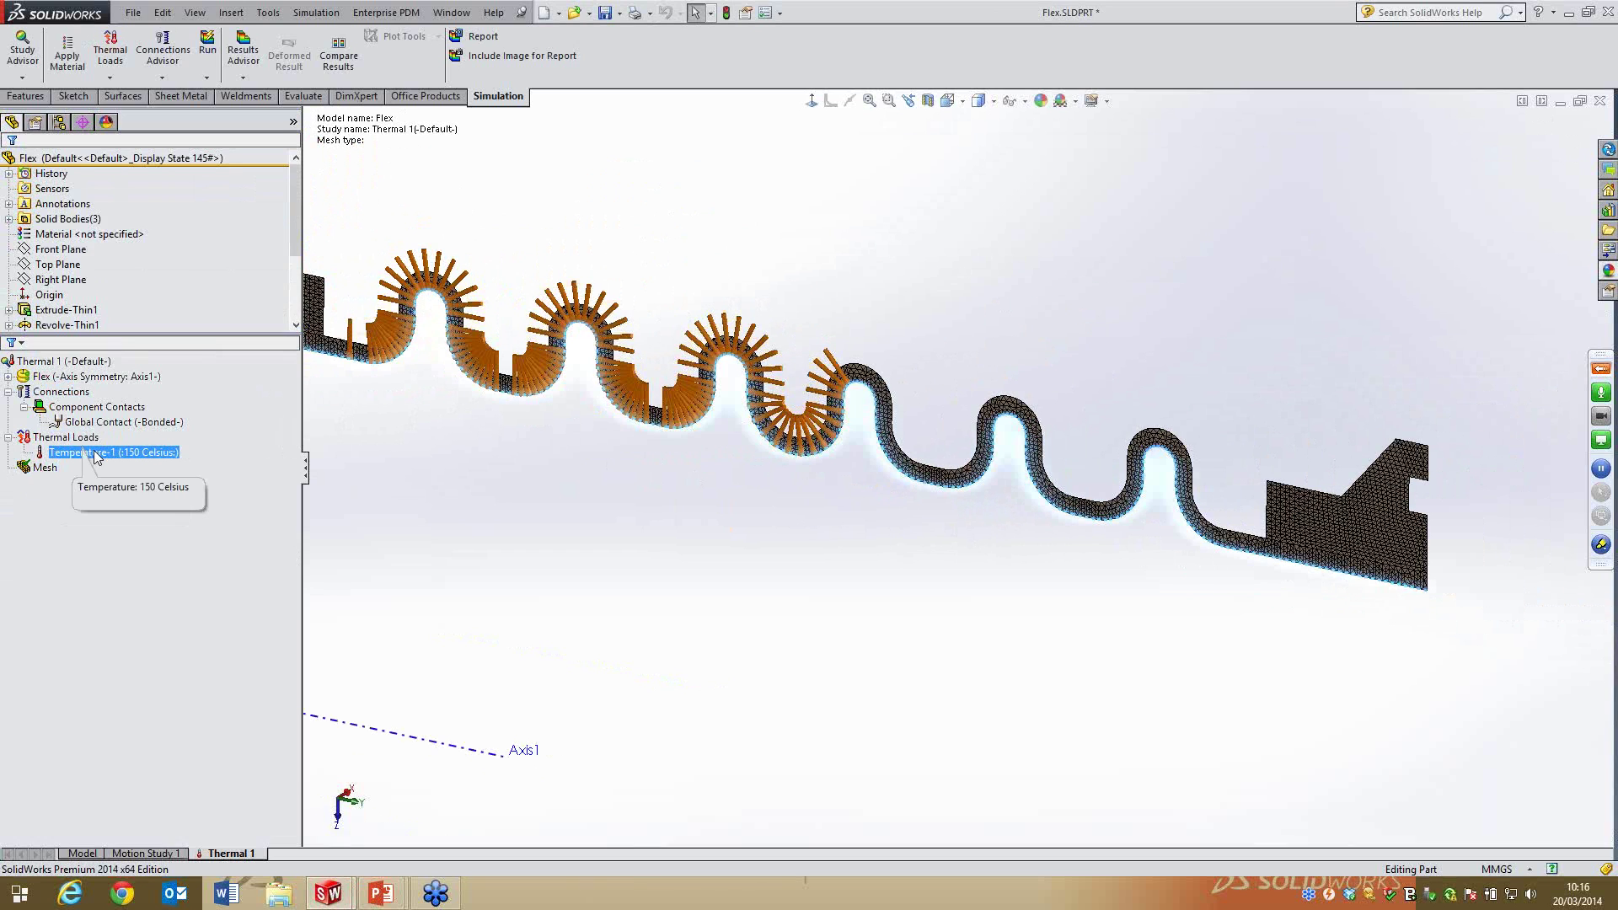
{"action": "left_click", "coordinate": [57, 363]}
{"action": "right_click", "coordinate": [57, 366]}
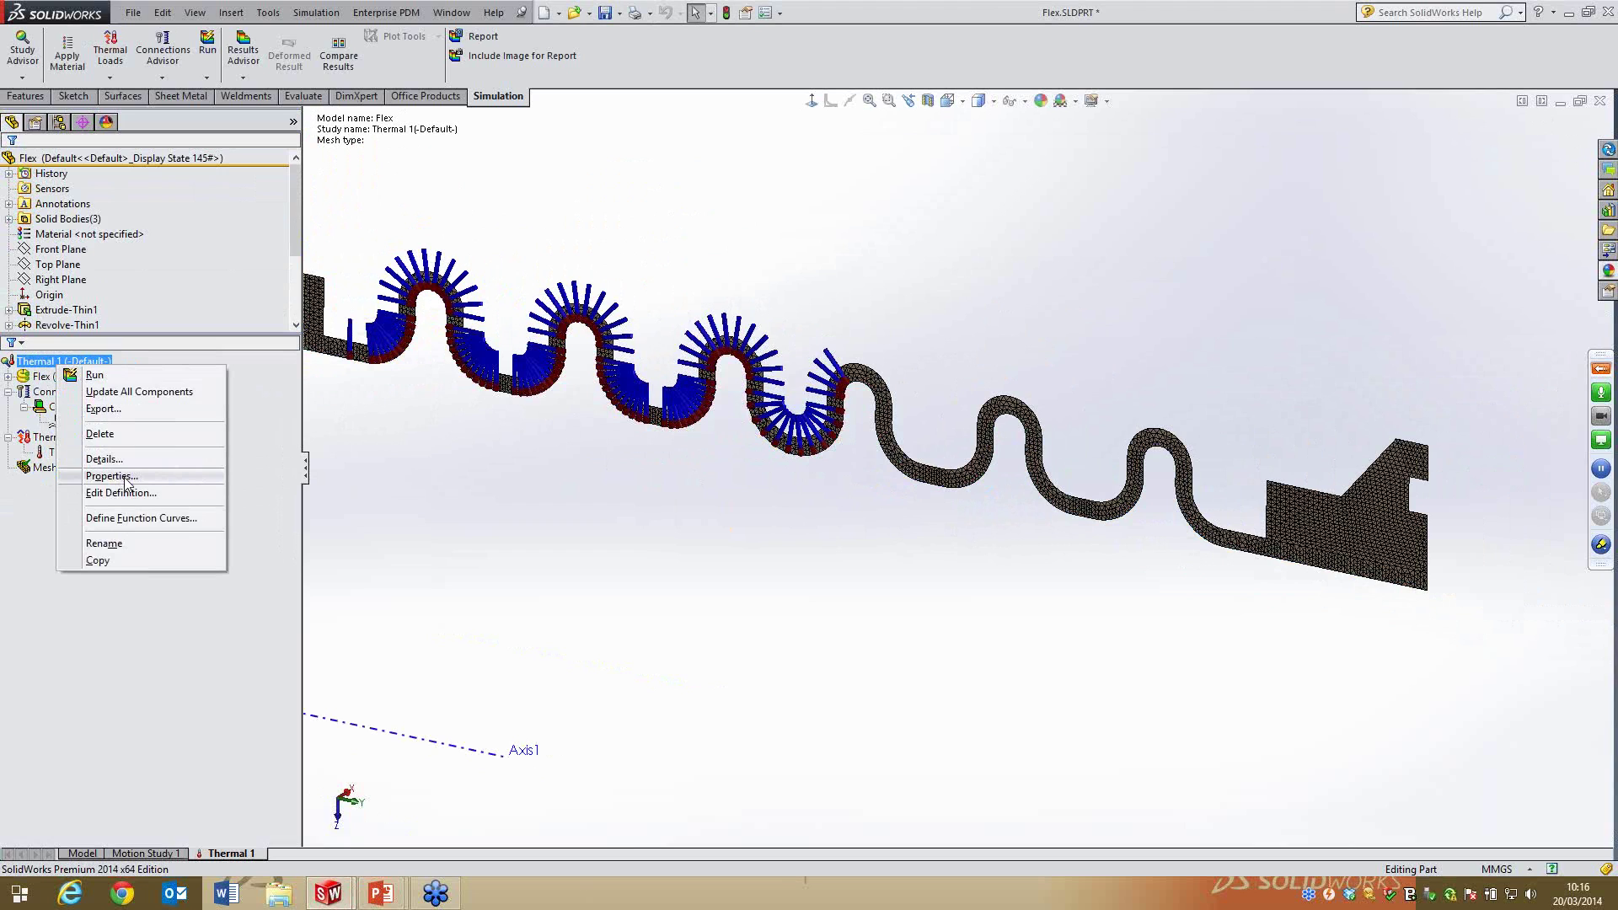
{"action": "left_click", "coordinate": [126, 477]}
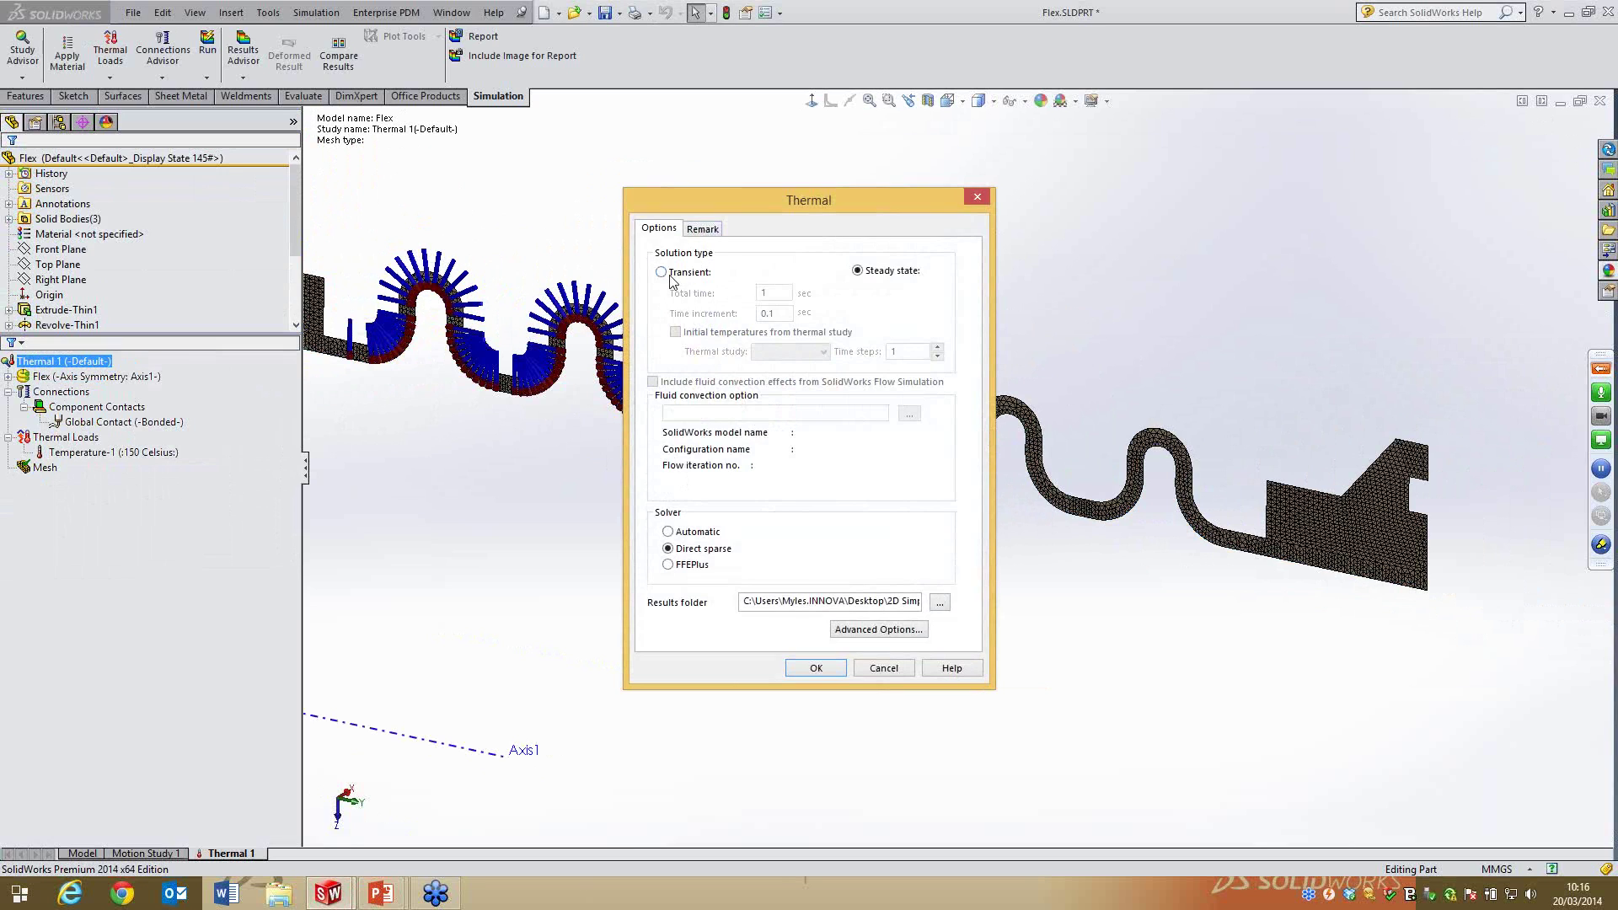
{"action": "left_click", "coordinate": [702, 230]}
{"action": "left_click", "coordinate": [658, 230]}
{"action": "left_click", "coordinate": [865, 636]}
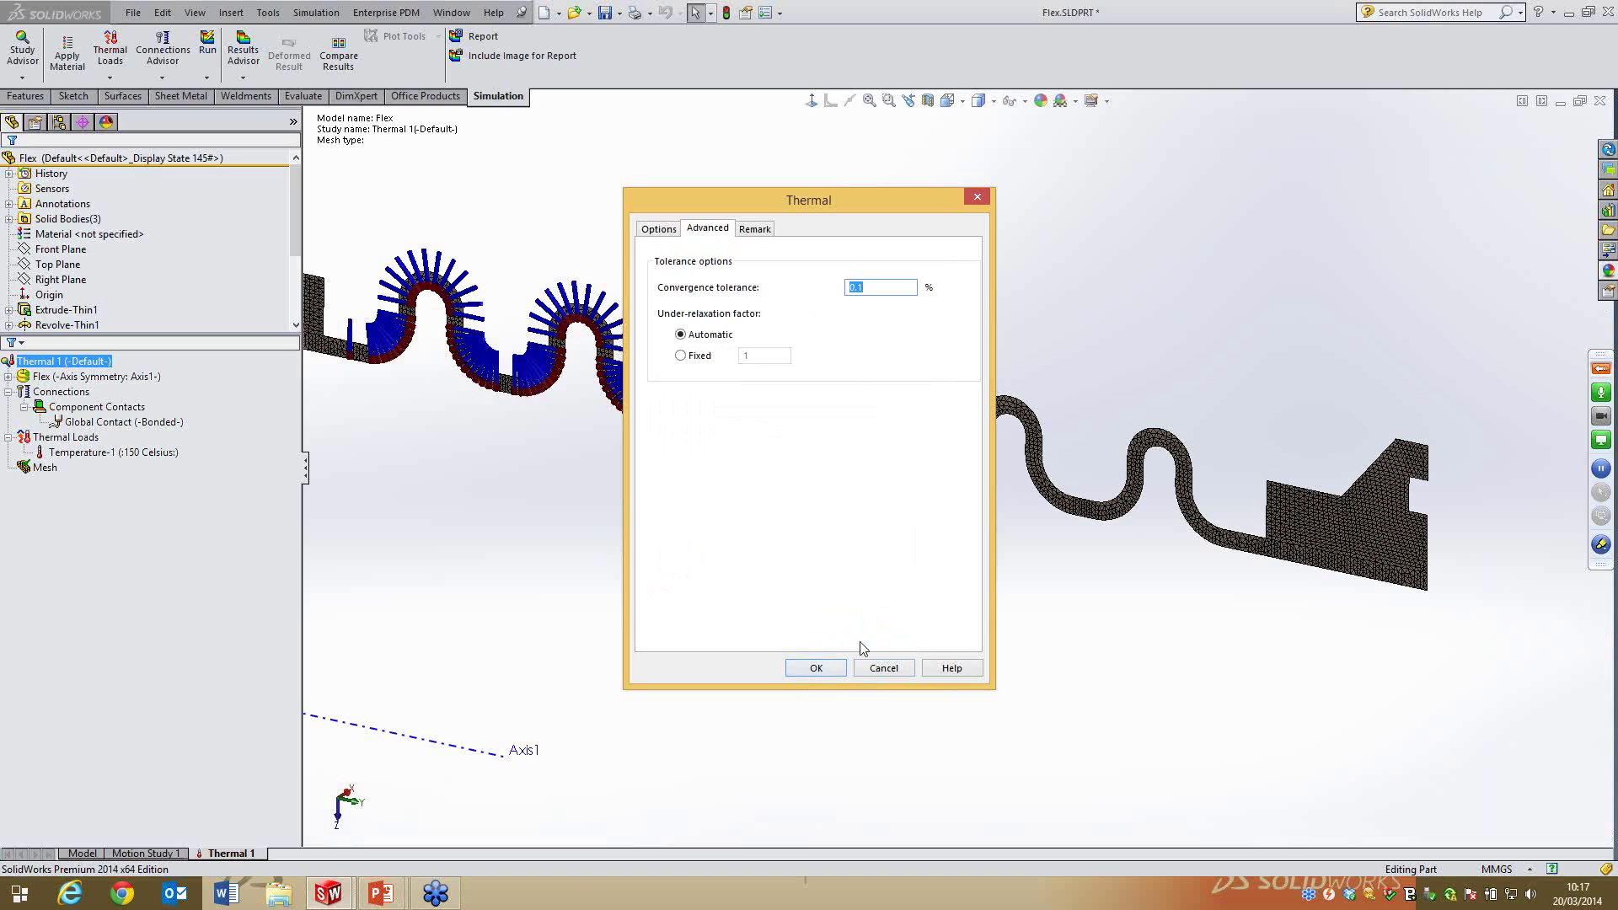
{"action": "left_click", "coordinate": [663, 234]}
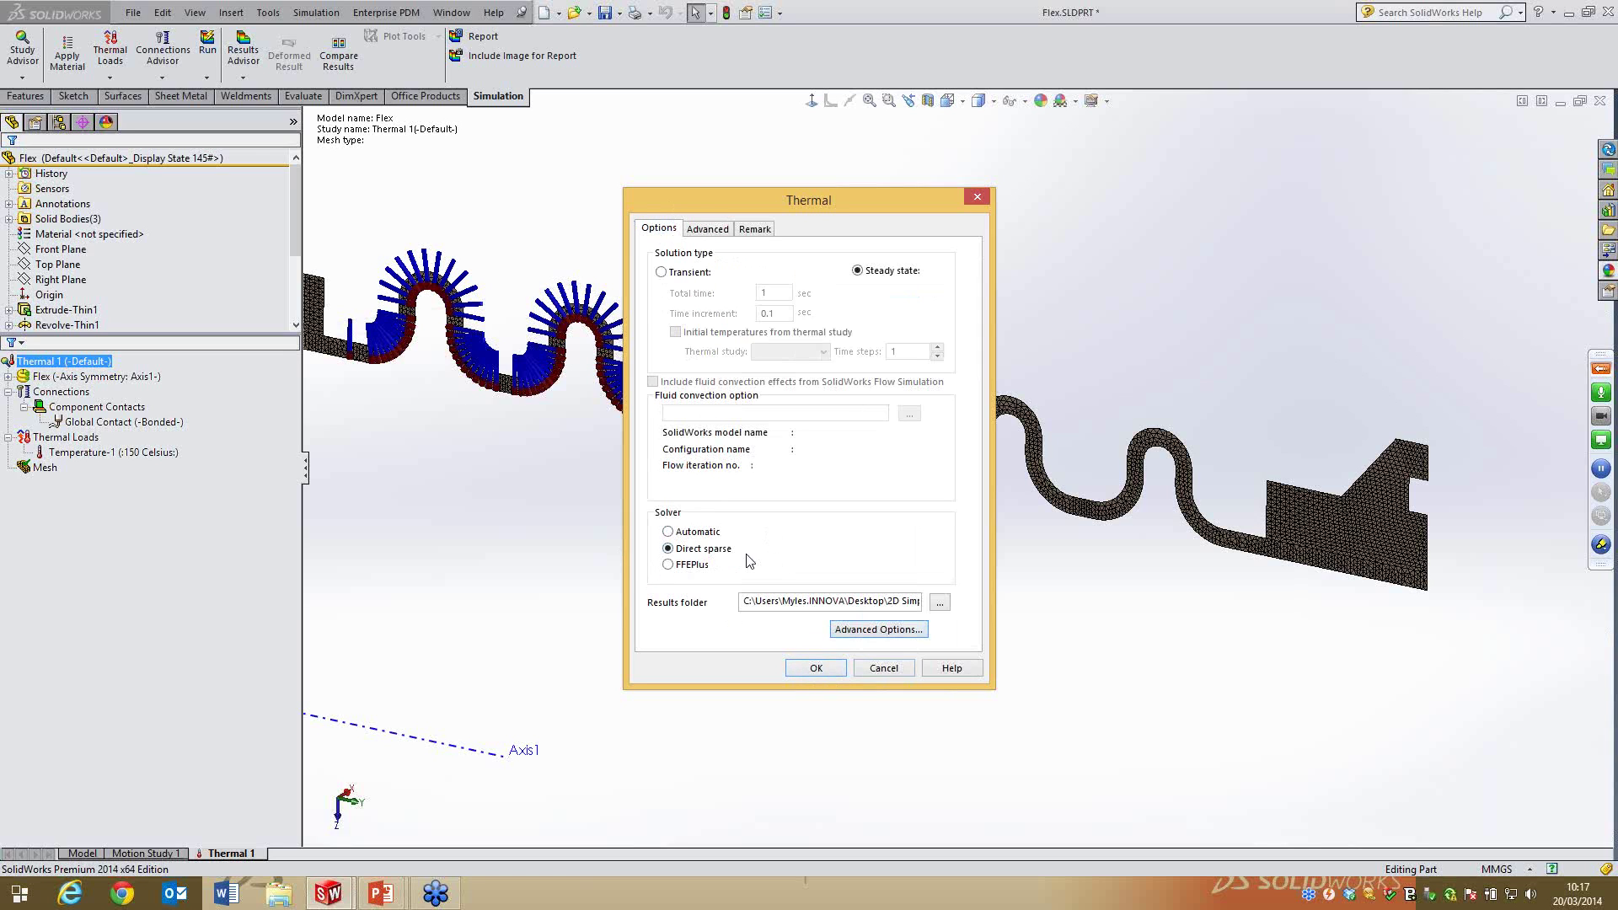
{"action": "left_click", "coordinate": [816, 668]}
Try to run the Thermal 1 study on the bellows section
{"action": "left_click", "coordinate": [105, 378]}
{"action": "left_click", "coordinate": [90, 364]}
{"action": "right_click", "coordinate": [83, 364]}
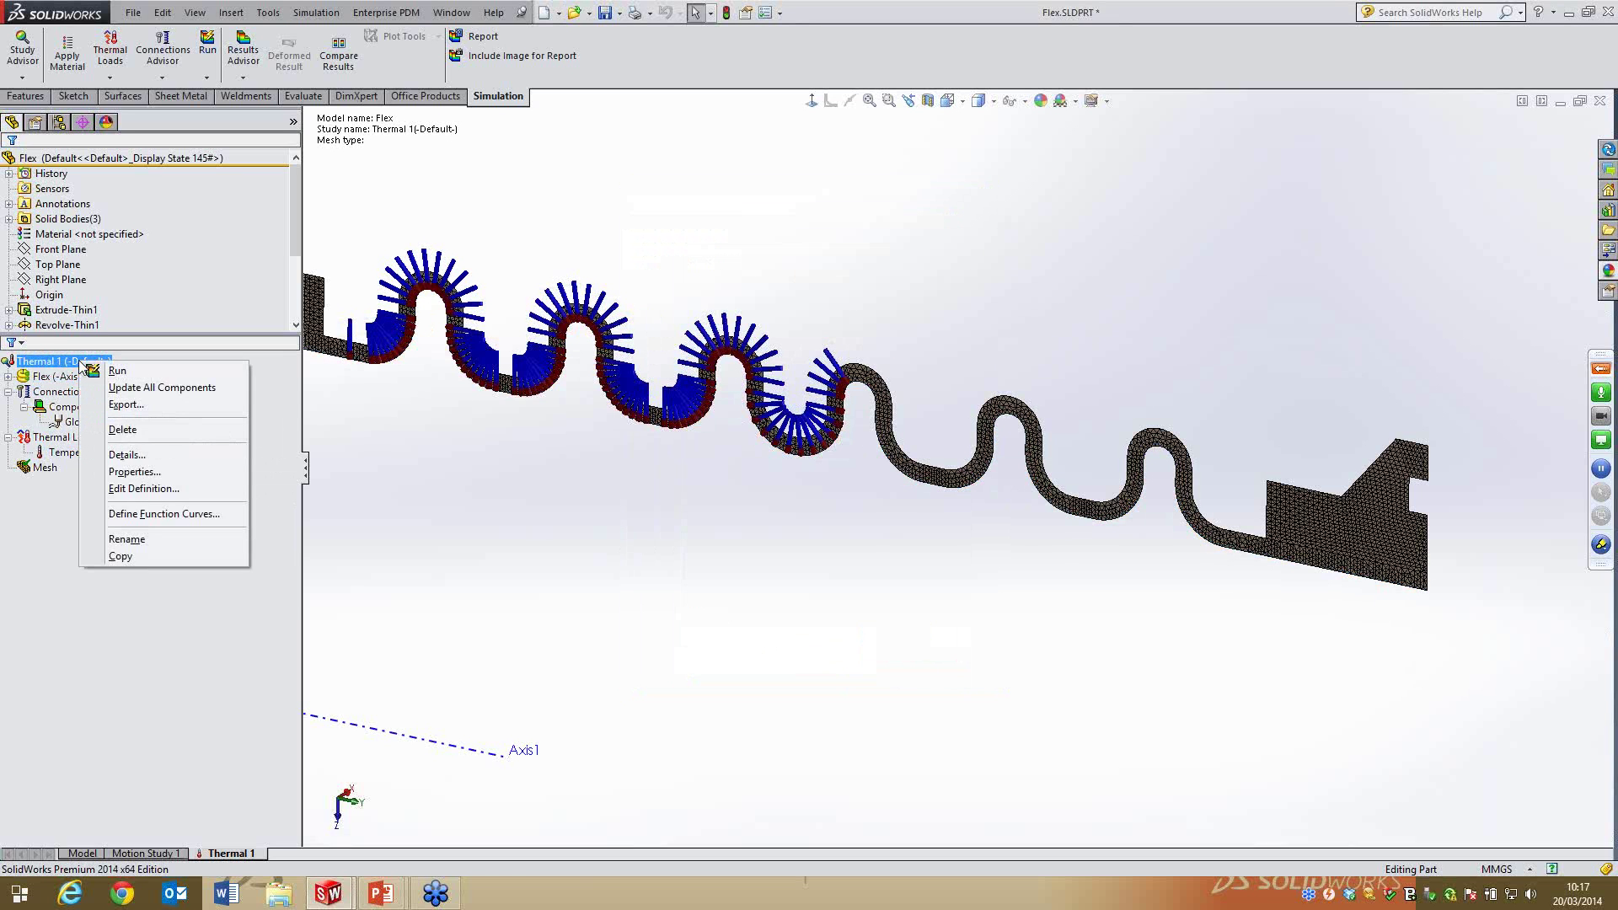
{"action": "left_click", "coordinate": [113, 371]}
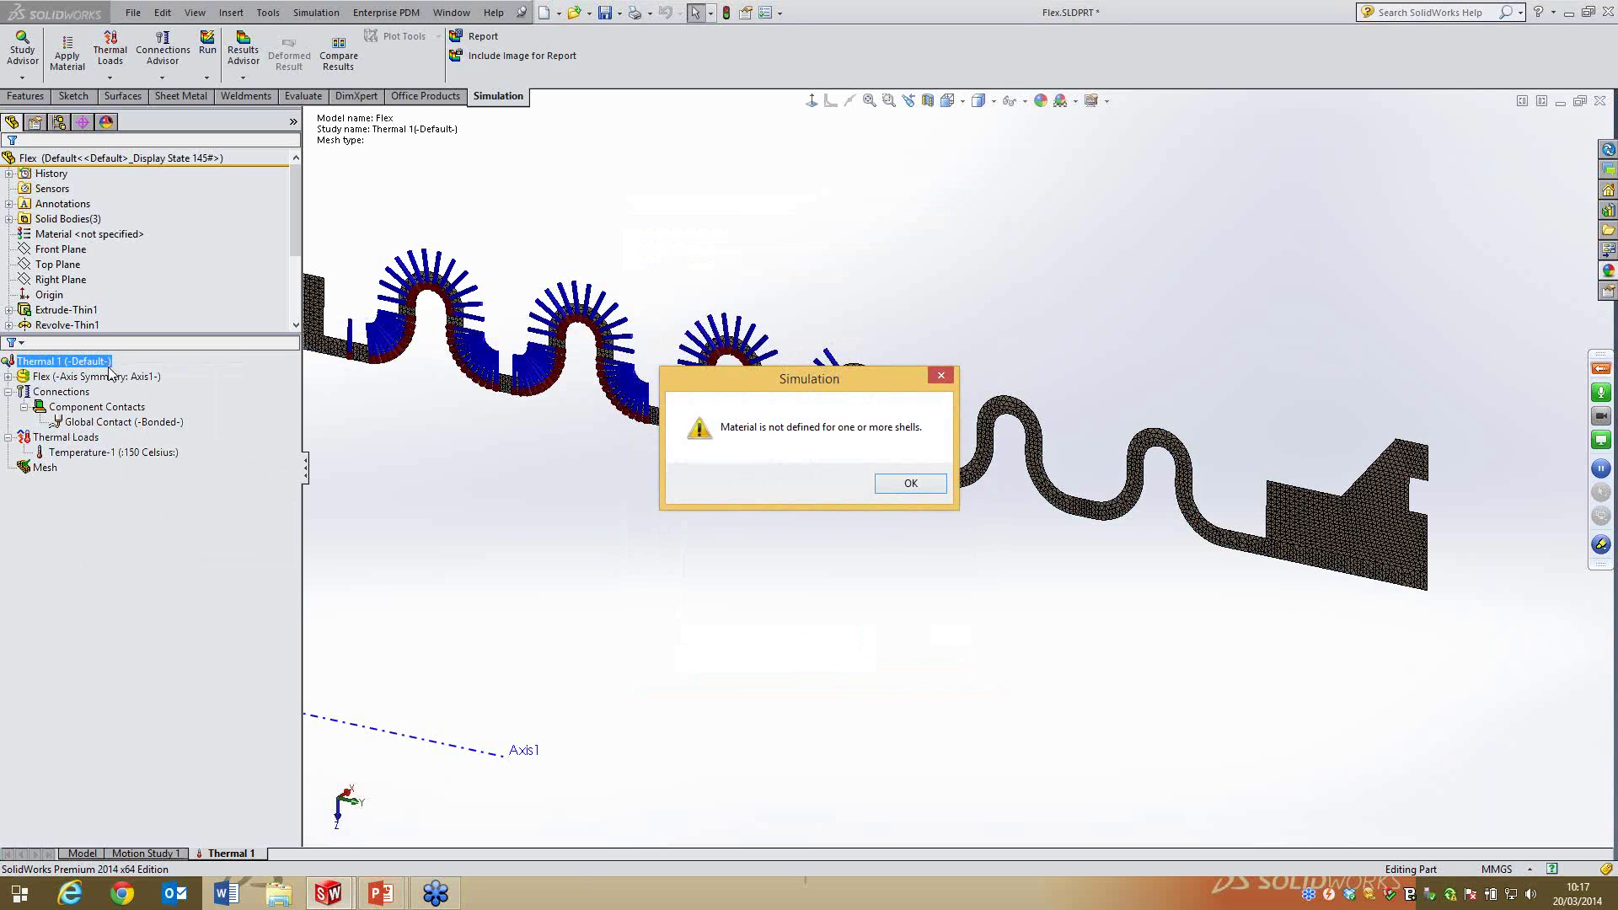
{"action": "left_click", "coordinate": [911, 483]}
Apply AISI 304 steel to the Flex bodies in the thermal study
{"action": "right_click", "coordinate": [99, 376]}
{"action": "left_click", "coordinate": [193, 382]}
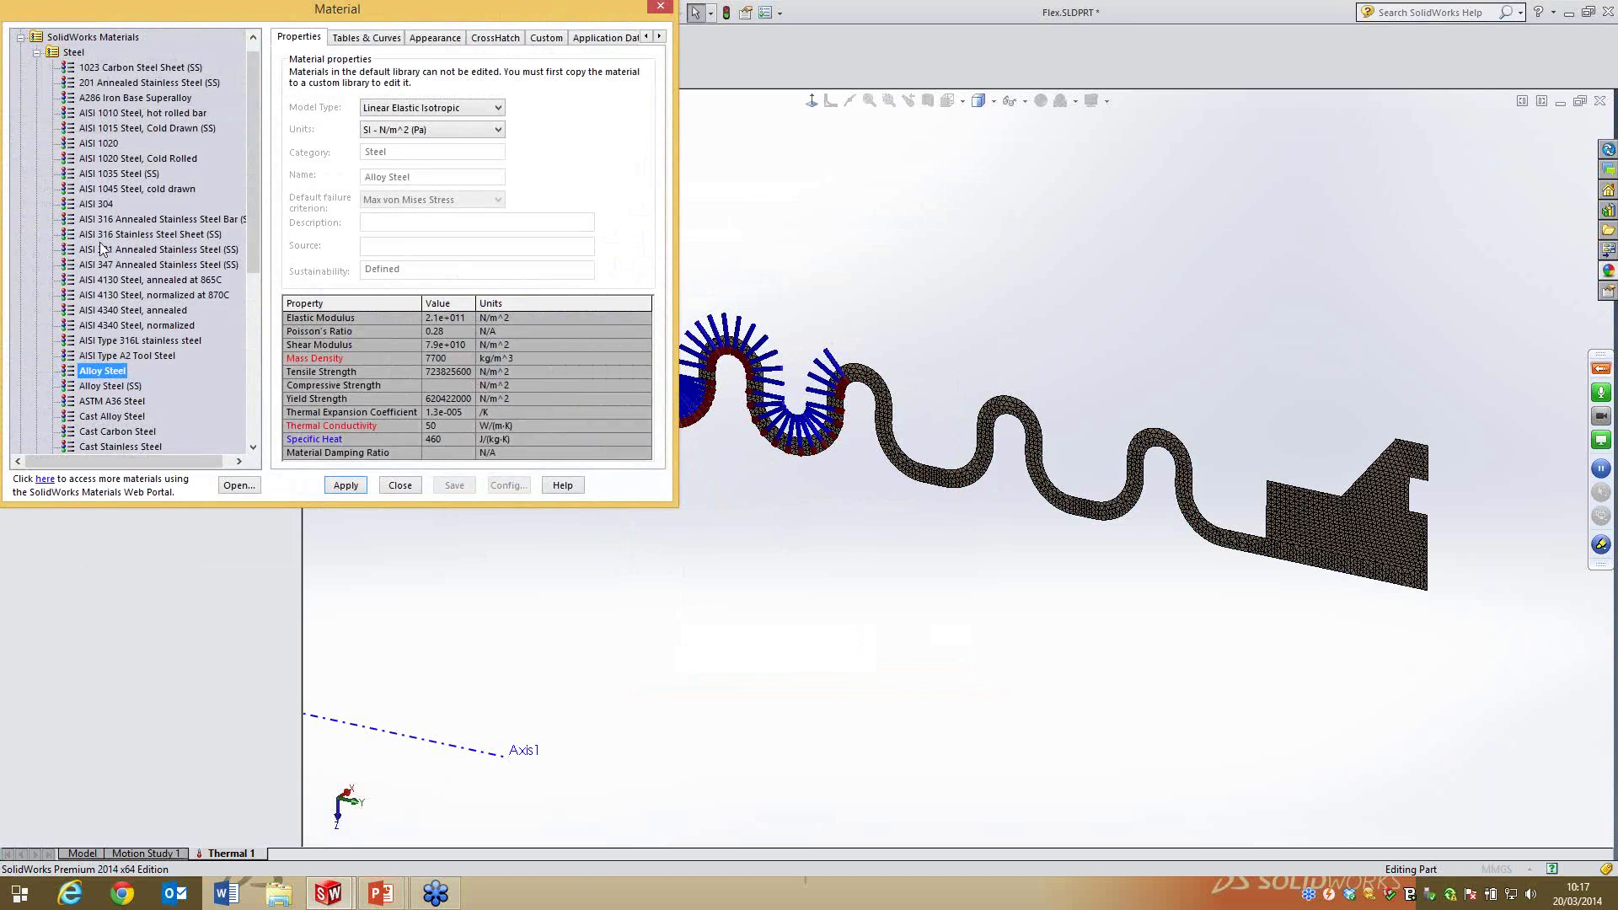
{"action": "left_click", "coordinate": [85, 204]}
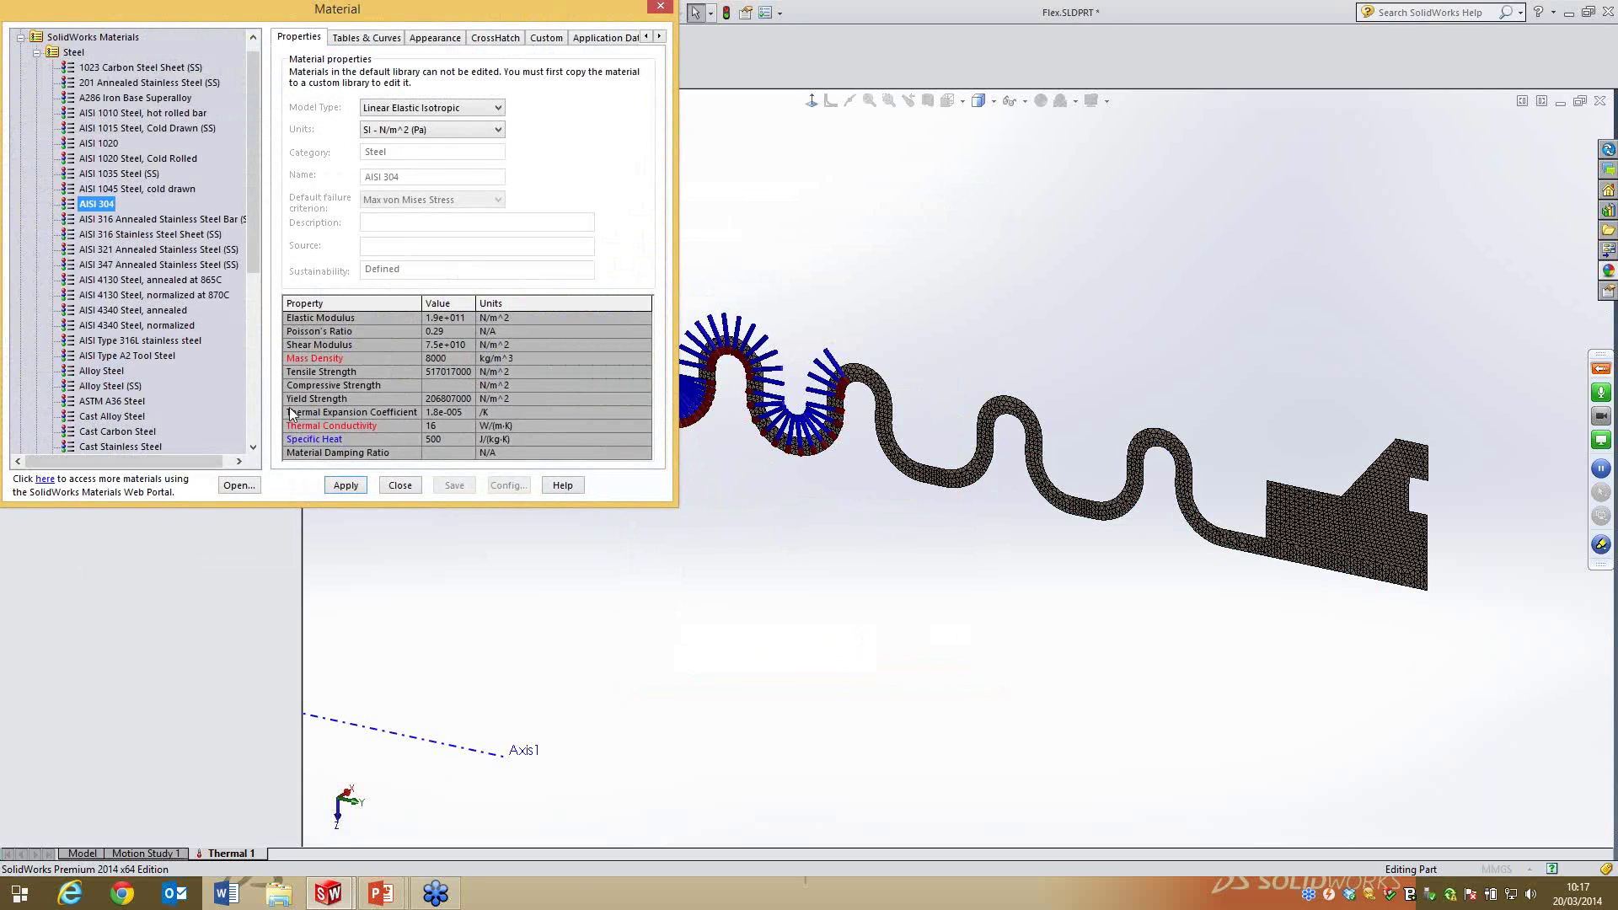
{"action": "left_click", "coordinate": [416, 487]}
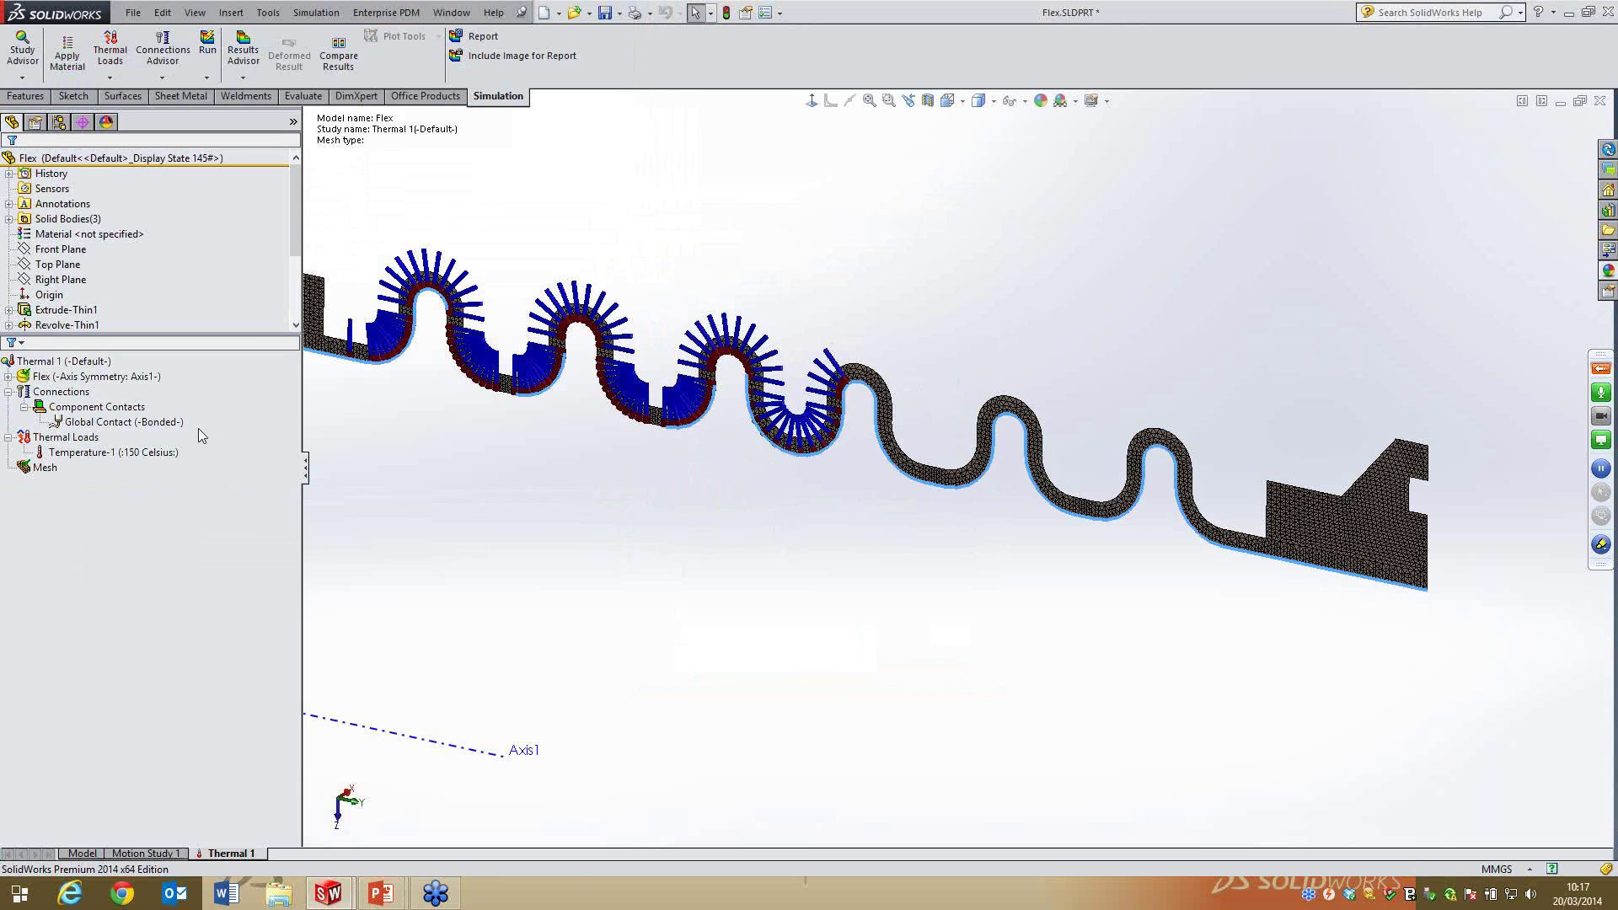
Run the Thermal 1 study and inspect its temperature plot and the temperature load along the bellows section
{"action": "right_click", "coordinate": [89, 364]}
{"action": "left_click", "coordinate": [139, 375]}
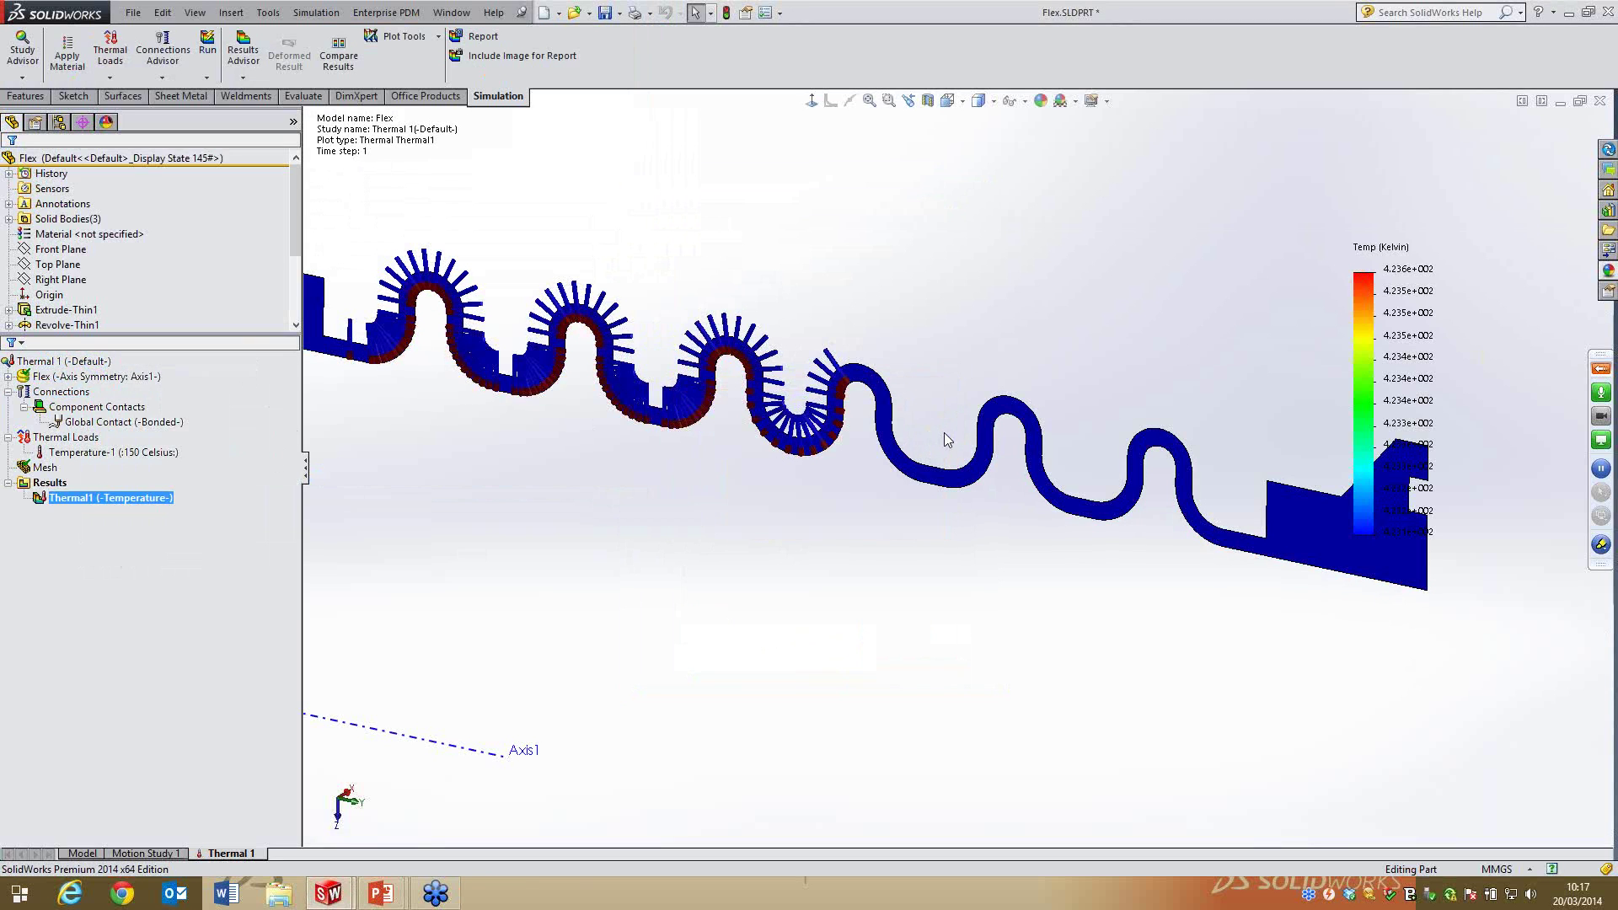
{"action": "scroll", "coordinate": [619, 419], "scroll_direction": "up", "scroll_amount": 2}
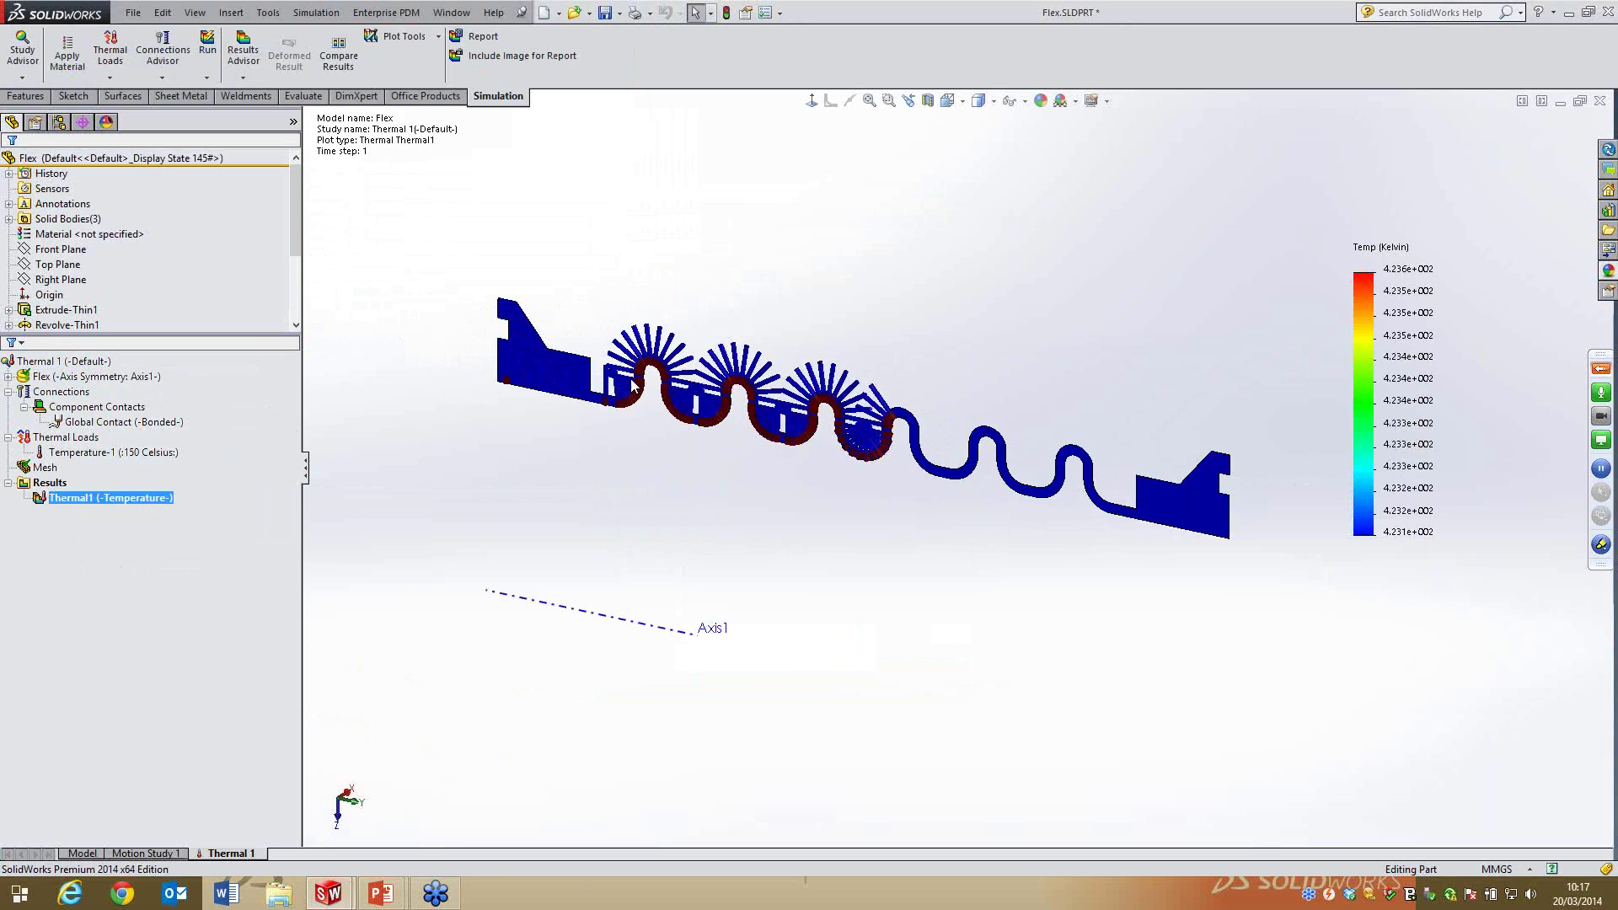
{"action": "scroll", "coordinate": [657, 381], "scroll_direction": "down", "scroll_amount": 1}
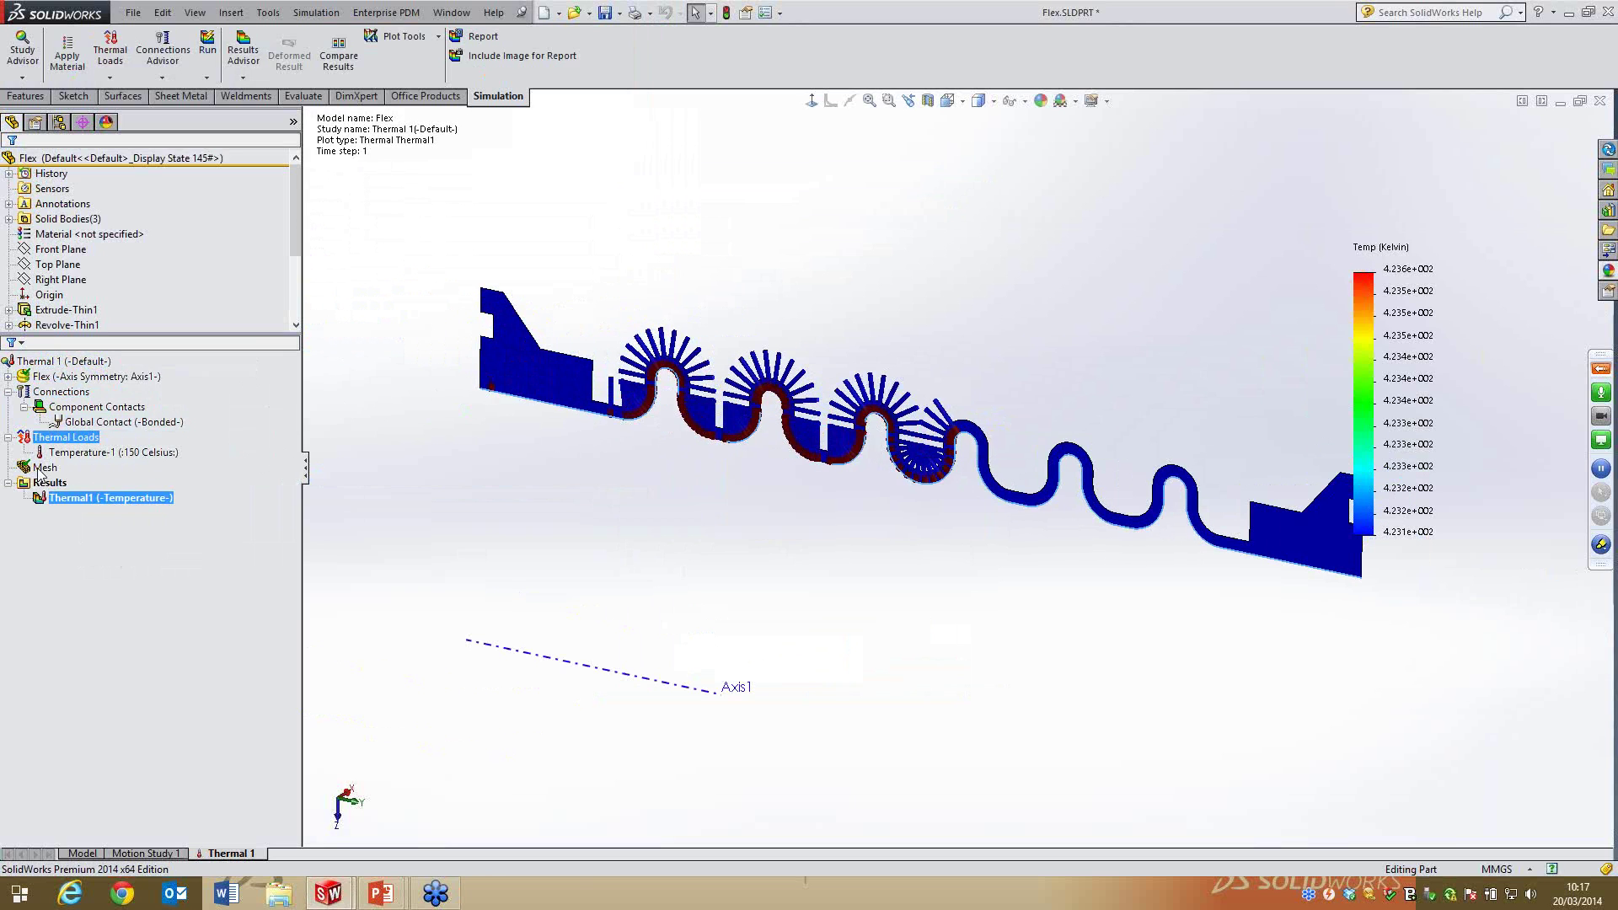
{"action": "left_click", "coordinate": [88, 452]}
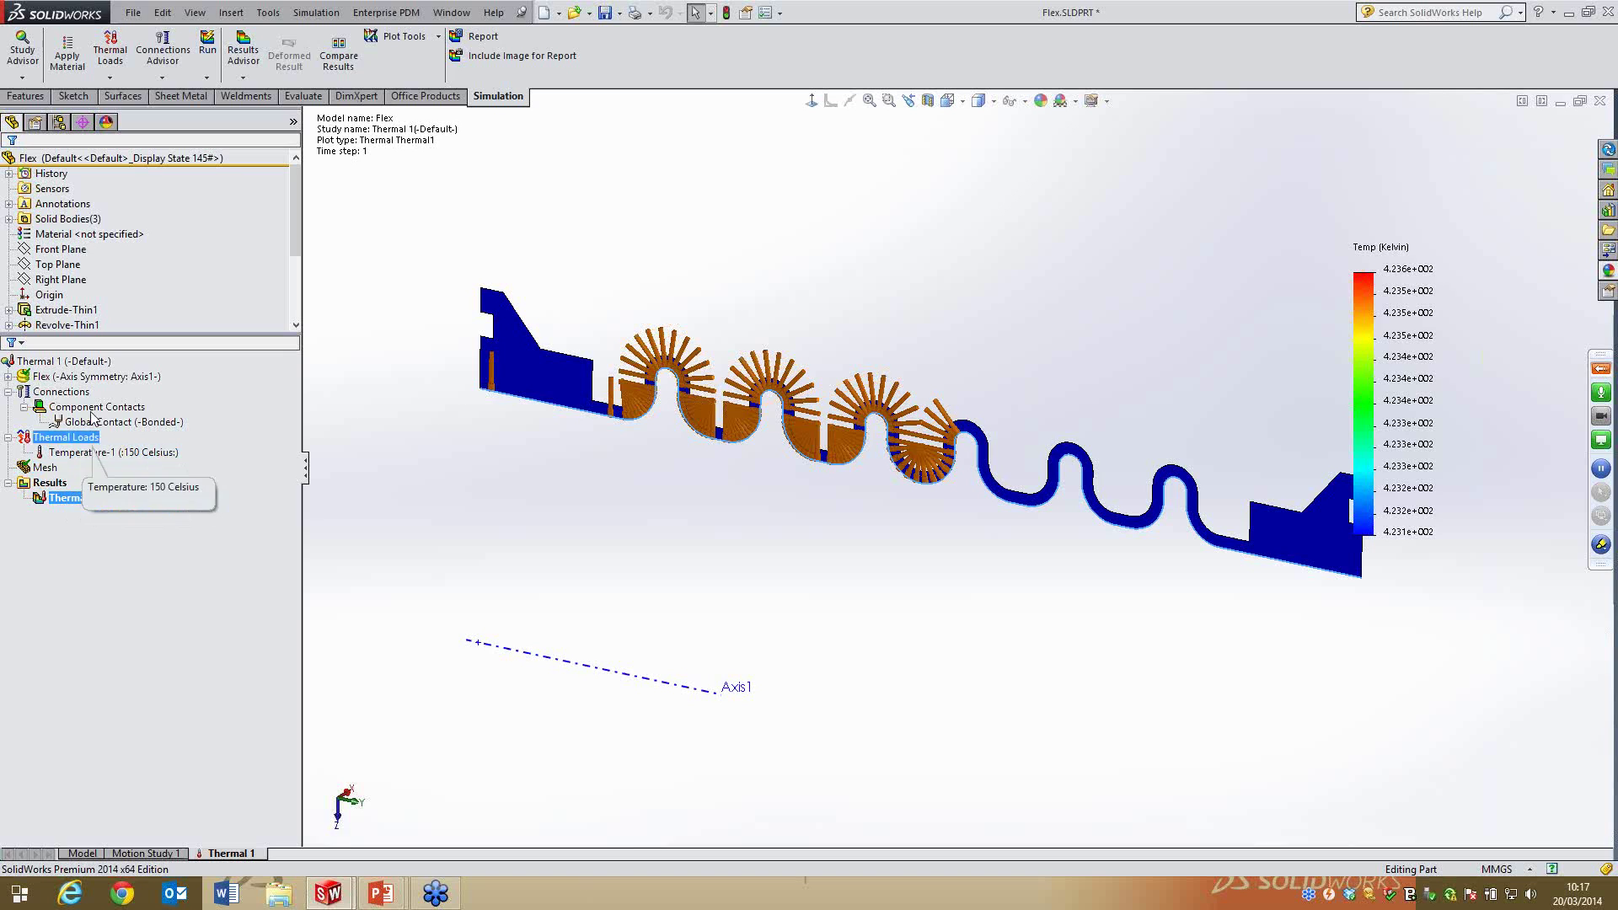
{"action": "left_click", "coordinate": [64, 362]}
{"action": "left_click", "coordinate": [140, 595]}
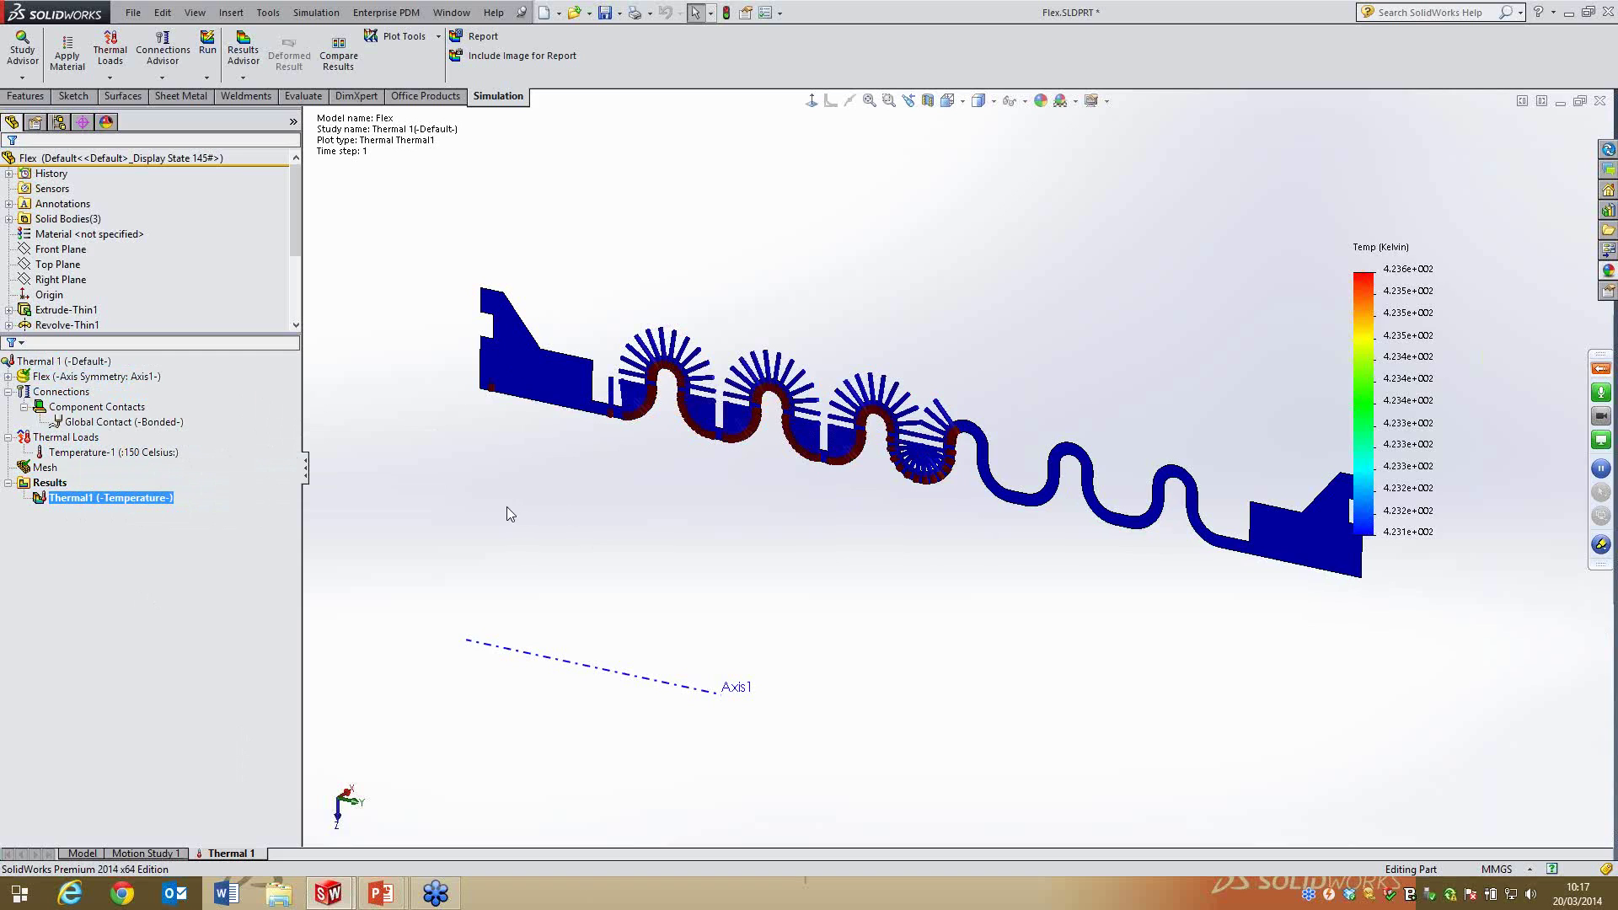
Create a new static study named Static 1 with 2D simplification enabled
{"action": "left_click", "coordinate": [338, 16]}
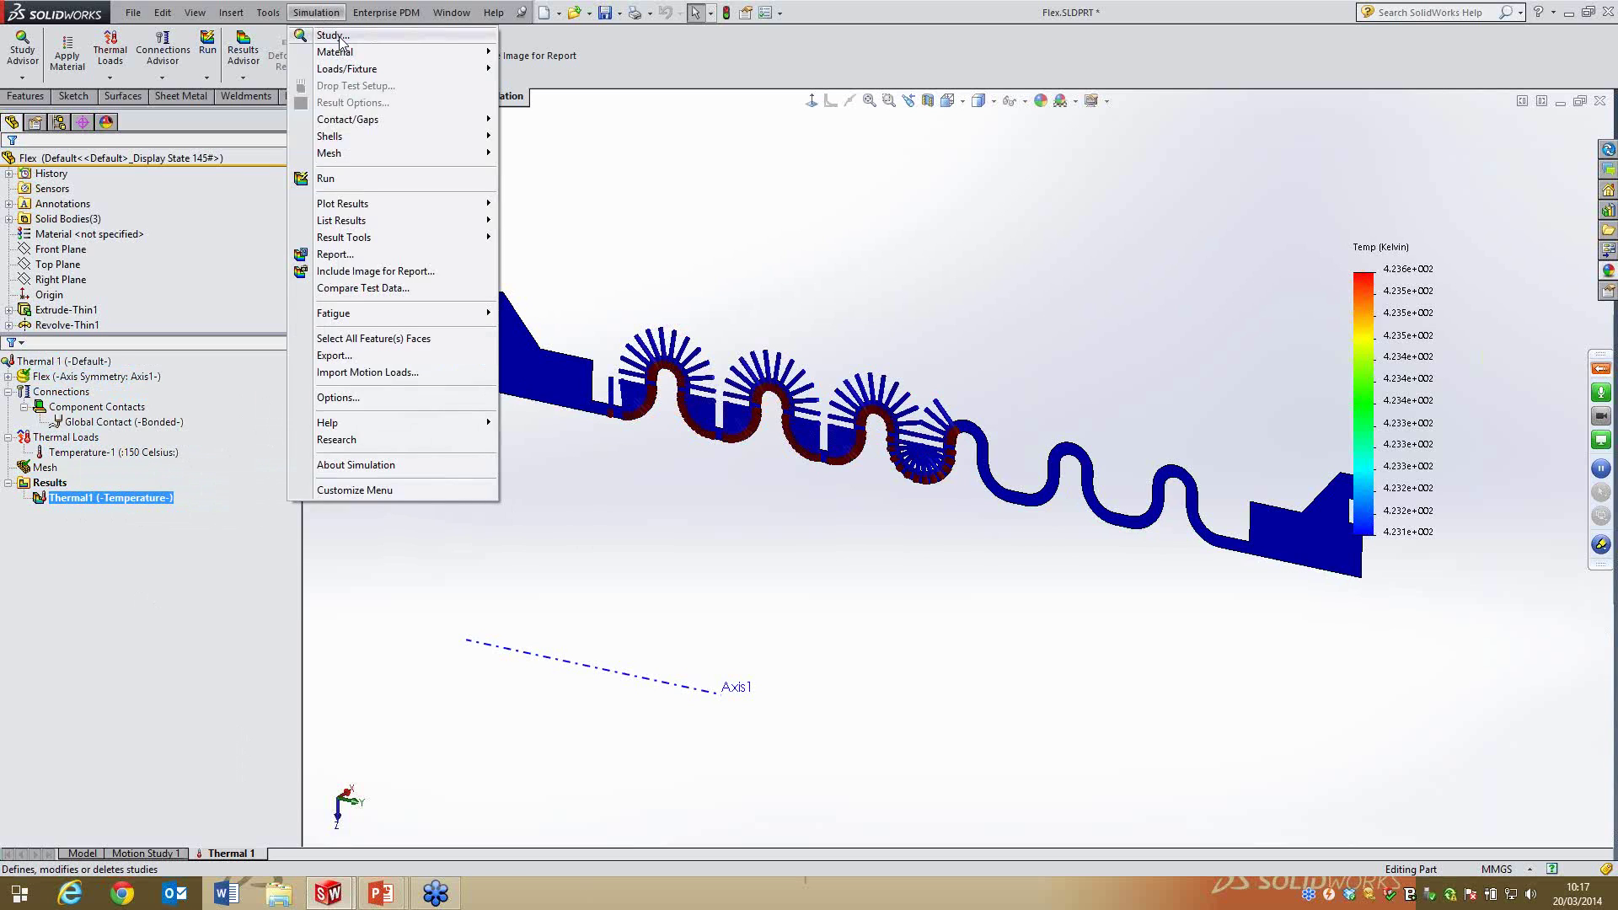
{"action": "left_click", "coordinate": [338, 15]}
{"action": "left_click", "coordinate": [369, 16]}
{"action": "left_click", "coordinate": [321, 36]}
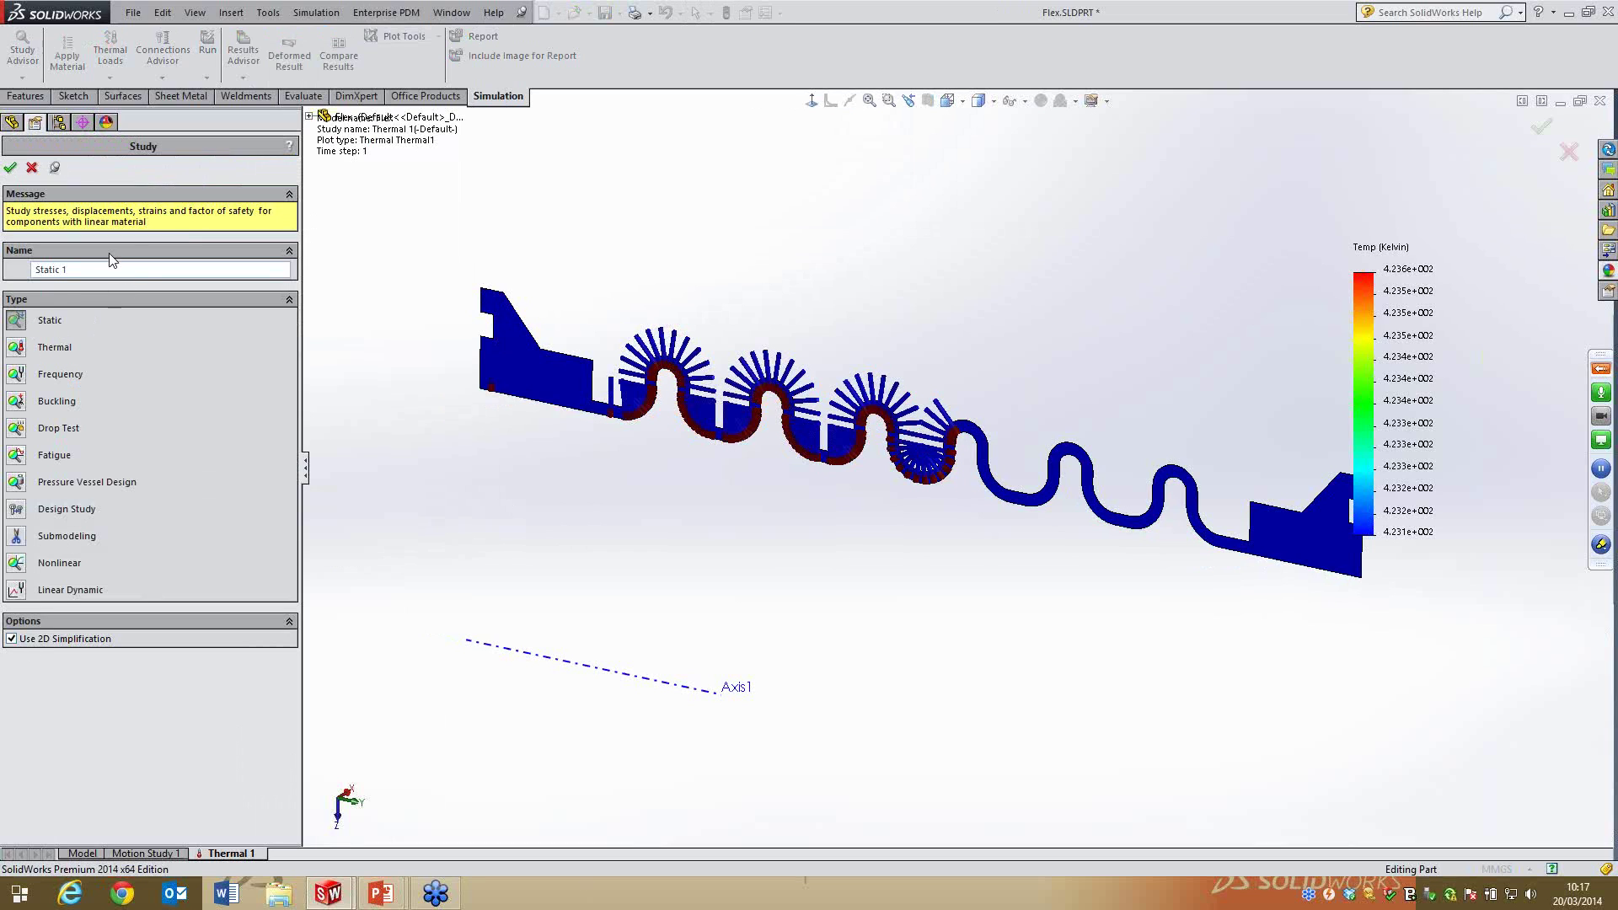
{"action": "left_click", "coordinate": [10, 167]}
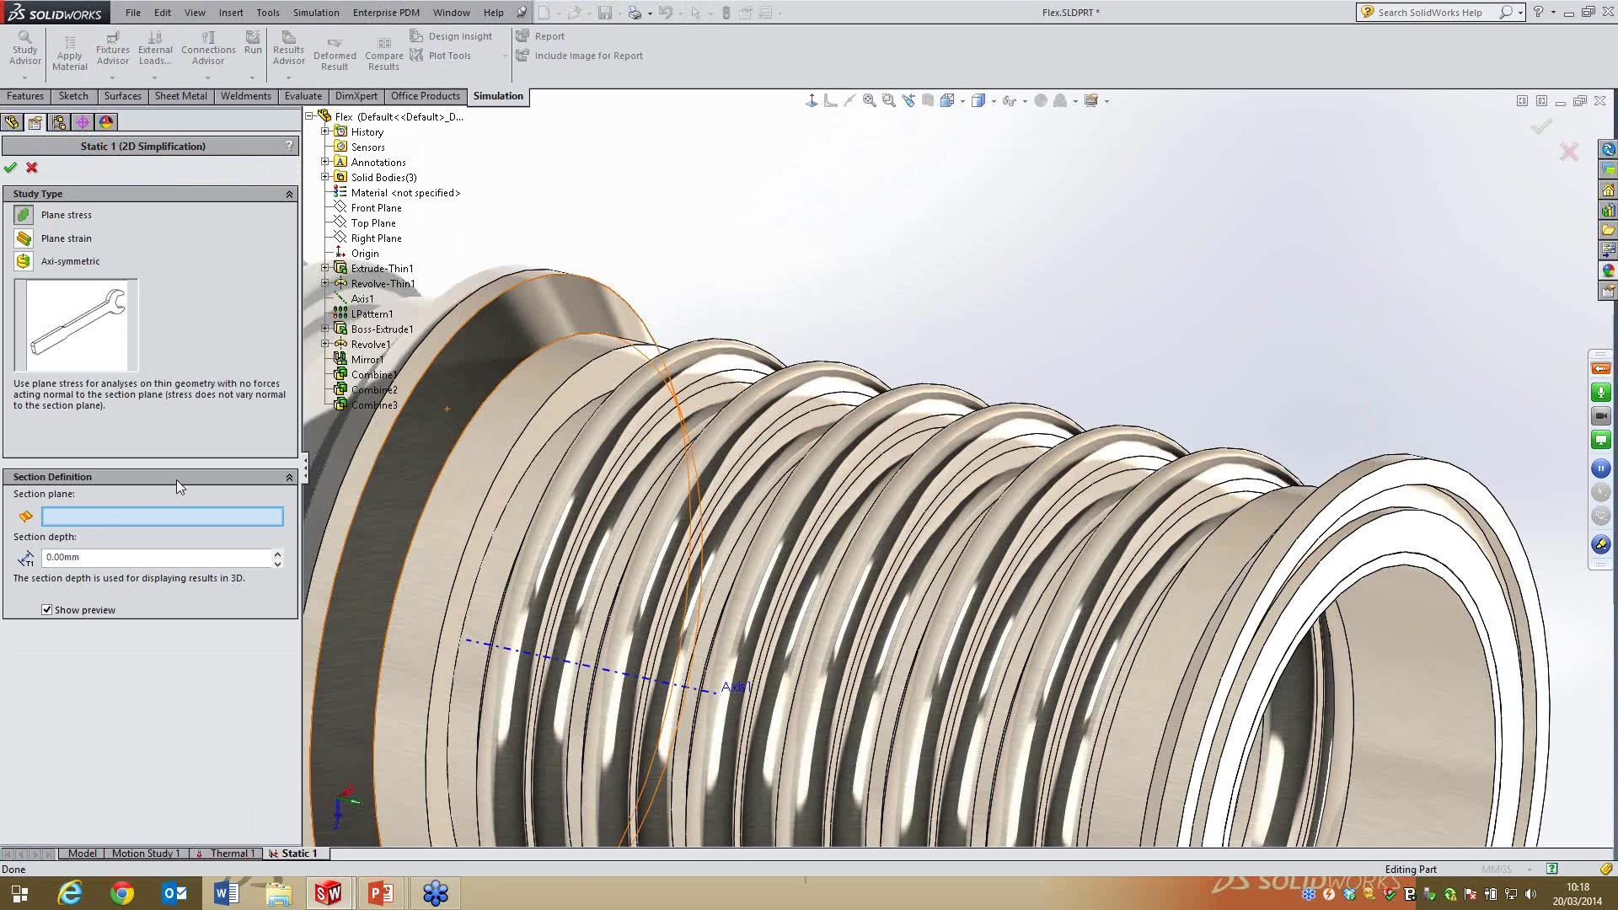
Define the static study as axi-symmetric, with Right Plane as the section plane and Axis1 as the axis of symmetry
{"action": "scroll", "coordinate": [528, 318], "scroll_direction": "down", "scroll_amount": 3}
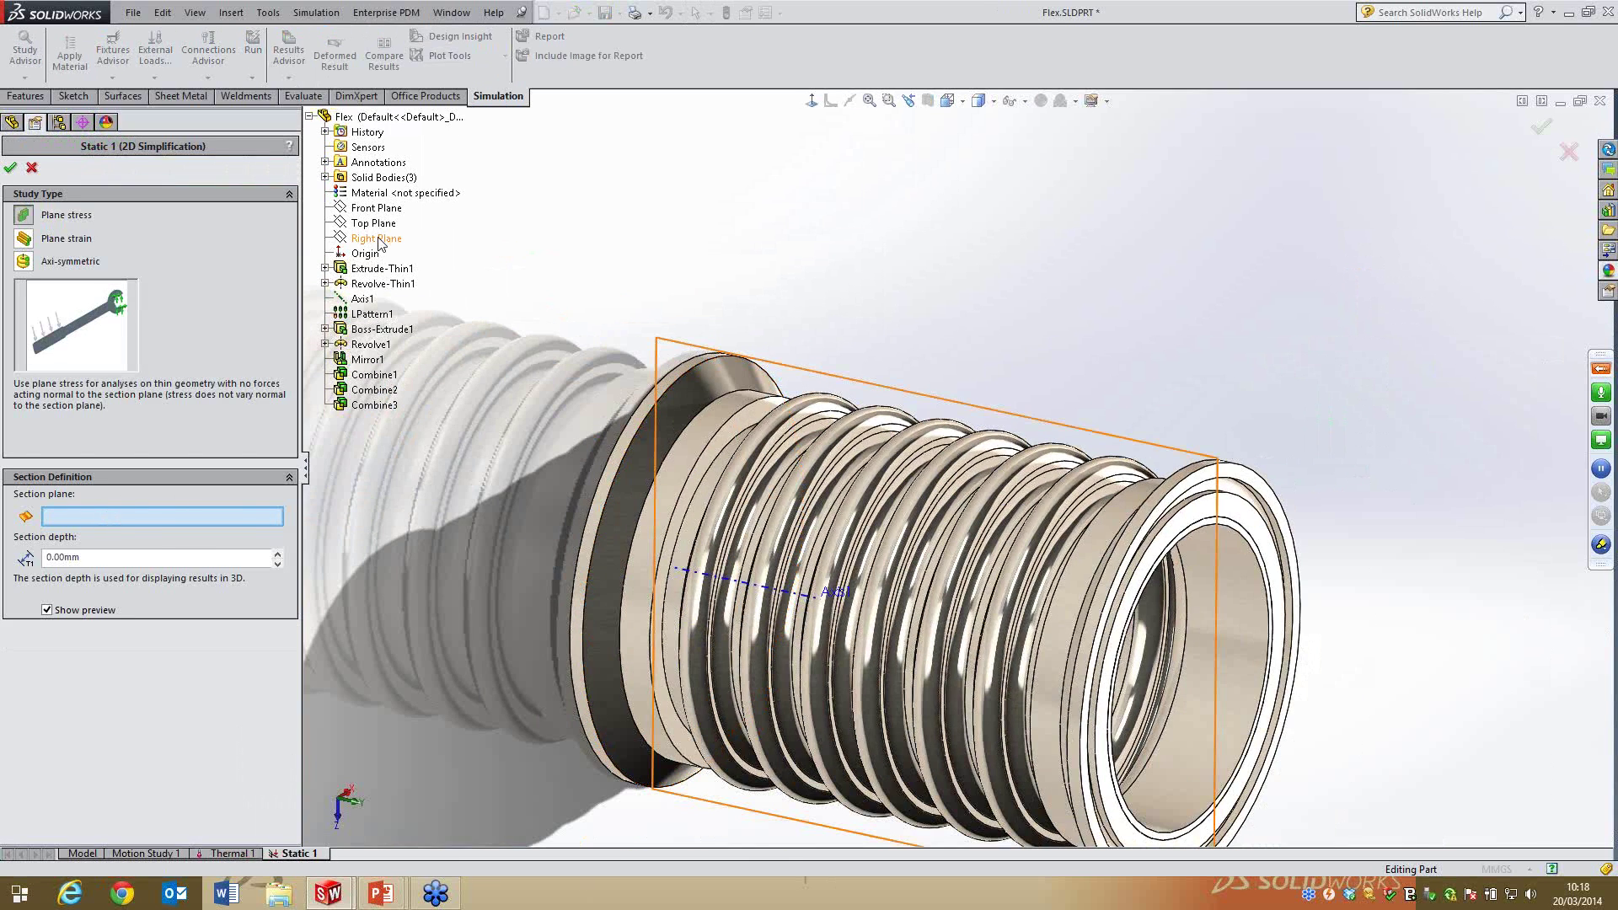
{"action": "left_click", "coordinate": [379, 238]}
{"action": "left_click", "coordinate": [44, 262]}
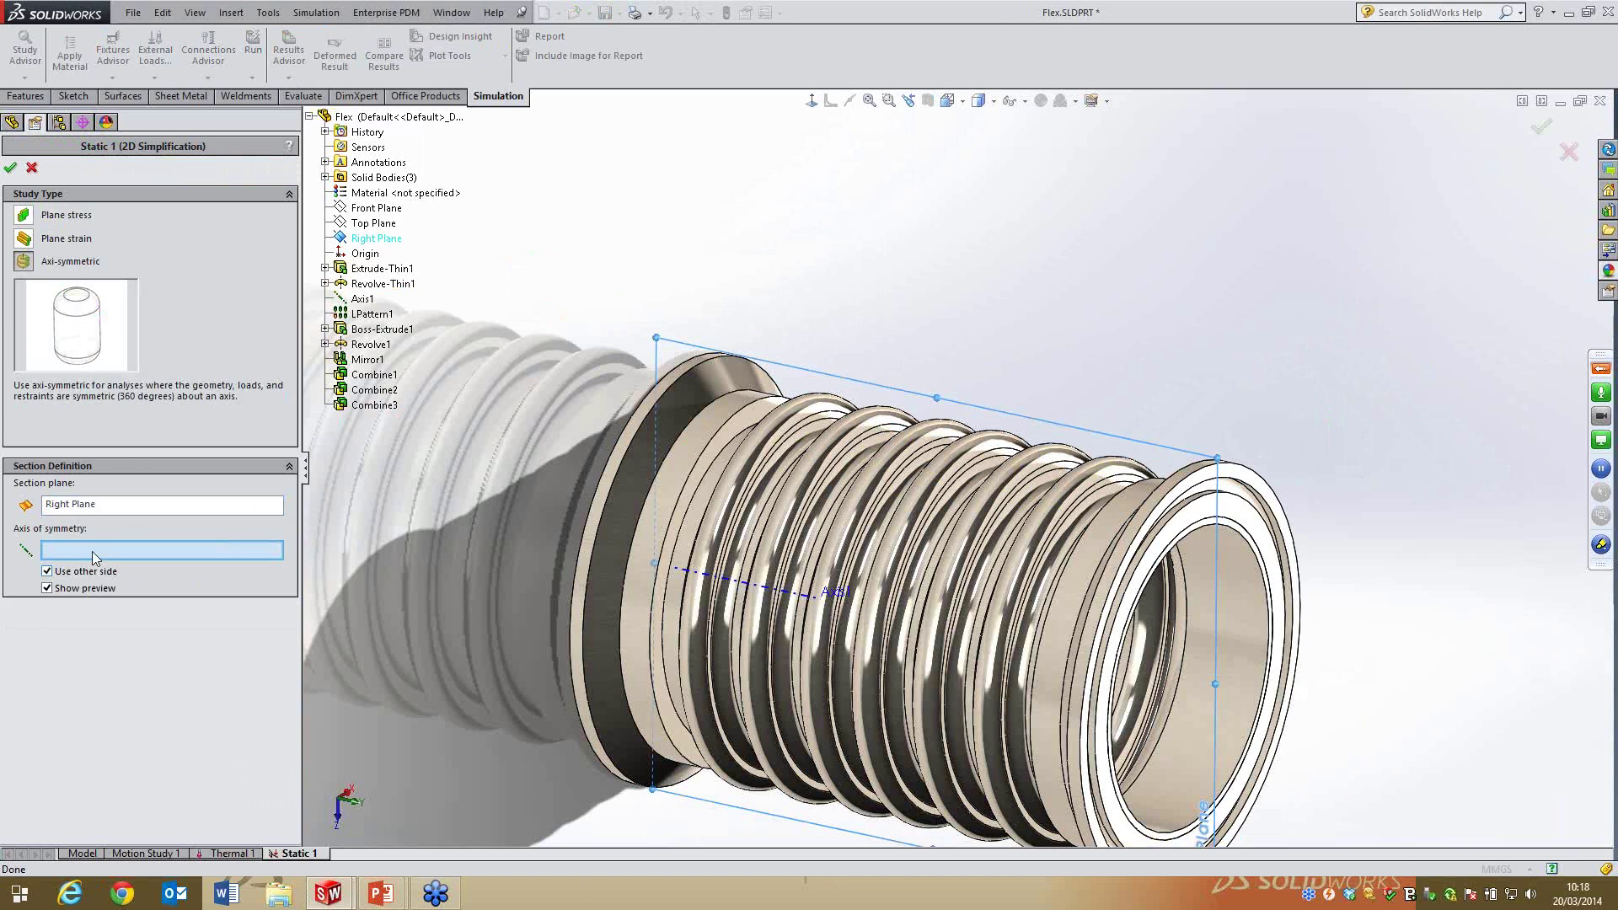
{"action": "left_click", "coordinate": [770, 587]}
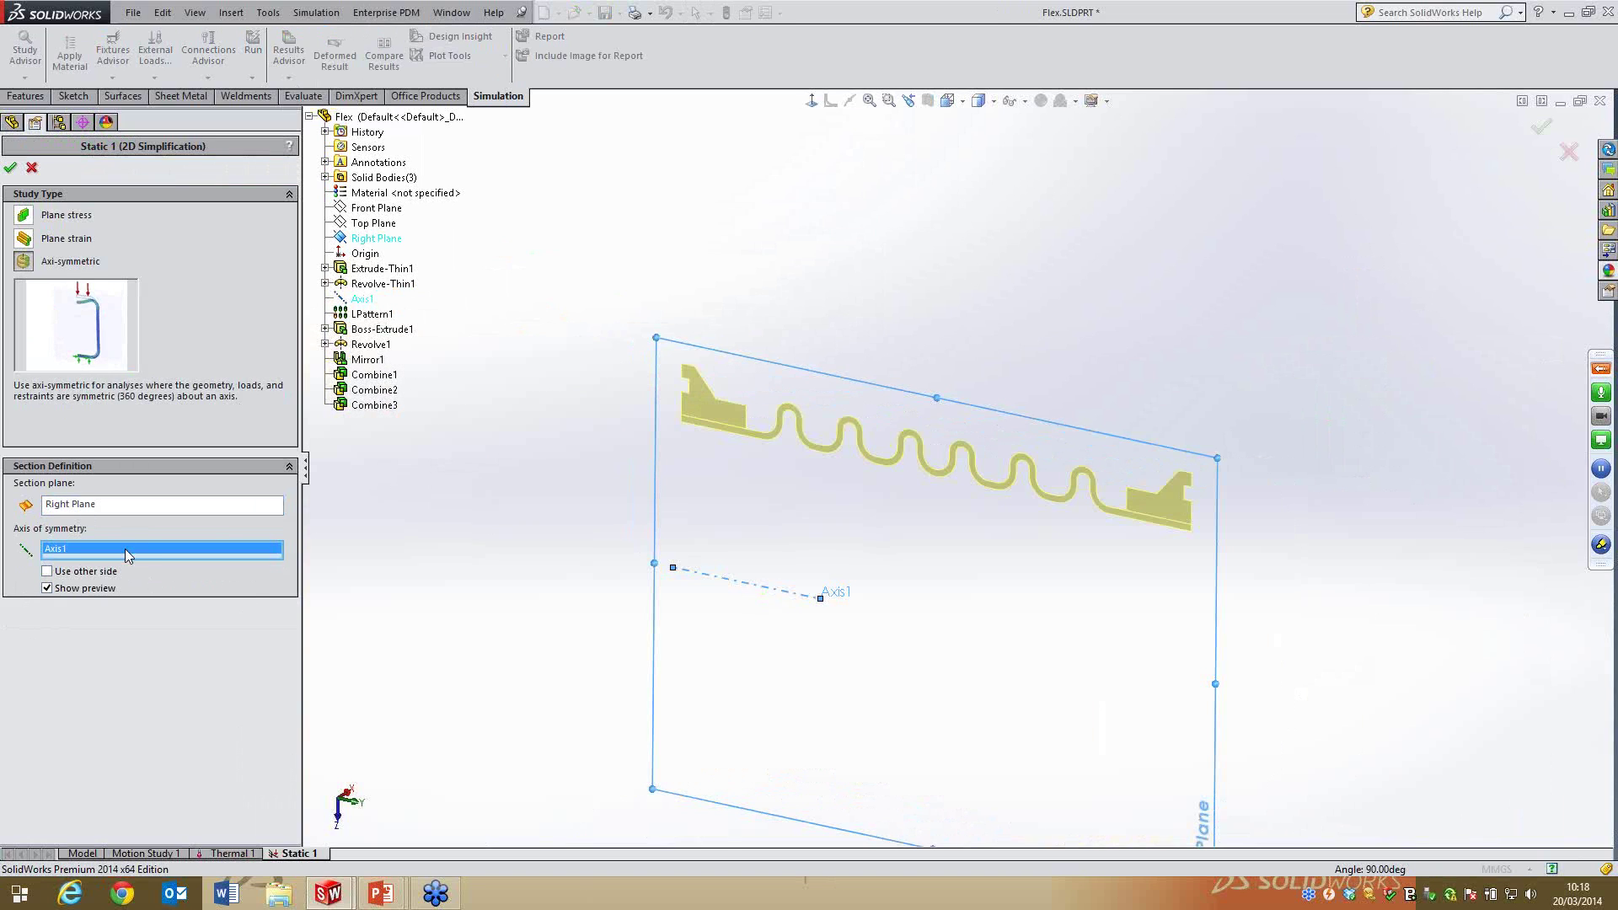
{"action": "left_click", "coordinate": [108, 571]}
{"action": "left_click", "coordinate": [108, 571]}
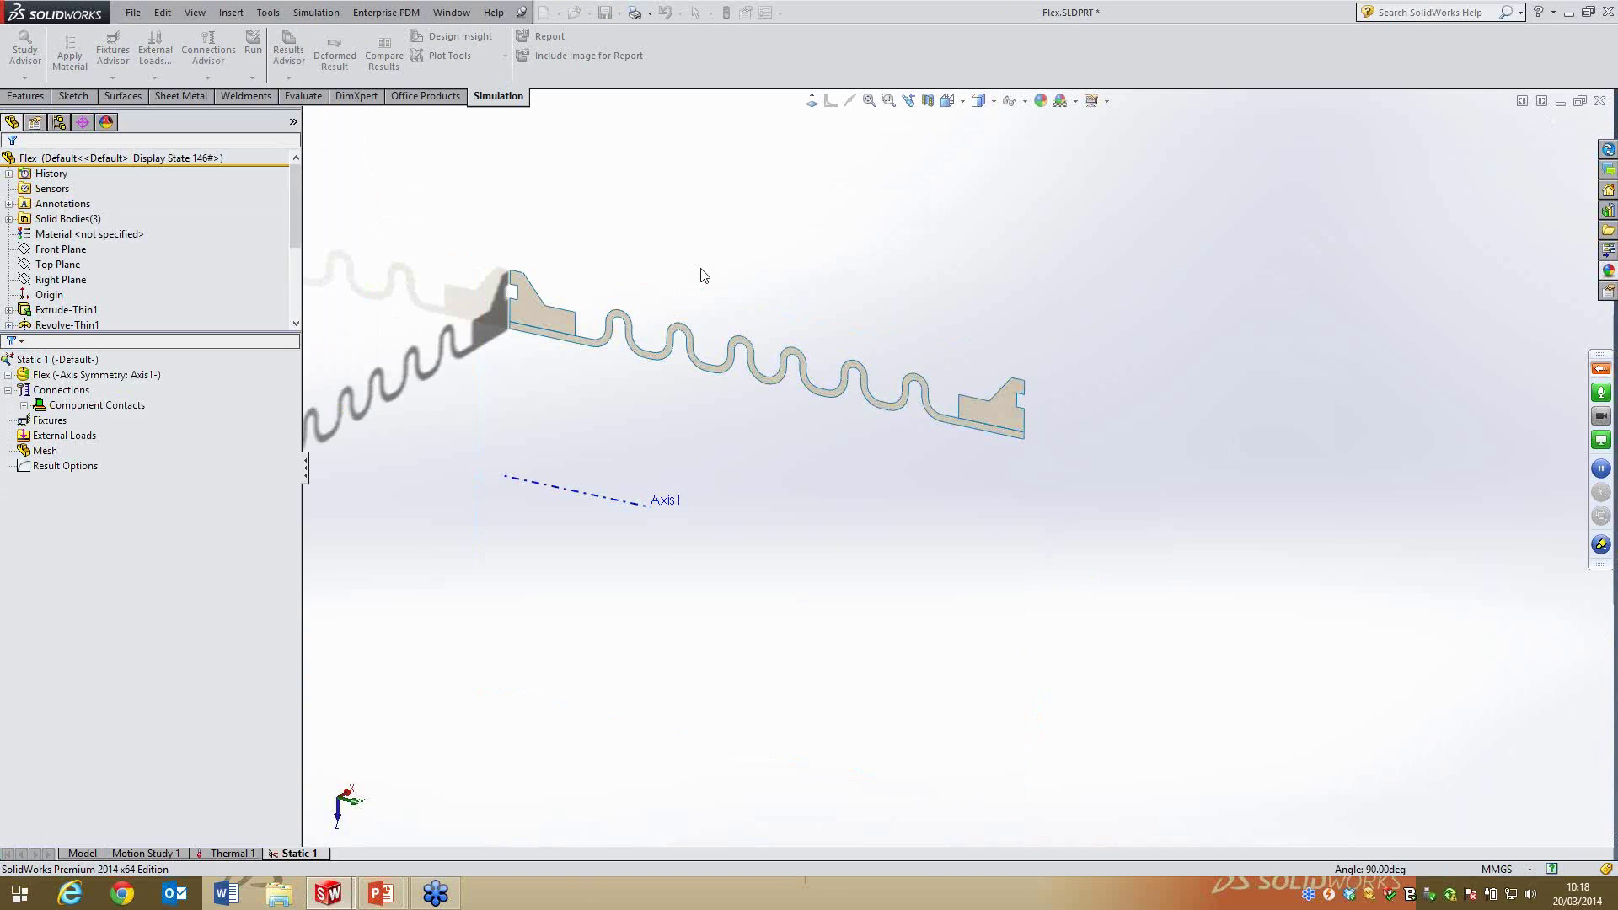
Add a fixed geometry fixture to the three vertical end edges of the bellows section farthest from the Axis1 label
{"action": "scroll", "coordinate": [657, 393], "scroll_direction": "down", "scroll_amount": 3}
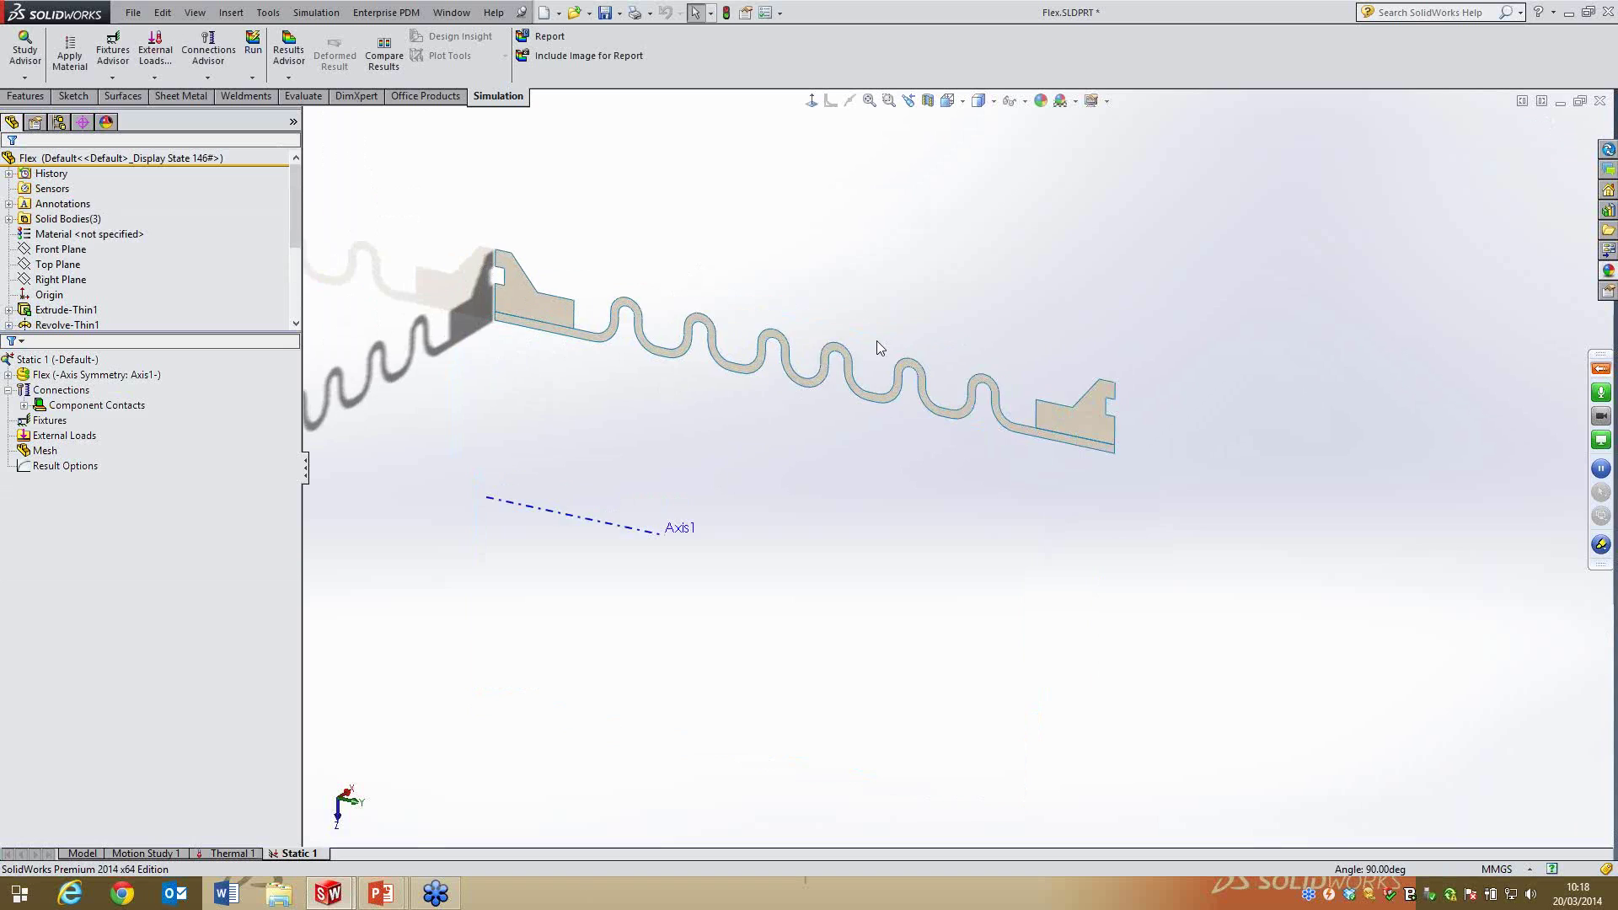
{"action": "scroll", "coordinate": [1253, 473], "scroll_direction": "down", "scroll_amount": 2}
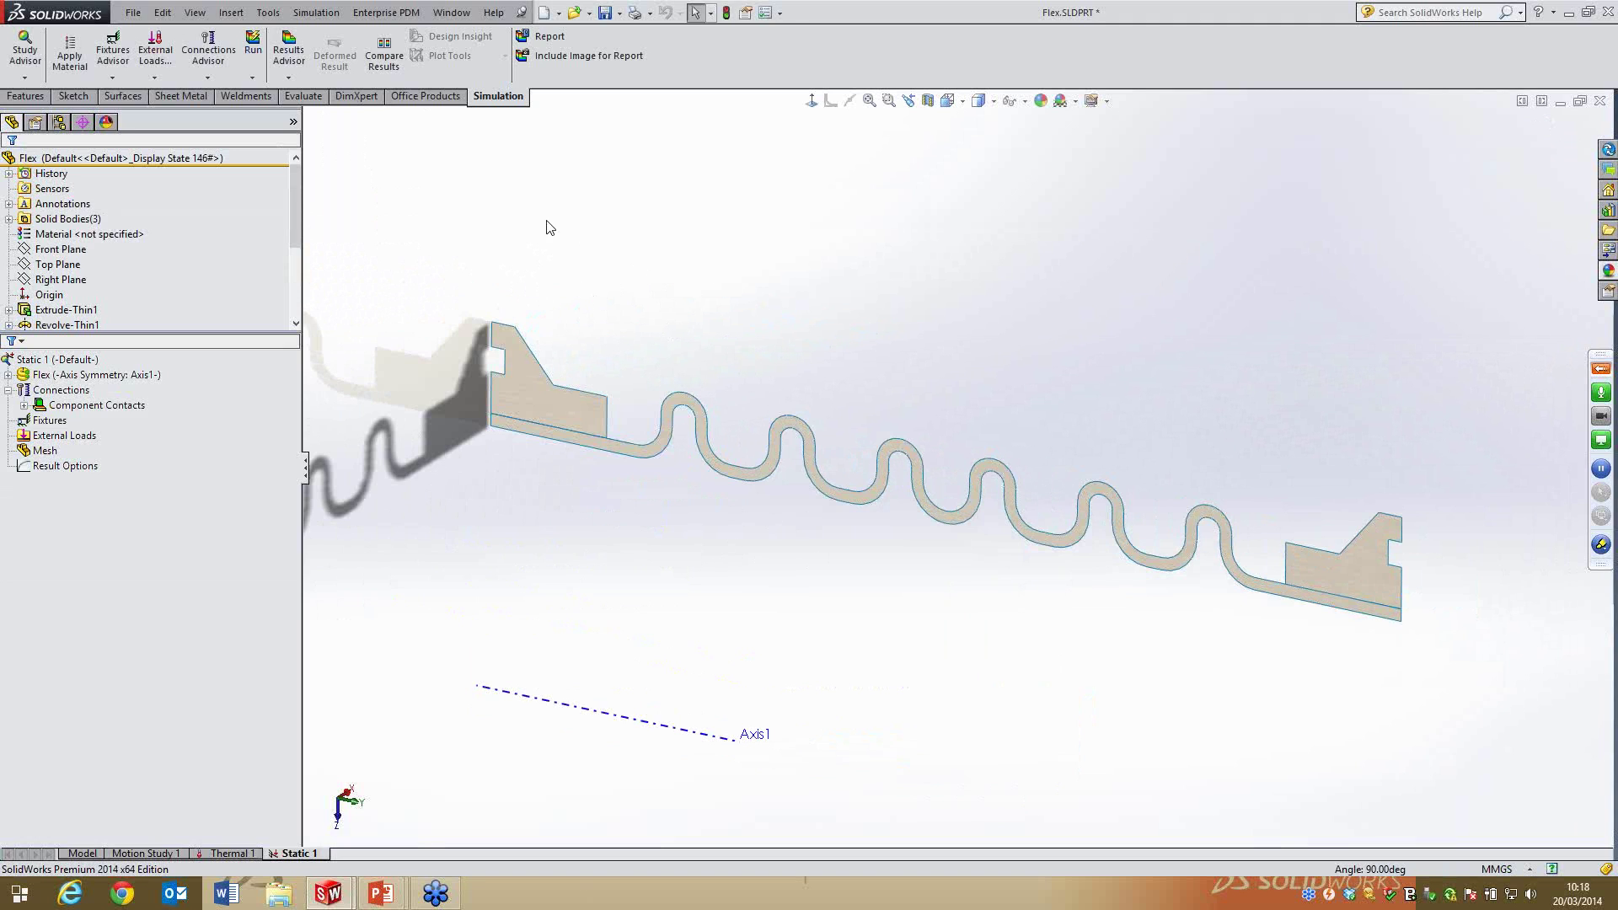
{"action": "scroll", "coordinate": [951, 470], "scroll_direction": "up", "scroll_amount": 4}
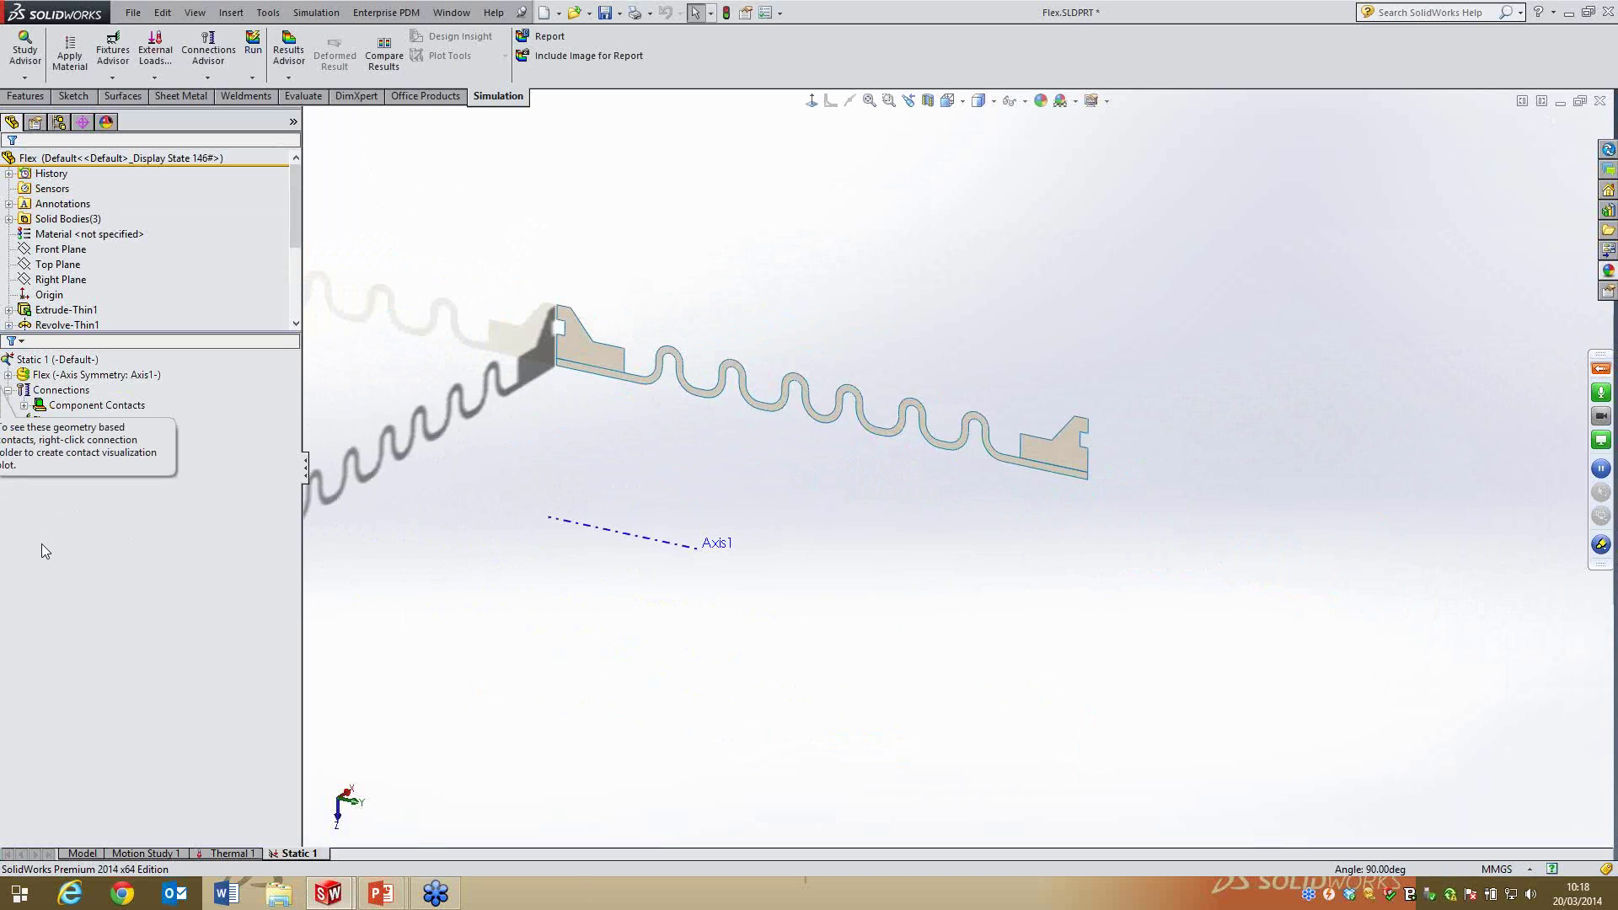
{"action": "left_click", "coordinate": [111, 436]}
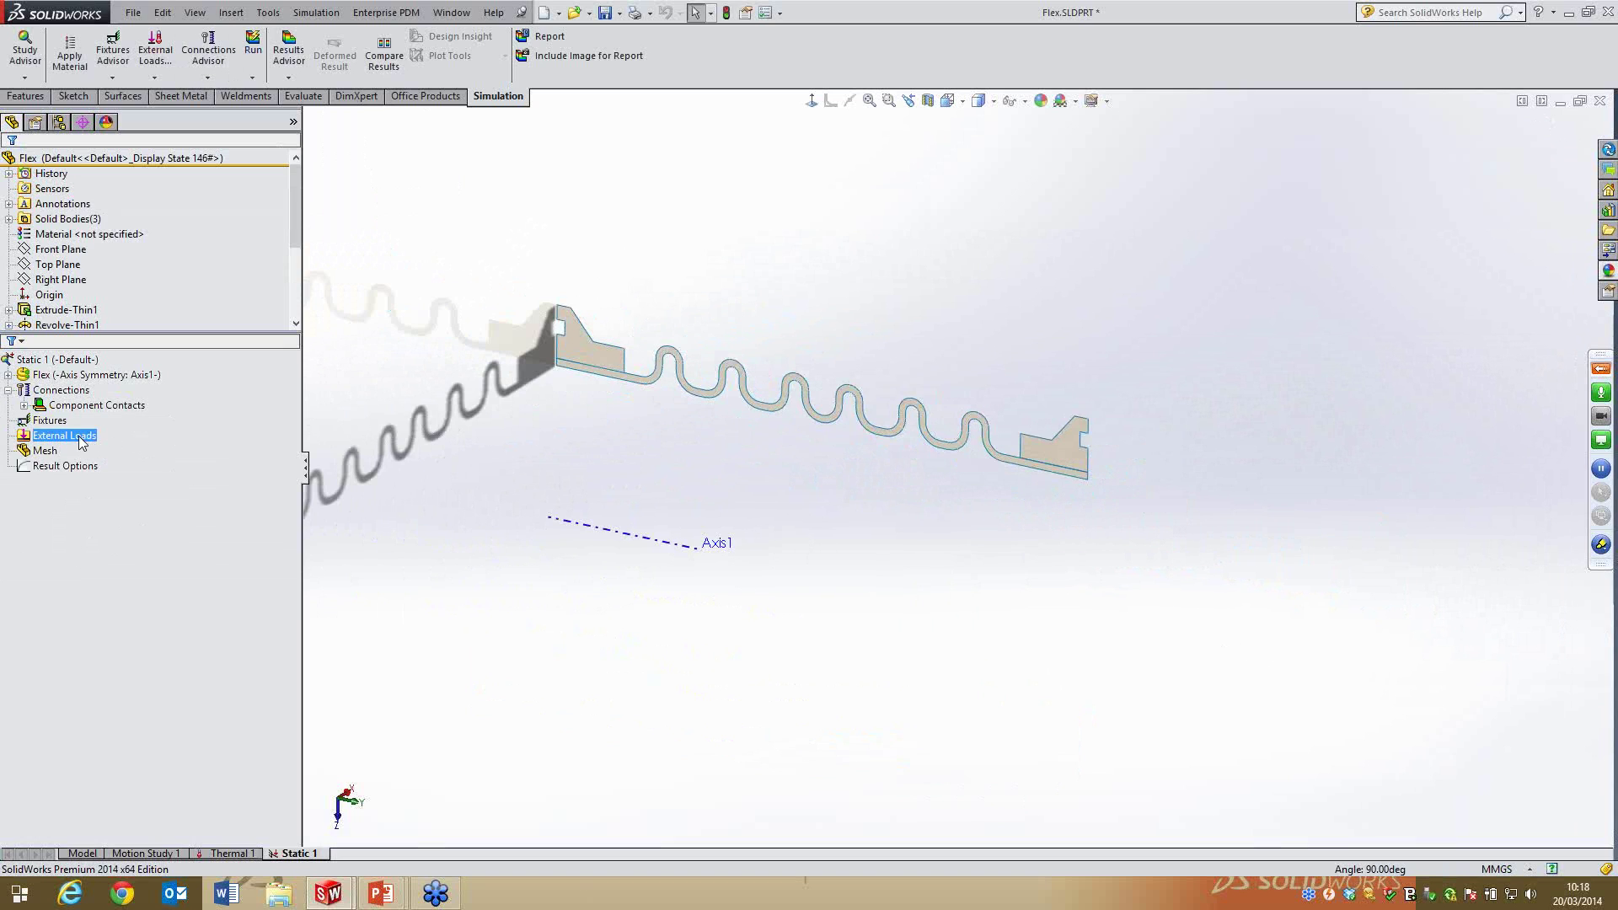
{"action": "left_click", "coordinate": [48, 421]}
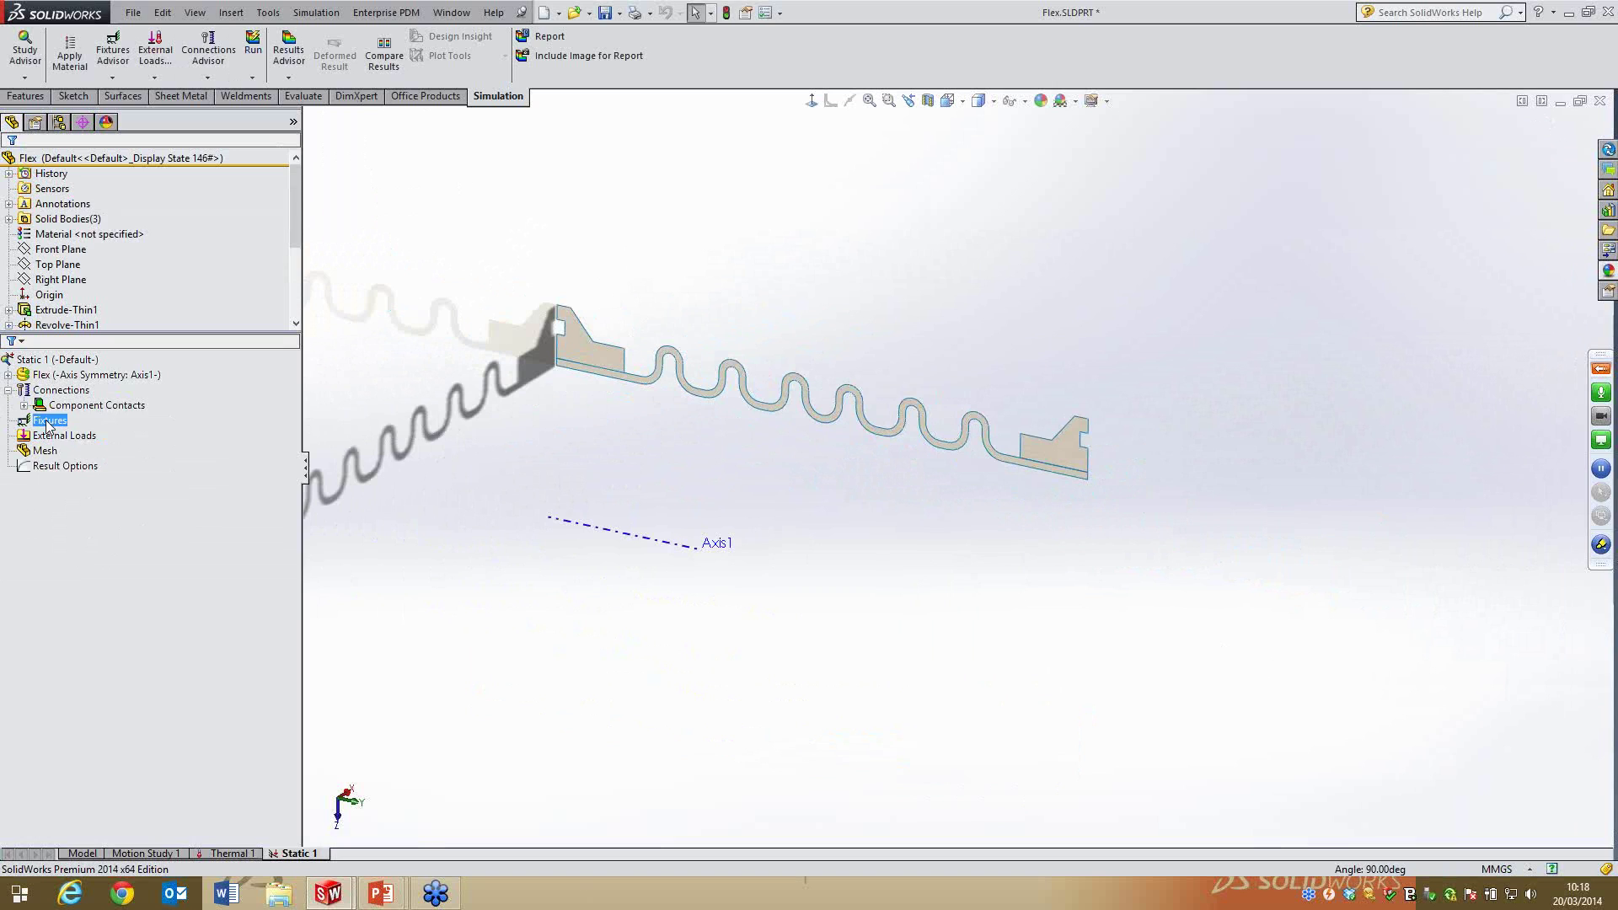
{"action": "right_click", "coordinate": [48, 425]}
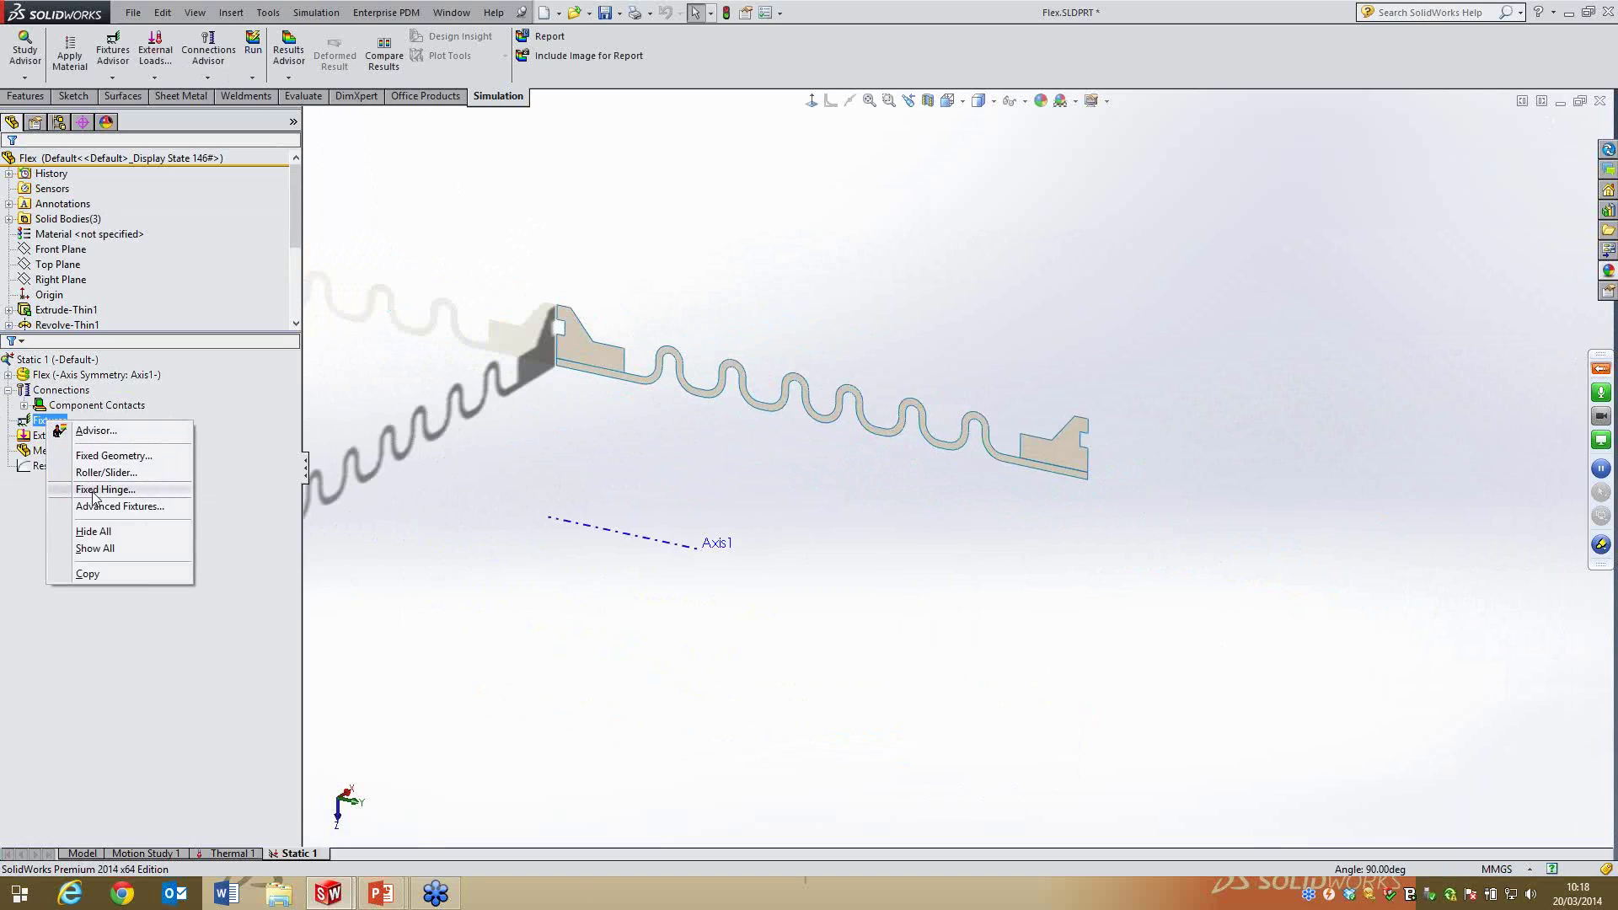
{"action": "left_click", "coordinate": [105, 456]}
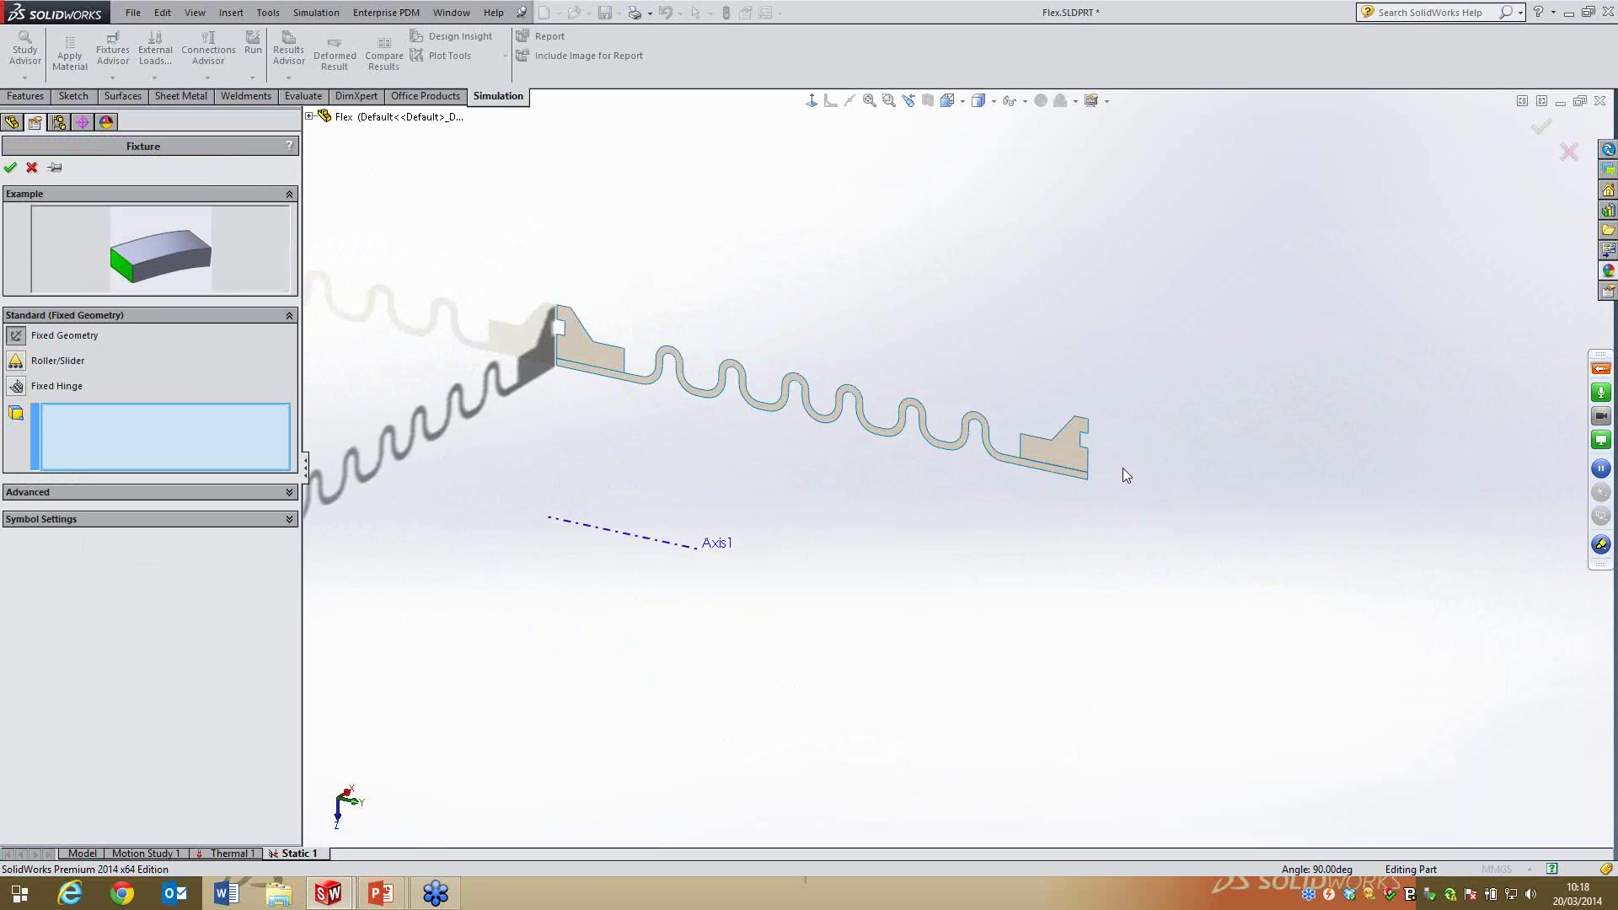
{"action": "scroll", "coordinate": [1070, 446], "scroll_direction": "down", "scroll_amount": 3}
{"action": "scroll", "coordinate": [816, 488], "scroll_direction": "up", "scroll_amount": 2}
{"action": "left_click", "coordinate": [814, 474]}
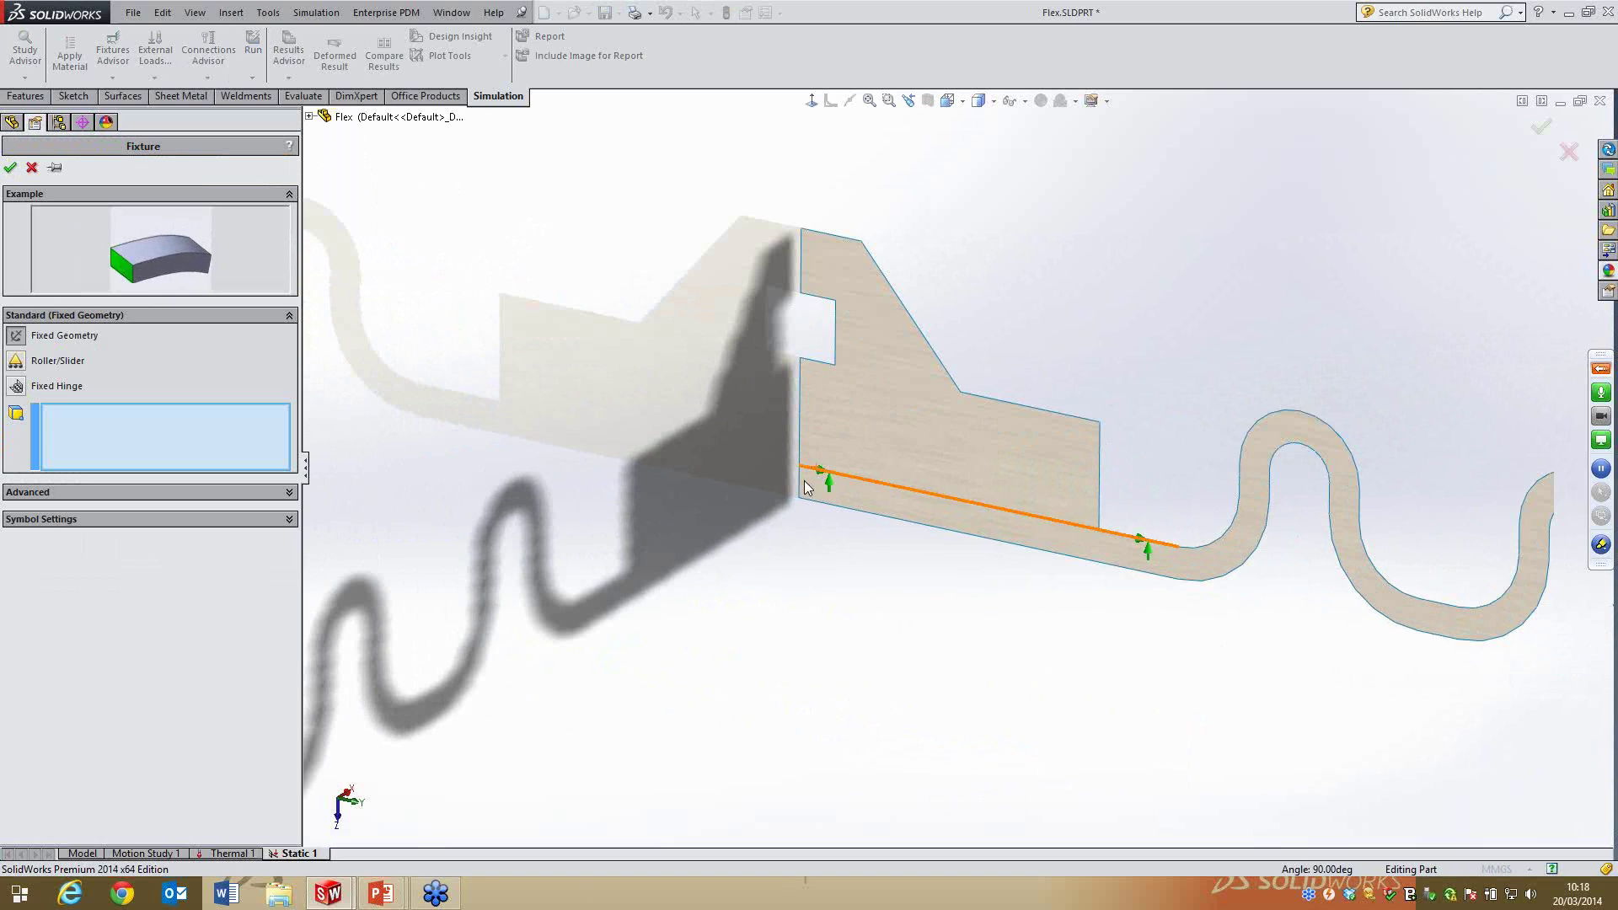
{"action": "left_click", "coordinate": [800, 417]}
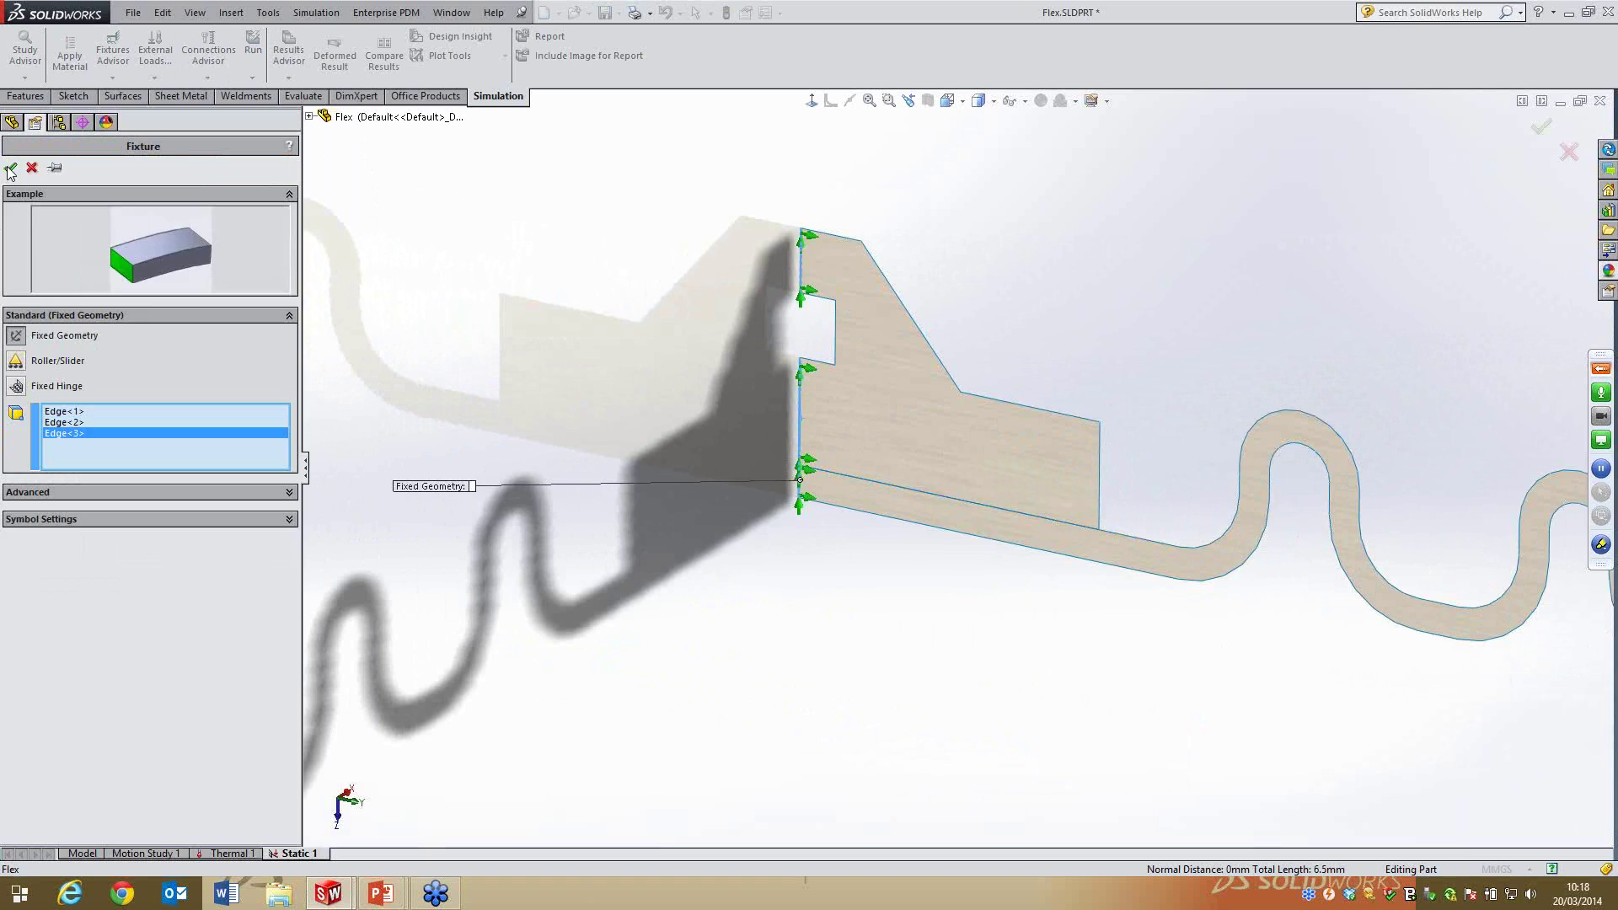
{"action": "key", "text": "Return"}
Change the fixture to Roller/Slider and add the three vertical end edges at the opposite end of the bellows section
{"action": "scroll", "coordinate": [1043, 487], "scroll_direction": "up", "scroll_amount": 2}
{"action": "scroll", "coordinate": [1043, 487], "scroll_direction": "up", "scroll_amount": 3}
{"action": "scroll", "coordinate": [1179, 519], "scroll_direction": "down", "scroll_amount": 3}
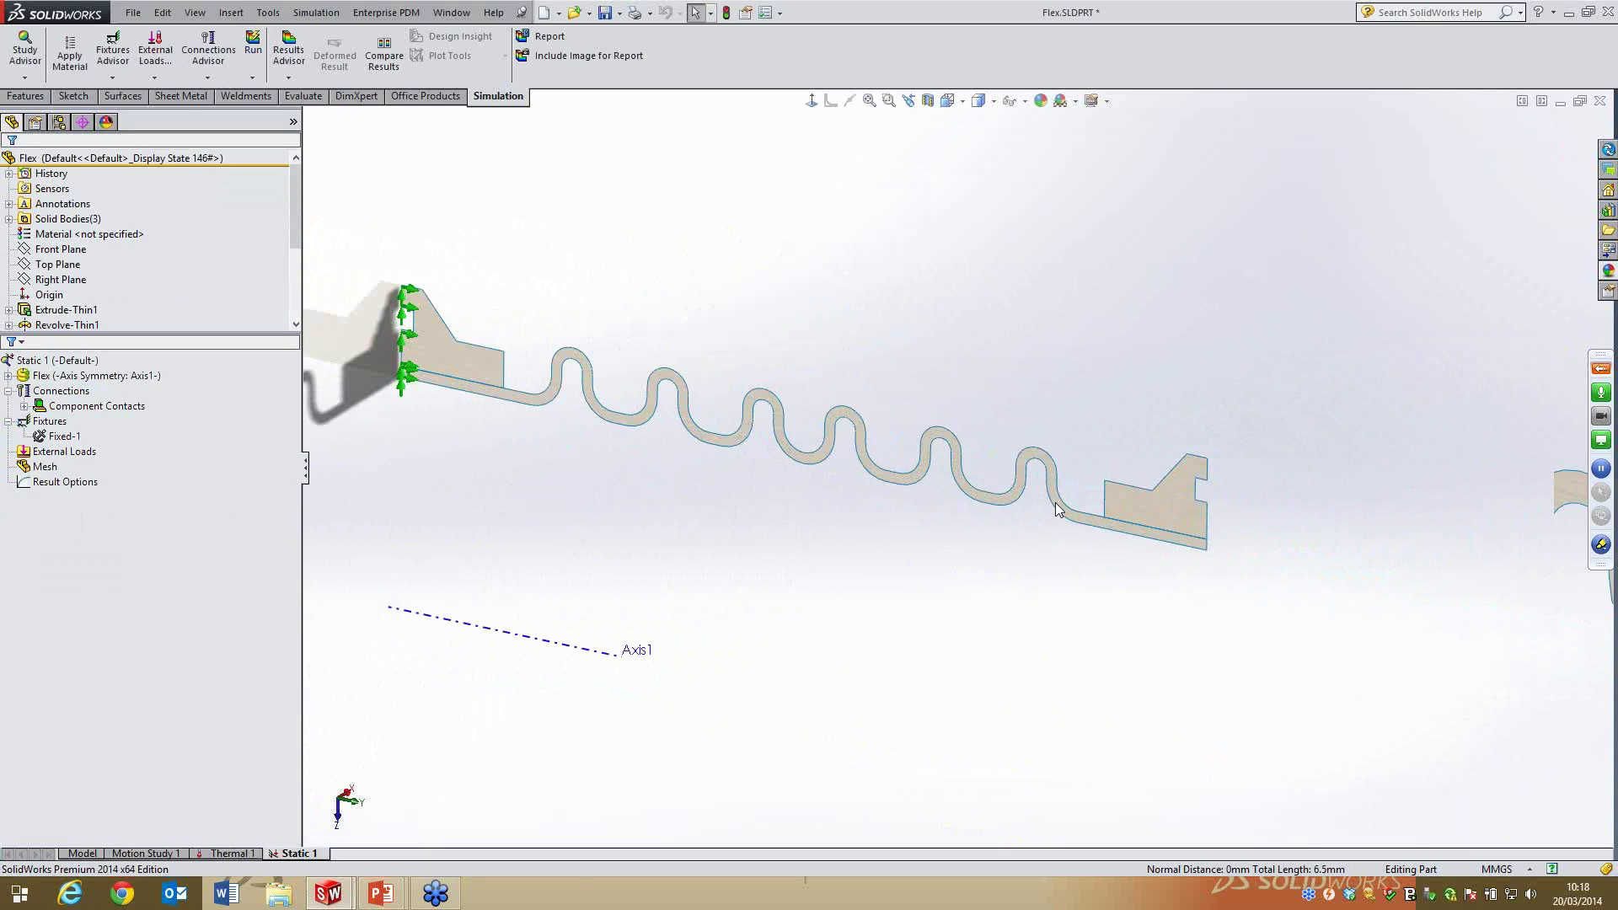
{"action": "right_click", "coordinate": [65, 452]}
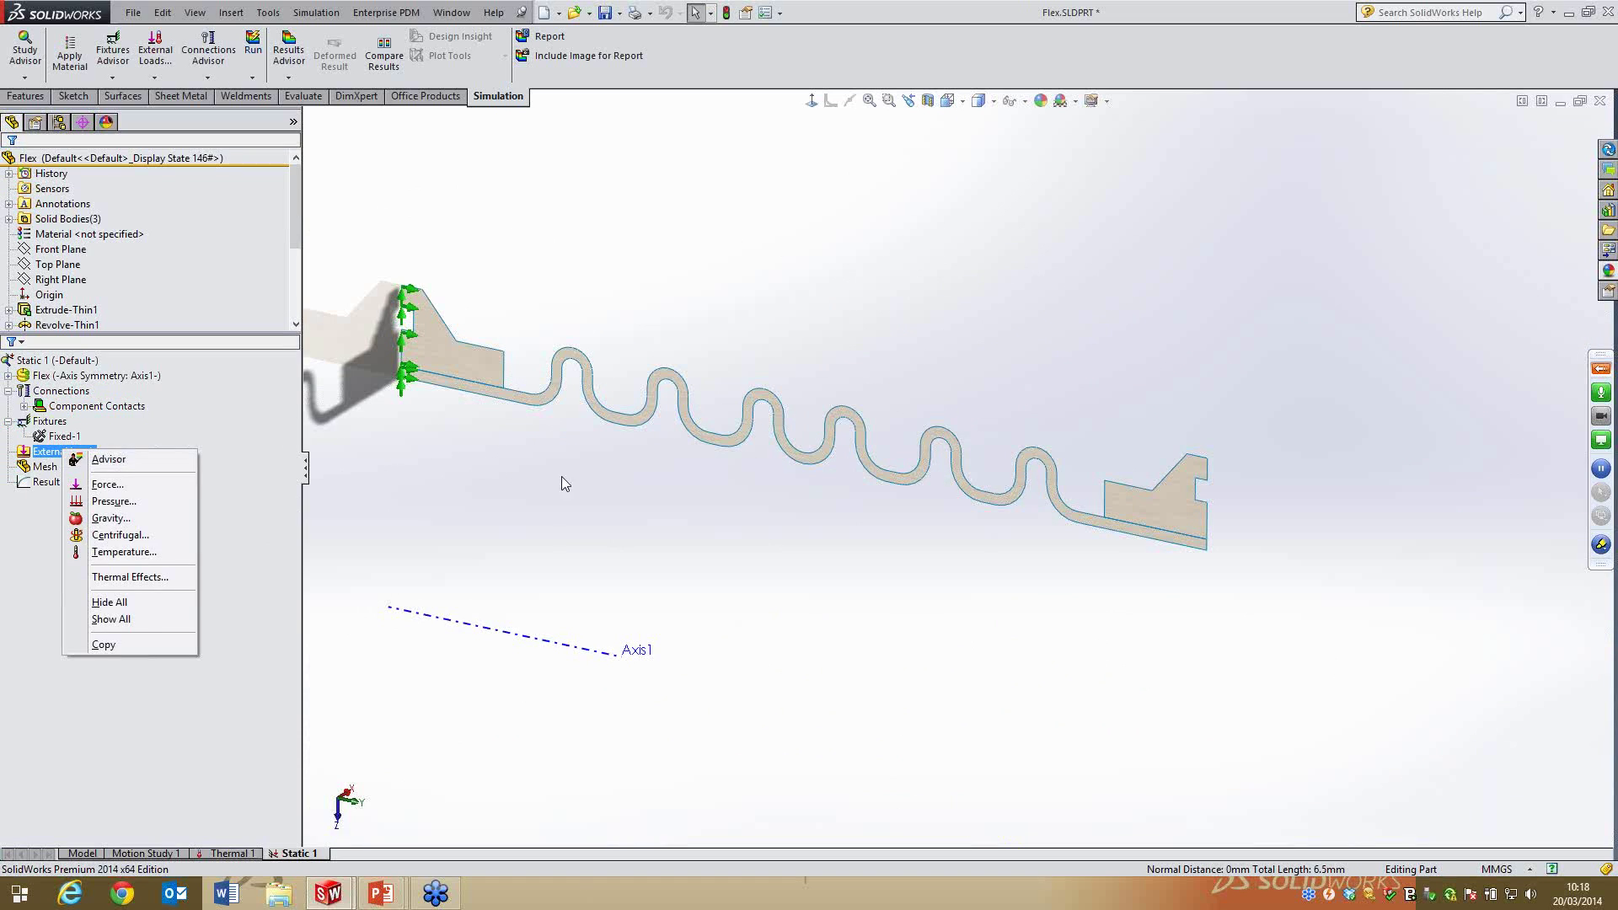
{"action": "left_click", "coordinate": [569, 477]}
{"action": "right_click", "coordinate": [64, 436]}
{"action": "left_click", "coordinate": [126, 493]}
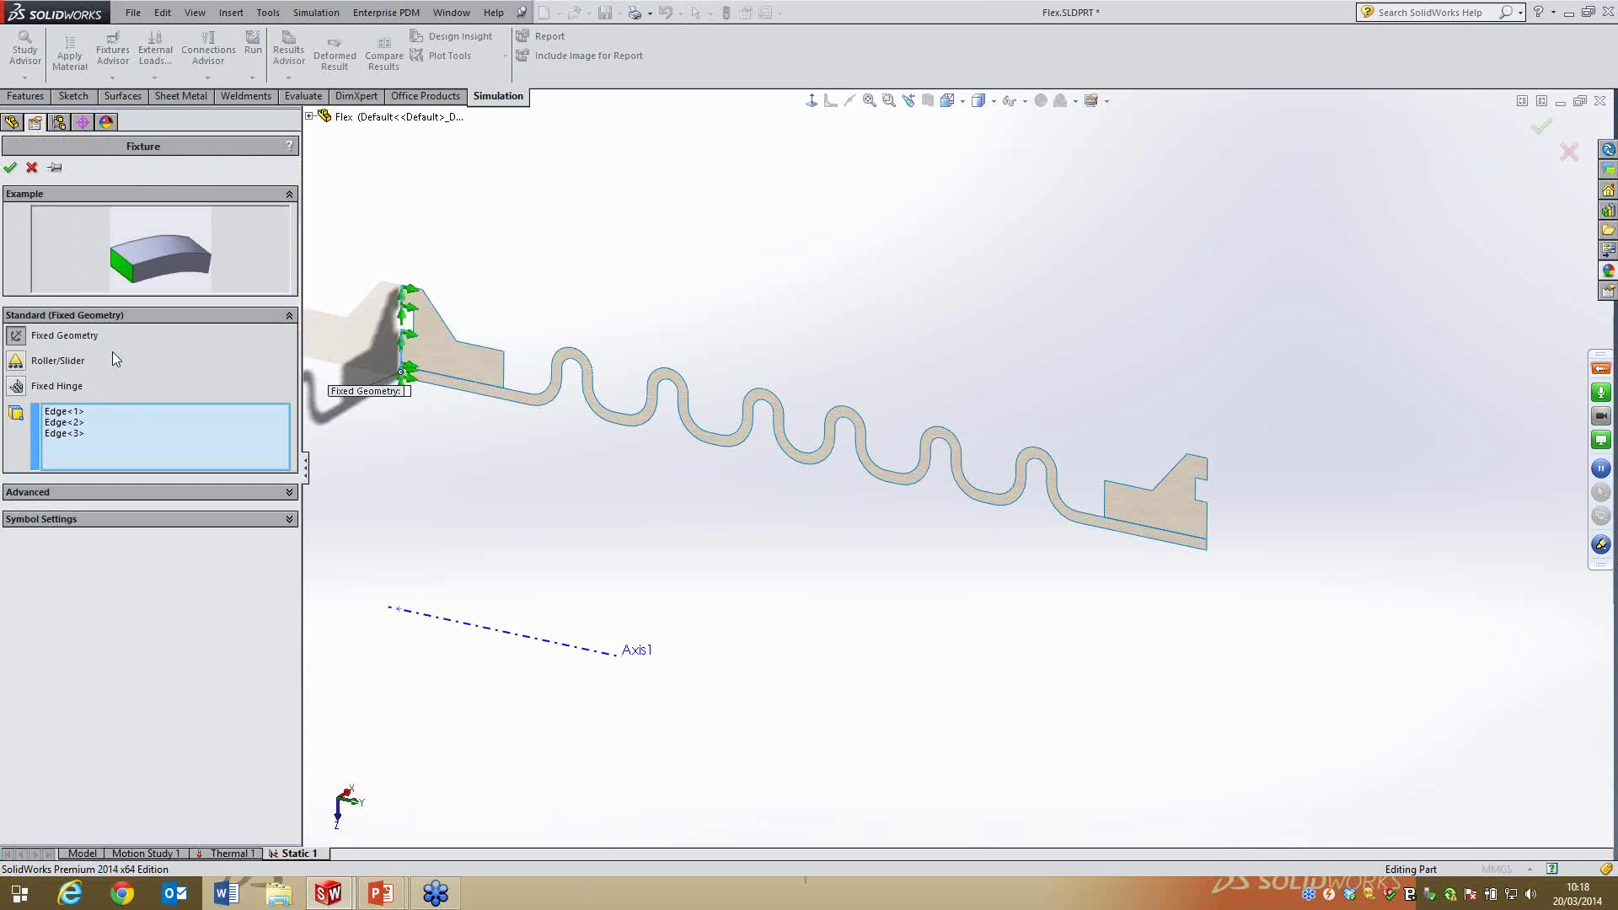
{"action": "left_click", "coordinate": [44, 362]}
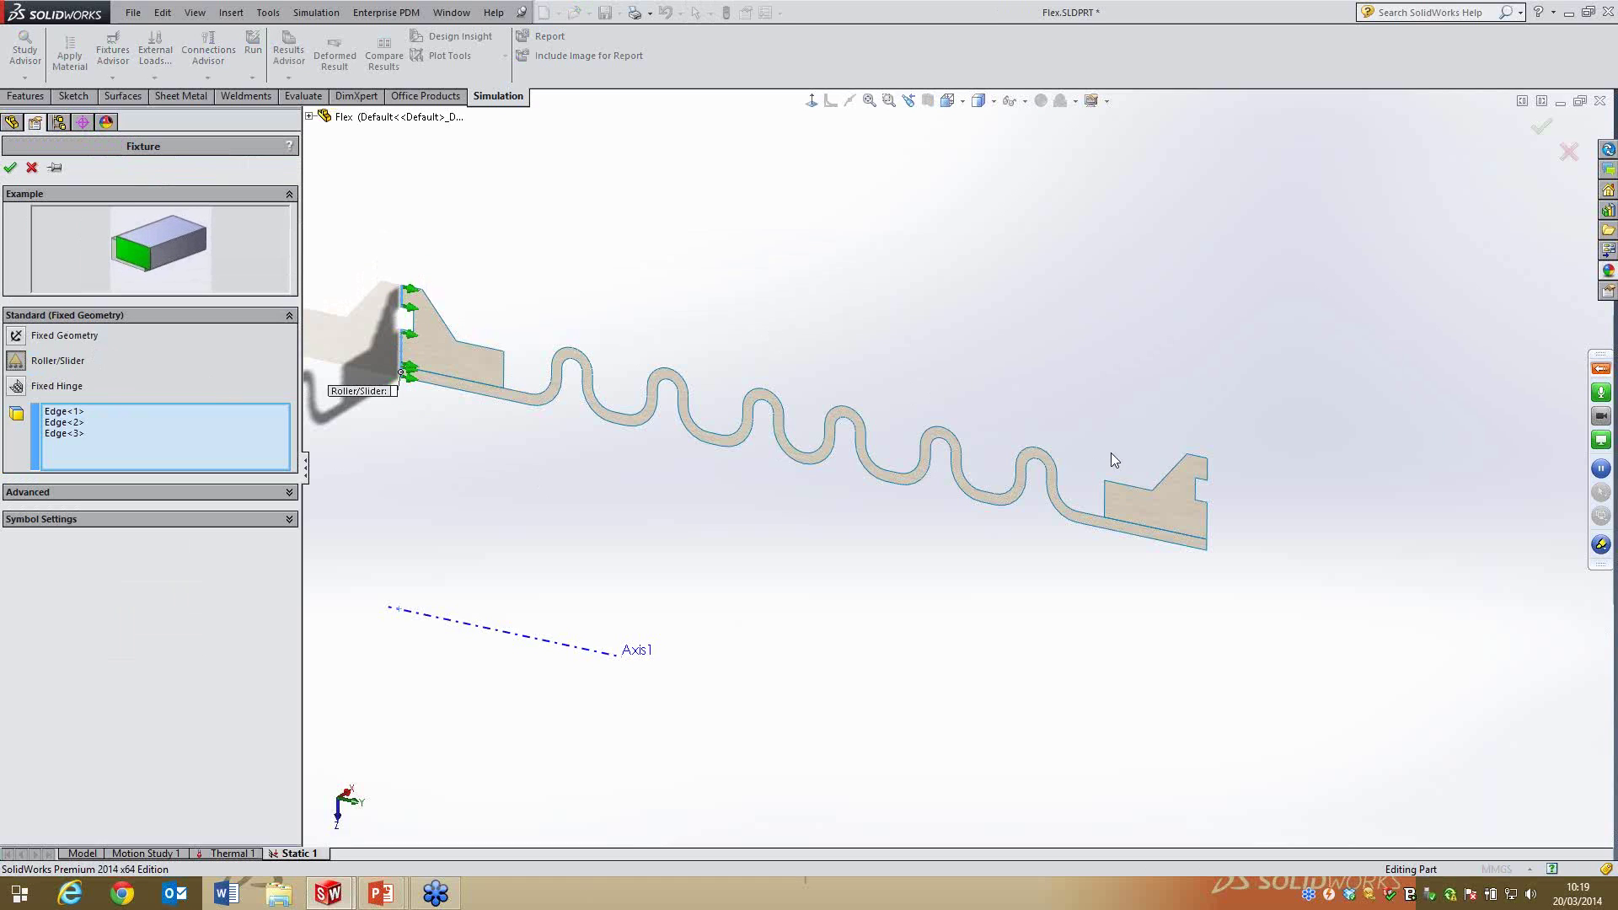
{"action": "left_click", "coordinate": [1210, 540]}
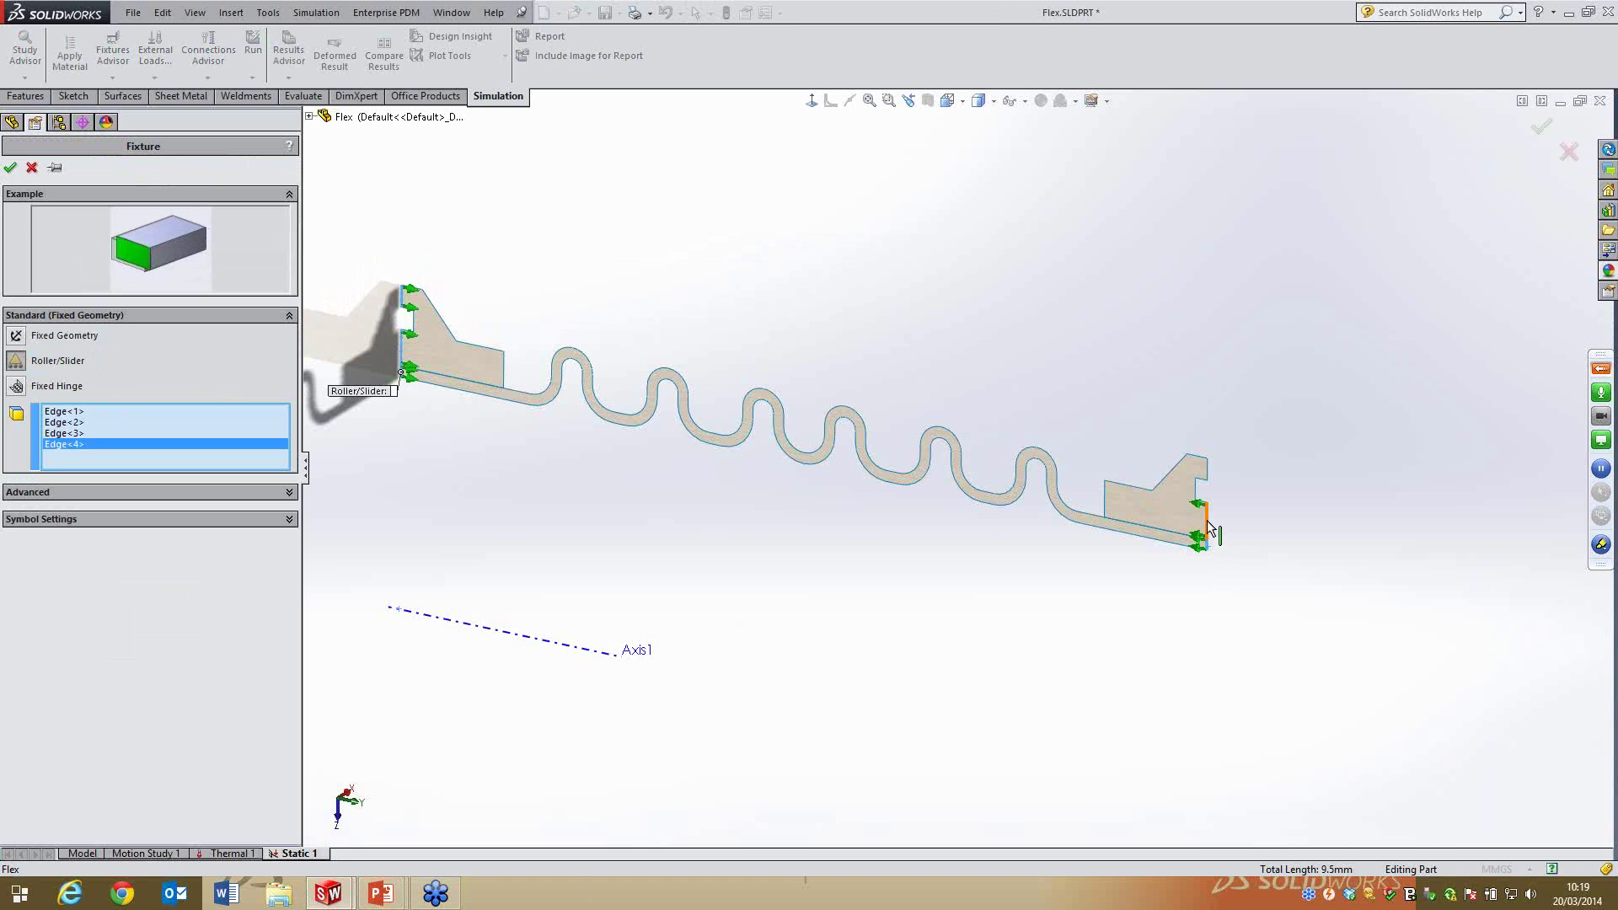
{"action": "left_click", "coordinate": [1210, 499]}
{"action": "left_click", "coordinate": [1222, 464]}
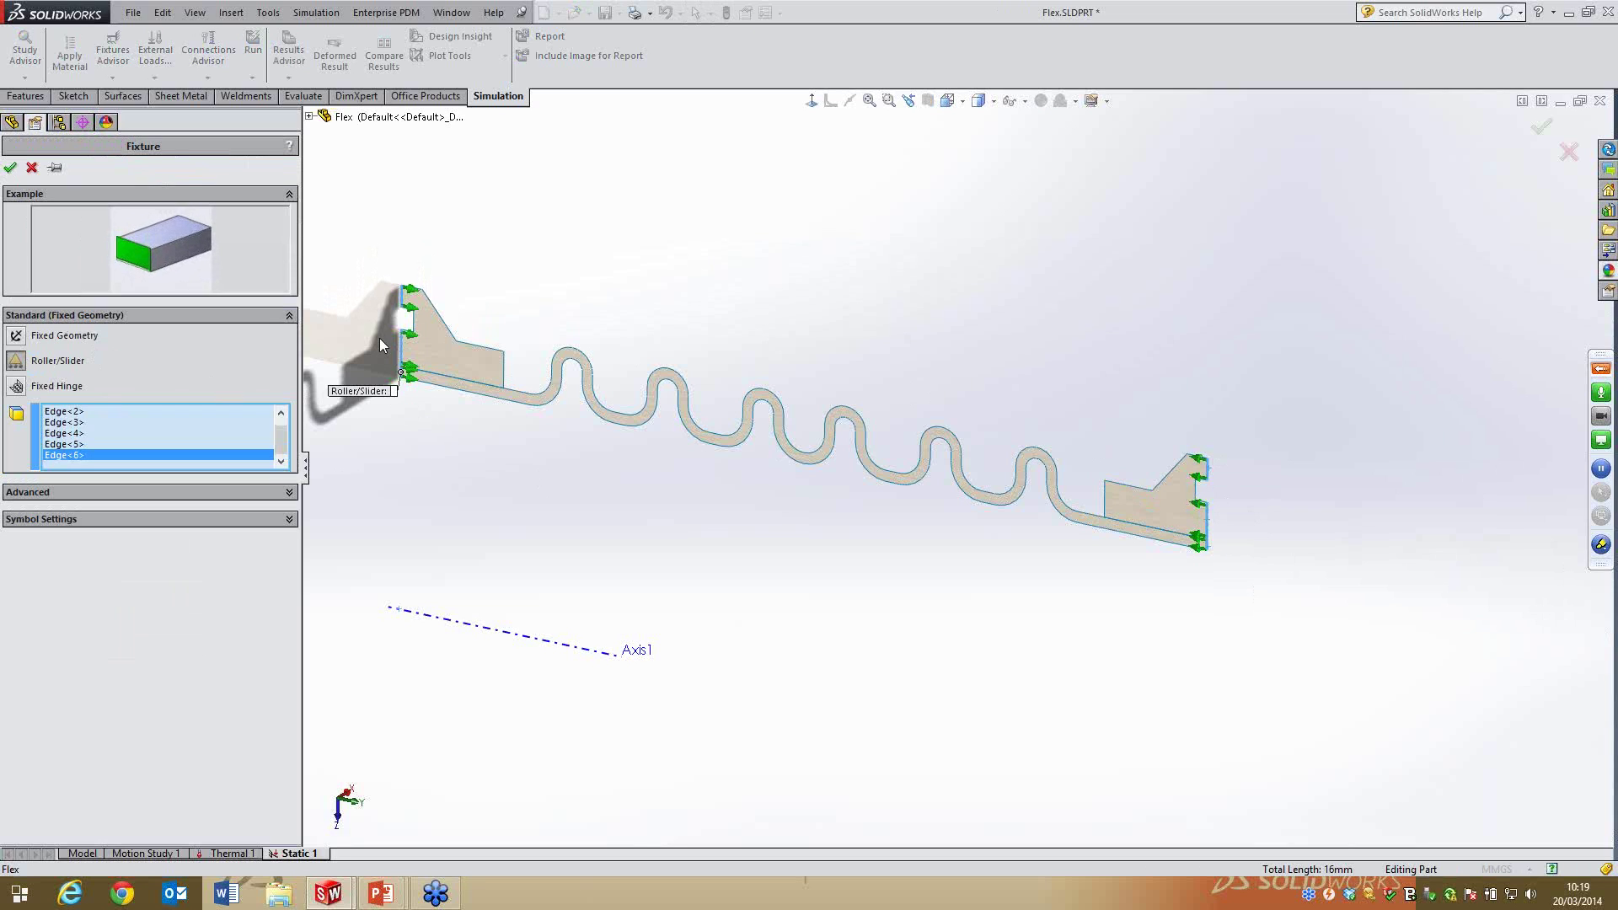
{"action": "left_click", "coordinate": [11, 170]}
Set the Static 1 study to take temperatures from Thermal 1, with a zero-strain reference temperature of 24 °C
{"action": "left_click", "coordinate": [68, 394]}
{"action": "right_click", "coordinate": [62, 362]}
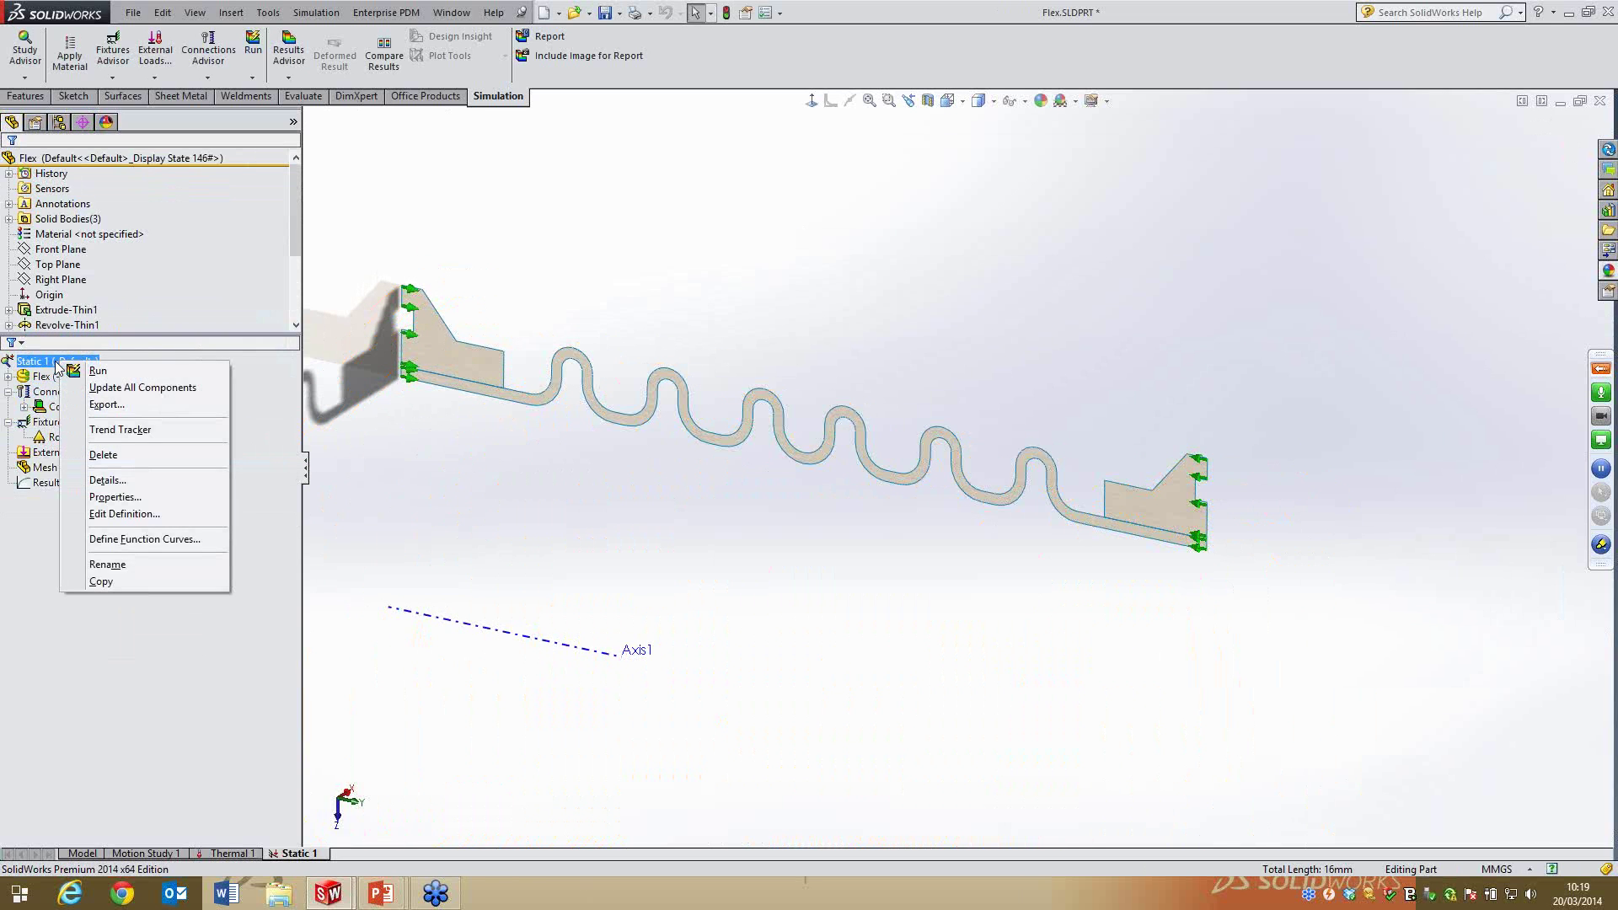
{"action": "left_click", "coordinate": [113, 497]}
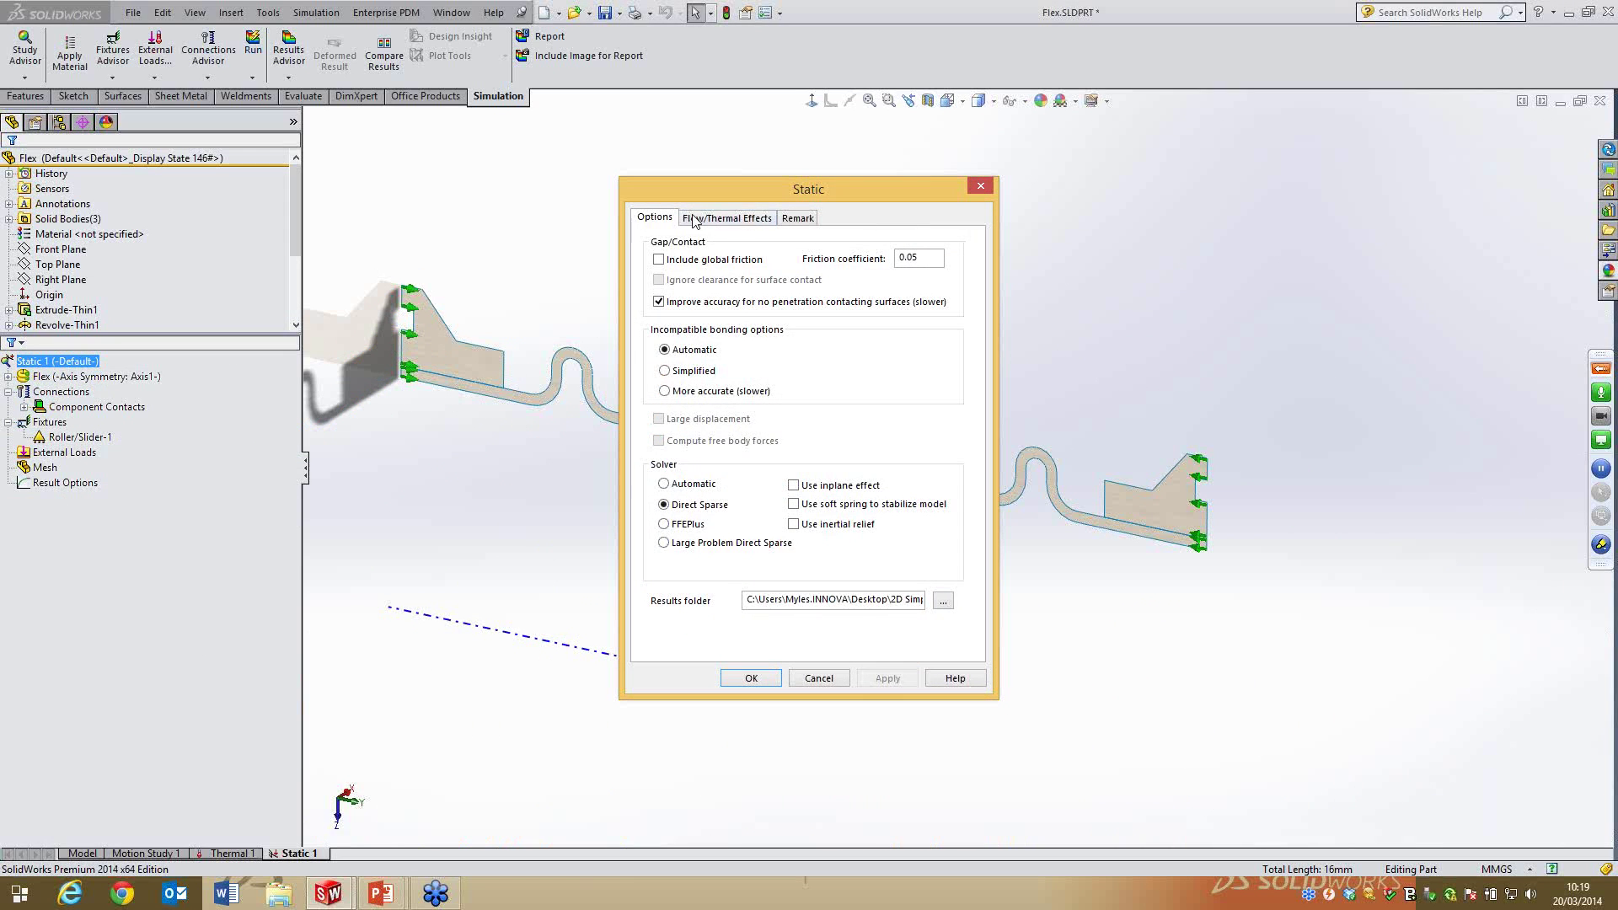
{"action": "left_click", "coordinate": [730, 219]}
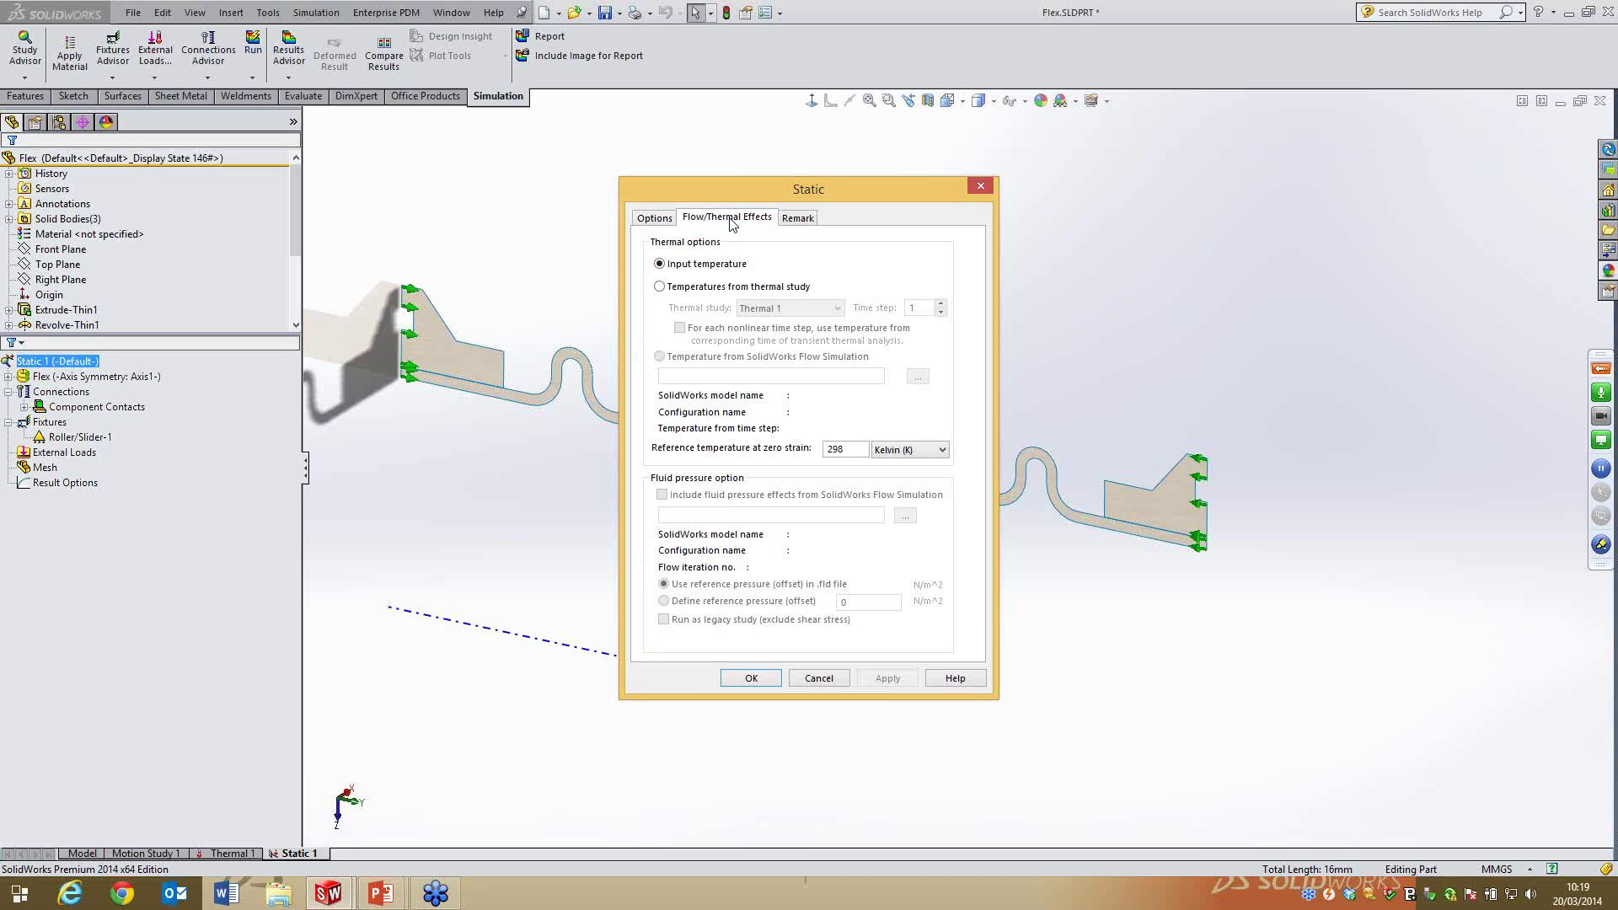
{"action": "left_click", "coordinate": [705, 288]}
{"action": "left_click", "coordinate": [782, 312]}
{"action": "left_click", "coordinate": [786, 308]}
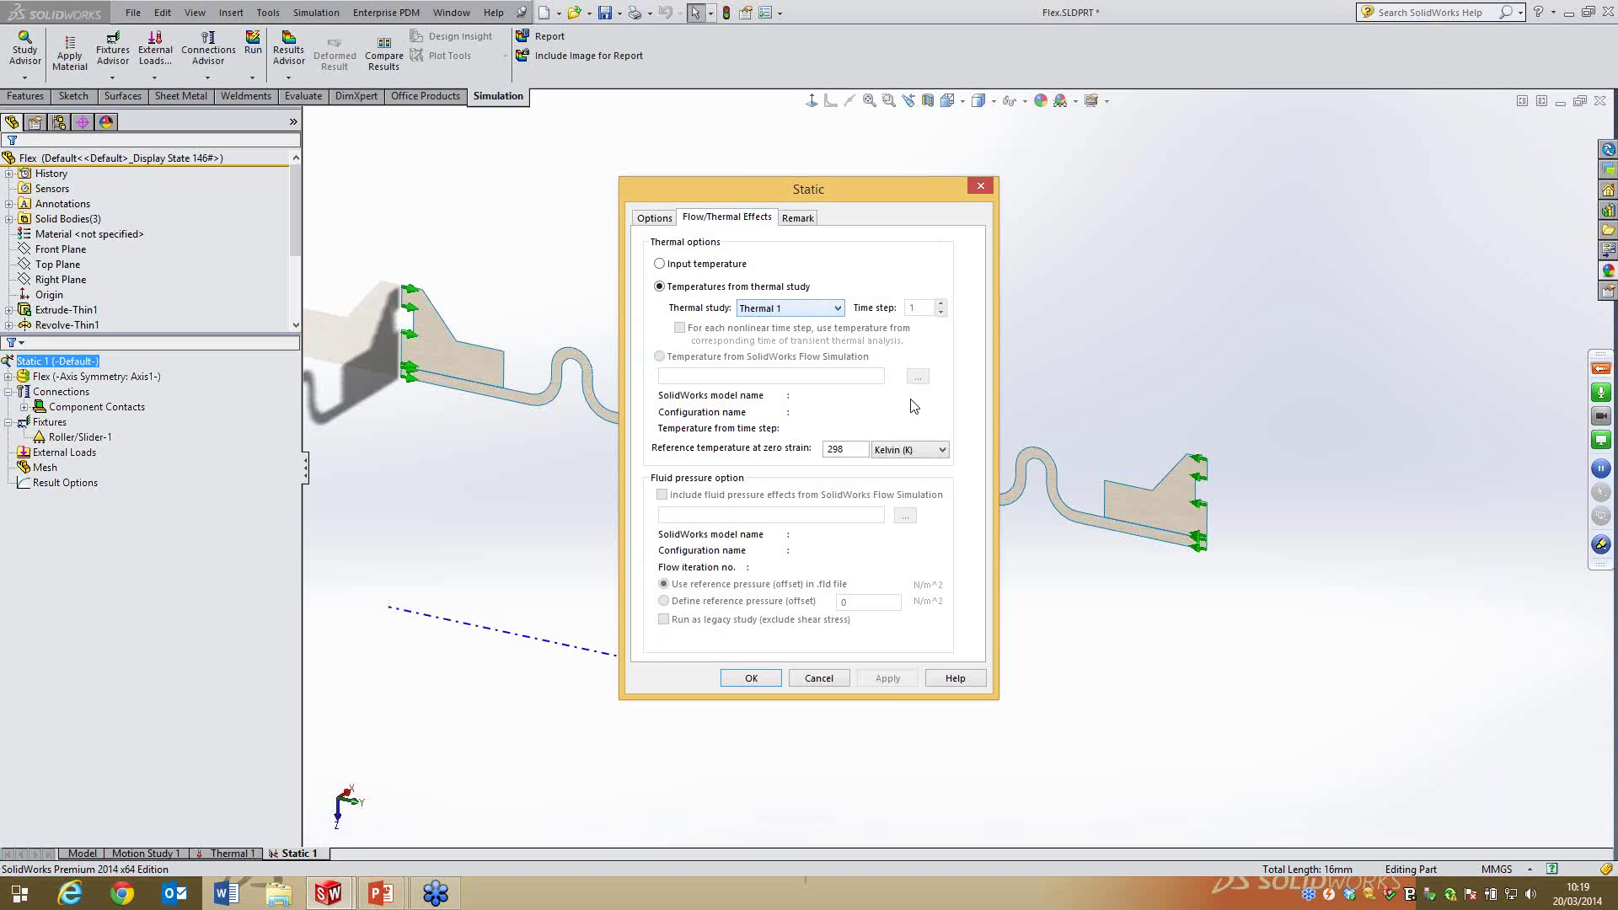
{"action": "left_click", "coordinate": [943, 452]}
{"action": "left_click", "coordinate": [925, 487]}
{"action": "type", "text": "30"}
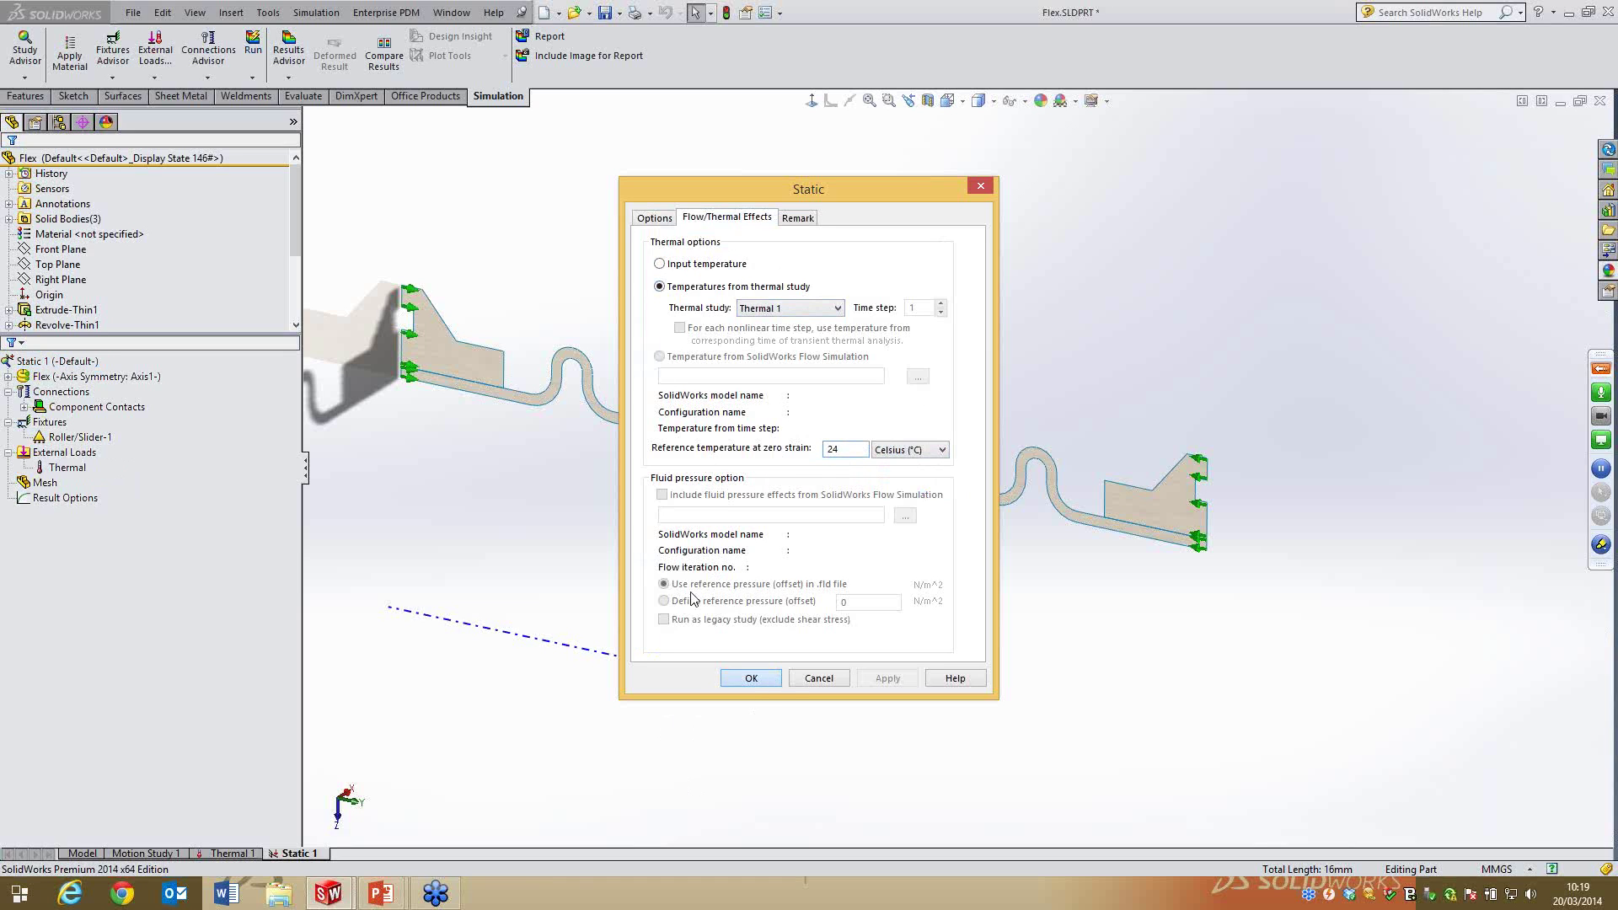
{"action": "left_click", "coordinate": [751, 678]}
Mesh the bellows section with a curvature-based mesh at the finest density, using a 0.43421358 mm element size
{"action": "left_click", "coordinate": [65, 451]}
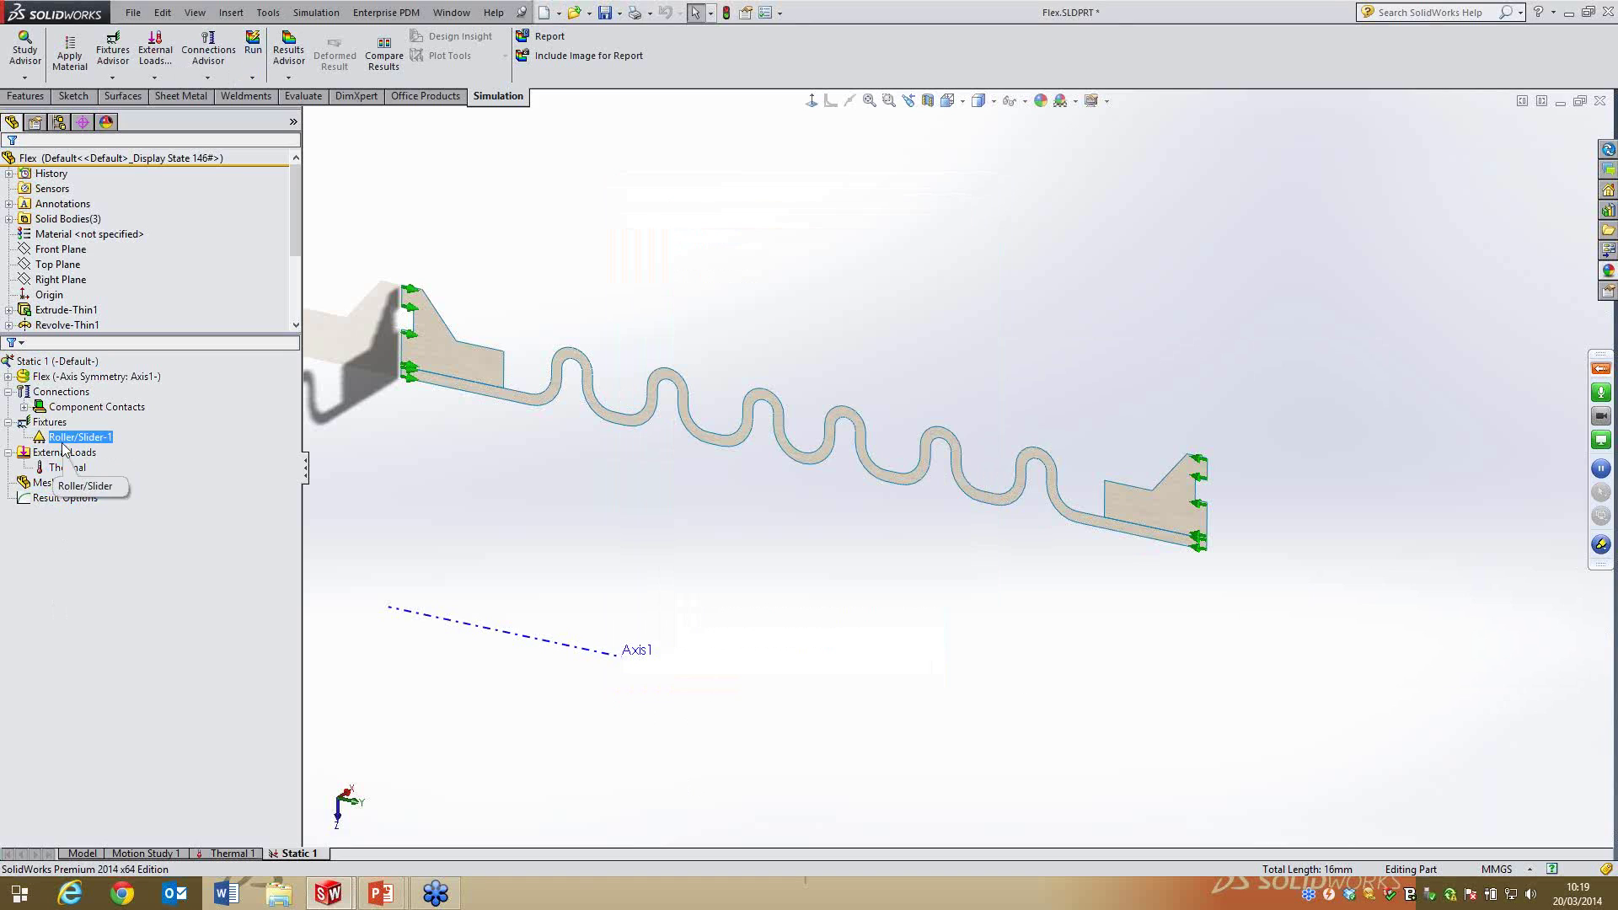
{"action": "left_click", "coordinate": [53, 362]}
{"action": "right_click", "coordinate": [55, 363]}
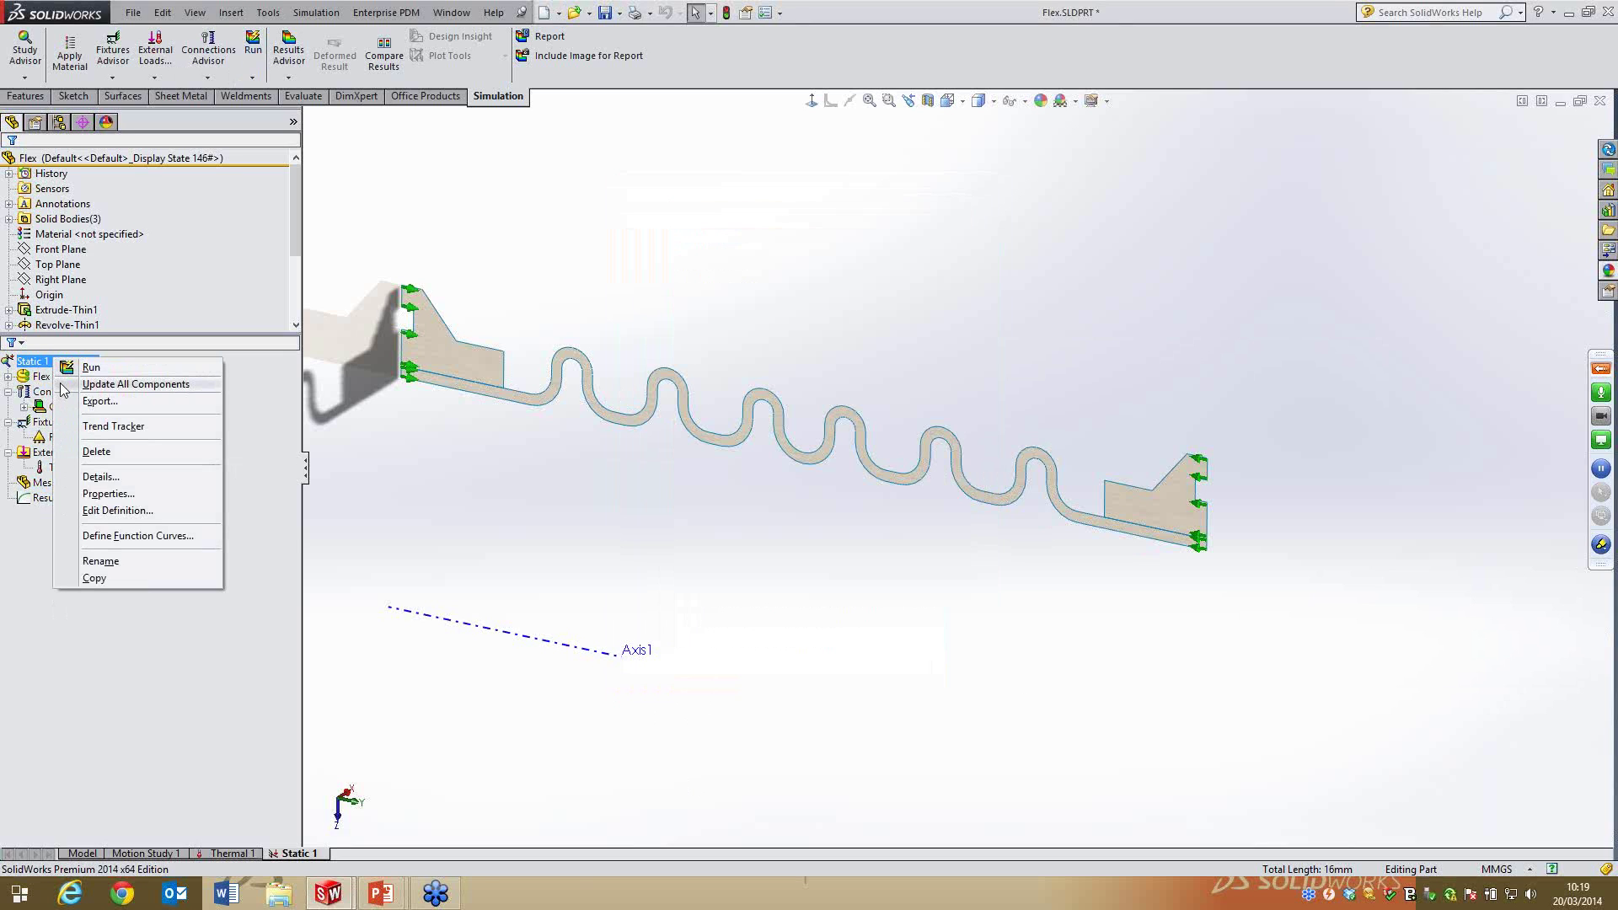
{"action": "left_click", "coordinate": [42, 482]}
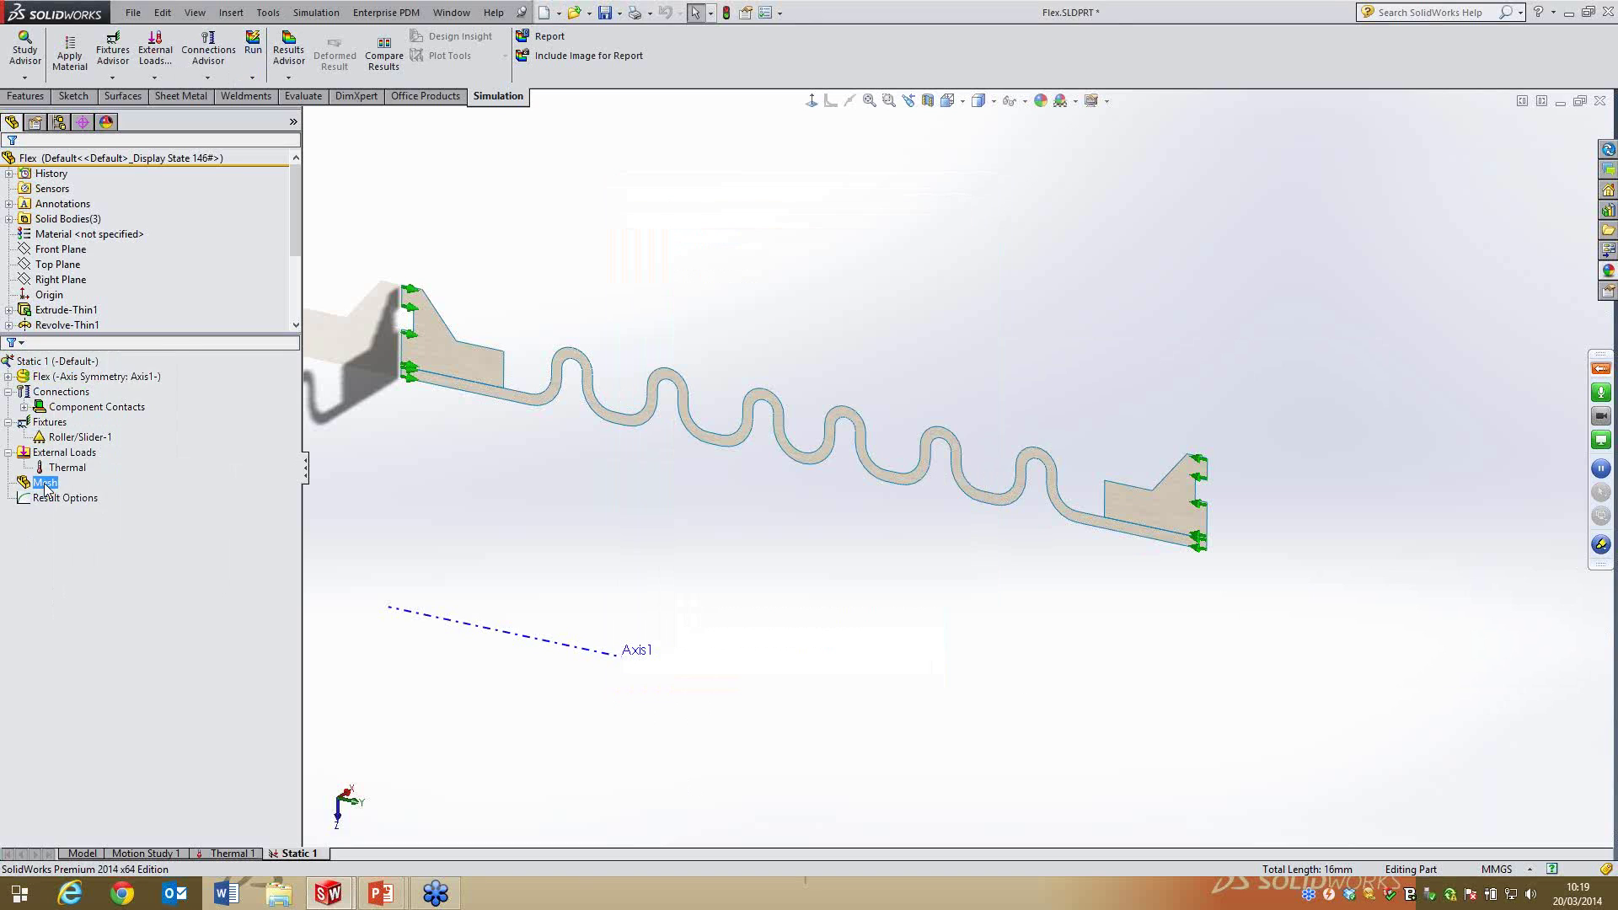
{"action": "right_click", "coordinate": [44, 483]}
{"action": "left_click", "coordinate": [104, 493]}
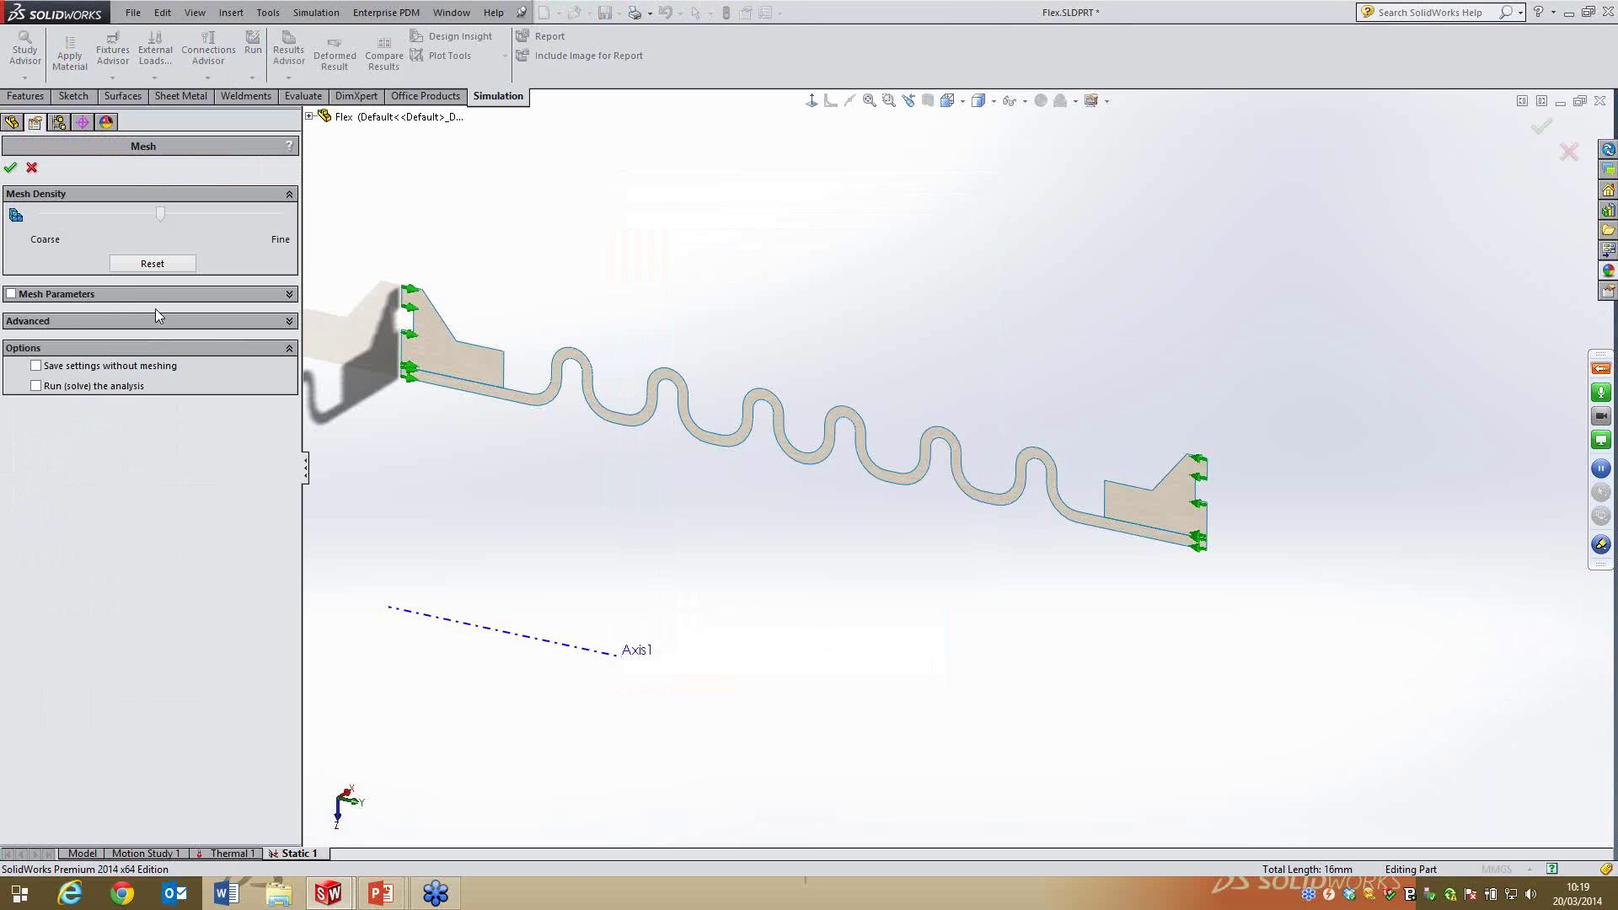
{"action": "left_click", "coordinate": [93, 294]}
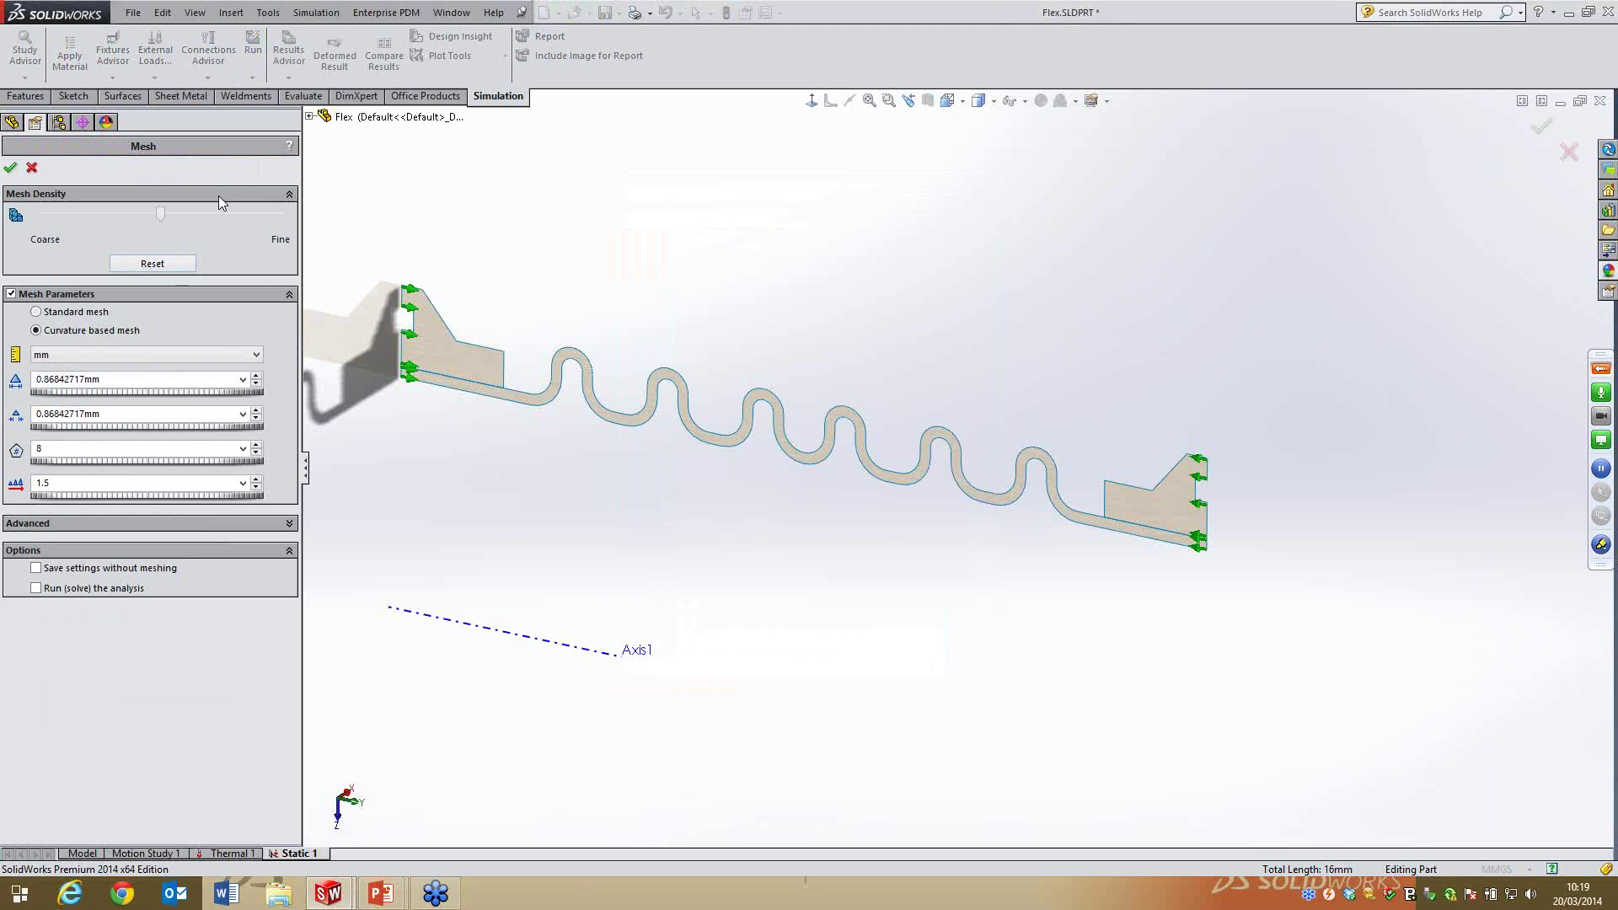
{"action": "left_click_drag", "start_coordinate": [163, 213], "coordinate": [300, 214]}
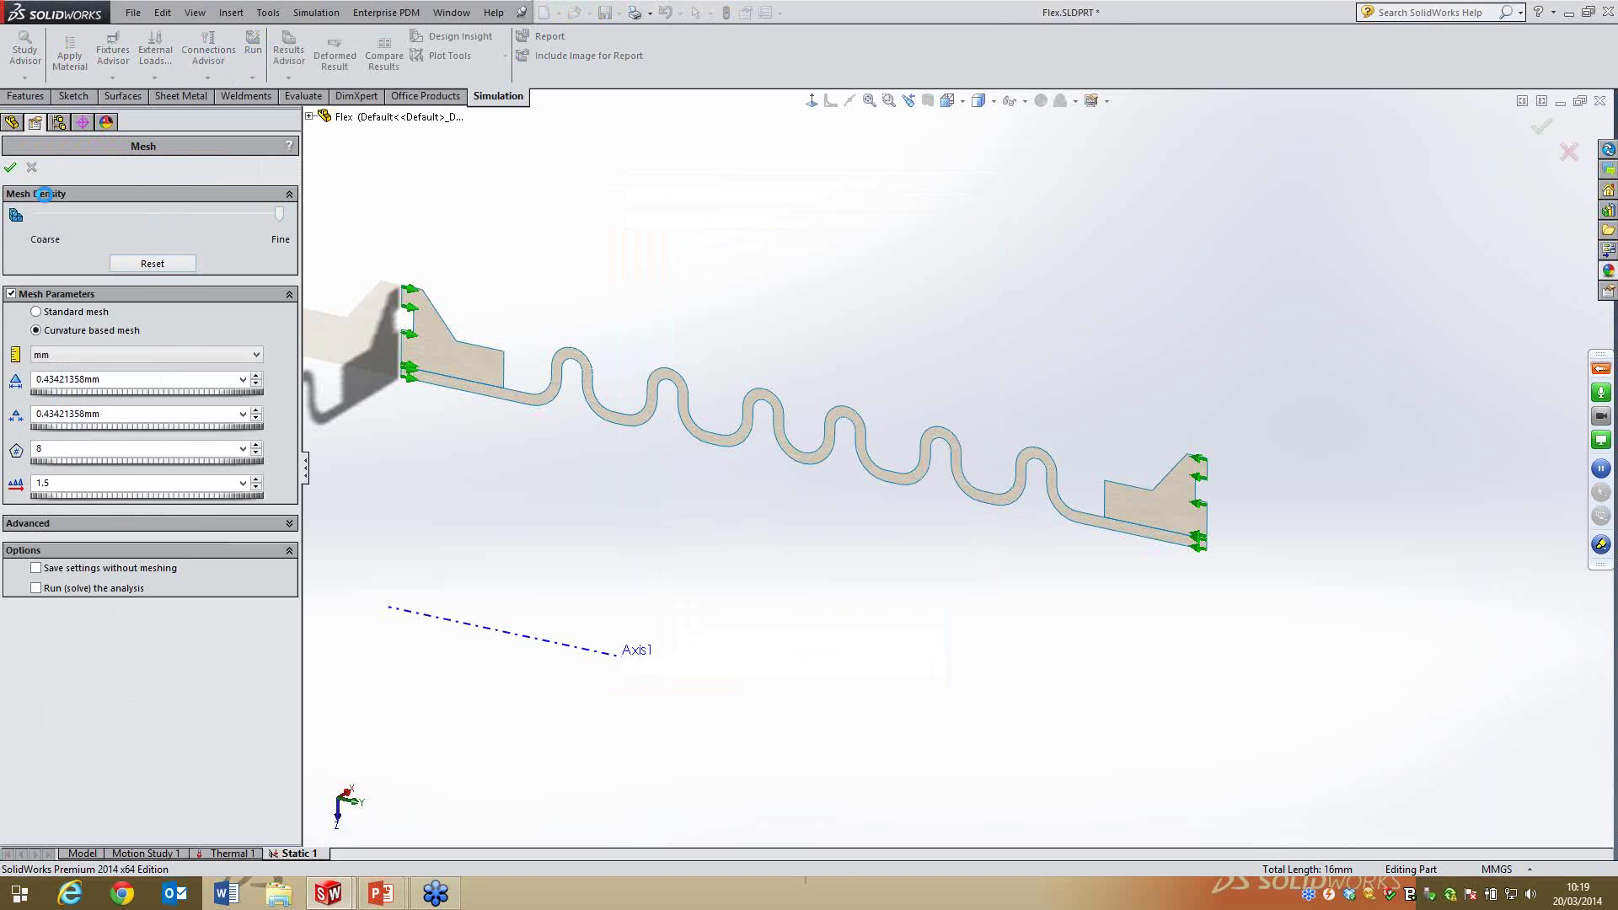
{"action": "left_click", "coordinate": [10, 167]}
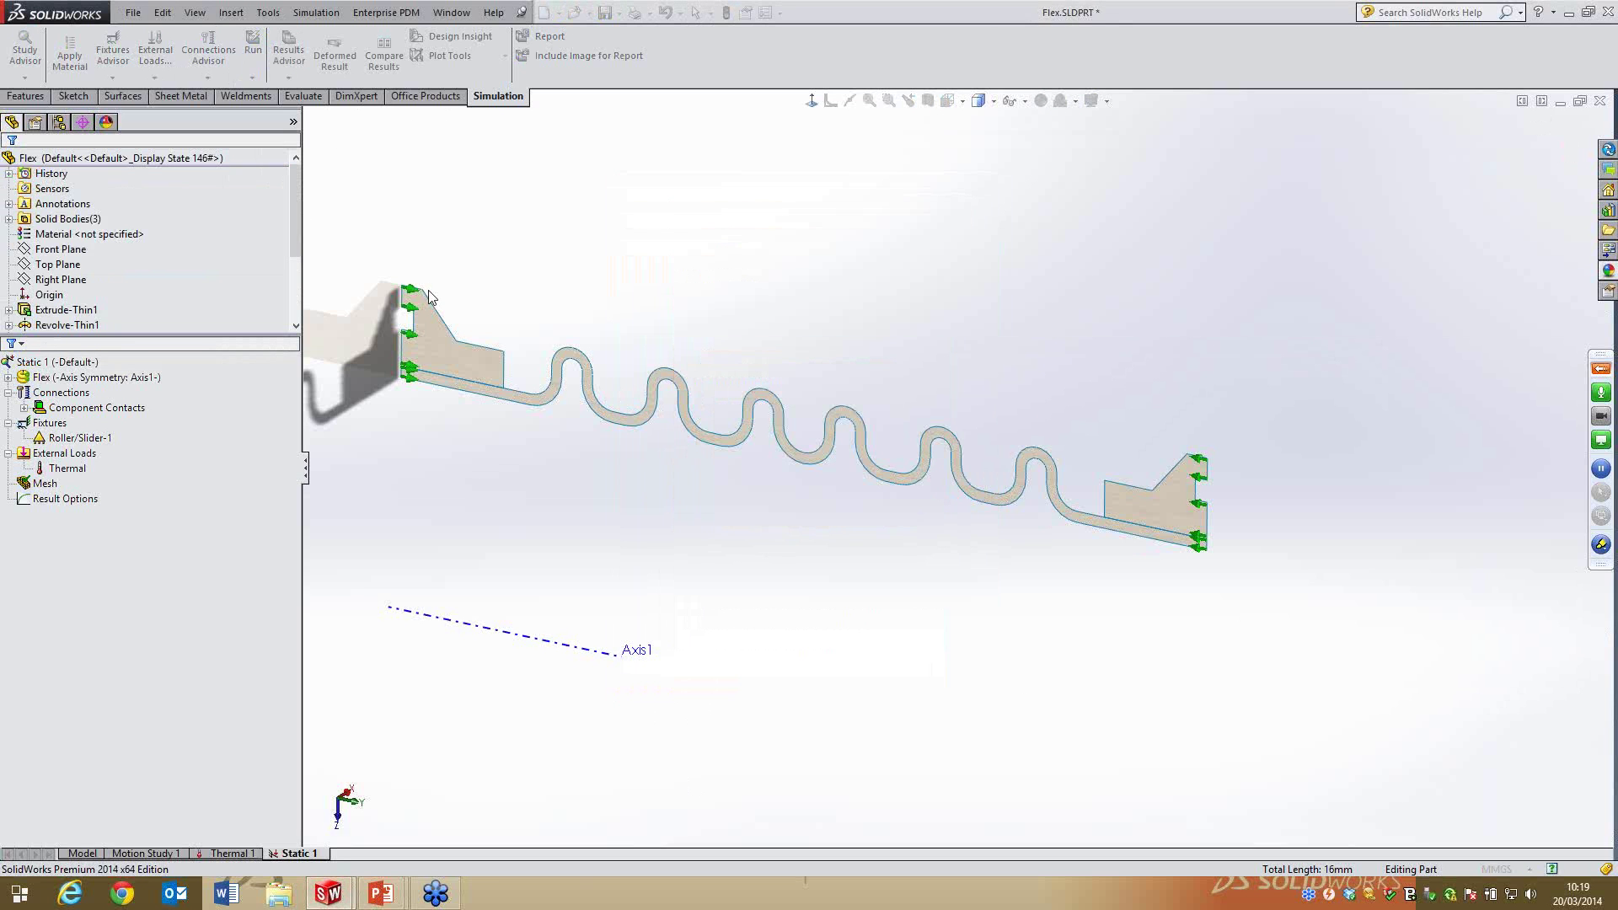
Try to run the Static 1 study
{"action": "left_click", "coordinate": [52, 363]}
{"action": "right_click", "coordinate": [52, 368]}
{"action": "left_click", "coordinate": [159, 391]}
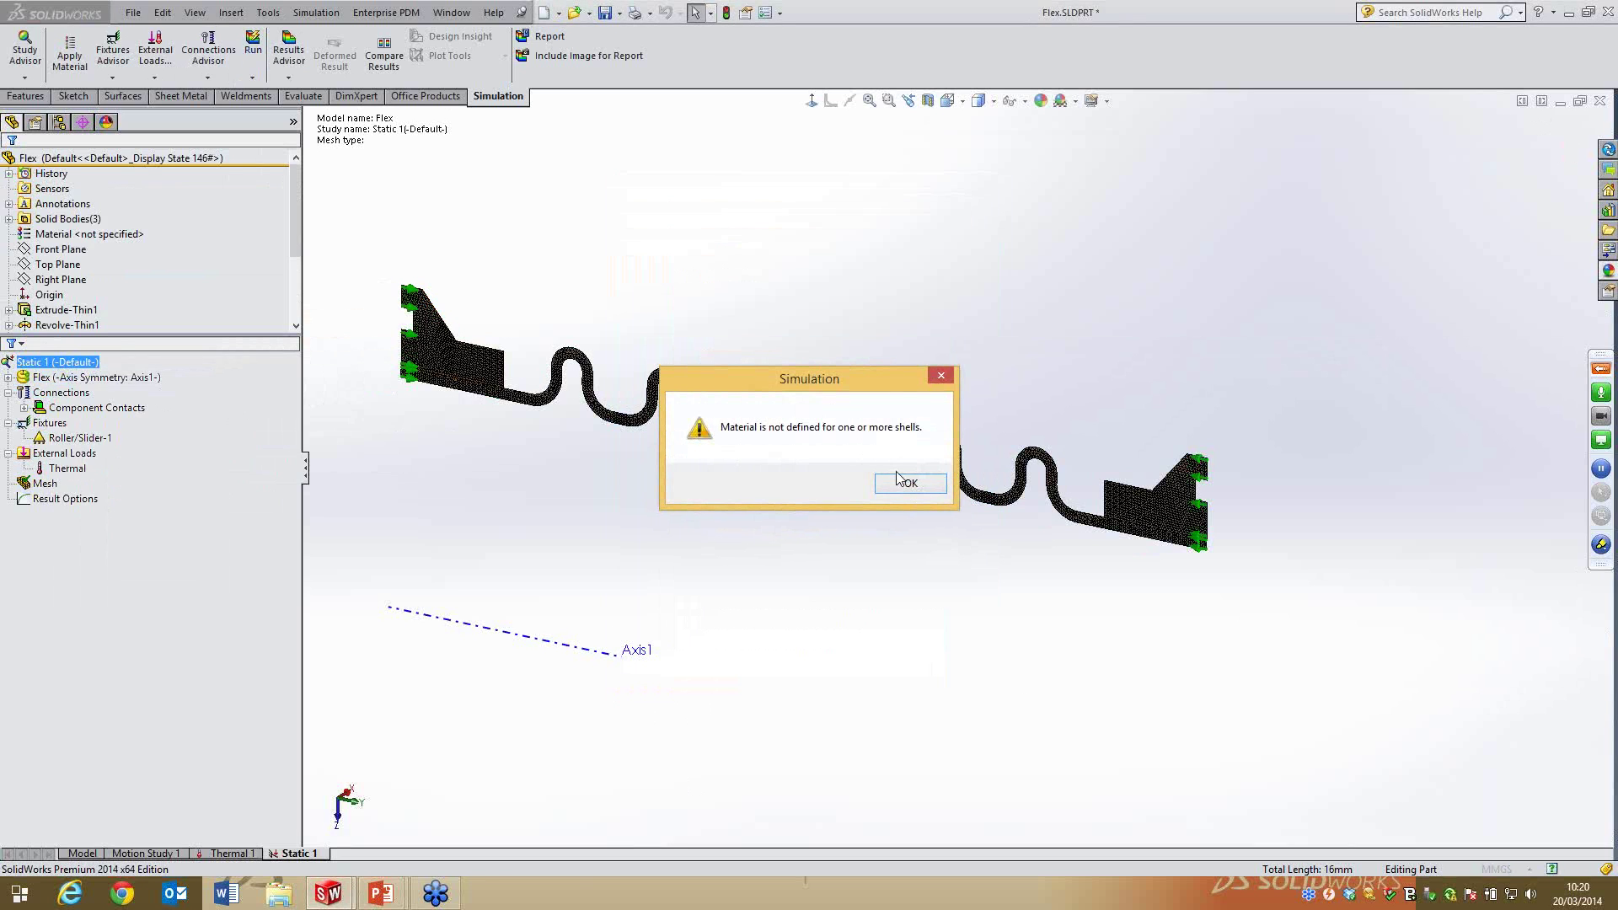
{"action": "left_click", "coordinate": [911, 484]}
Apply AISI 304 steel to all bodies of the Flex part in the Static 1 study
{"action": "right_click", "coordinate": [92, 377]}
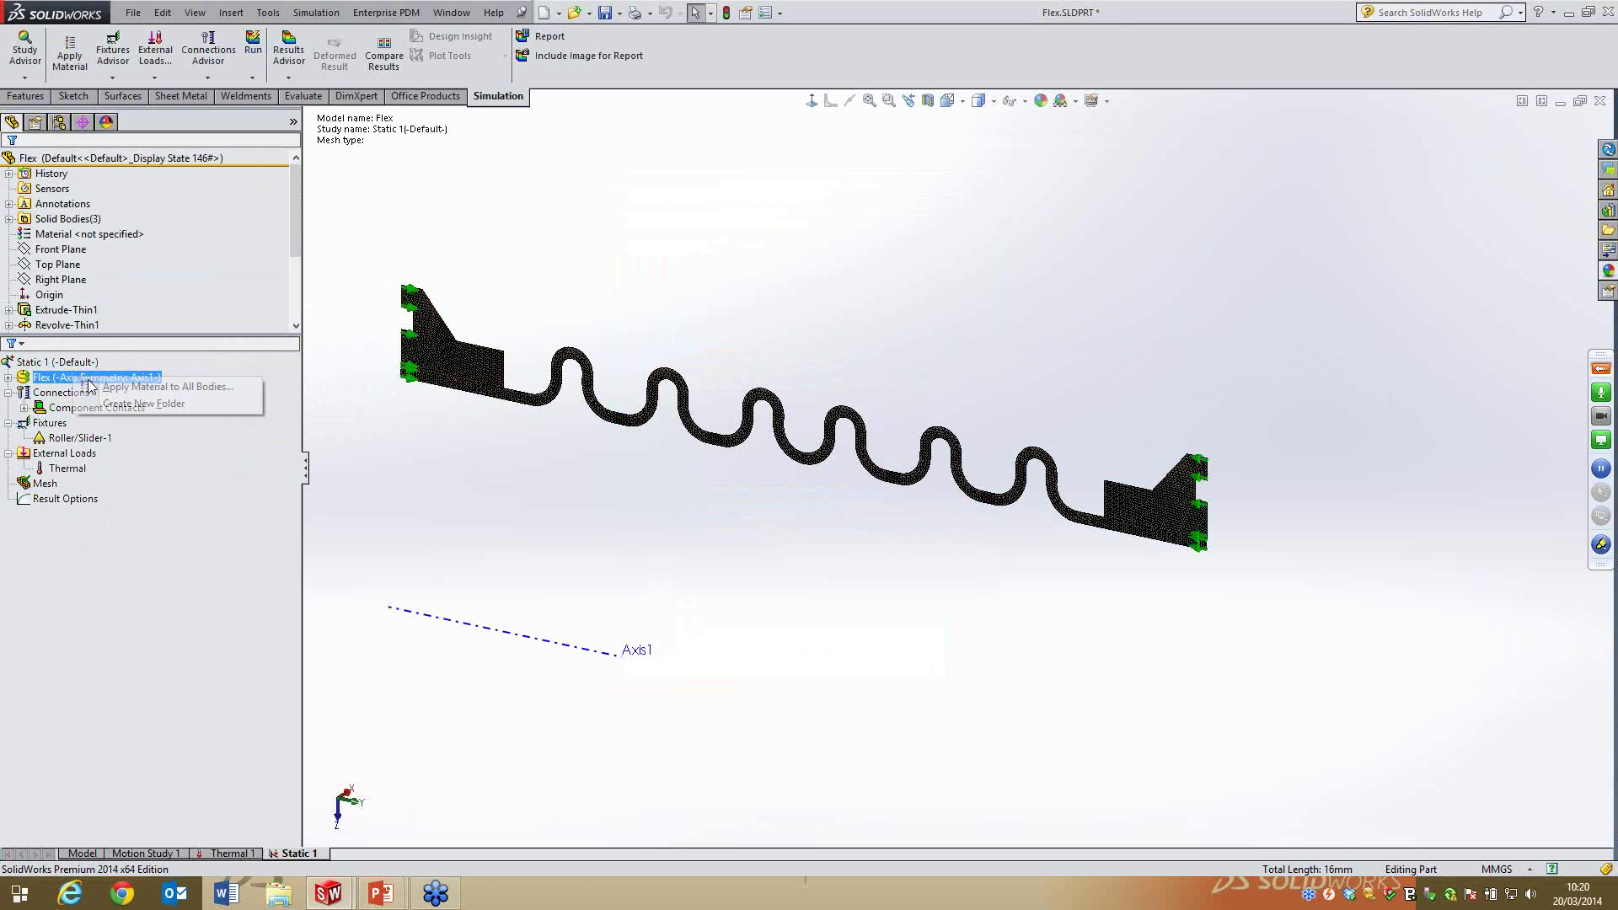
{"action": "left_click", "coordinate": [193, 405]}
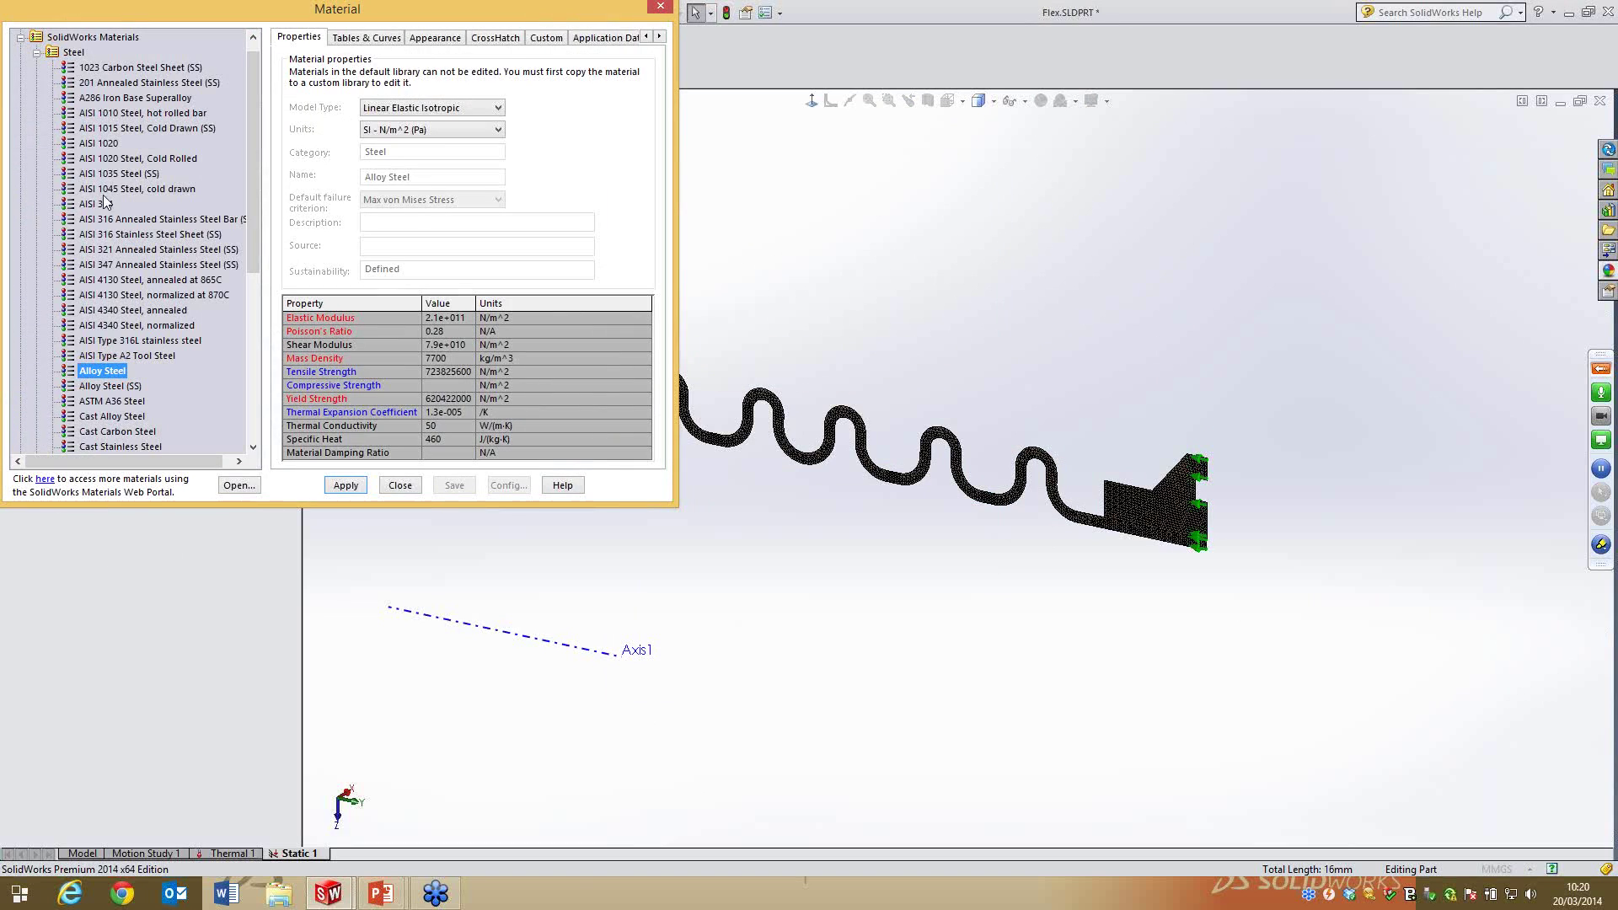
{"action": "left_click", "coordinate": [99, 204]}
{"action": "left_click", "coordinate": [345, 485]}
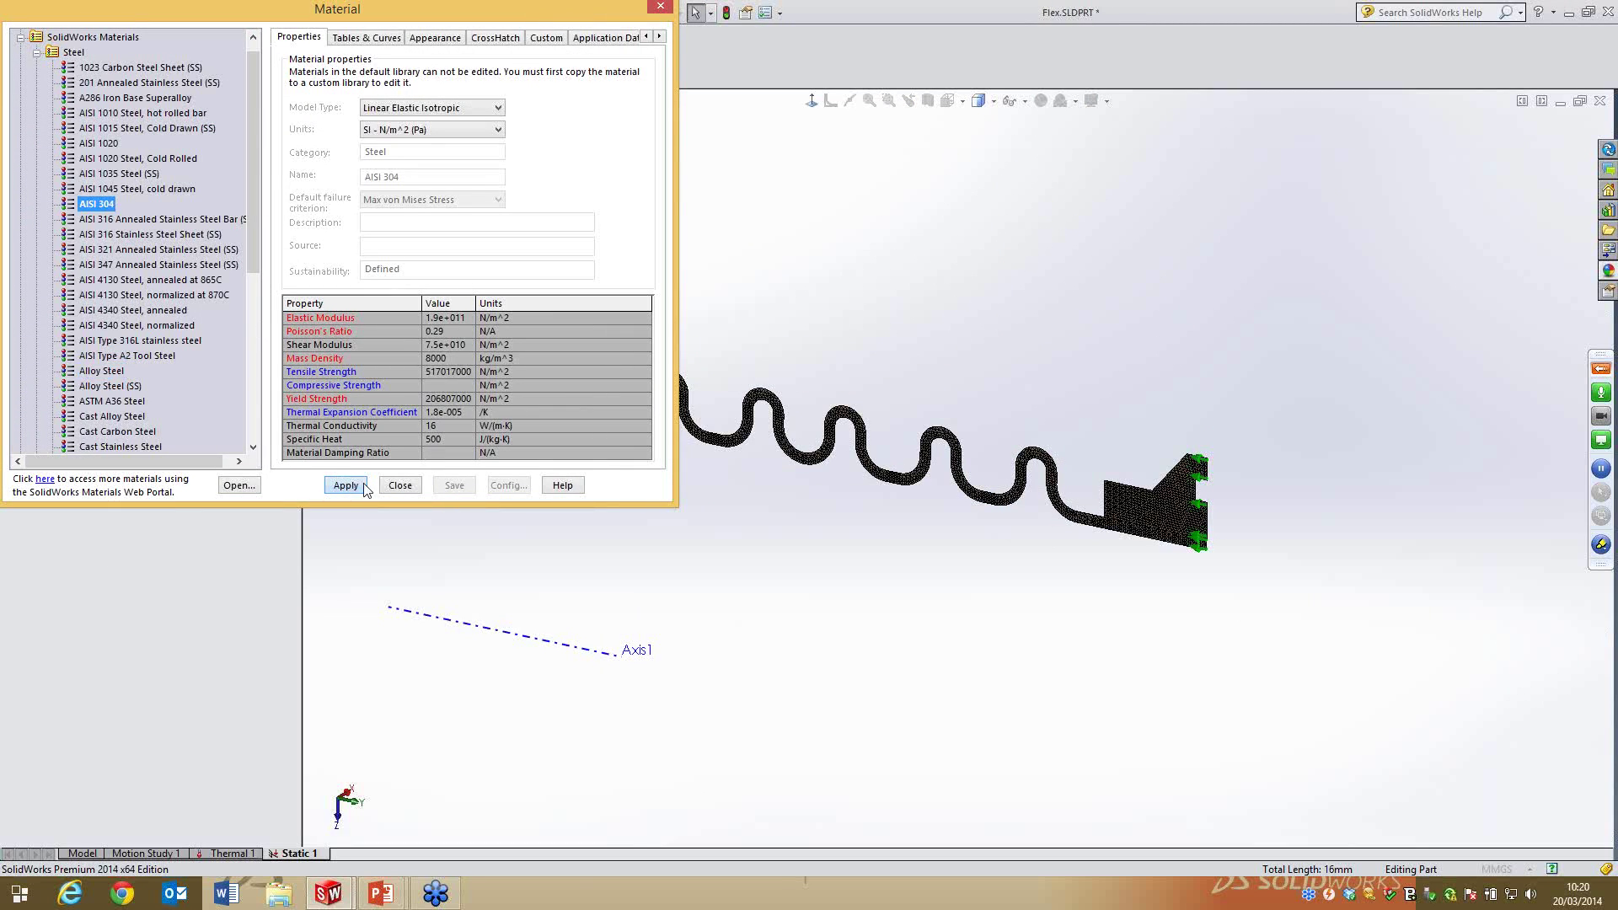
{"action": "left_click", "coordinate": [399, 485]}
Run the Static 1 study with the assigned material and show its von Mises stress result as a 3D plot
{"action": "right_click", "coordinate": [104, 360]}
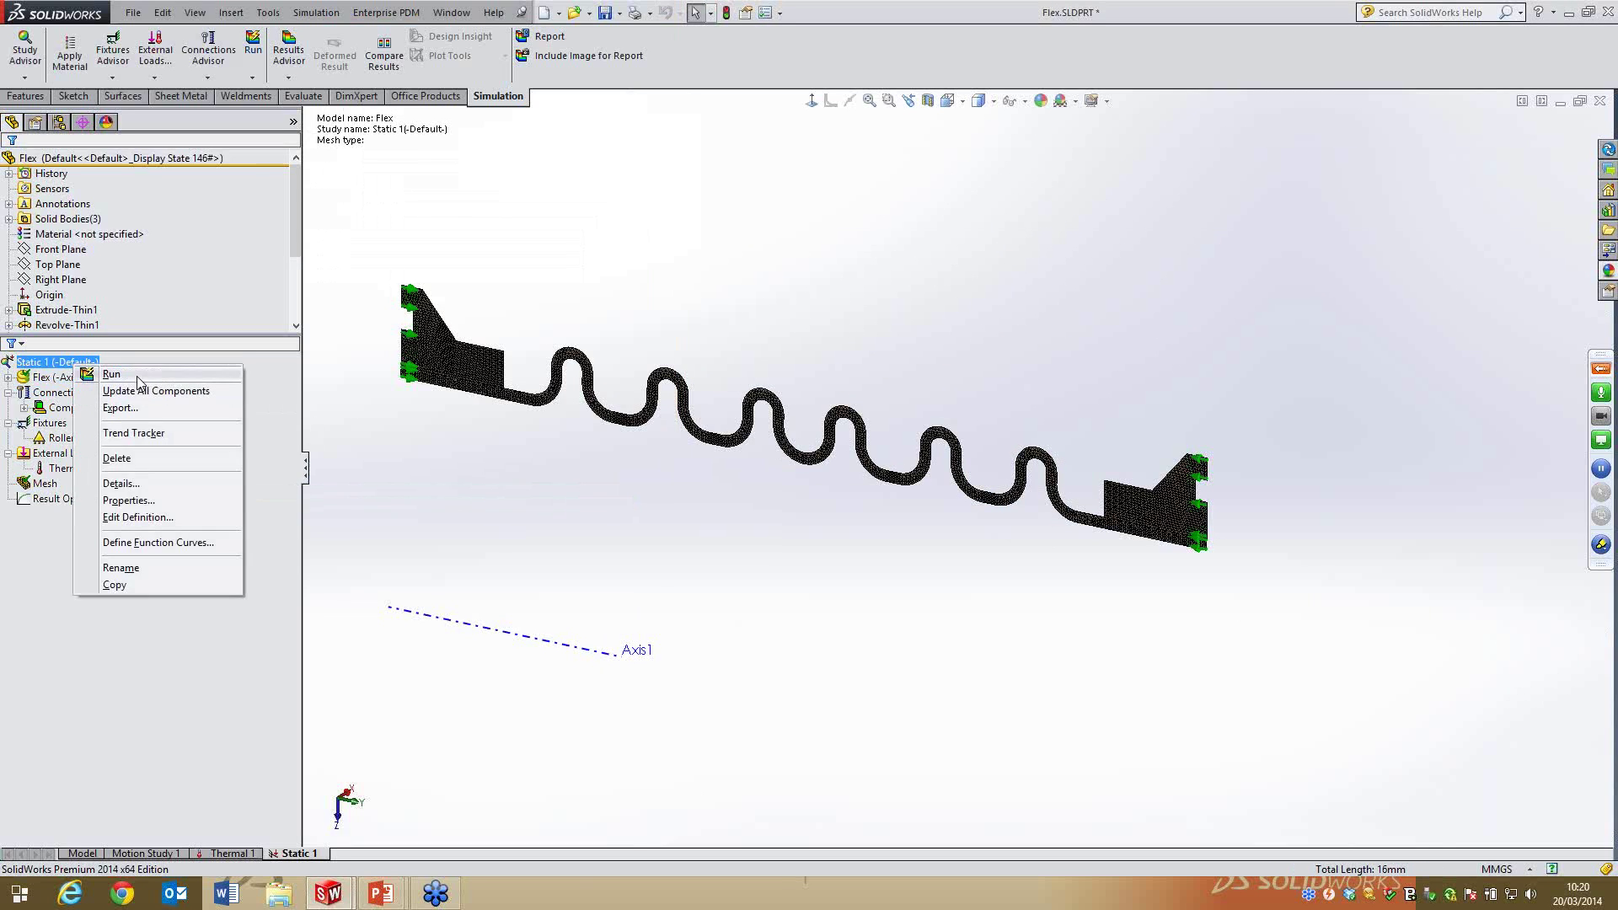
{"action": "left_click", "coordinate": [111, 372]}
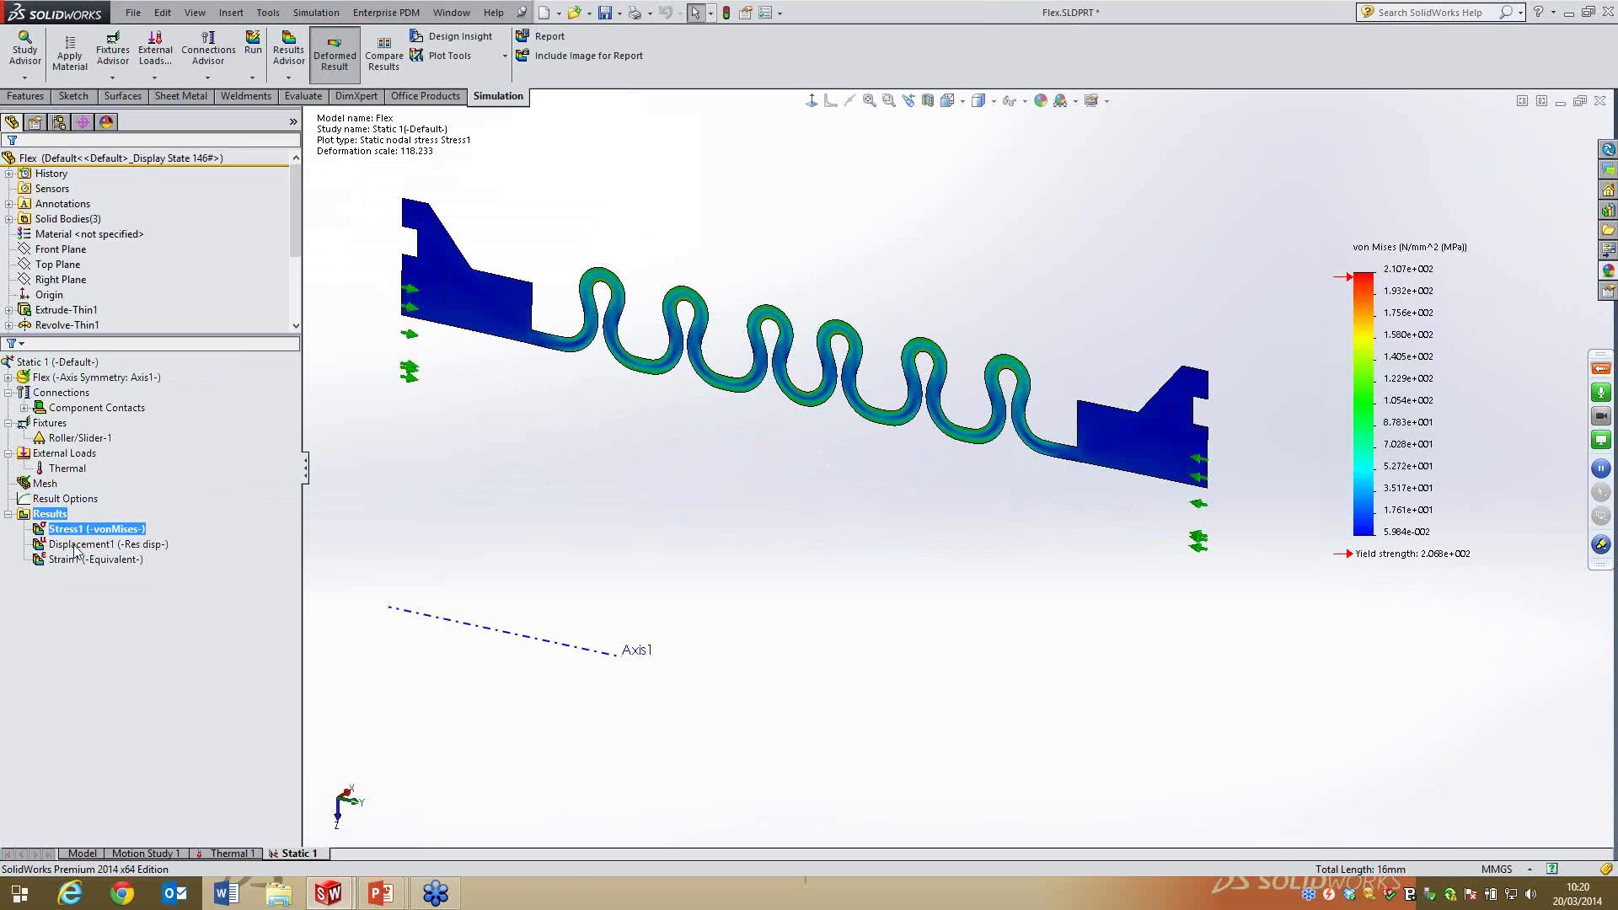
{"action": "right_click", "coordinate": [108, 532]}
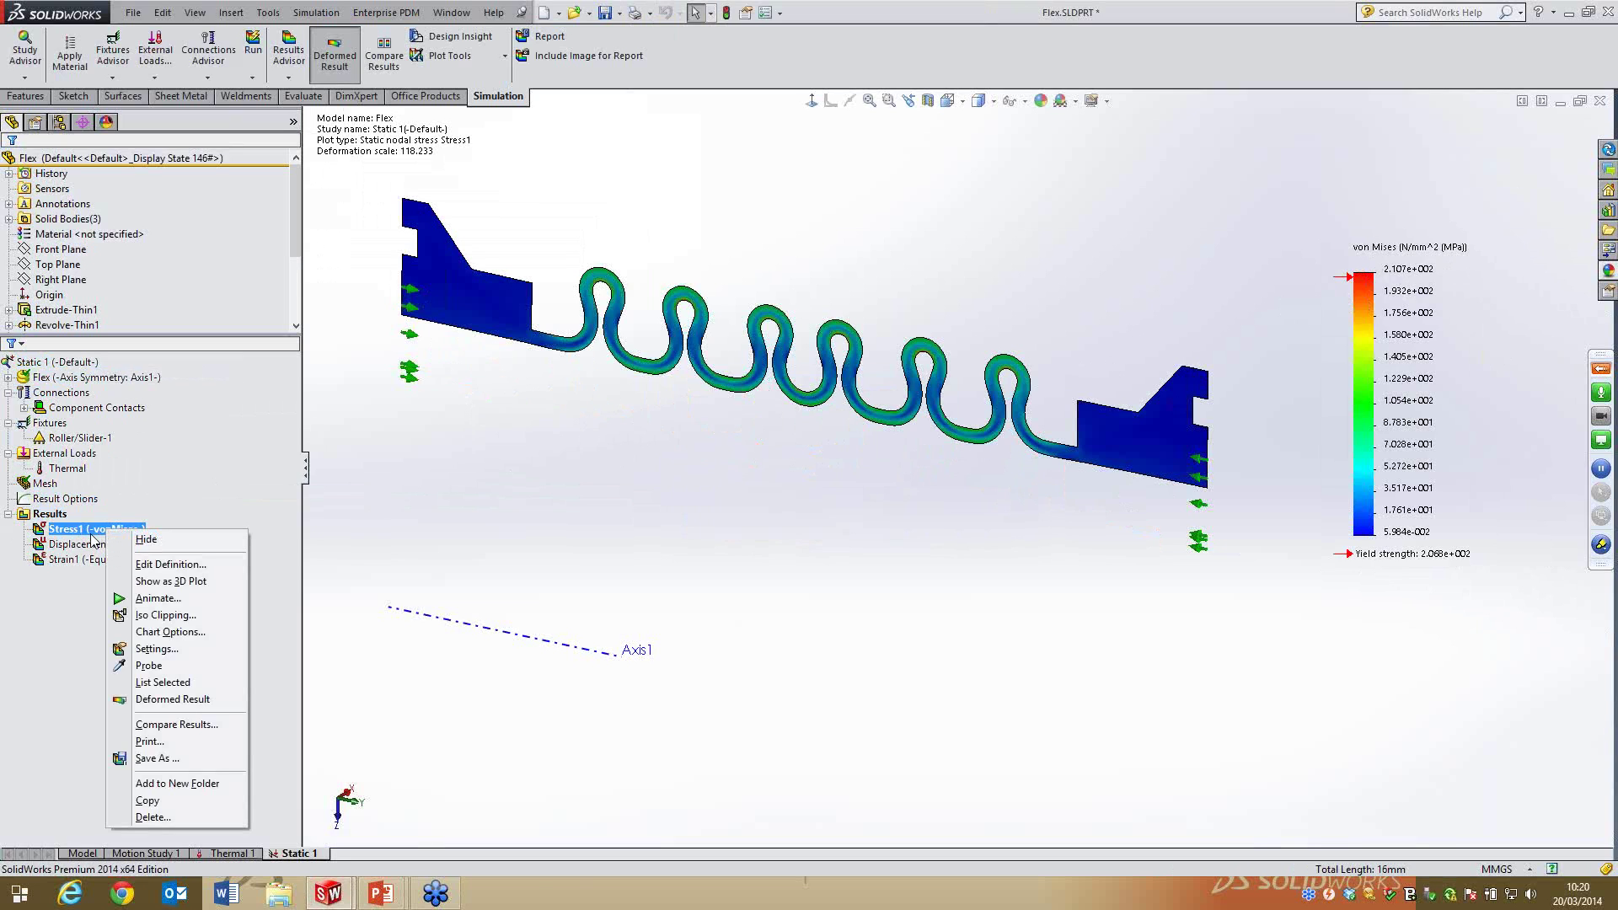
{"action": "left_click", "coordinate": [565, 462]}
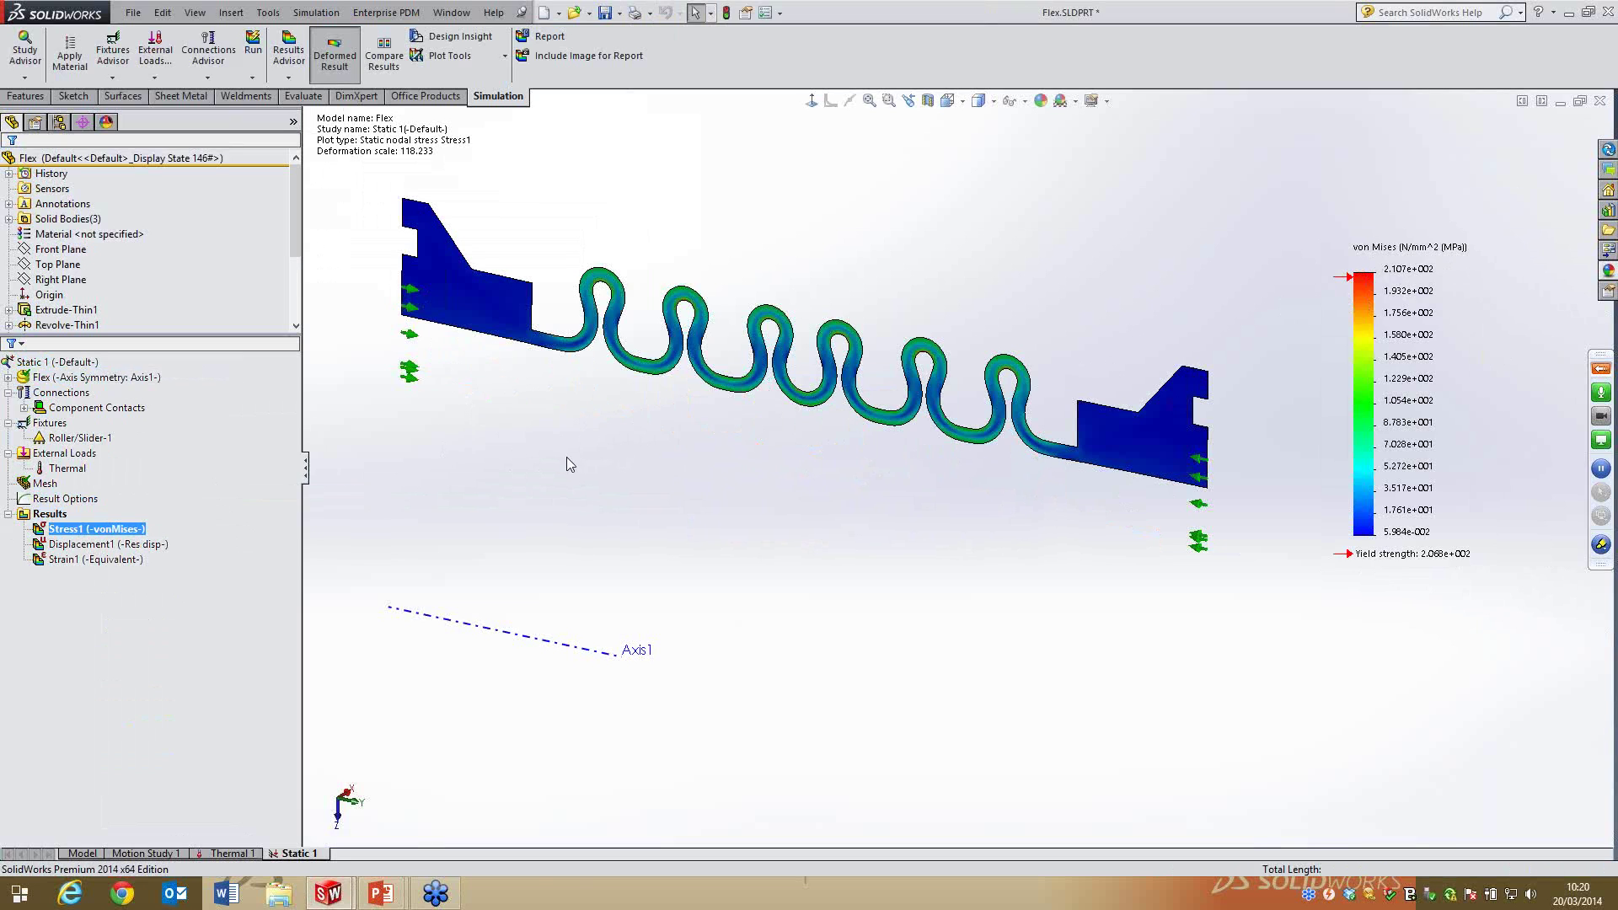
{"action": "middle_click_drag", "start_coordinate": [657, 512], "coordinate": [763, 513]}
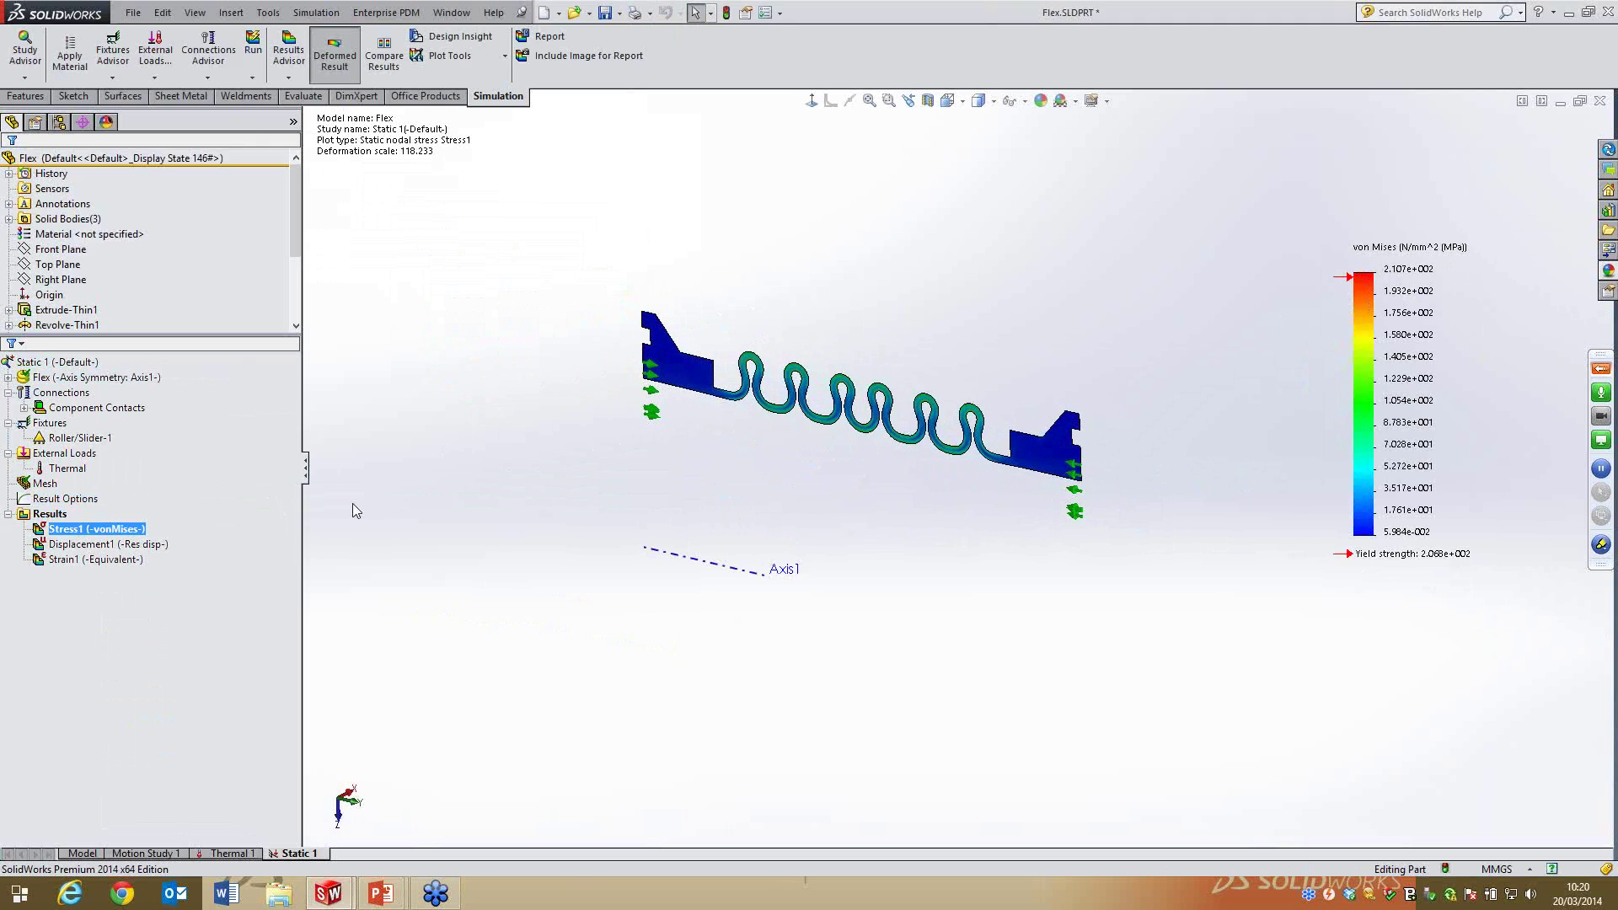
{"action": "right_click", "coordinate": [123, 534]}
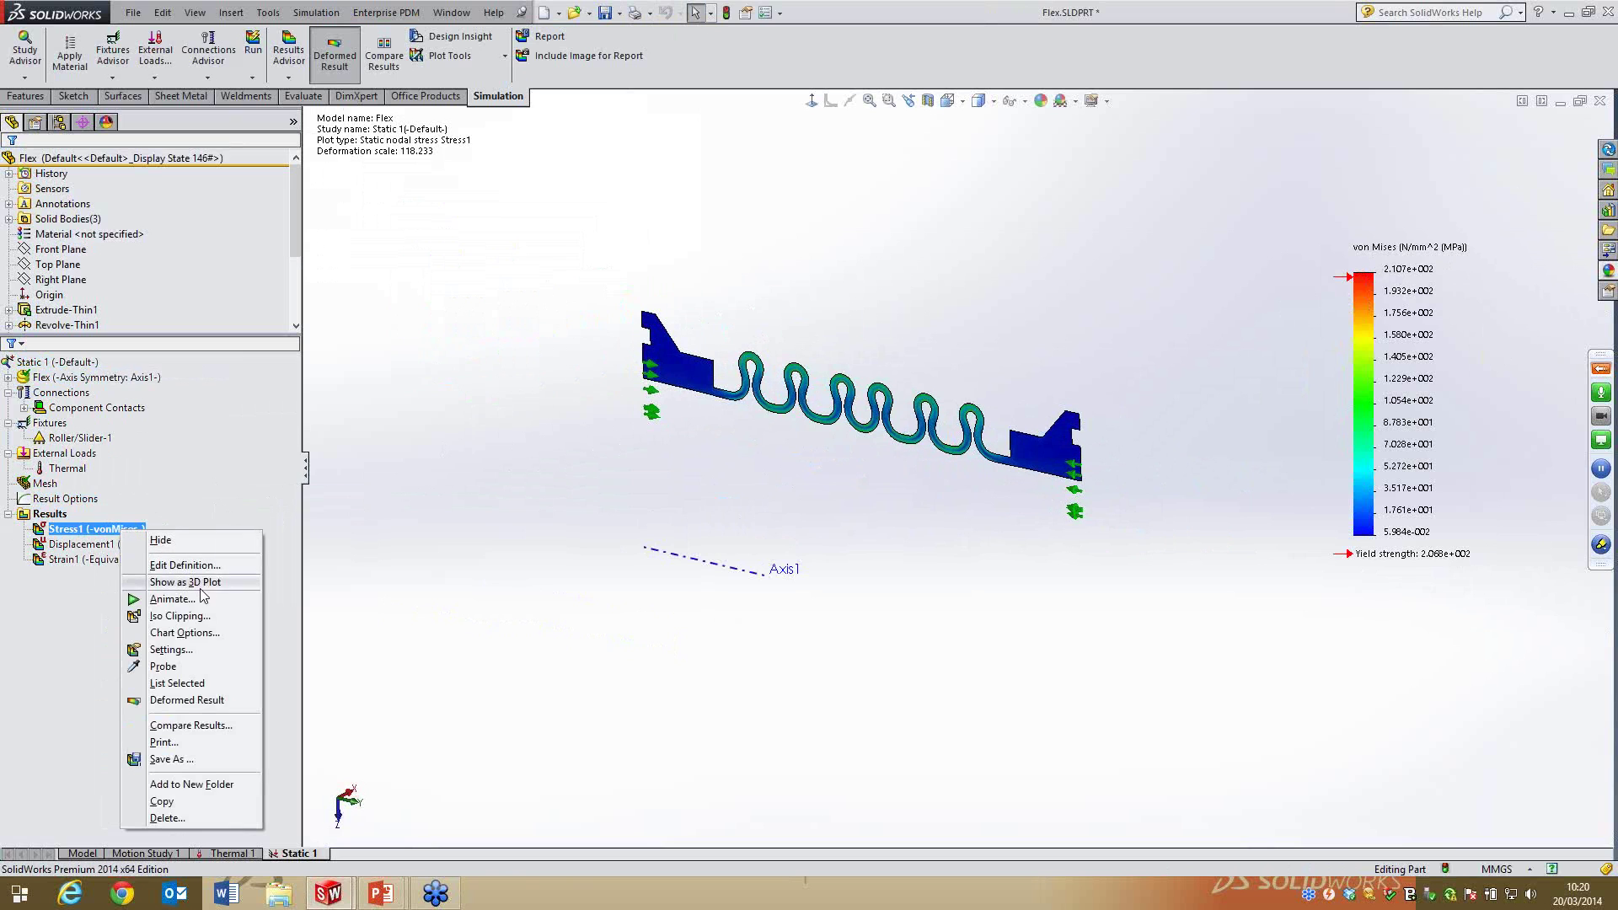
{"action": "left_click", "coordinate": [202, 583]}
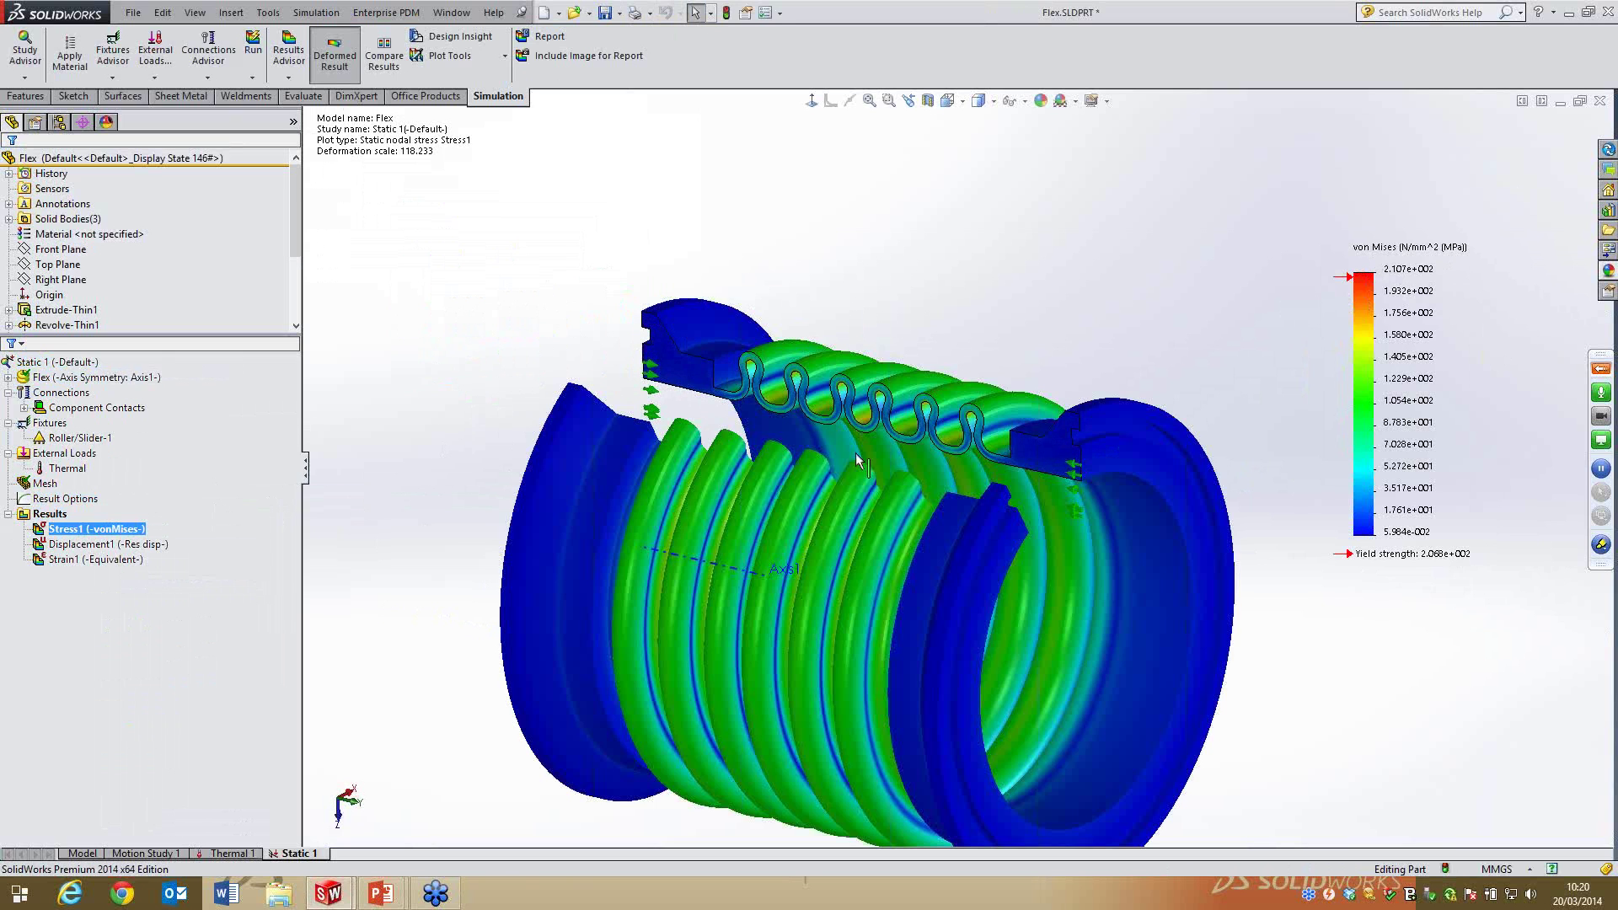
Inspect the stress distribution around the bellows in the 3D plot and animate the von Mises result
{"action": "scroll", "coordinate": [868, 464], "scroll_direction": "down", "scroll_amount": 2}
{"action": "scroll", "coordinate": [868, 464], "scroll_direction": "up", "scroll_amount": 2}
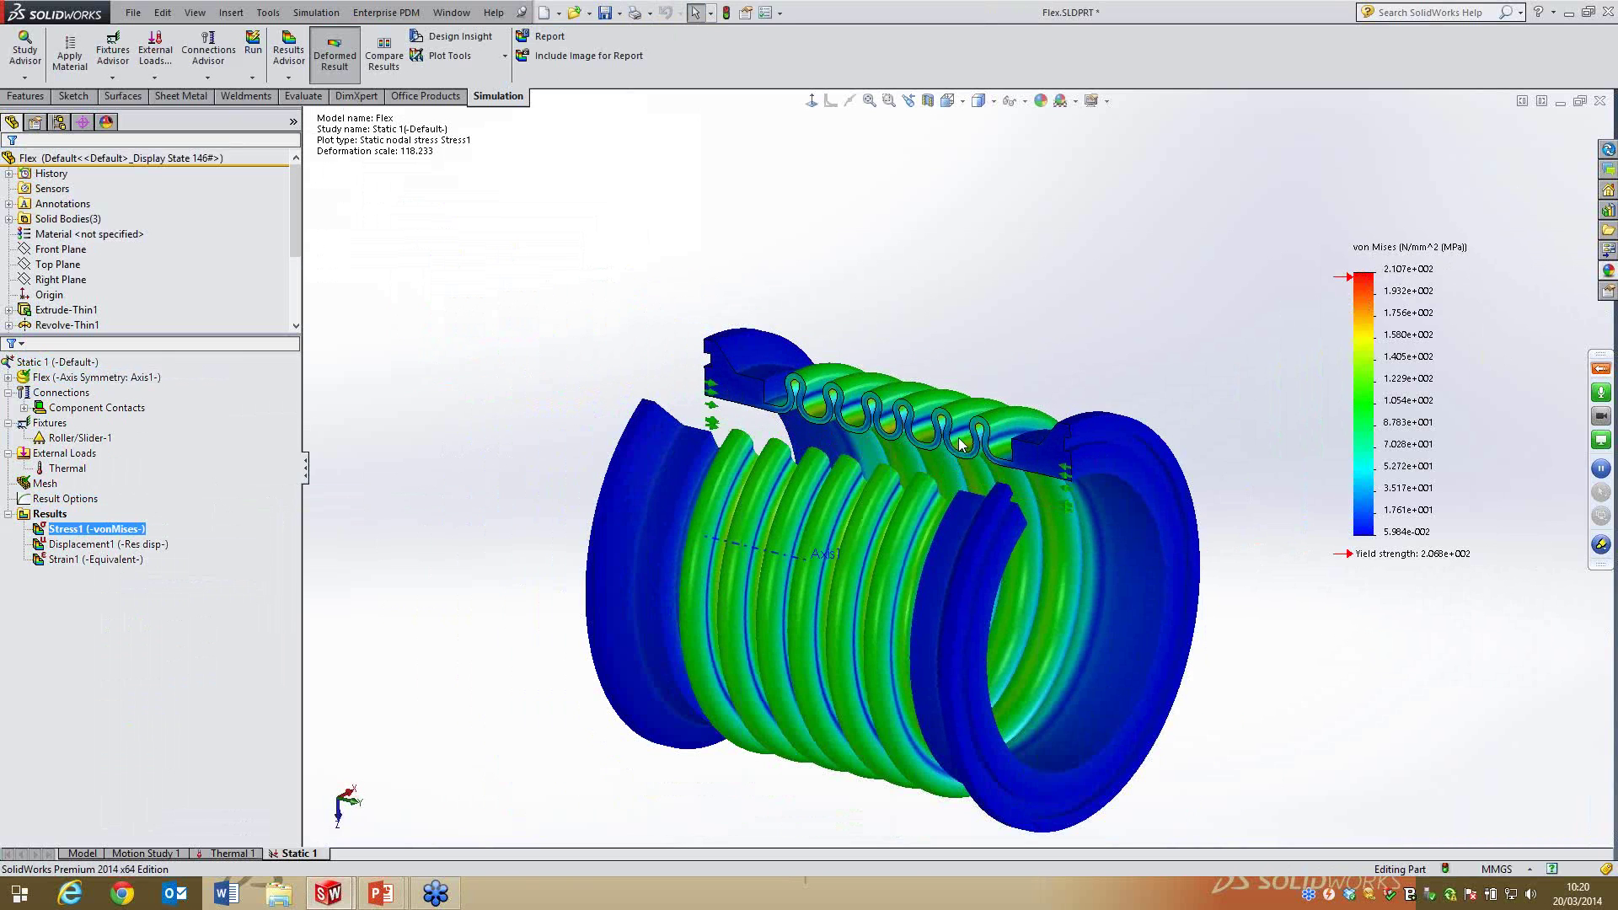
{"action": "middle_click_drag", "start_coordinate": [952, 459], "coordinate": [912, 508]}
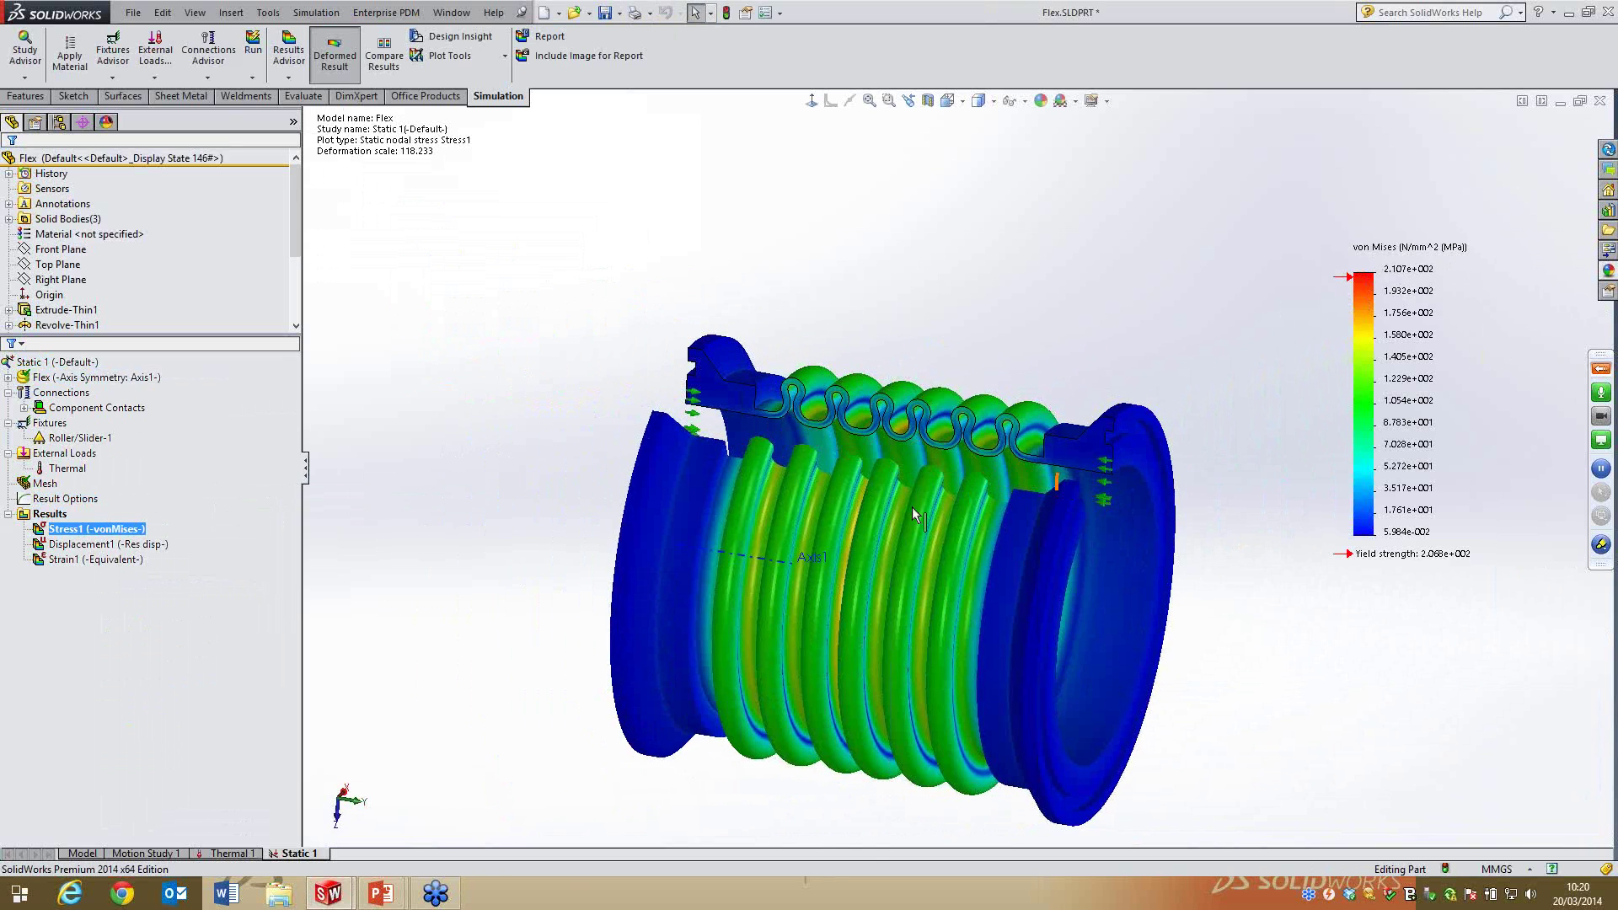
{"action": "scroll", "coordinate": [993, 495], "scroll_direction": "down", "scroll_amount": 1}
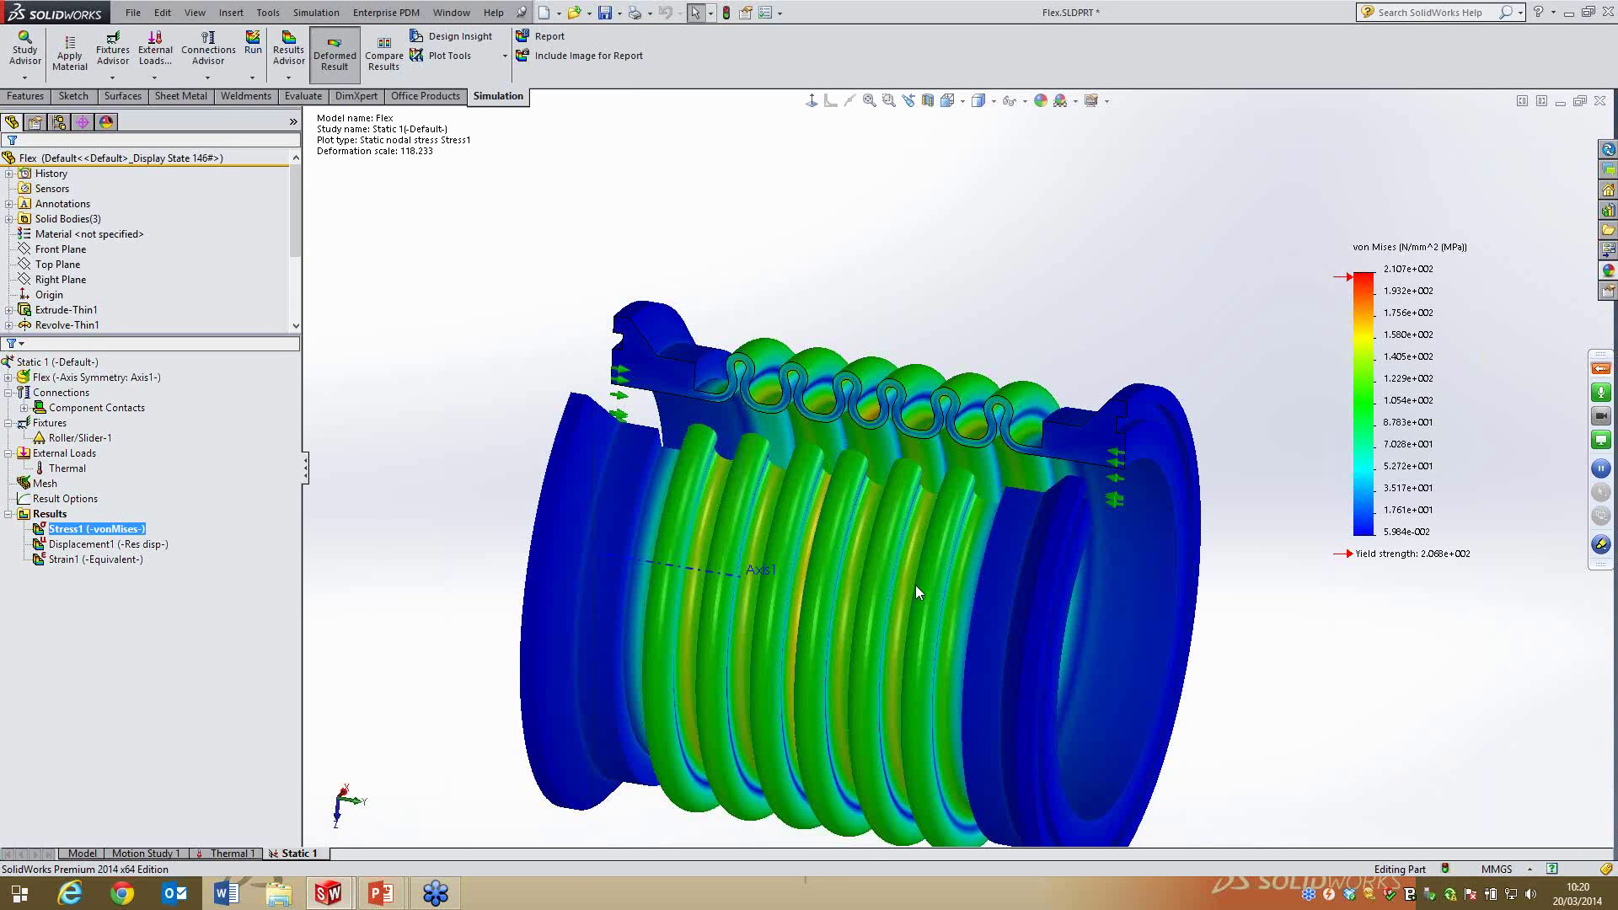
{"action": "middle_click_drag", "start_coordinate": [661, 465], "coordinate": [590, 506]}
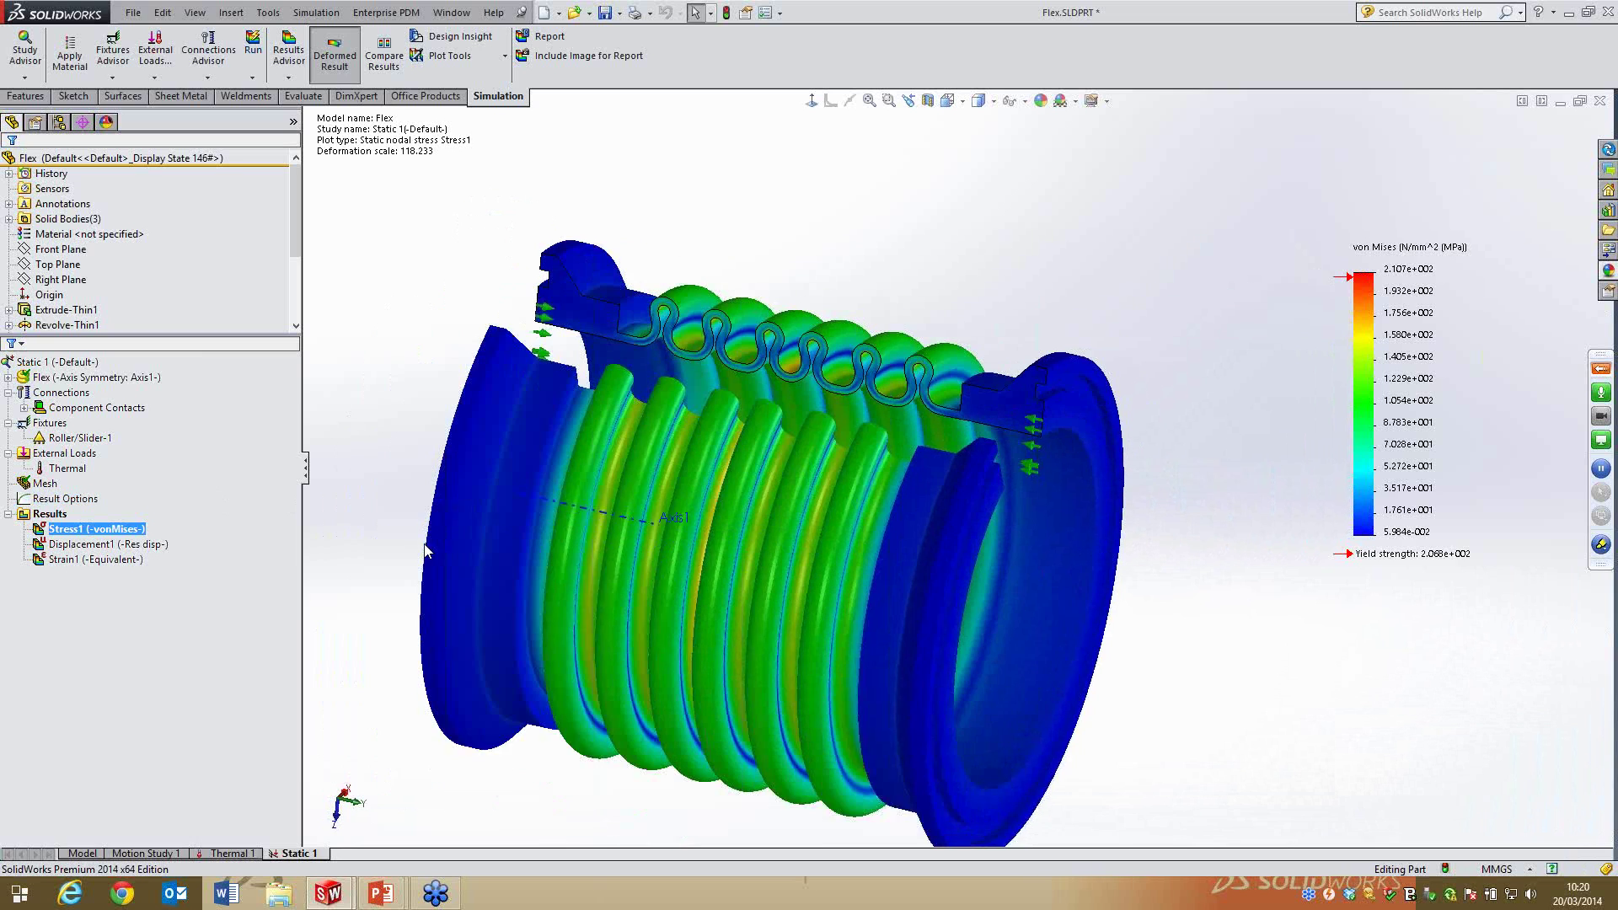
{"action": "right_click", "coordinate": [114, 529]}
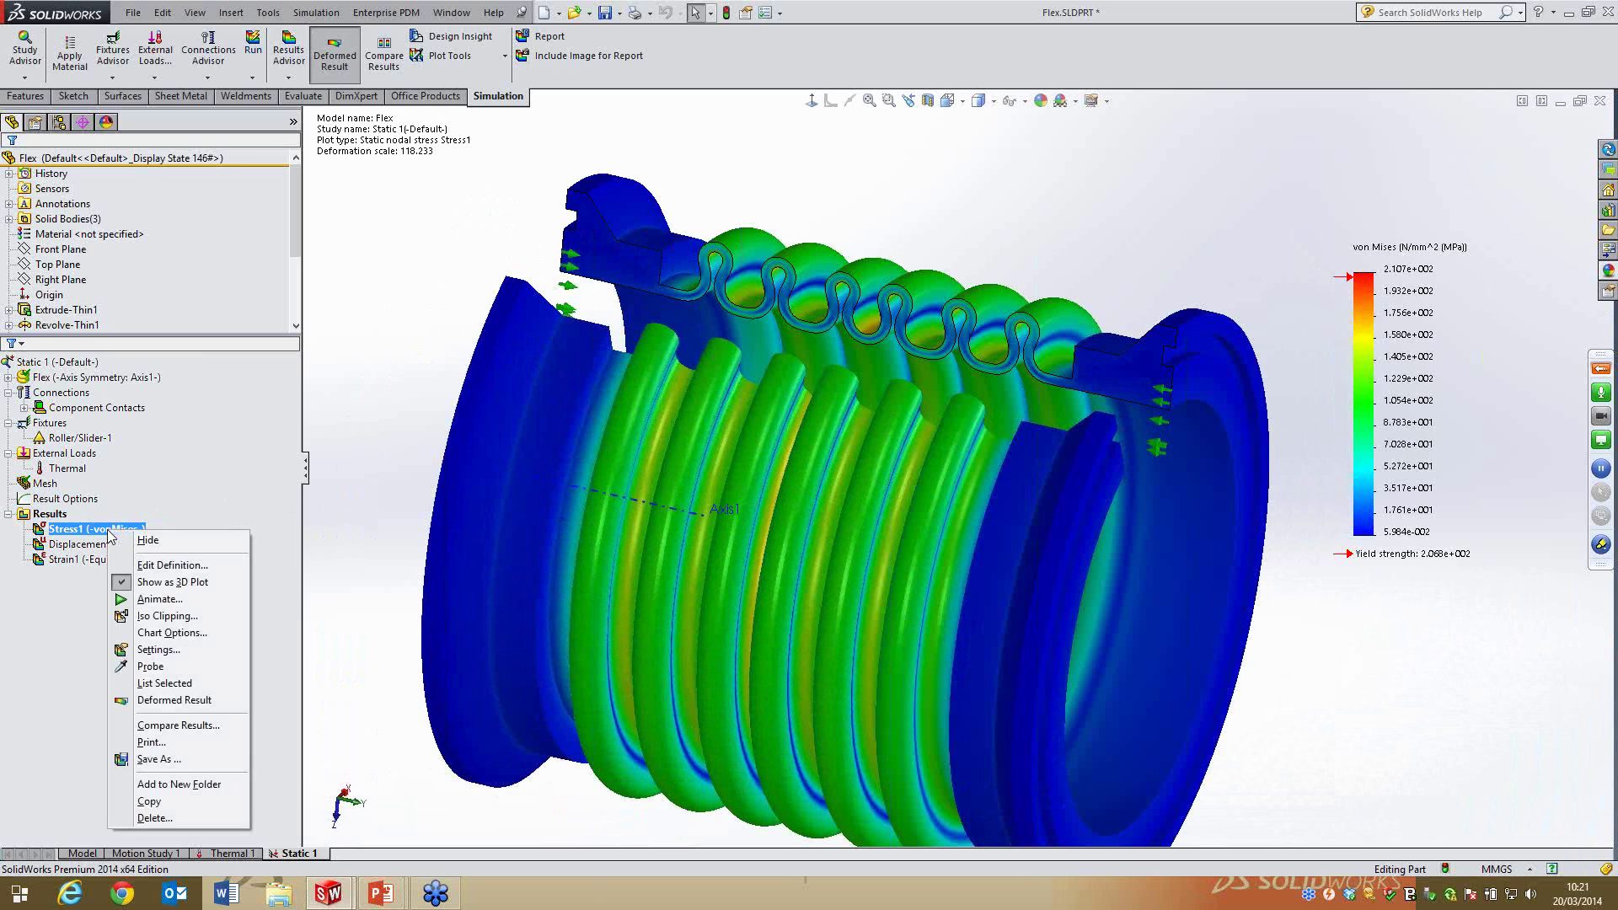
{"action": "left_click", "coordinate": [148, 605]}
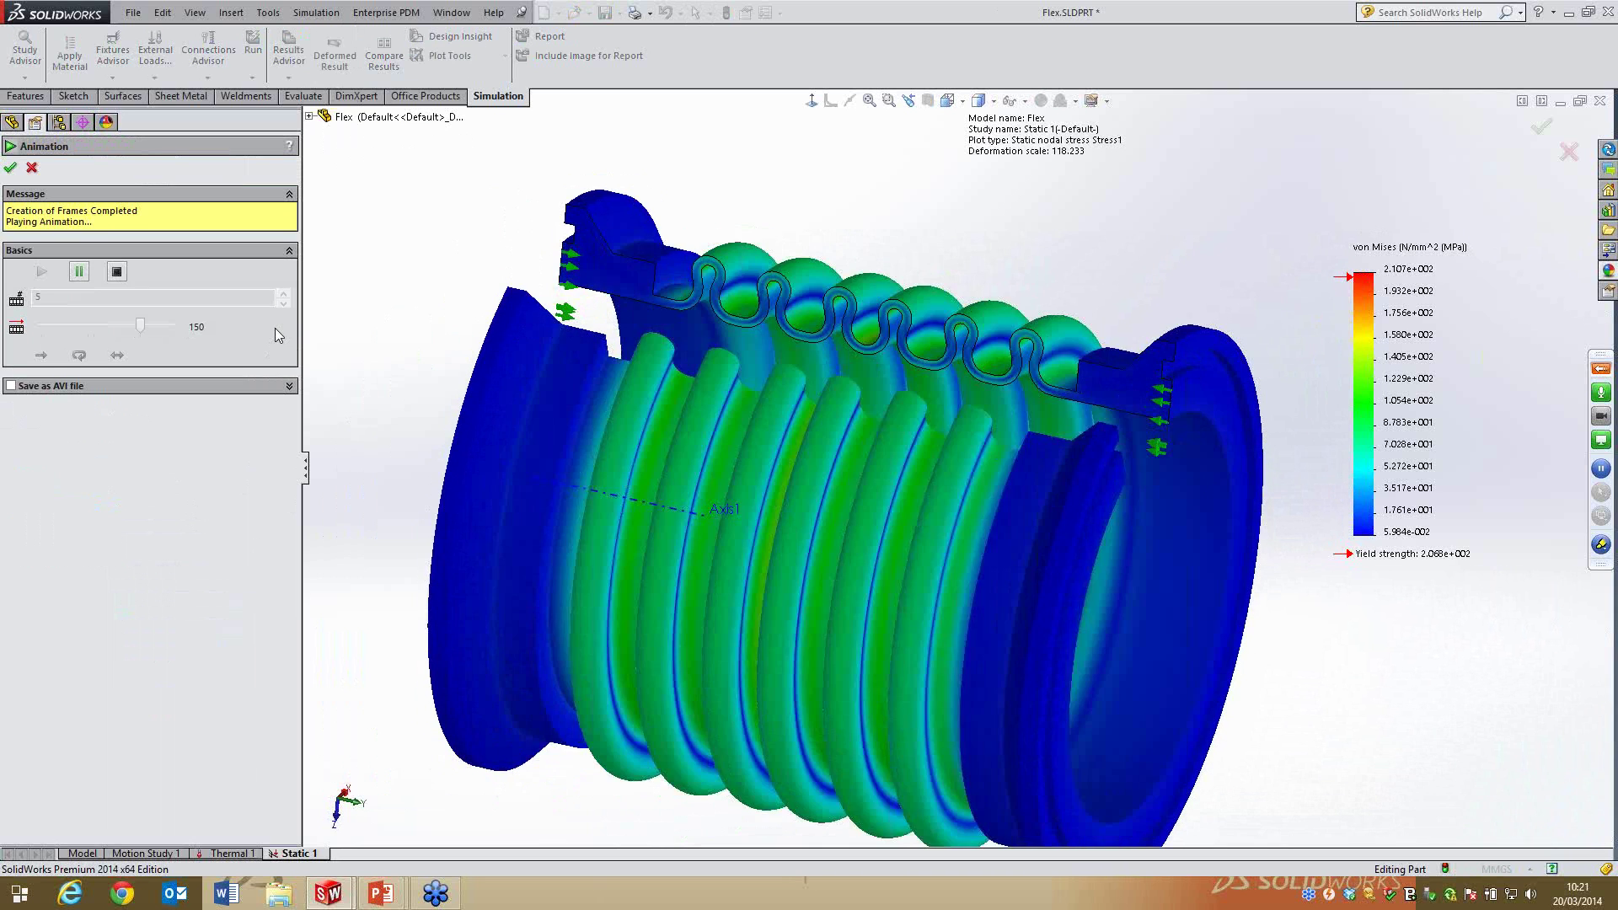
Stop the von Mises animation, replay it with 20 frames at speed 100, and close it
{"action": "left_click", "coordinate": [116, 272]}
{"action": "double_click", "coordinate": [48, 244]}
{"action": "type", "text": "20"}
{"action": "left_click_drag", "start_coordinate": [140, 268], "coordinate": [117, 268]}
{"action": "left_click", "coordinate": [11, 169]}
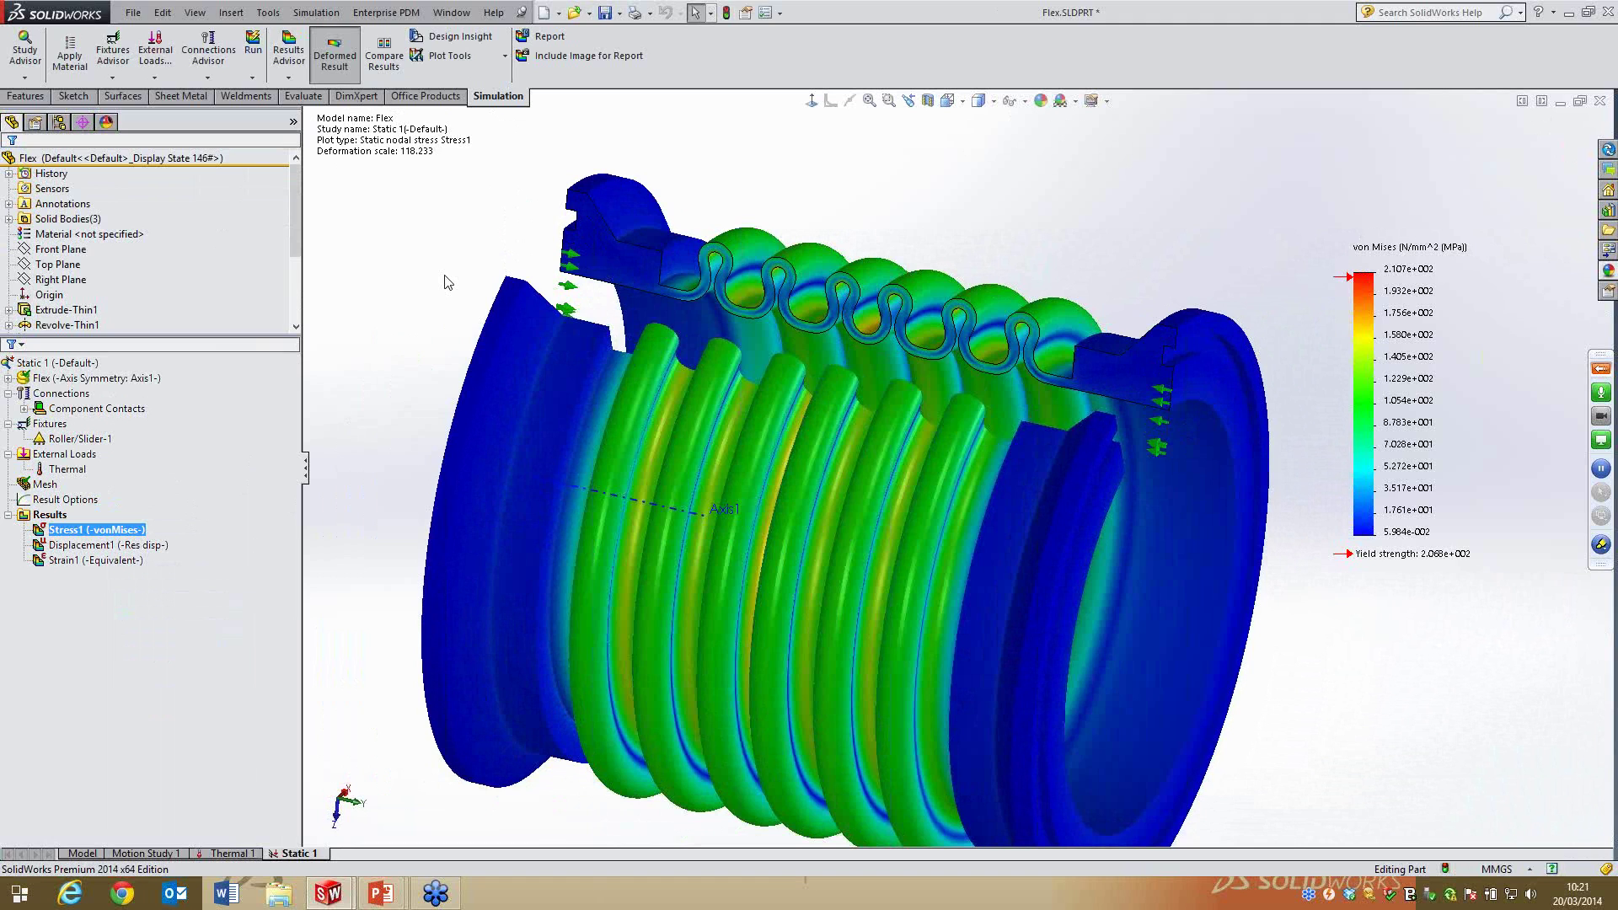
{"action": "right_click", "coordinate": [88, 531]}
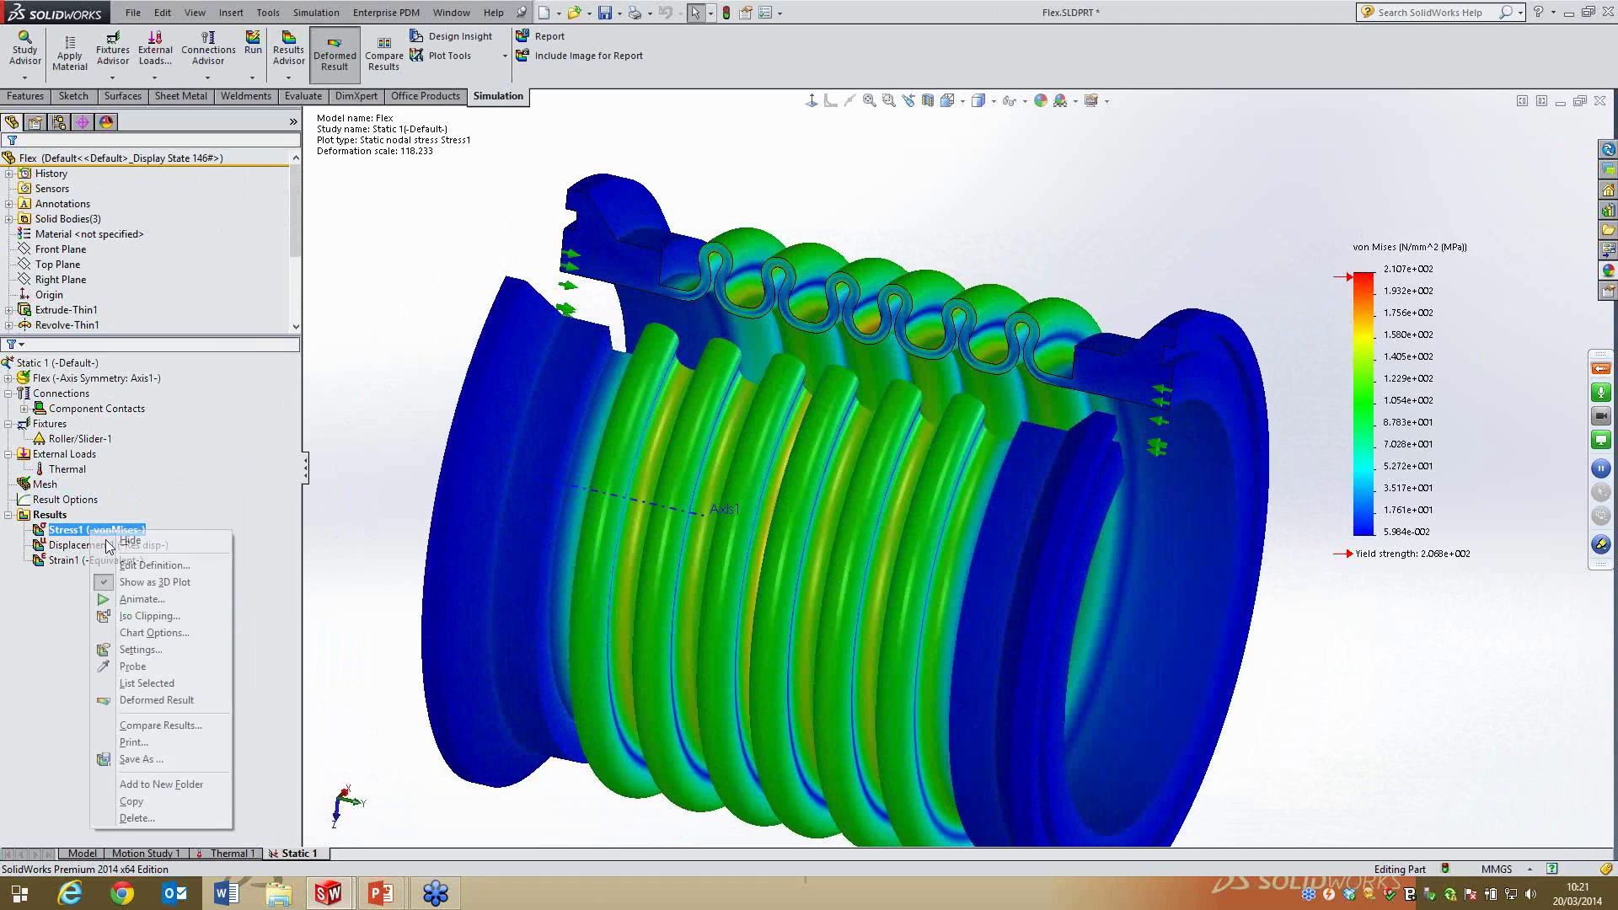
{"action": "left_click", "coordinate": [140, 600]}
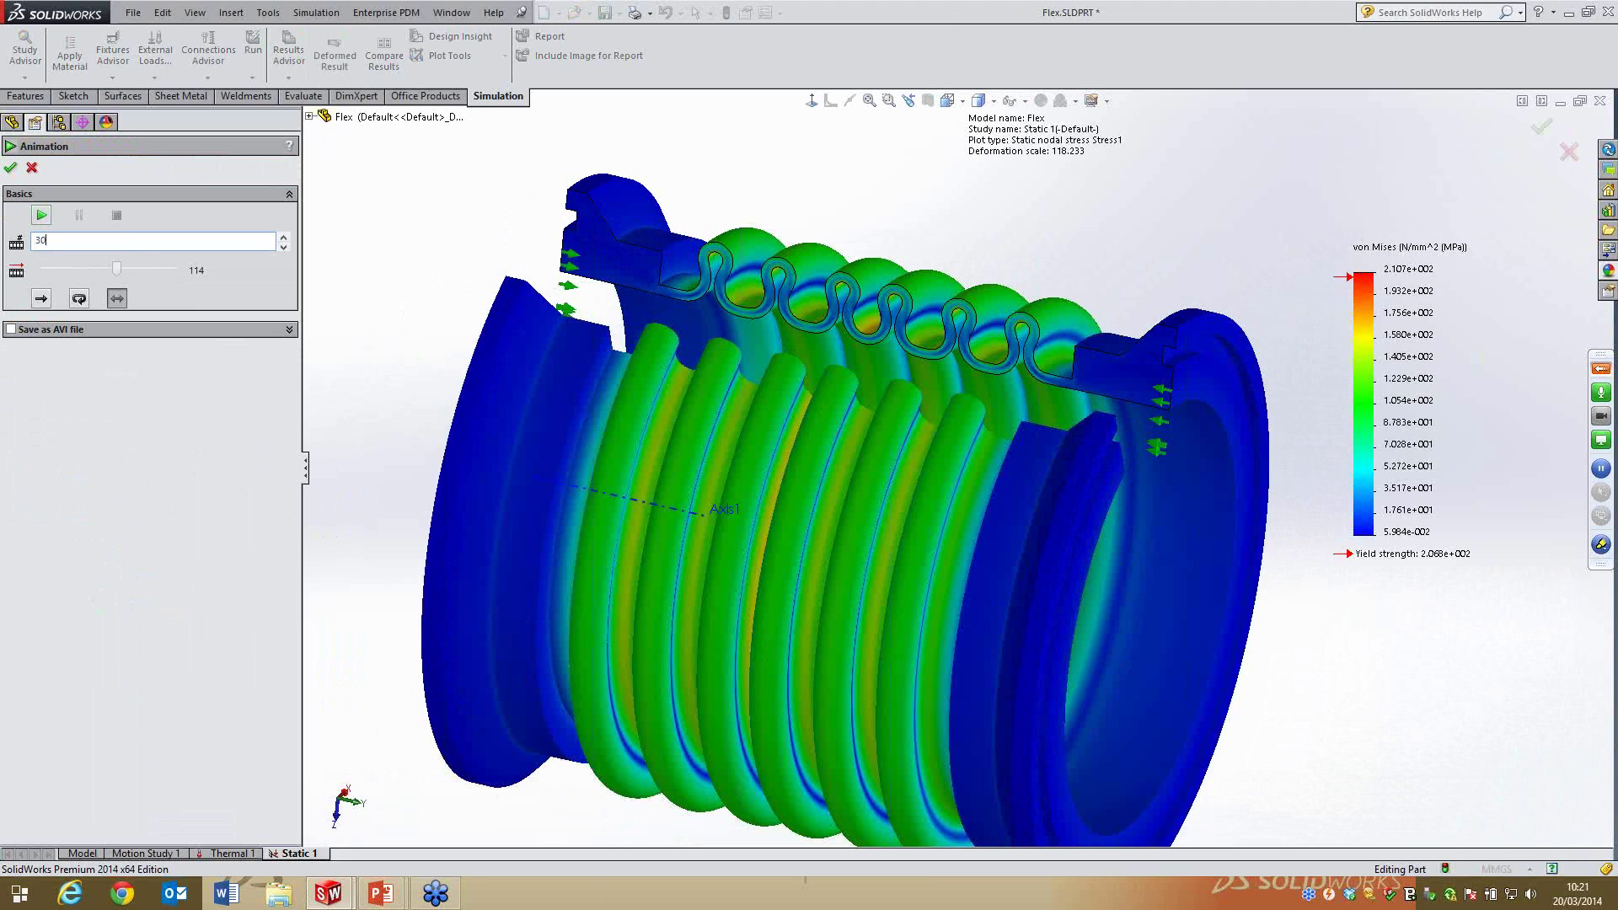
{"action": "left_click_drag", "start_coordinate": [50, 239], "coordinate": [14, 237]}
{"action": "left_click_drag", "start_coordinate": [117, 272], "coordinate": [110, 276]}
{"action": "left_click", "coordinate": [42, 215]}
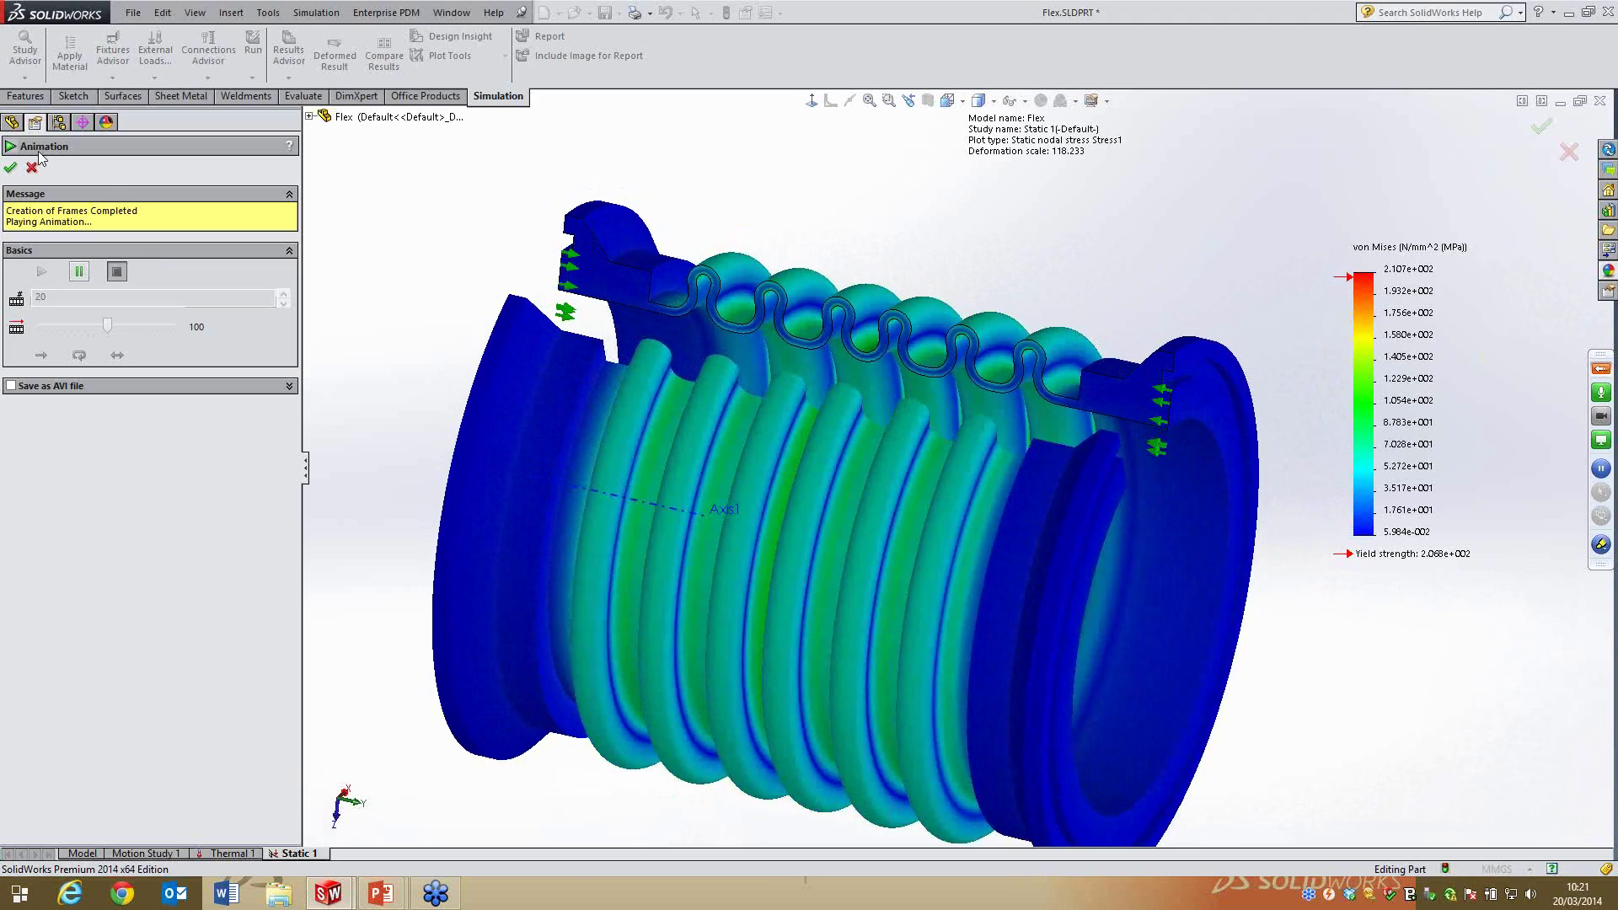
{"action": "left_click", "coordinate": [11, 169]}
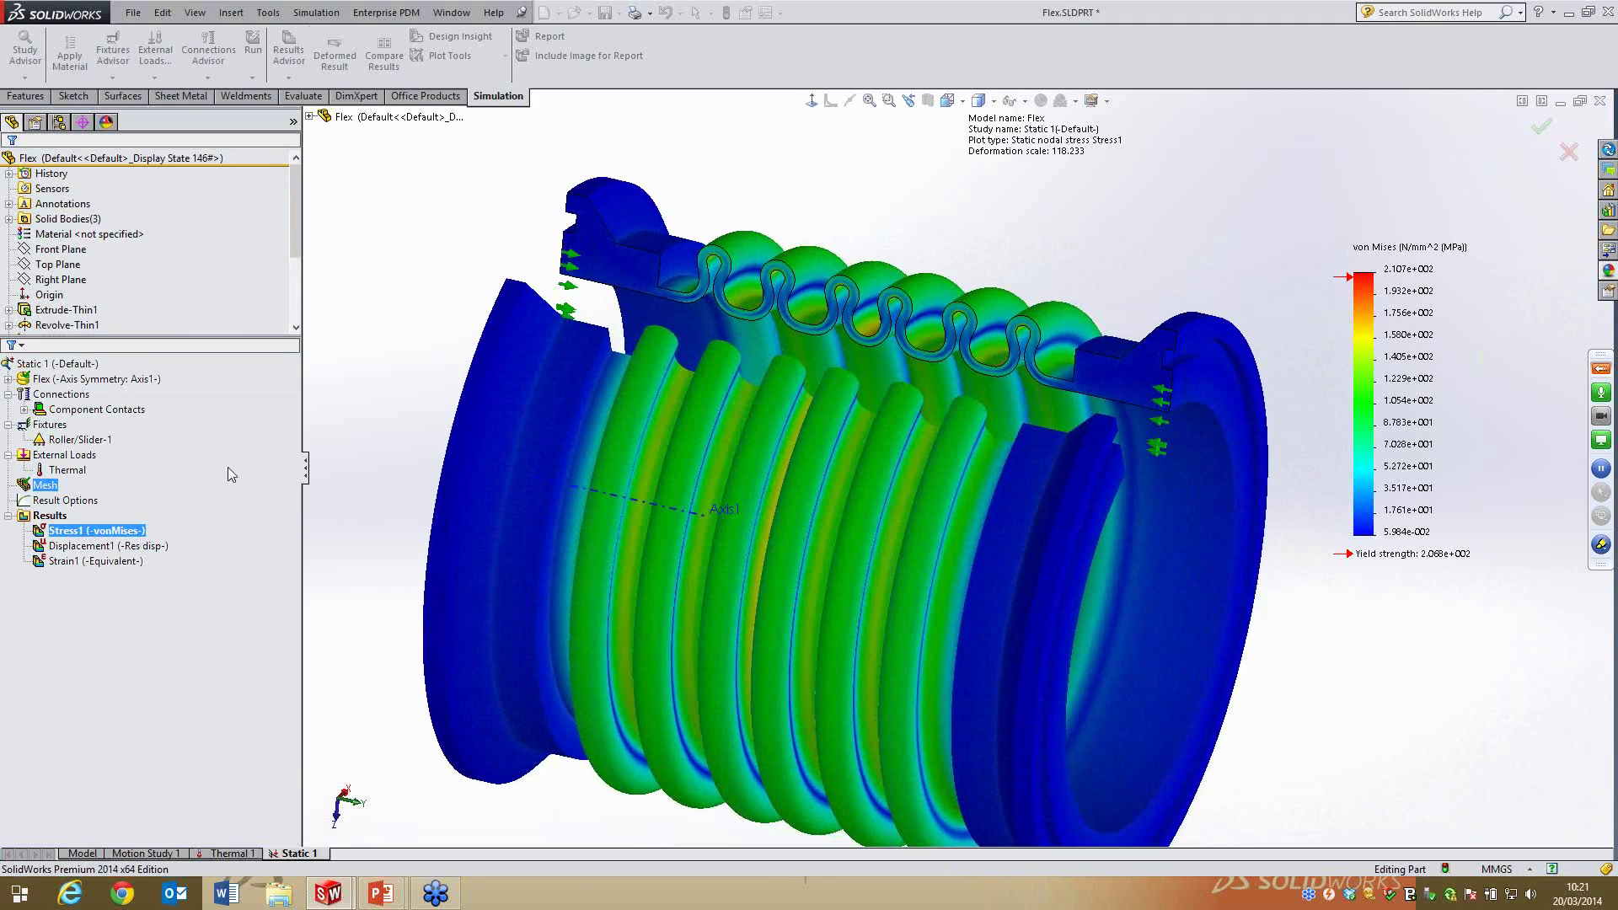
Review the definition of the von Mises stress plot and close it
{"action": "right_click", "coordinate": [94, 531]}
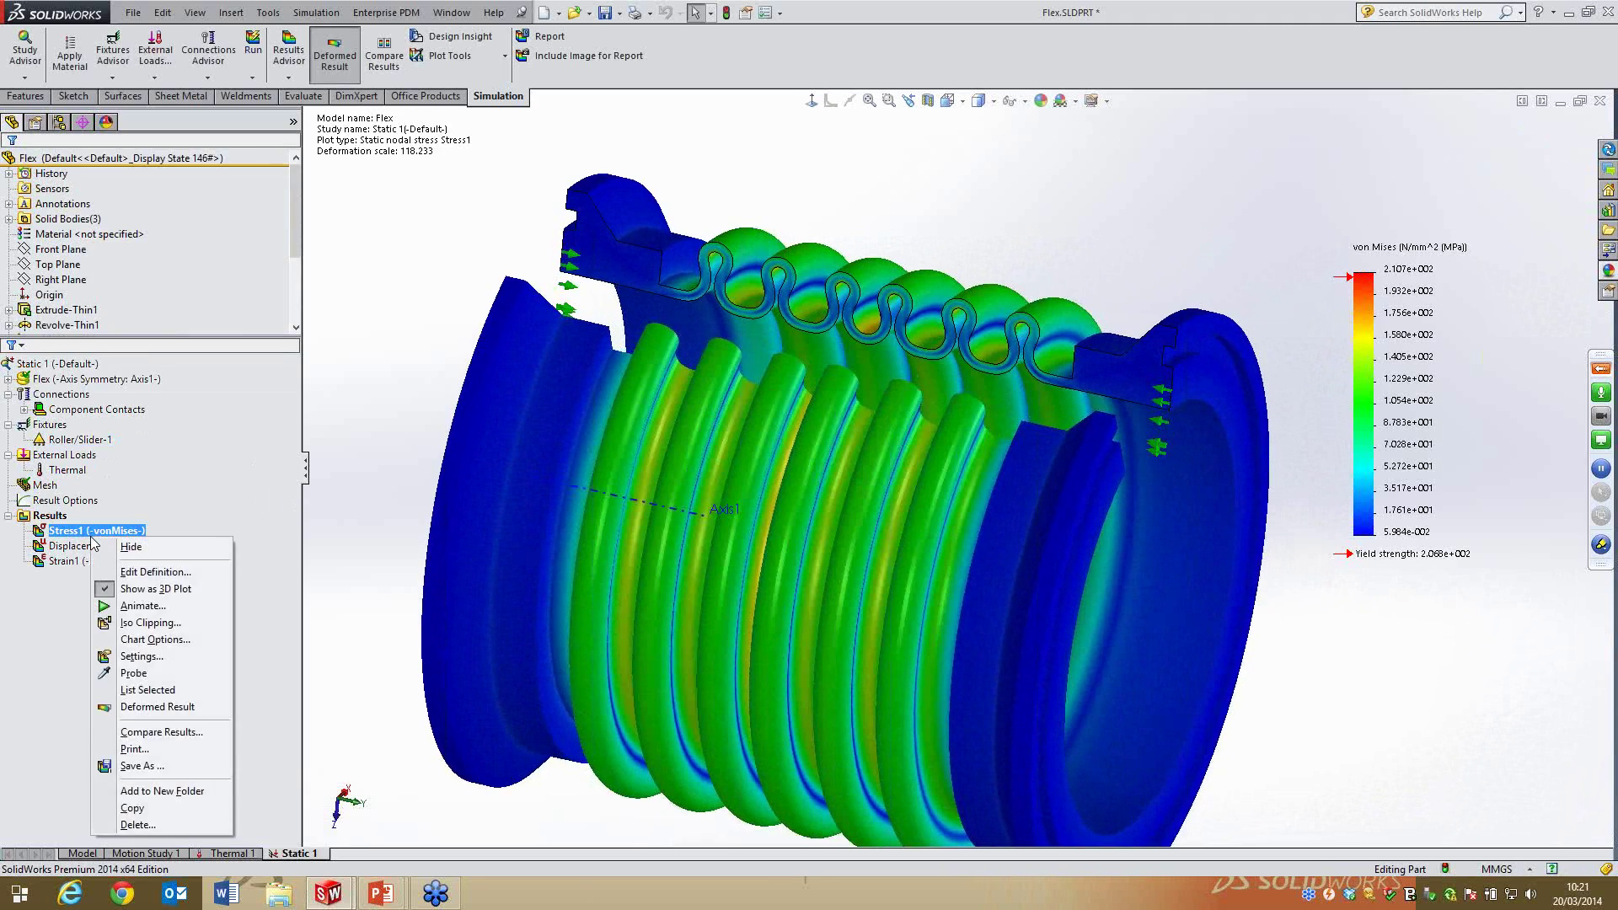
{"action": "left_click", "coordinate": [168, 572]}
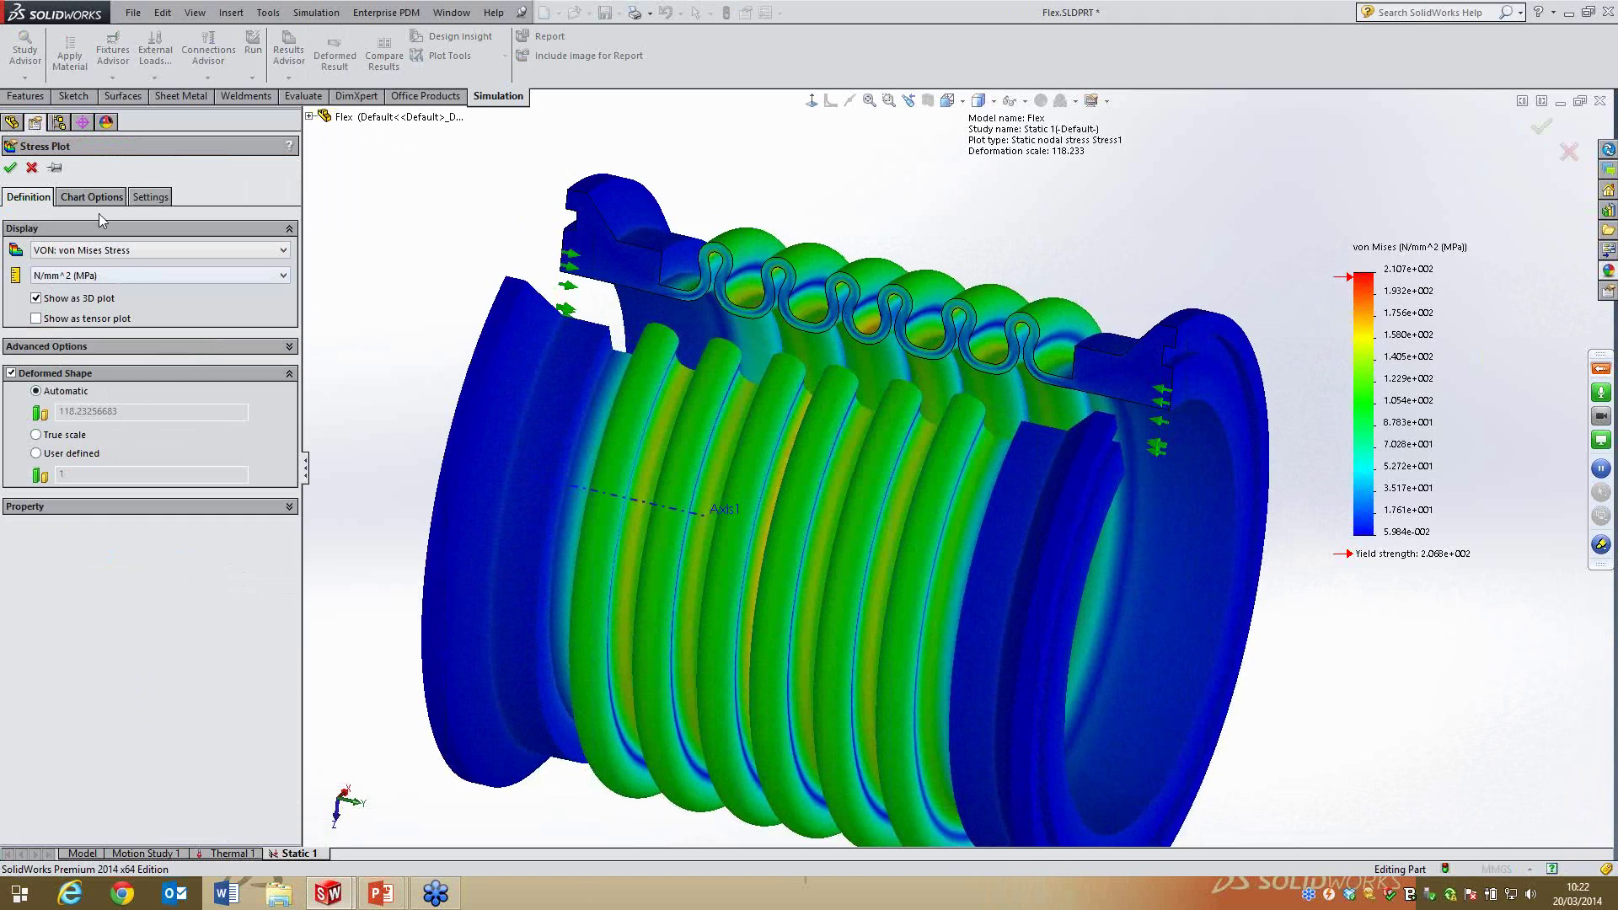
{"action": "key", "text": "Return"}
{"action": "left_click", "coordinate": [205, 556], "text": "ctrl"}
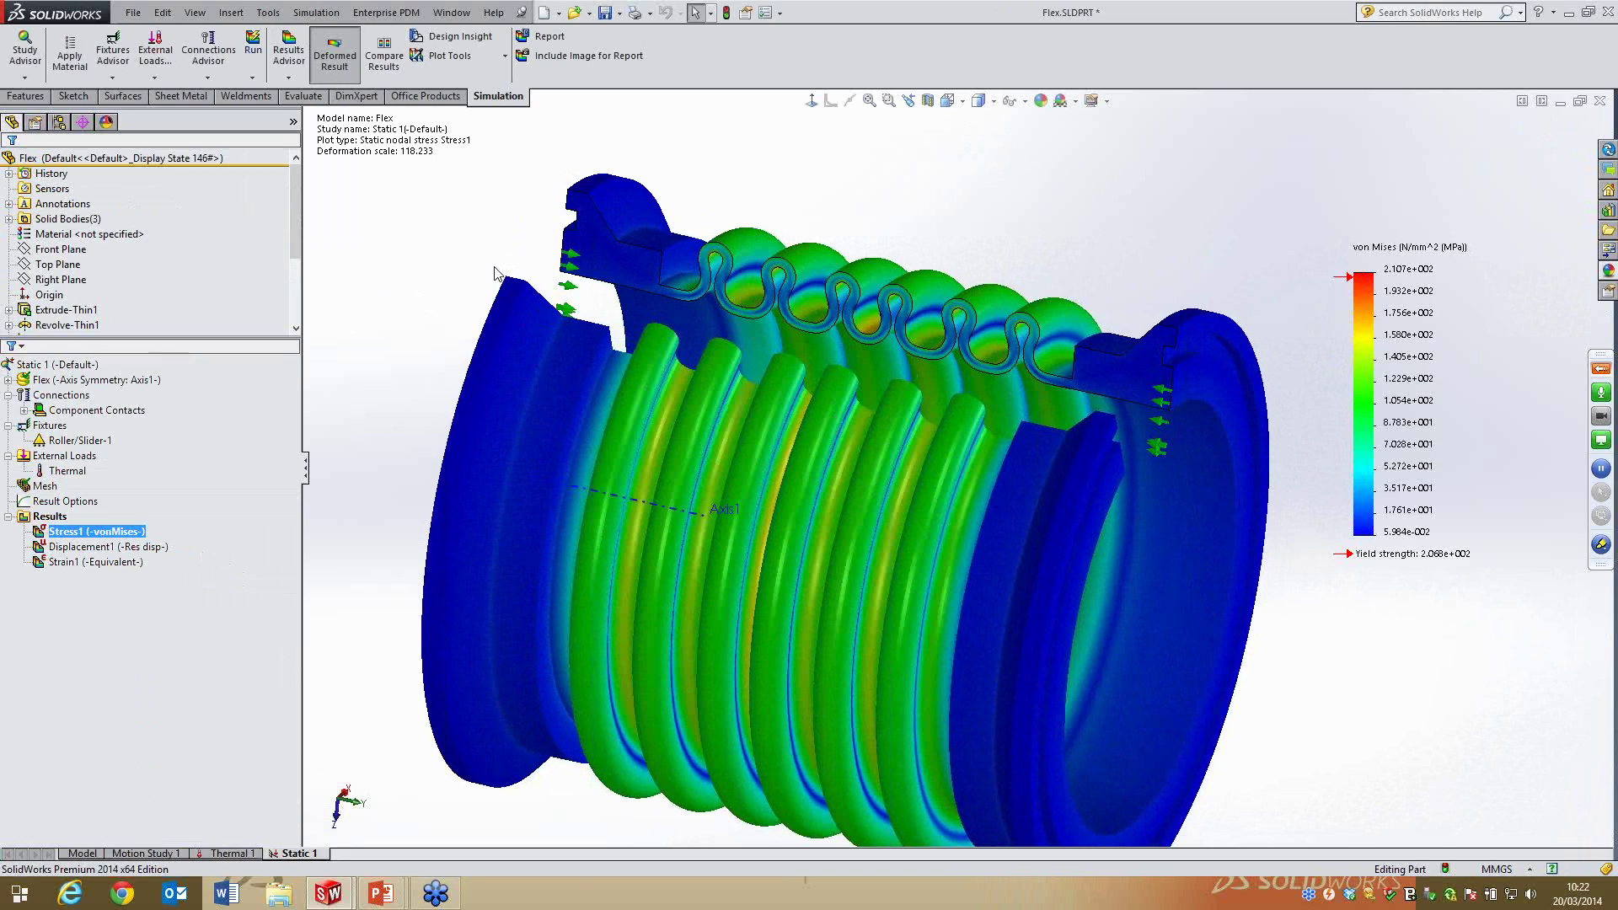
Create a new static study named Static 2 with 2D simplification enabled
{"action": "left_click", "coordinate": [316, 12]}
{"action": "left_click", "coordinate": [337, 38]}
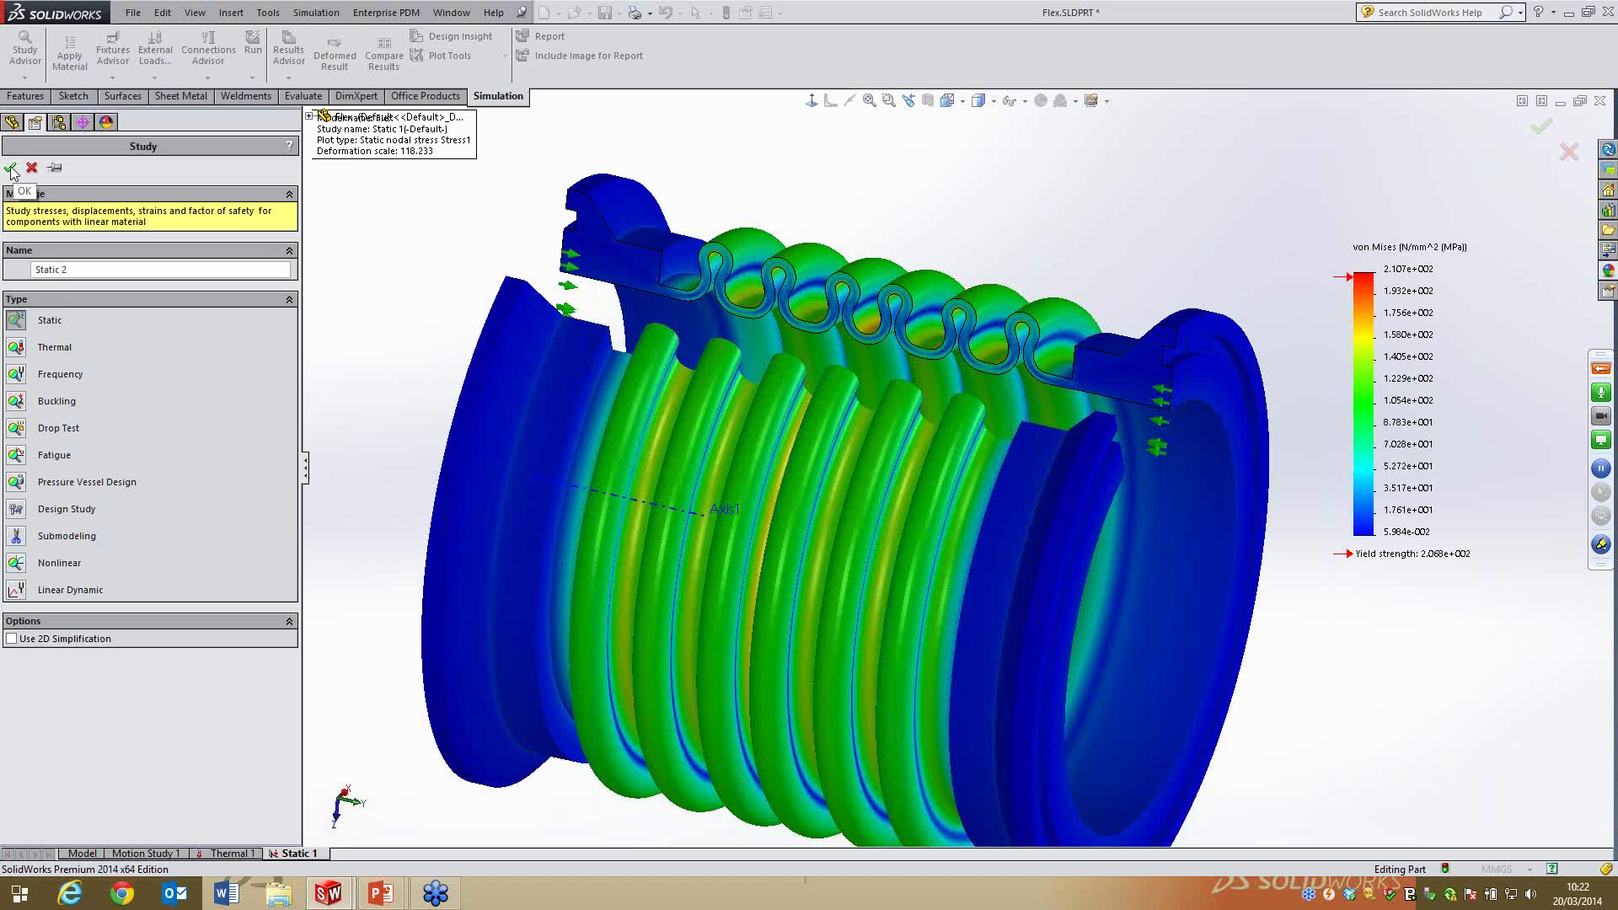
{"action": "left_click", "coordinate": [42, 637]}
{"action": "left_click", "coordinate": [10, 168]}
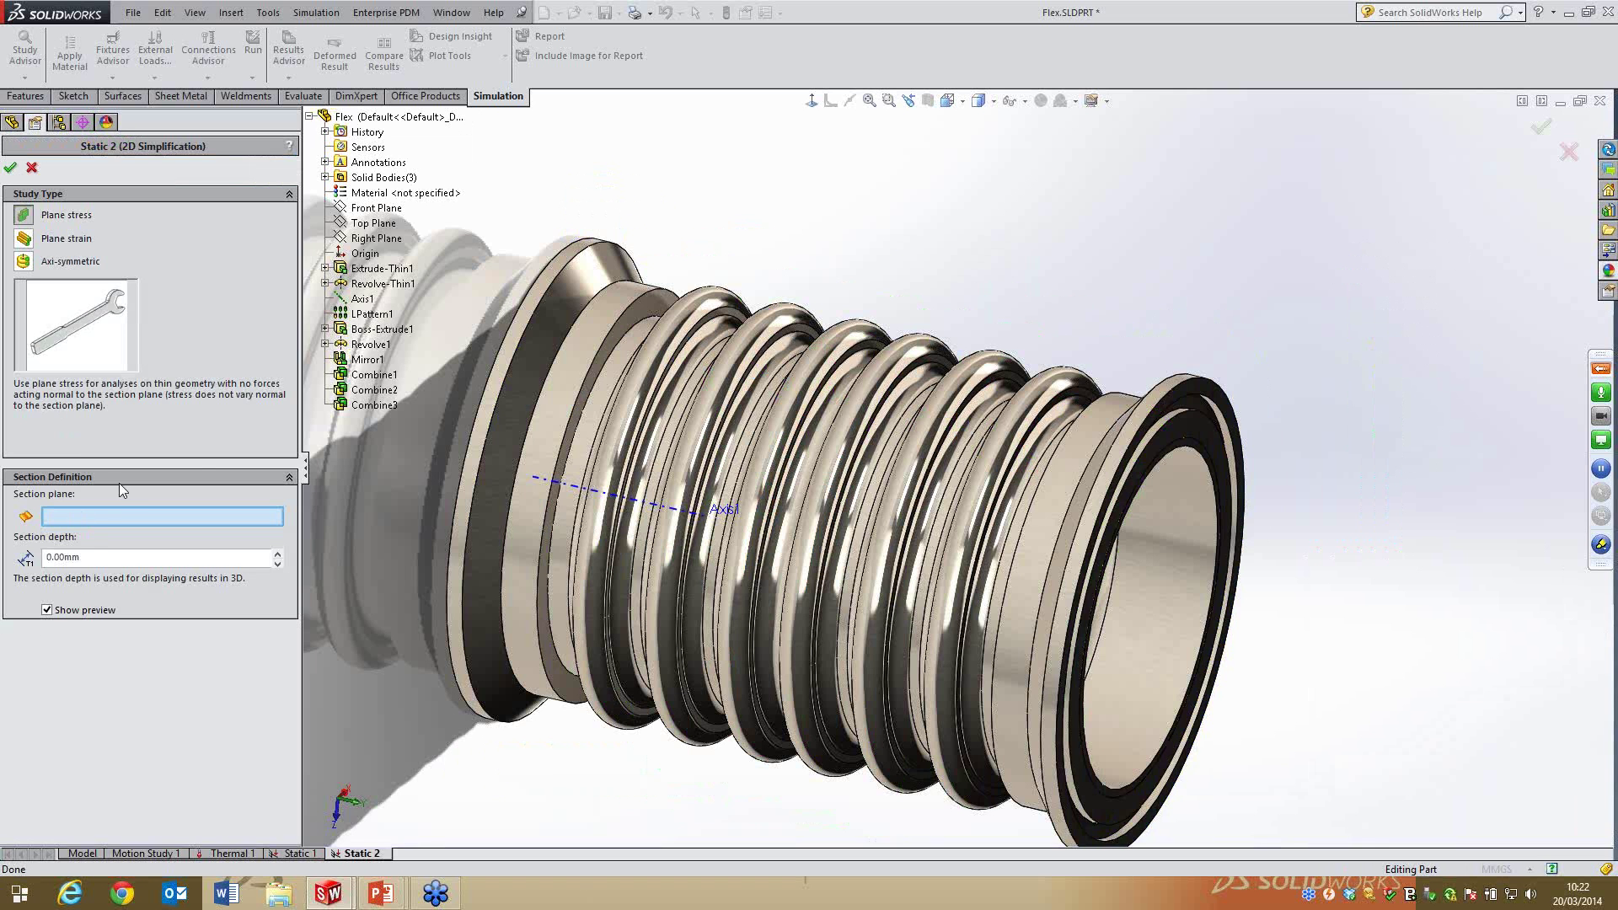
Define the Static 2 study as axi-symmetric, with Right Plane as section plane and Axis1 as axis of symmetry
{"action": "left_click", "coordinate": [375, 239]}
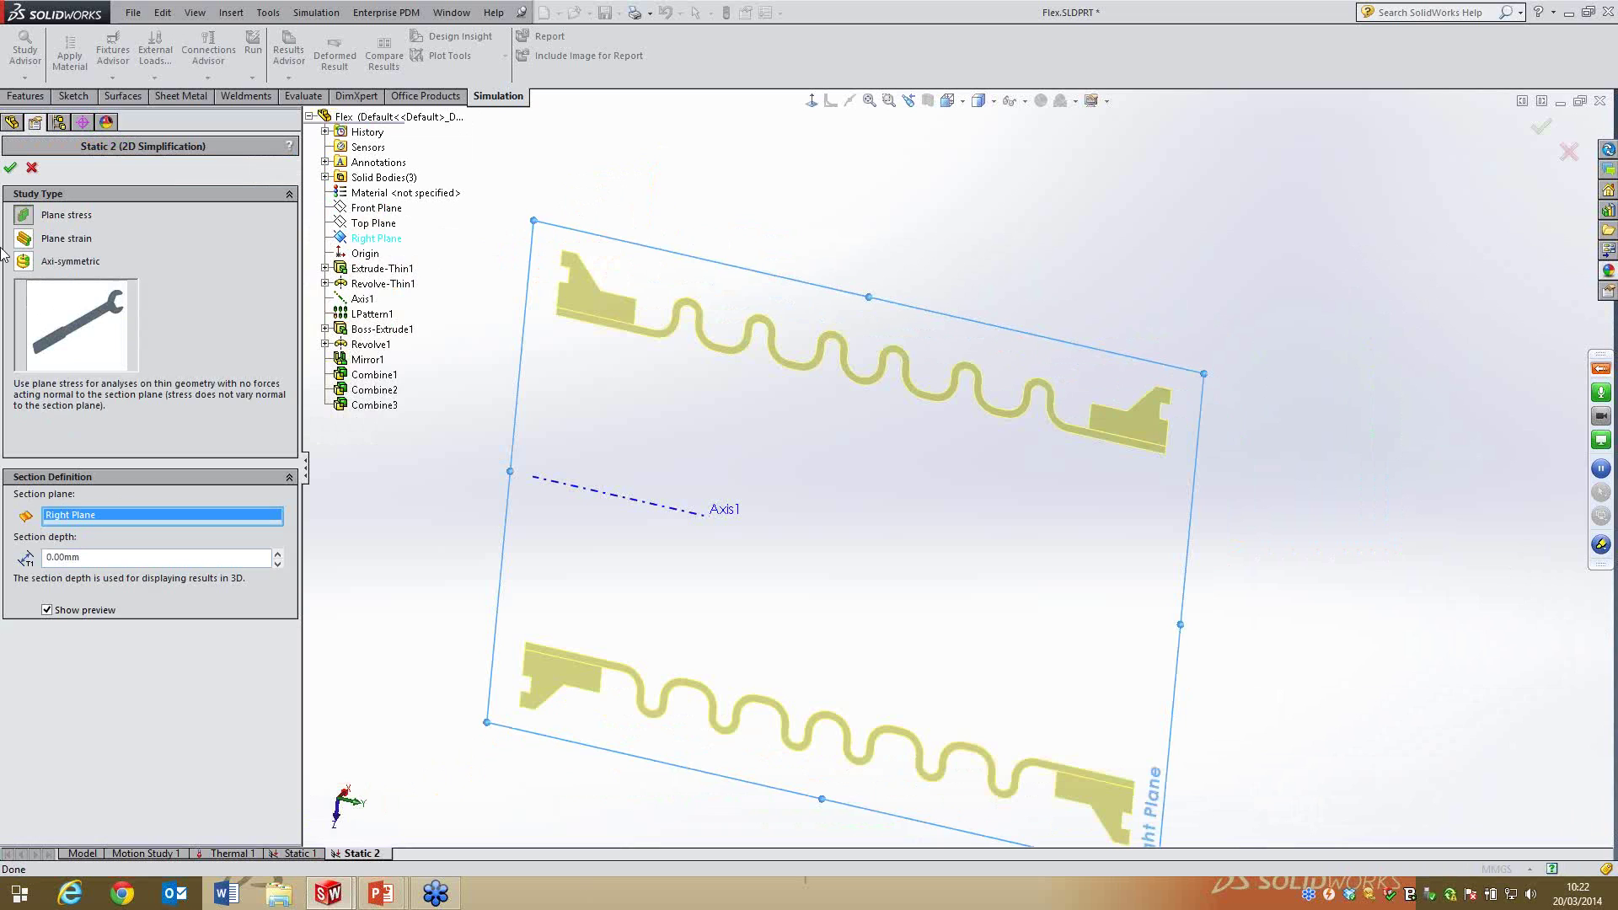
{"action": "left_click", "coordinate": [24, 261]}
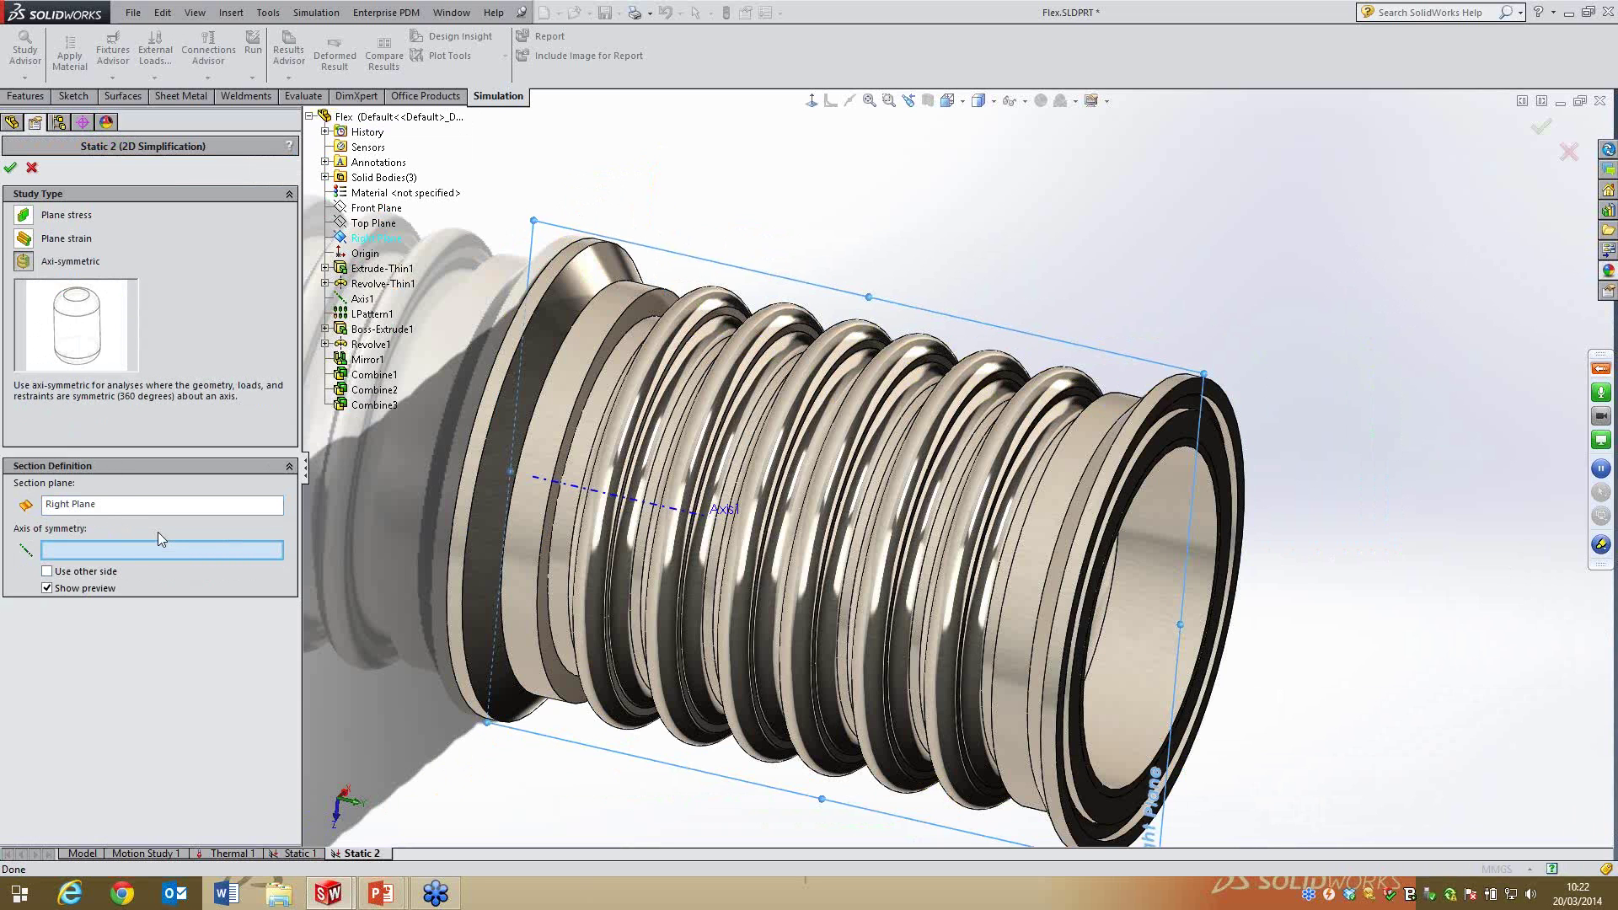
{"action": "left_click", "coordinate": [576, 491]}
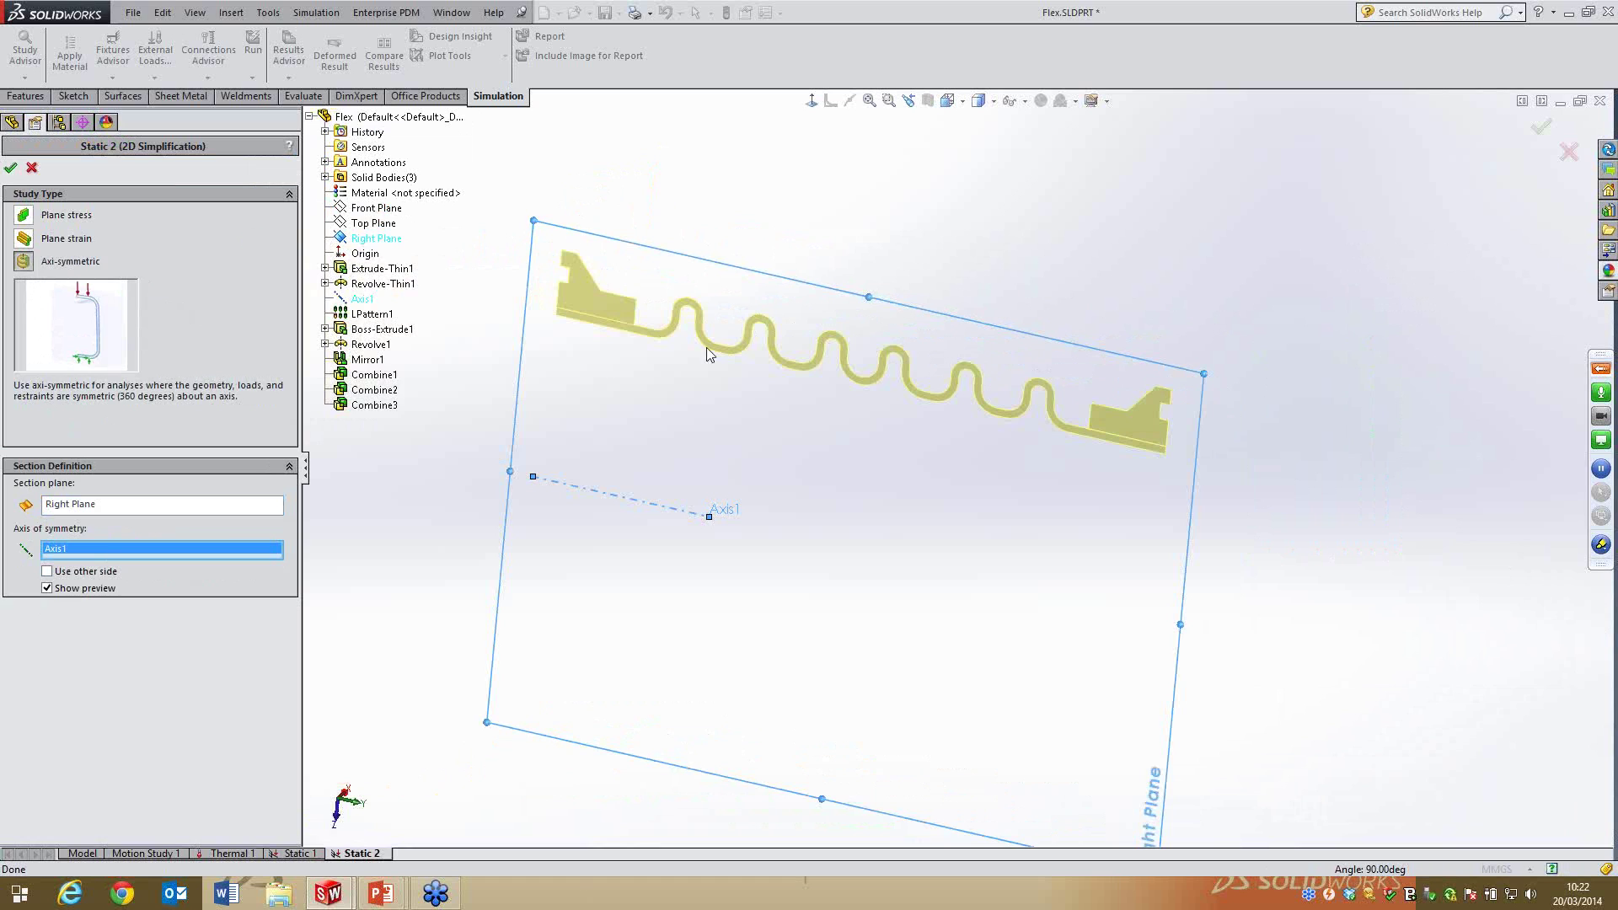
{"action": "left_click", "coordinate": [11, 167]}
{"action": "left_click", "coordinate": [47, 436]}
{"action": "right_click", "coordinate": [47, 438]}
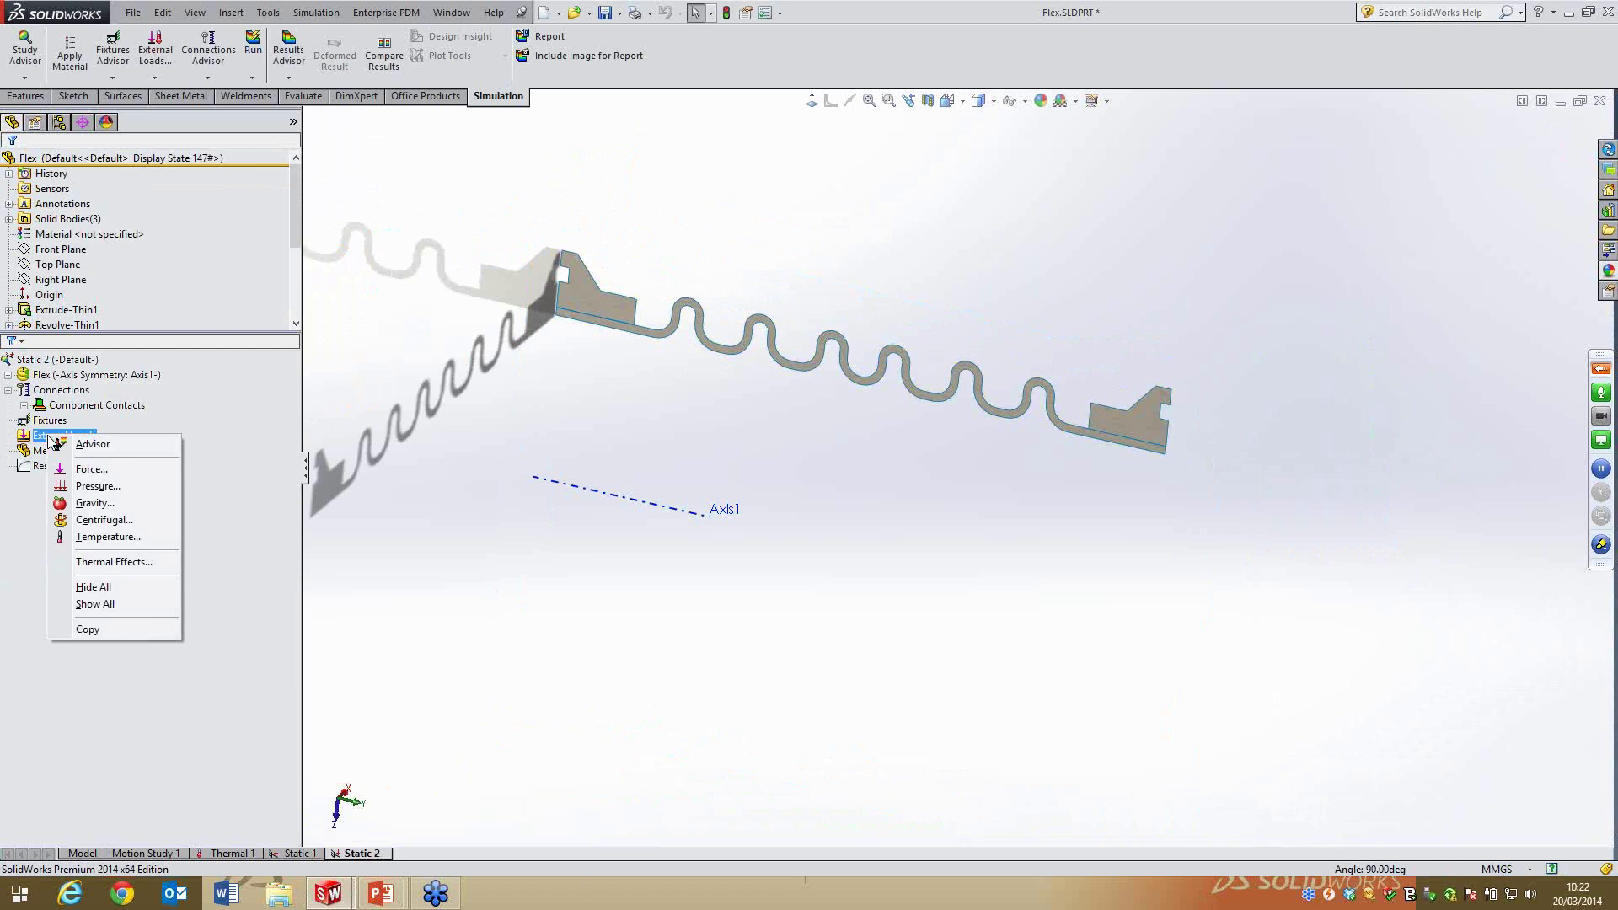
{"action": "left_click", "coordinate": [88, 470]}
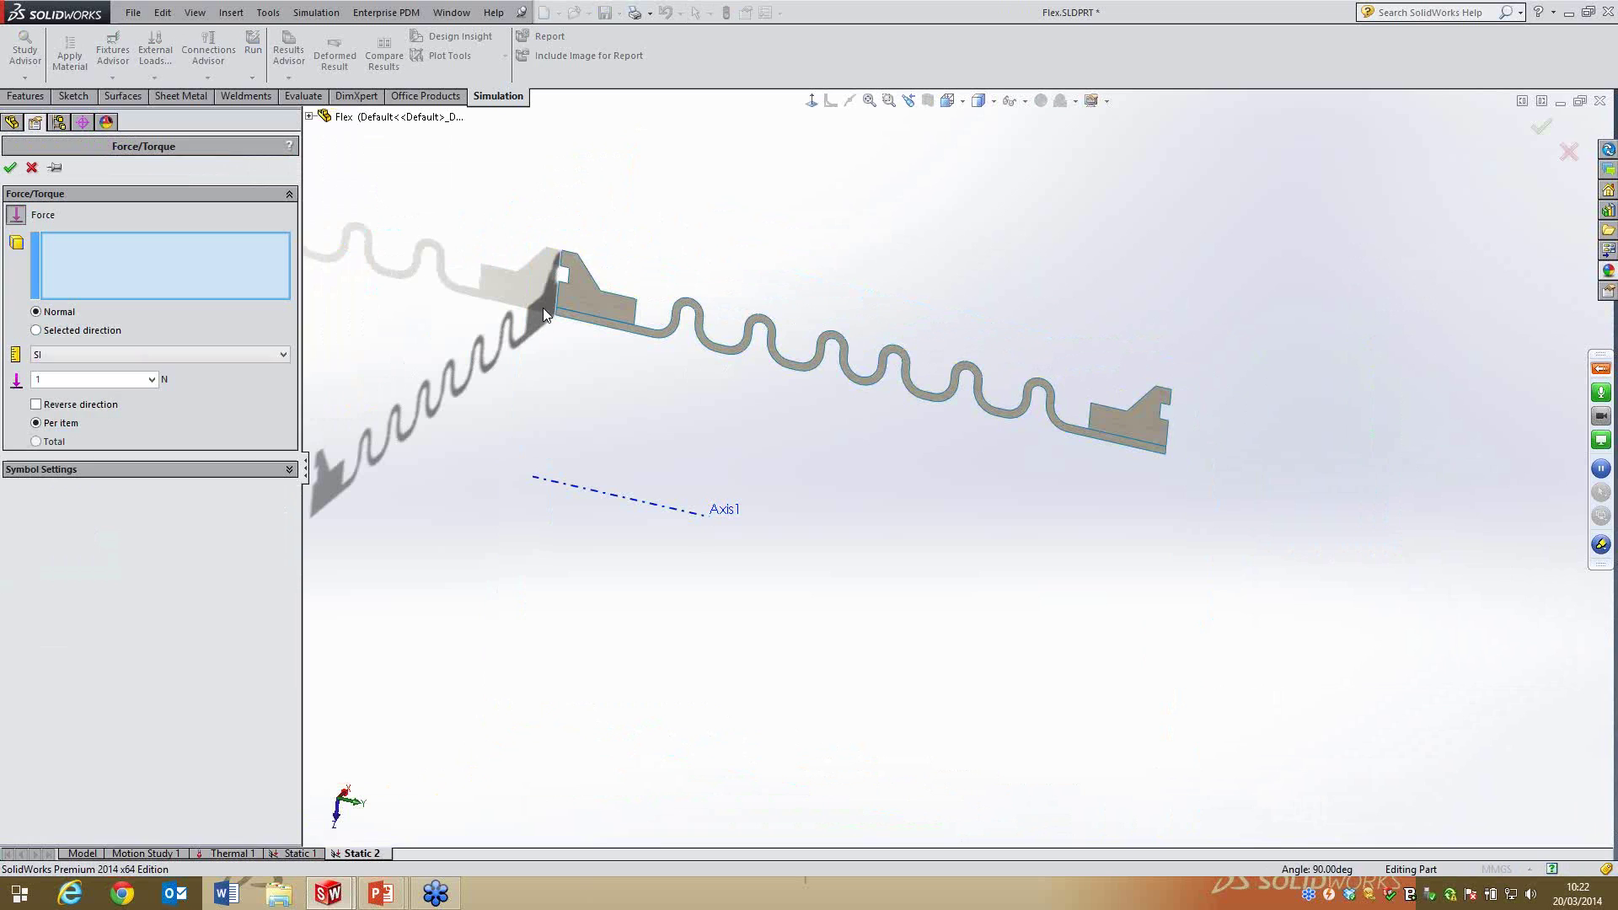
{"action": "left_click", "coordinate": [36, 167]}
Apply a 1 N/mm^2 pressure normal to the three end edges of the flange section nearest the start of Axis1
{"action": "right_click", "coordinate": [60, 438]}
{"action": "left_click", "coordinate": [113, 496]}
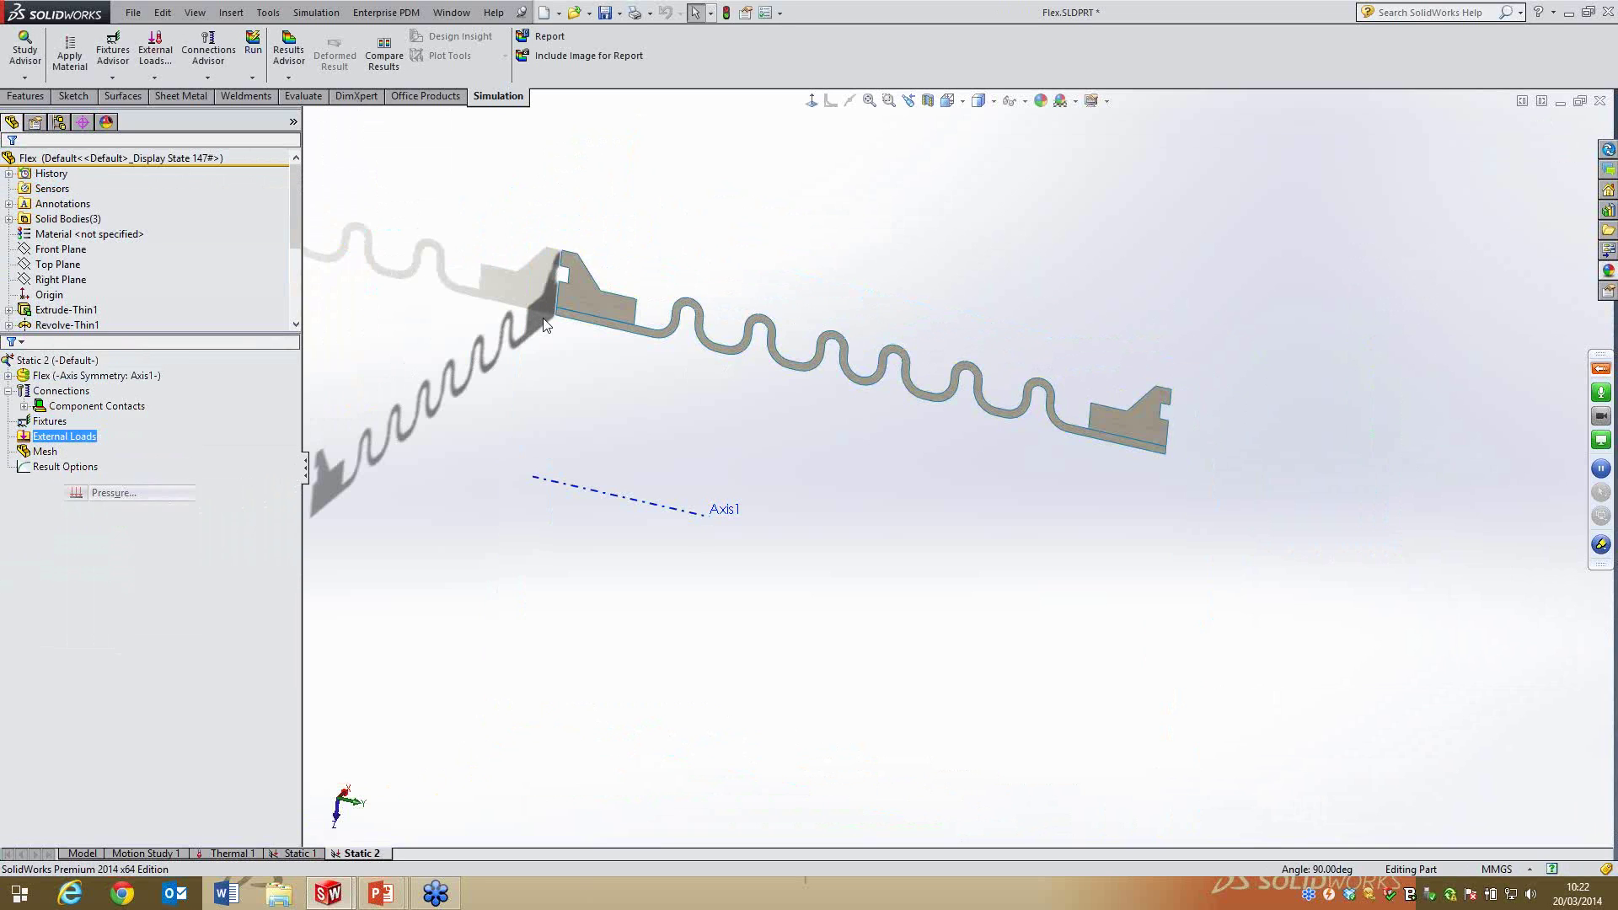
{"action": "scroll", "coordinate": [606, 300], "scroll_direction": "down", "scroll_amount": 4}
{"action": "left_click", "coordinate": [618, 393]}
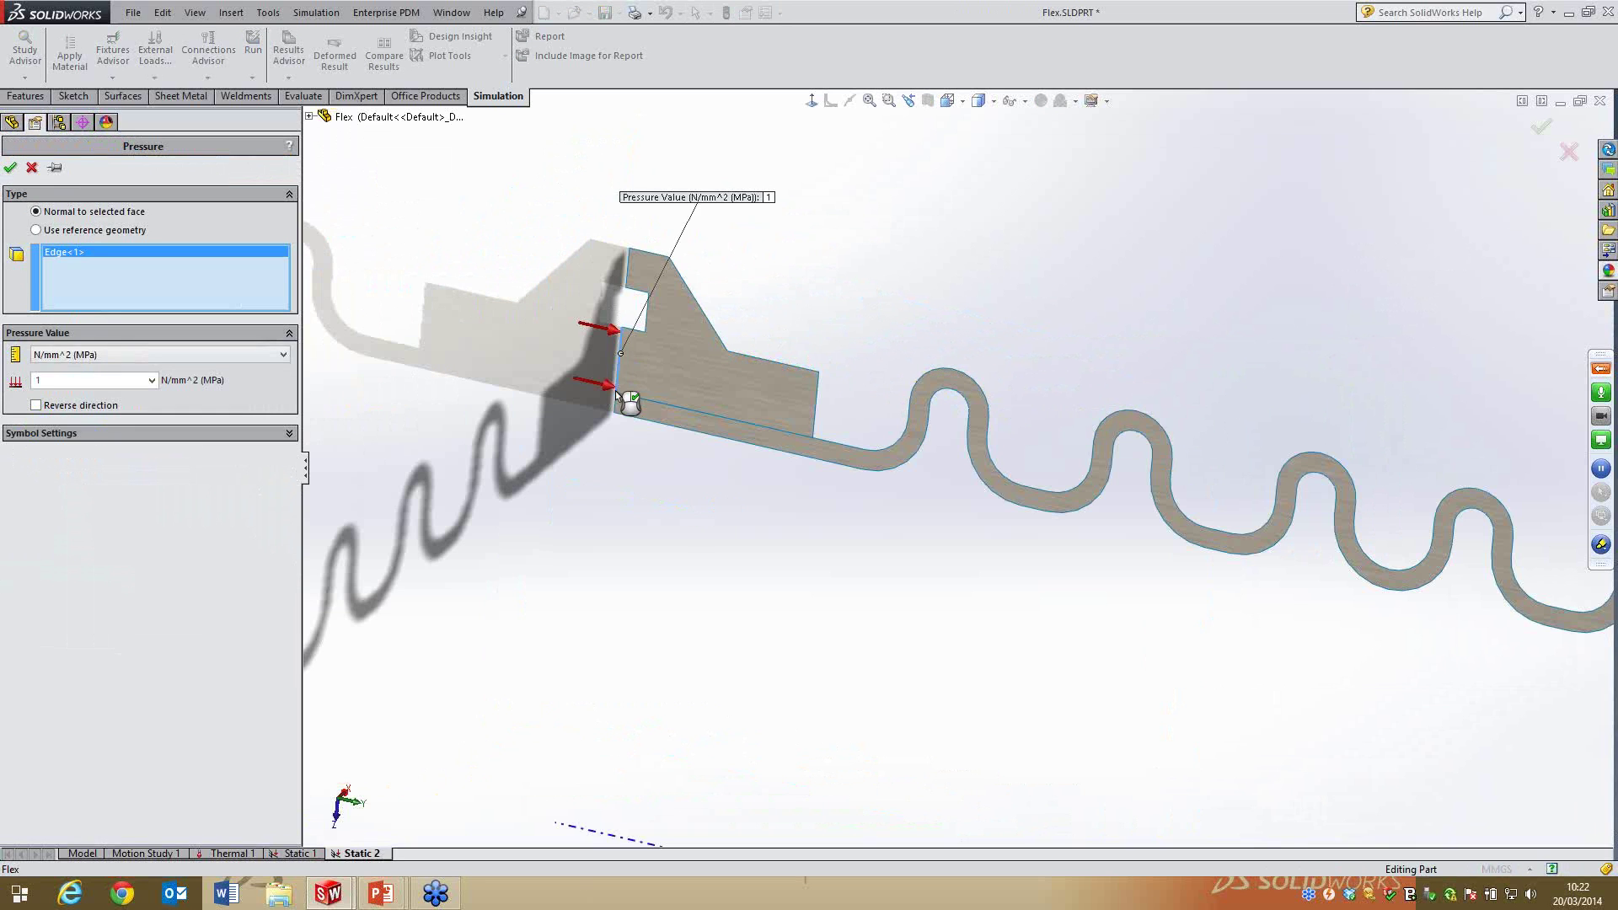
{"action": "left_click", "coordinate": [619, 258]}
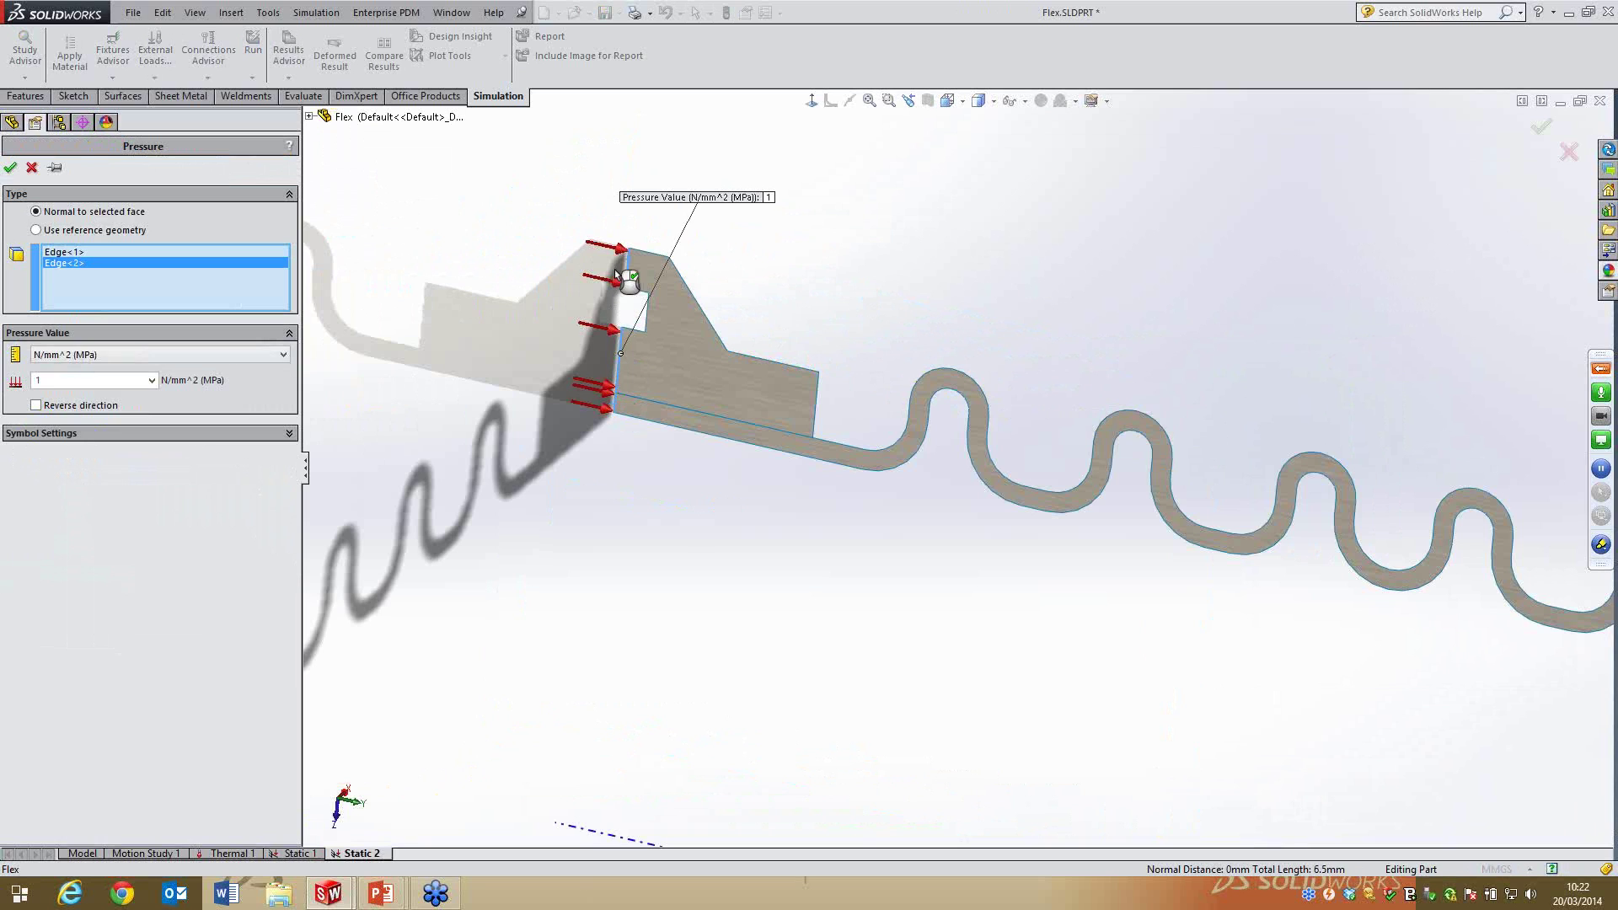
{"action": "left_click", "coordinate": [614, 270]}
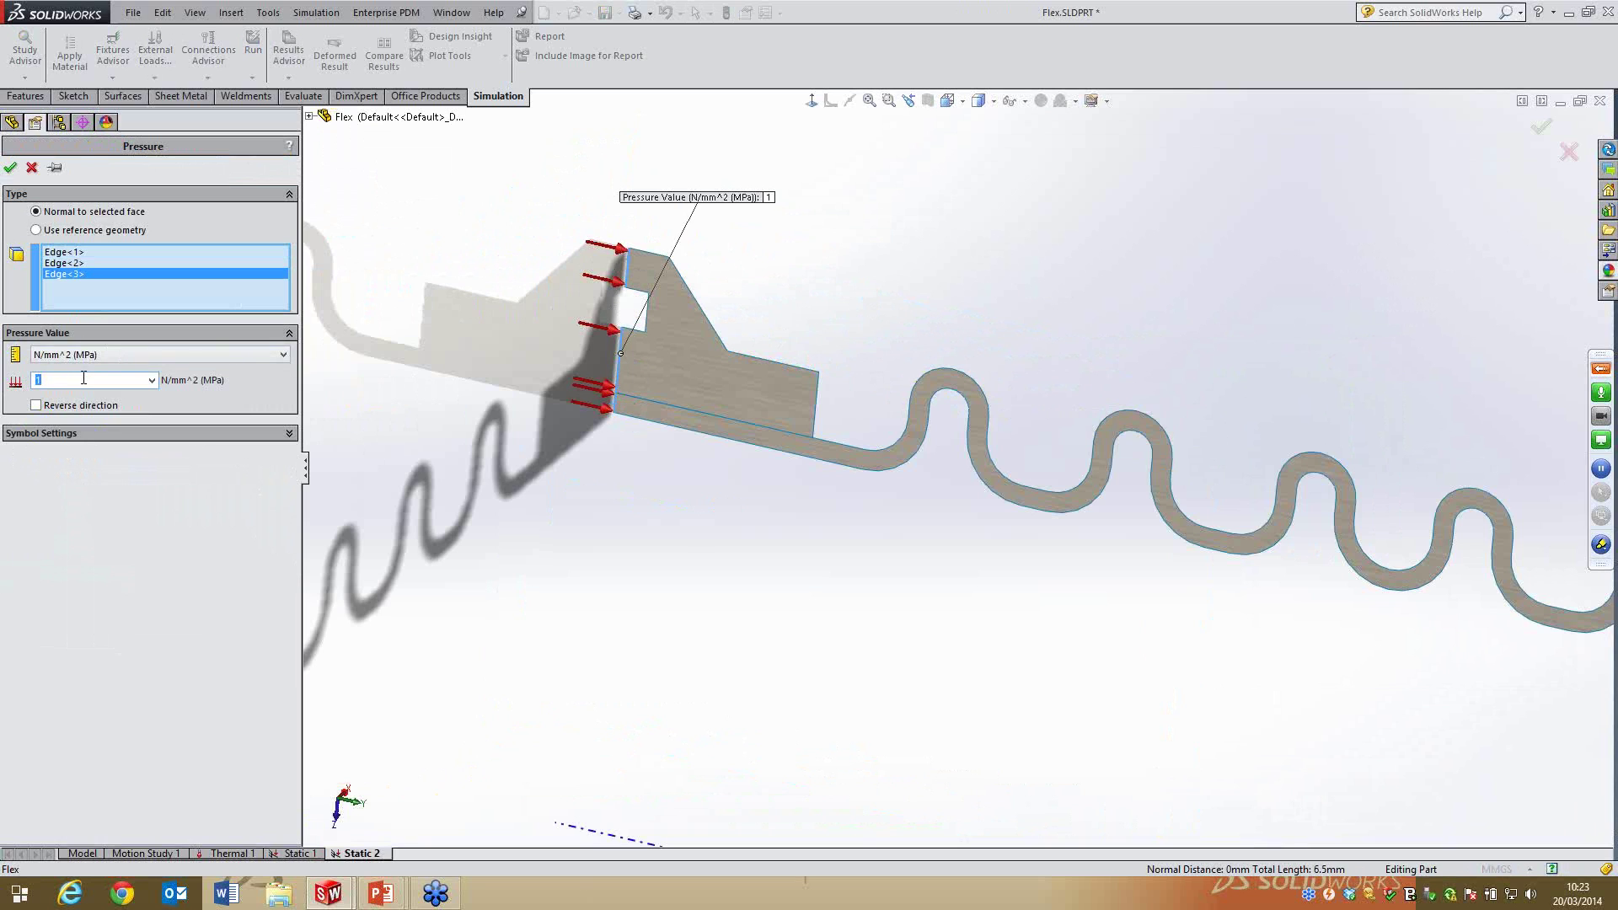
{"action": "left_click", "coordinate": [10, 167]}
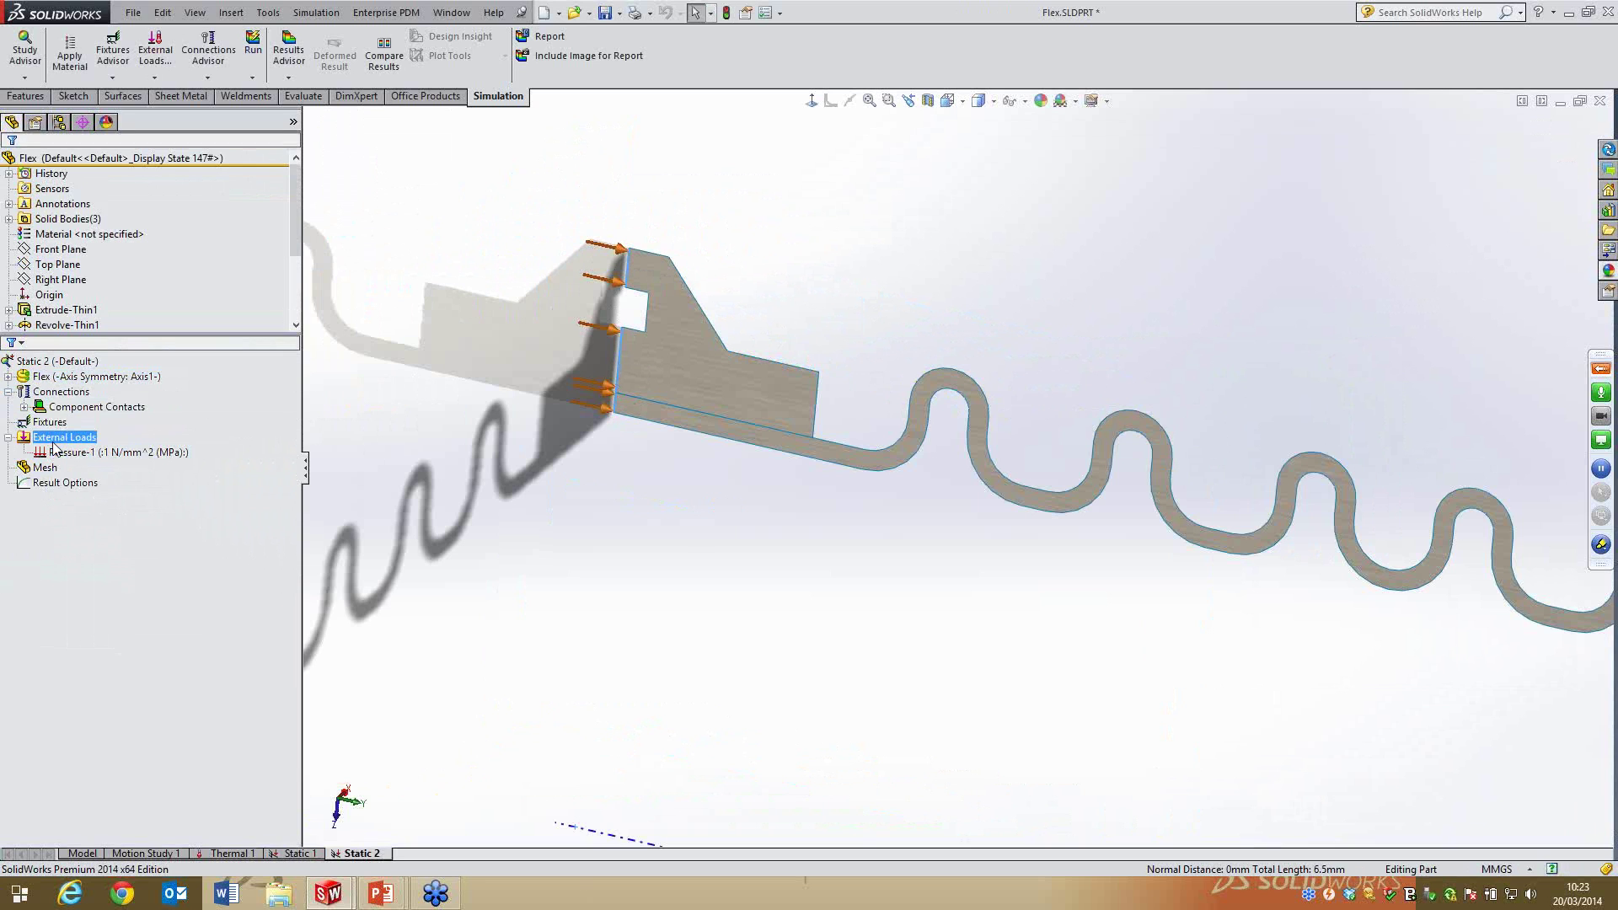
Add a Fixed Geometry fixture to the three end edges of the flange section opposite the pressure load
{"action": "scroll", "coordinate": [548, 435], "scroll_direction": "up", "scroll_amount": 3}
{"action": "middle_click_drag", "start_coordinate": [549, 435], "coordinate": [799, 371]}
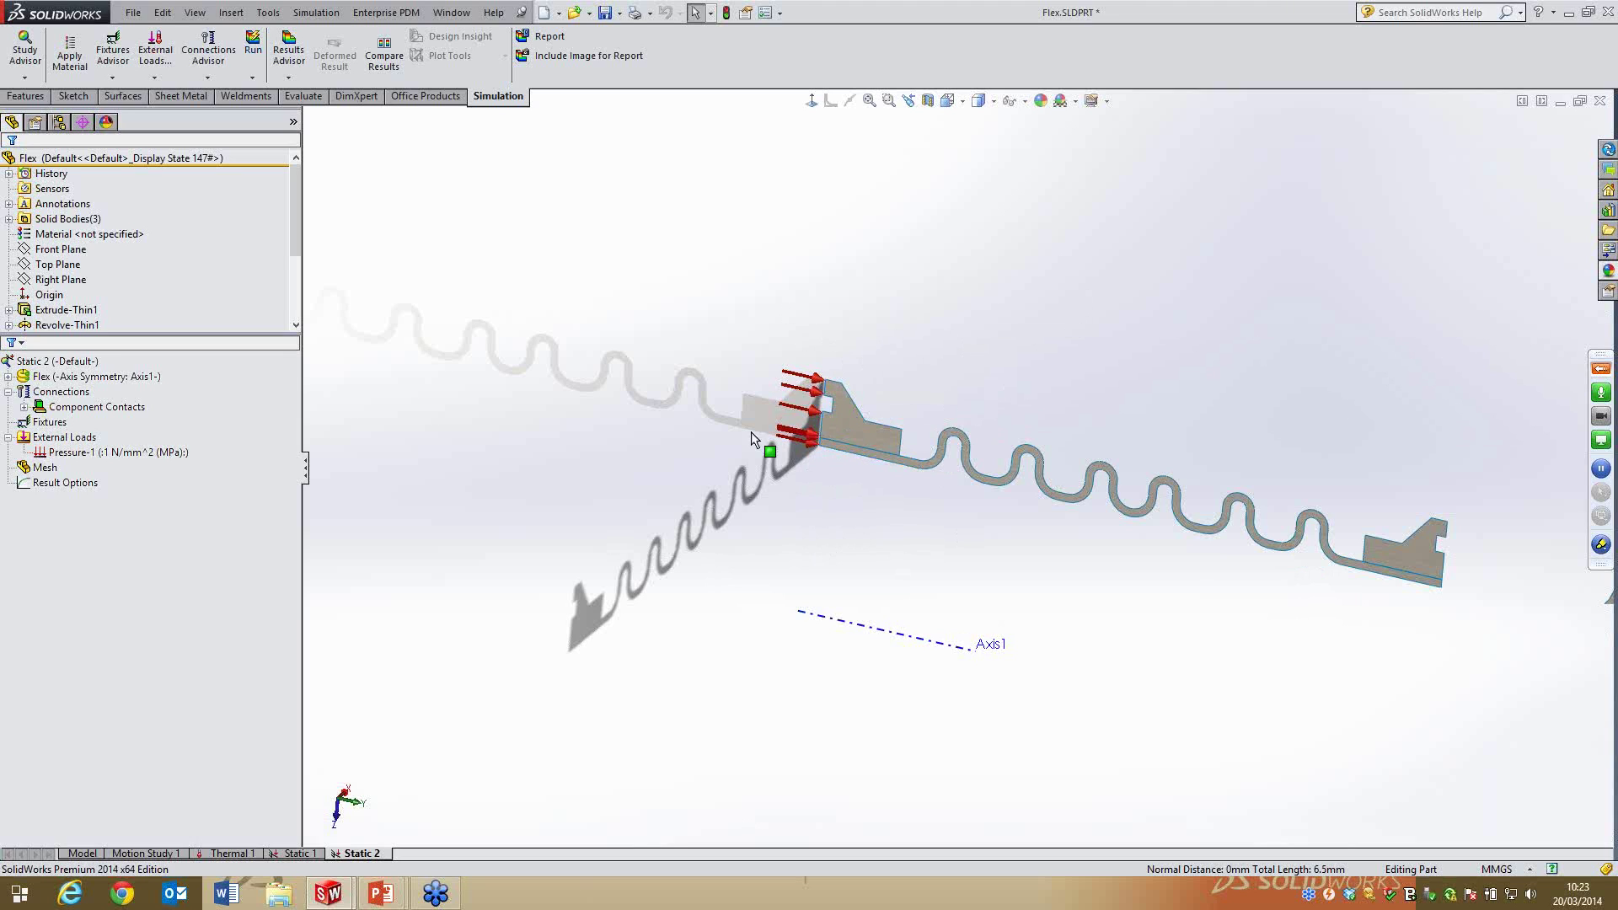
{"action": "left_click", "coordinate": [55, 437]}
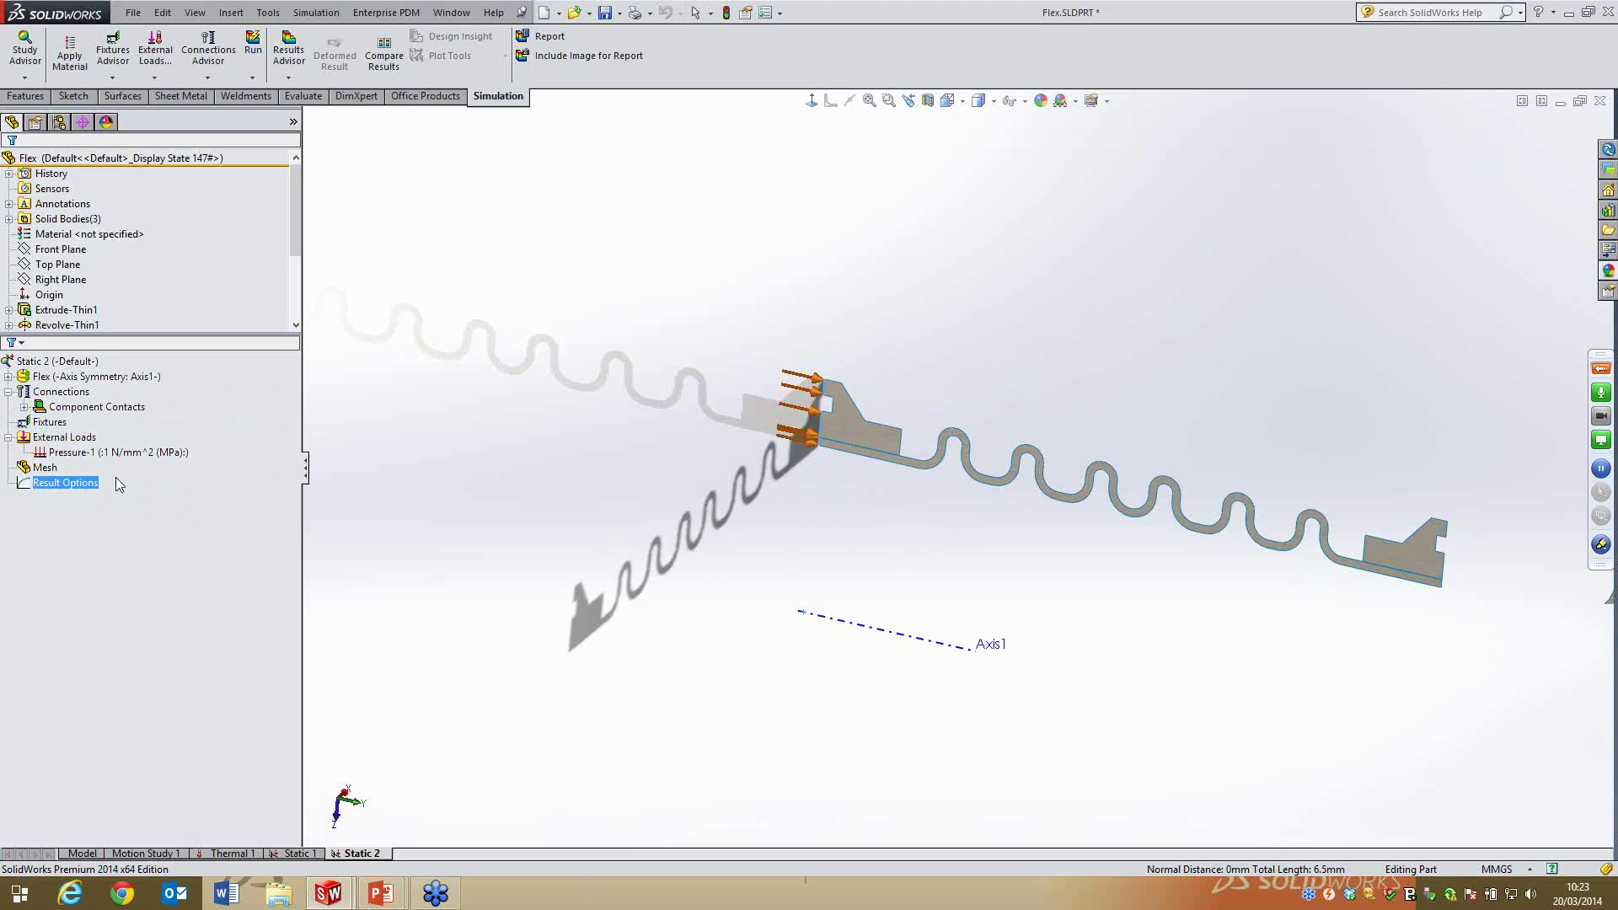
{"action": "right_click", "coordinate": [49, 423]}
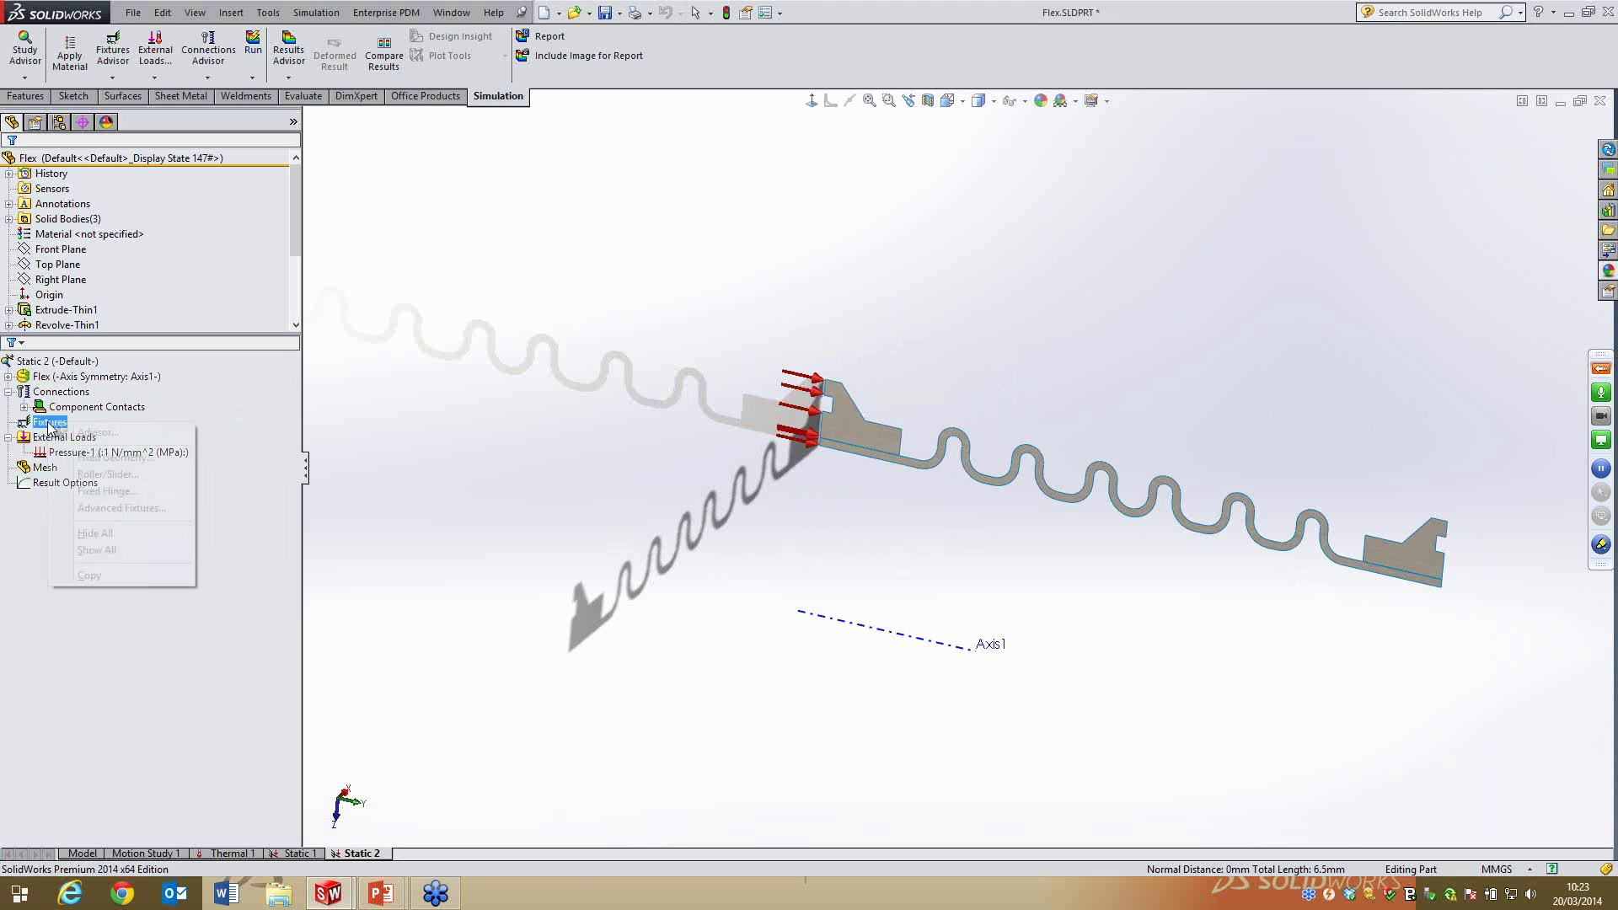
{"action": "left_click", "coordinate": [114, 457]}
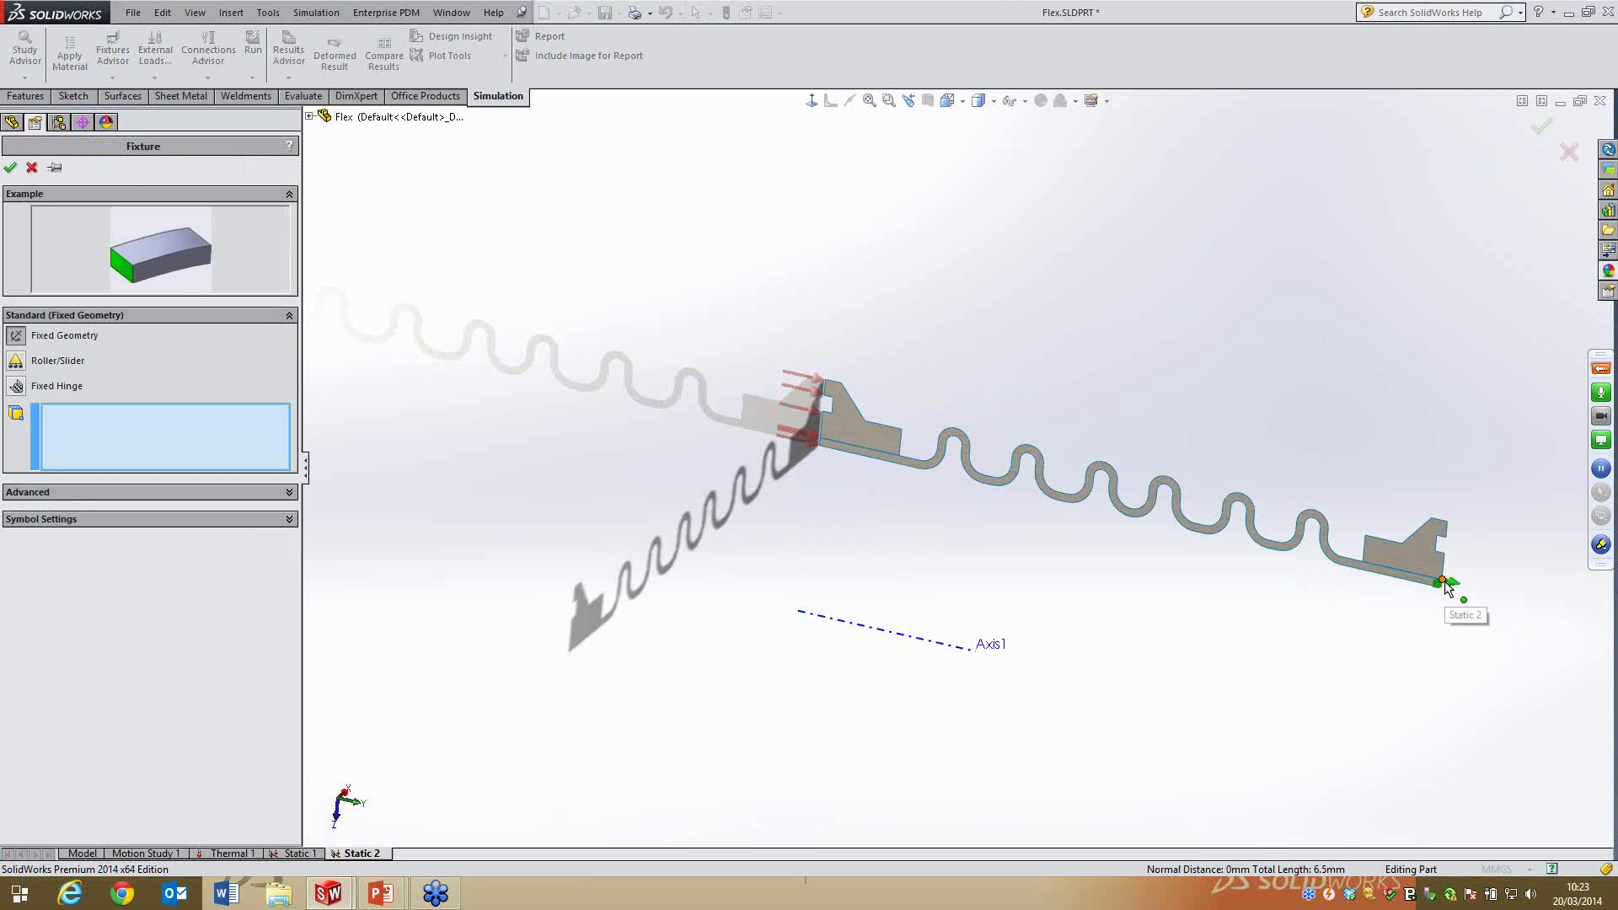
{"action": "scroll", "coordinate": [1445, 581], "scroll_direction": "down", "scroll_amount": 8}
{"action": "left_click", "coordinate": [1045, 544]}
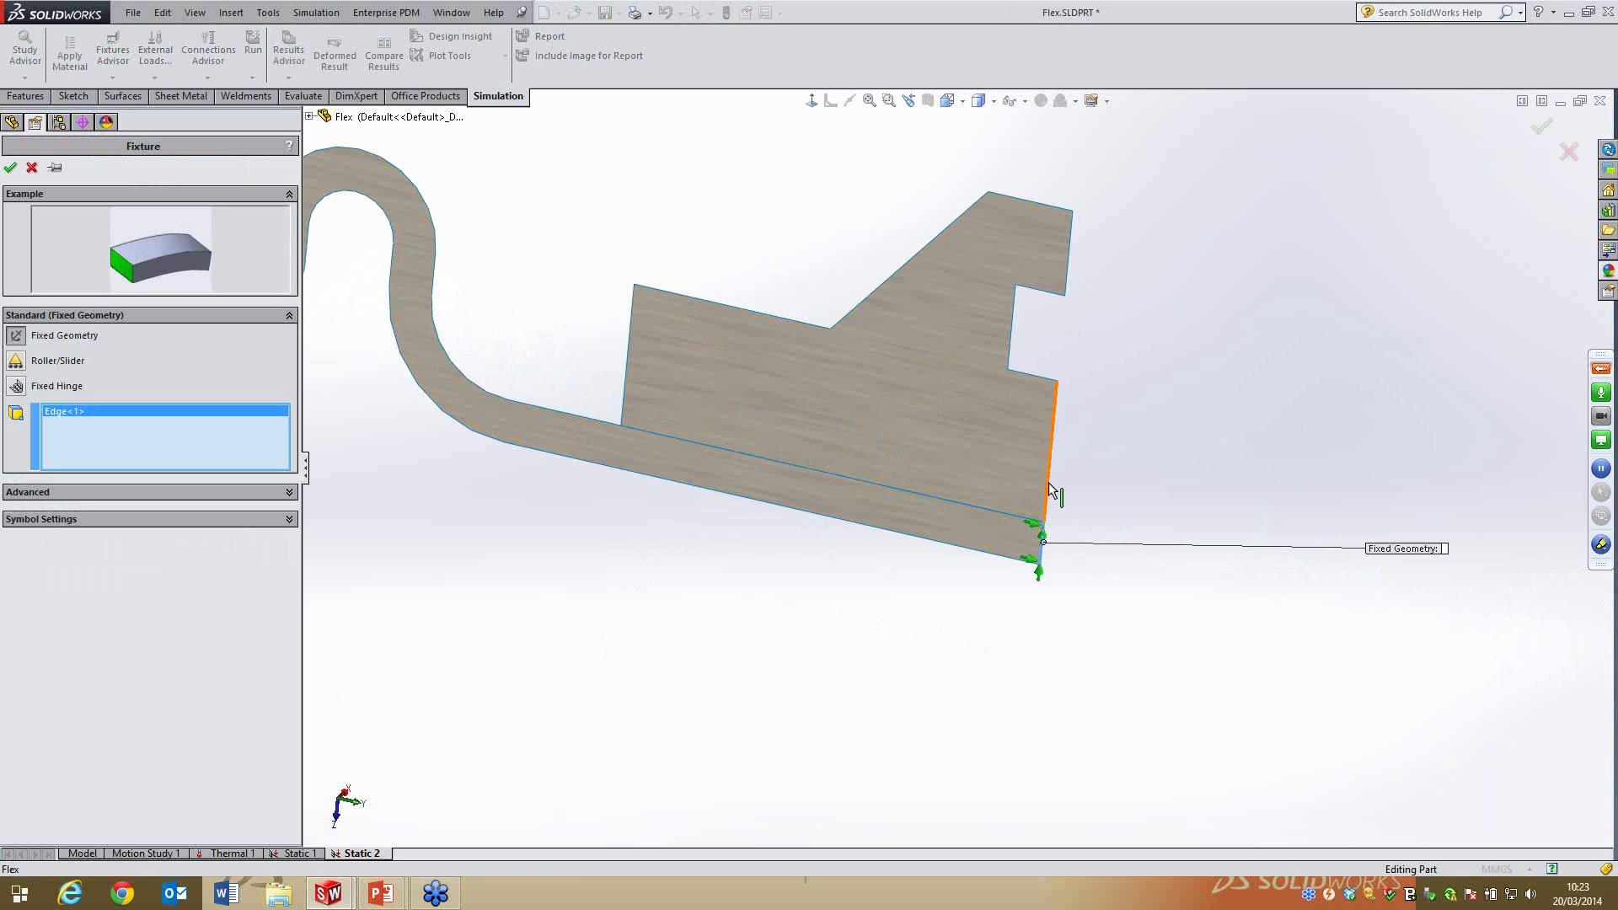
{"action": "left_click", "coordinate": [1068, 267]}
{"action": "scroll", "coordinate": [969, 438], "scroll_direction": "up", "scroll_amount": 6}
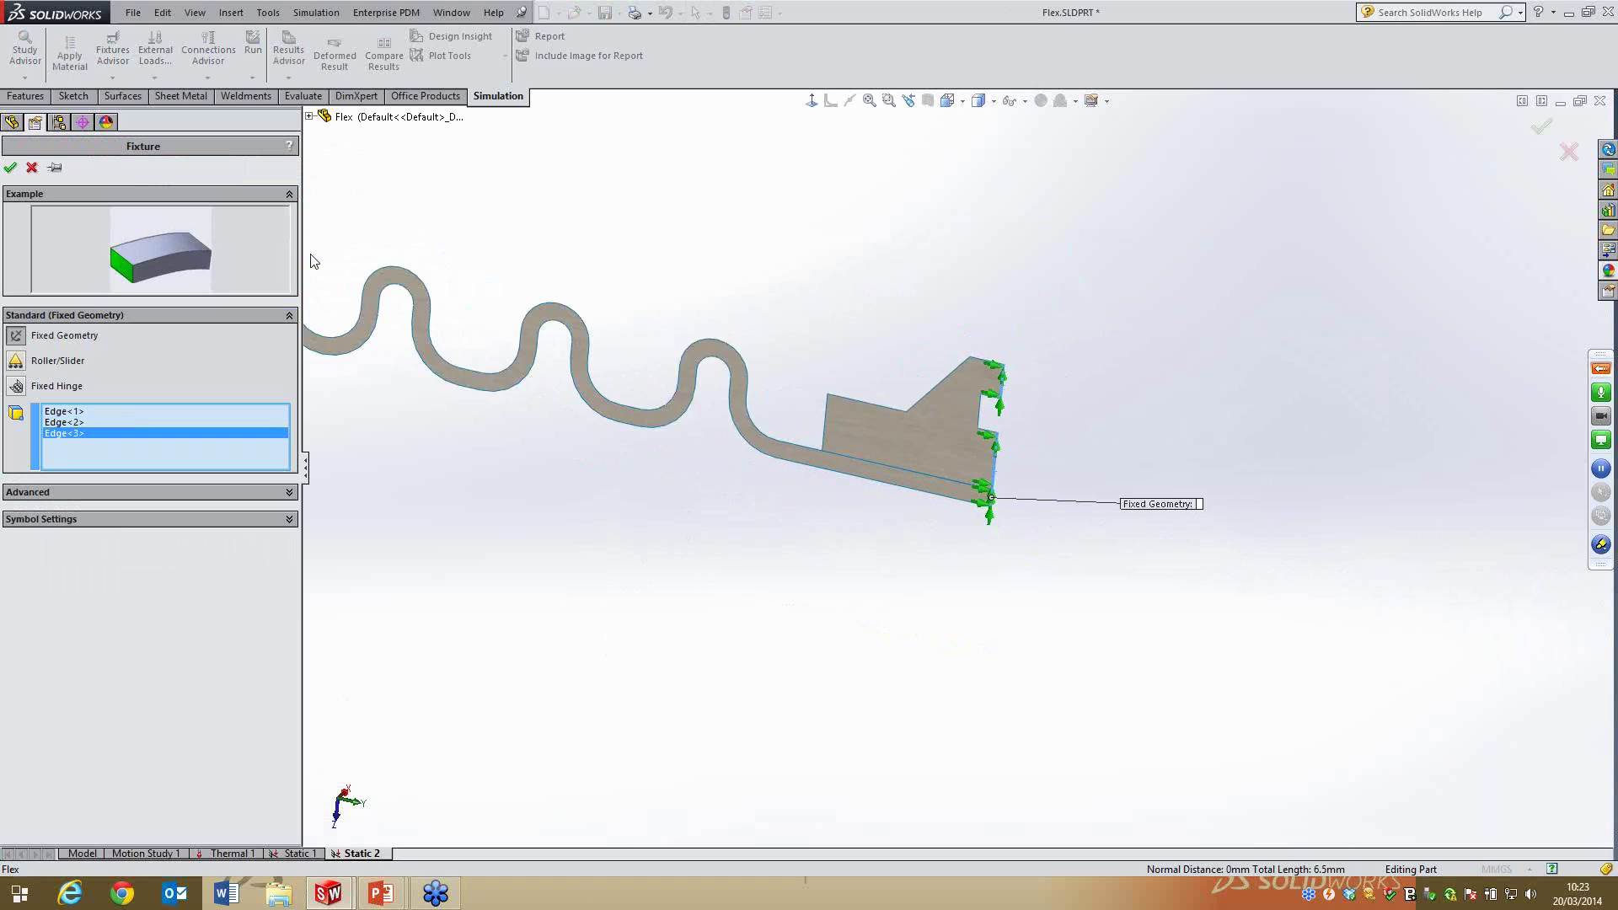
{"action": "left_click", "coordinate": [10, 167]}
Reverse the direction of the pressure on the flange's end edges
{"action": "middle_click_drag", "start_coordinate": [425, 344], "coordinate": [427, 422]}
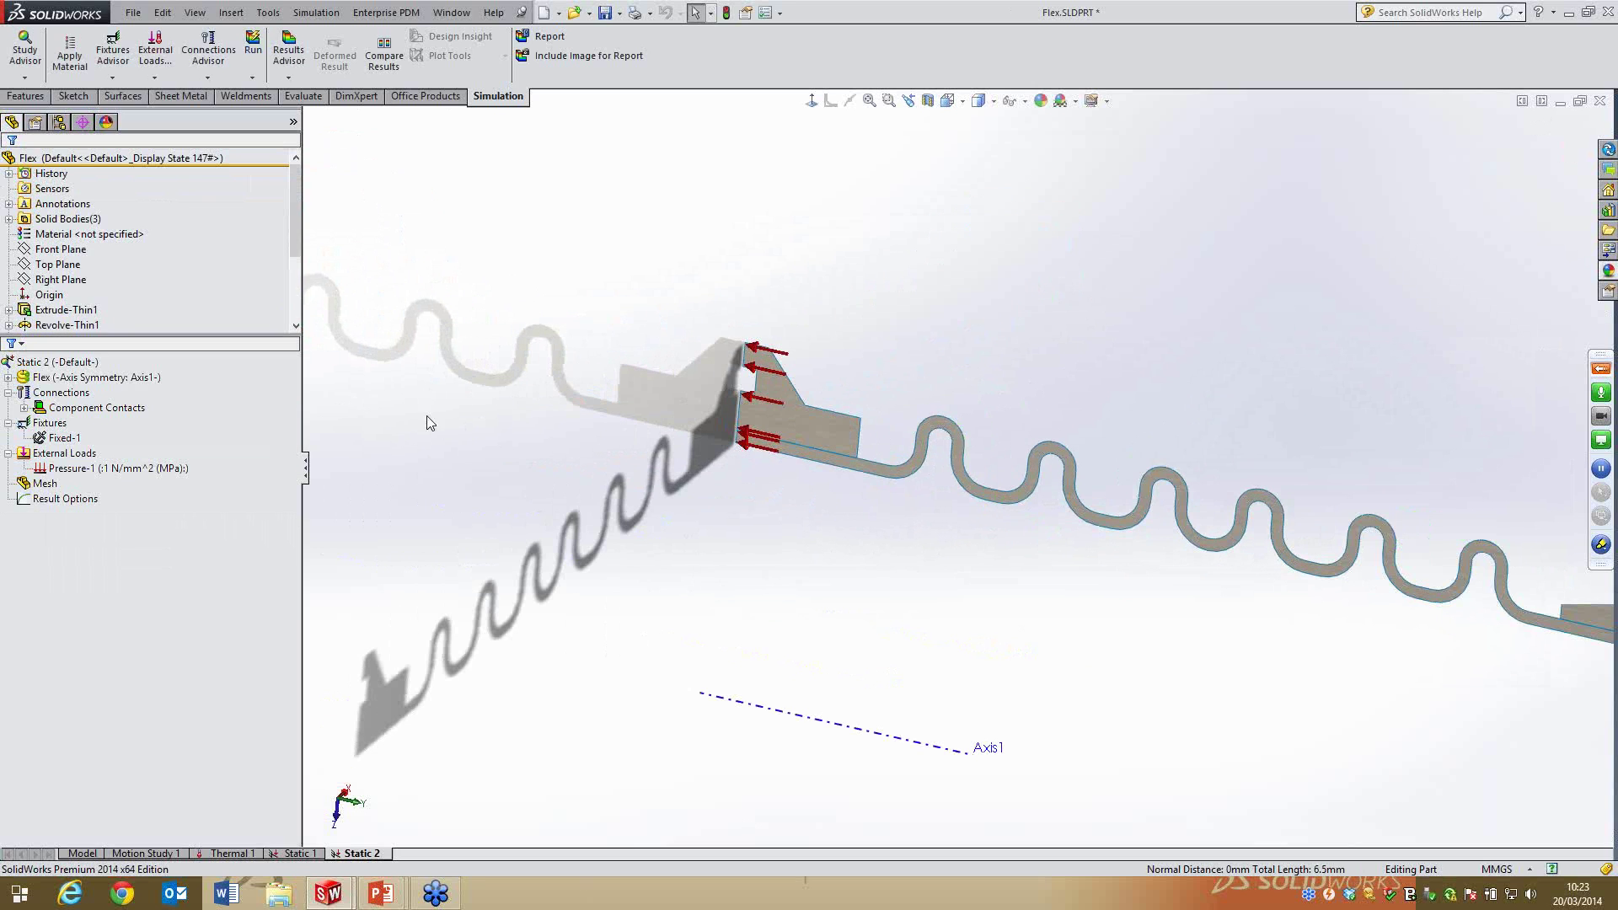
{"action": "right_click", "coordinate": [144, 470]}
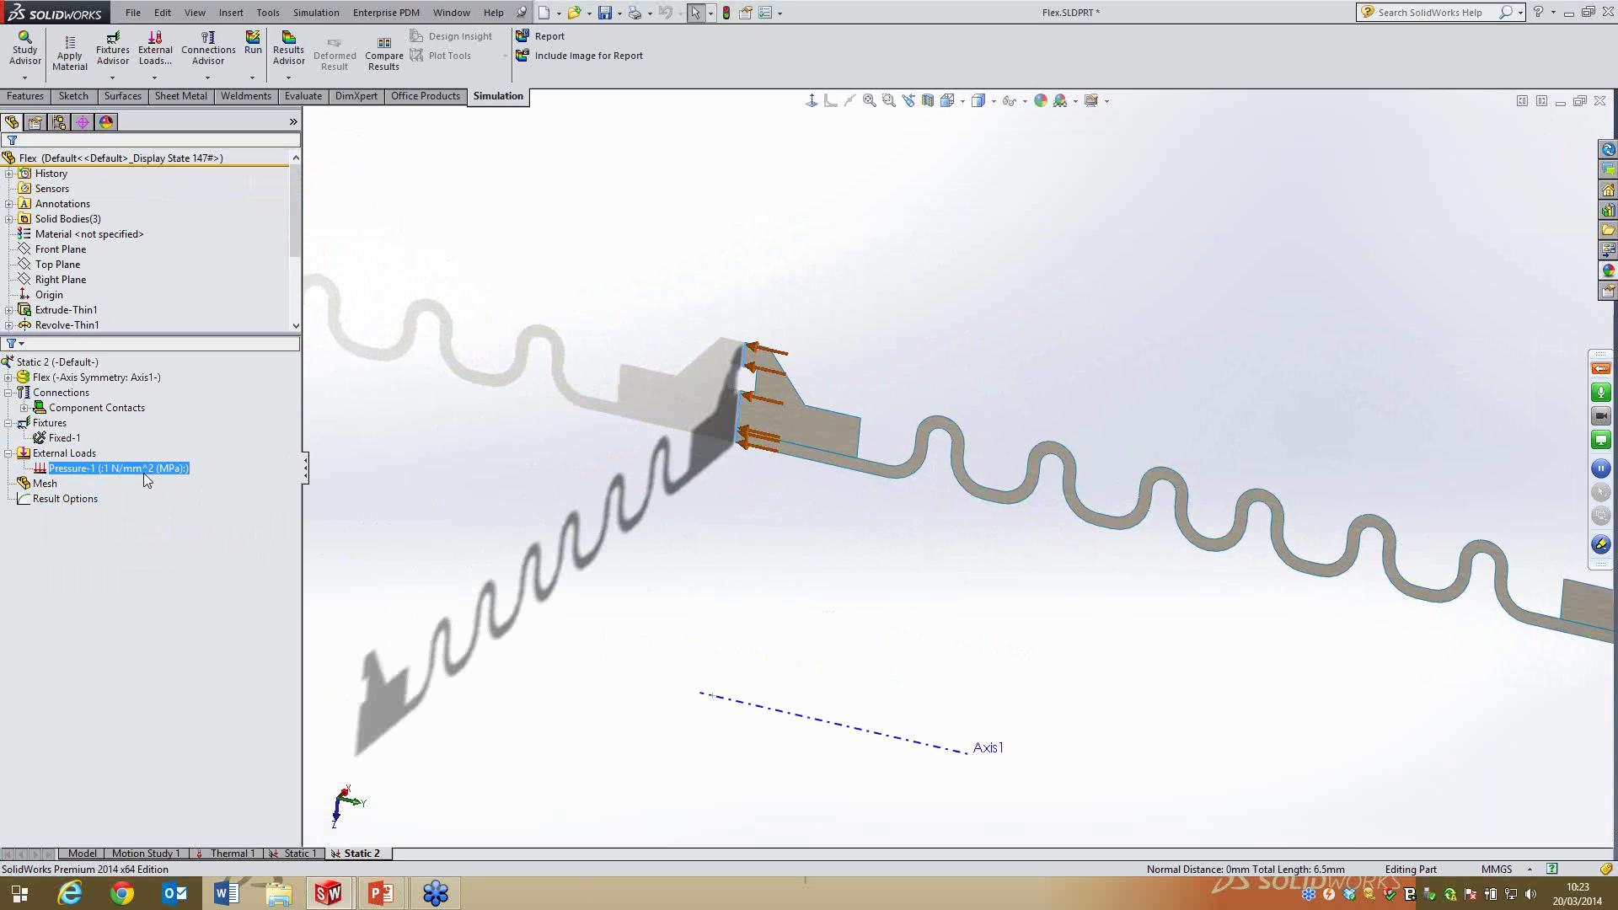
{"action": "left_click", "coordinate": [181, 531]}
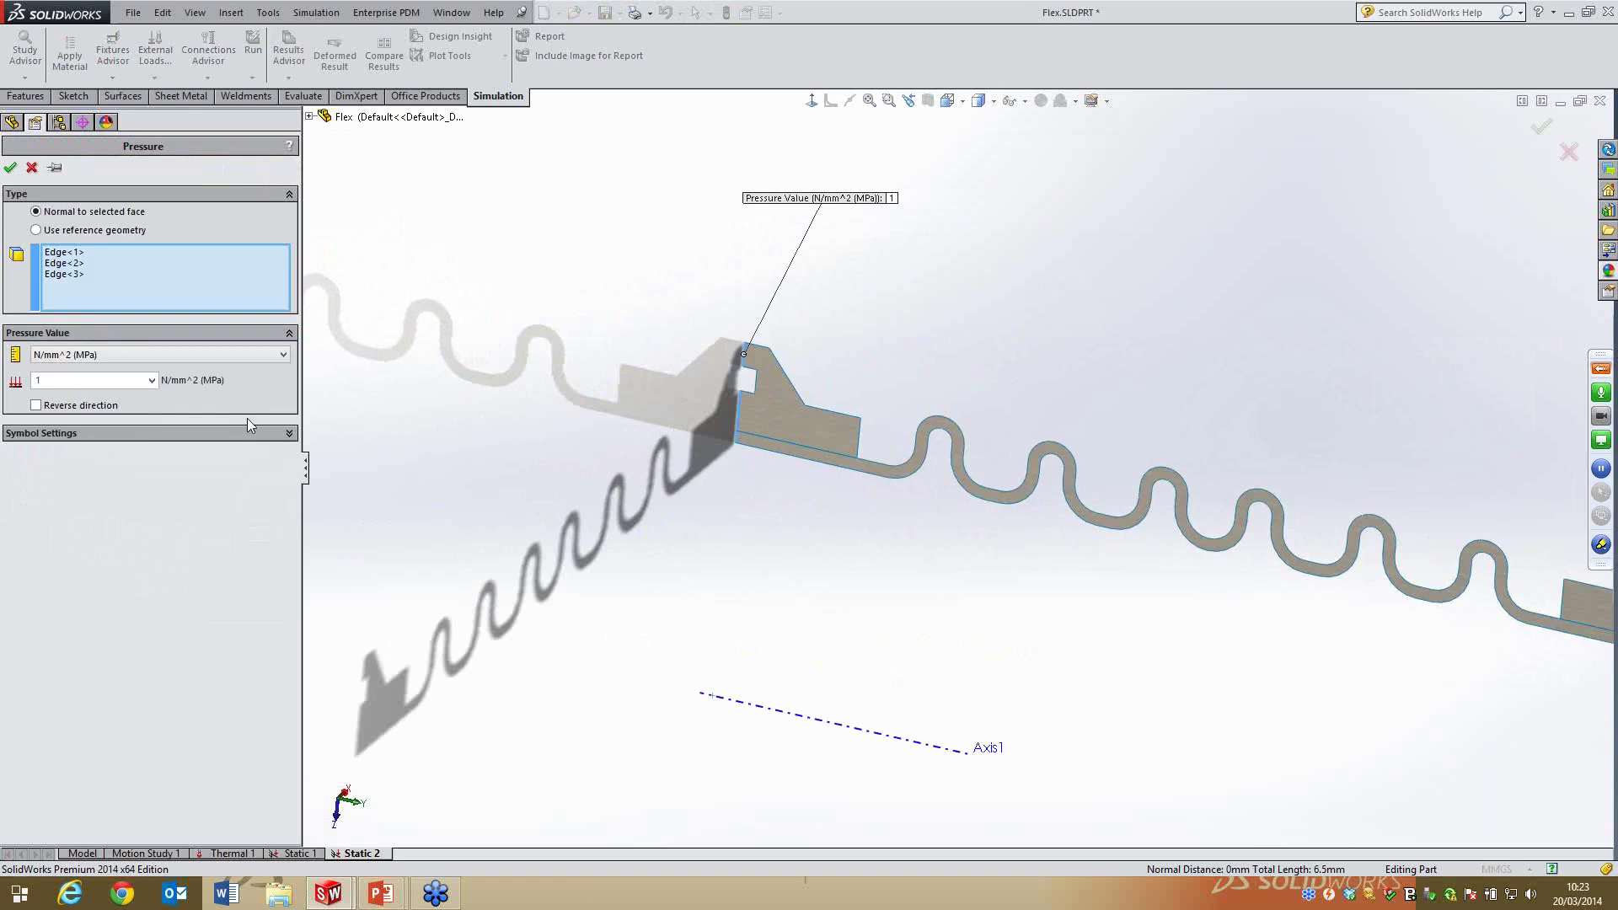
{"action": "left_click", "coordinate": [36, 406]}
{"action": "left_click", "coordinate": [10, 167]}
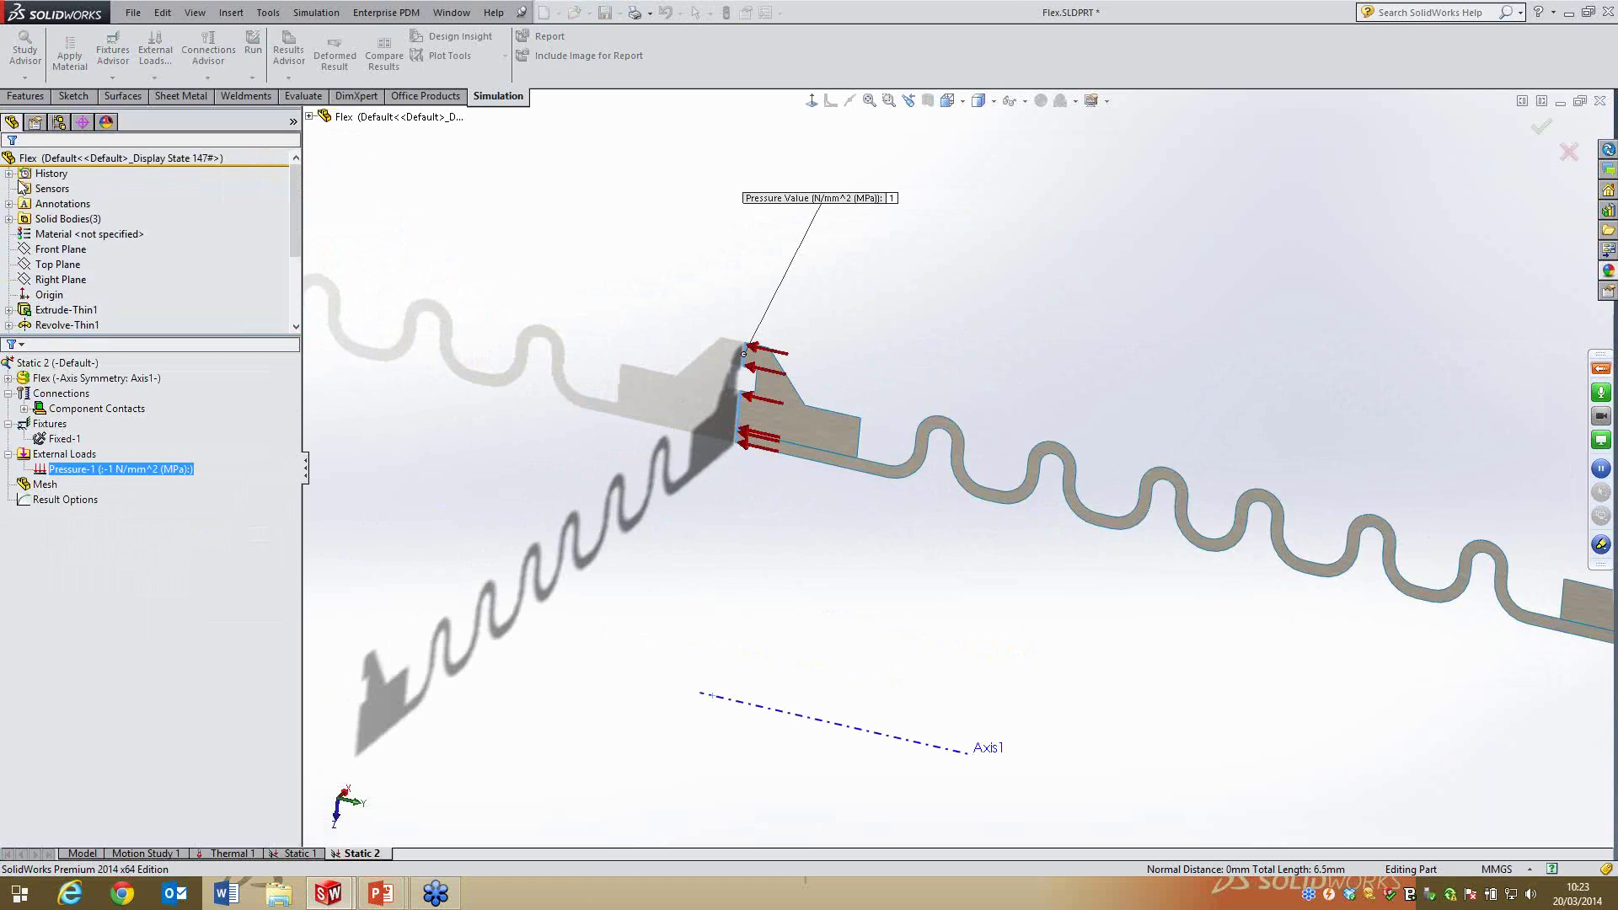
Turn off the pressure load's reversed direction so it pushes into the flange again
{"action": "right_click", "coordinate": [104, 472]}
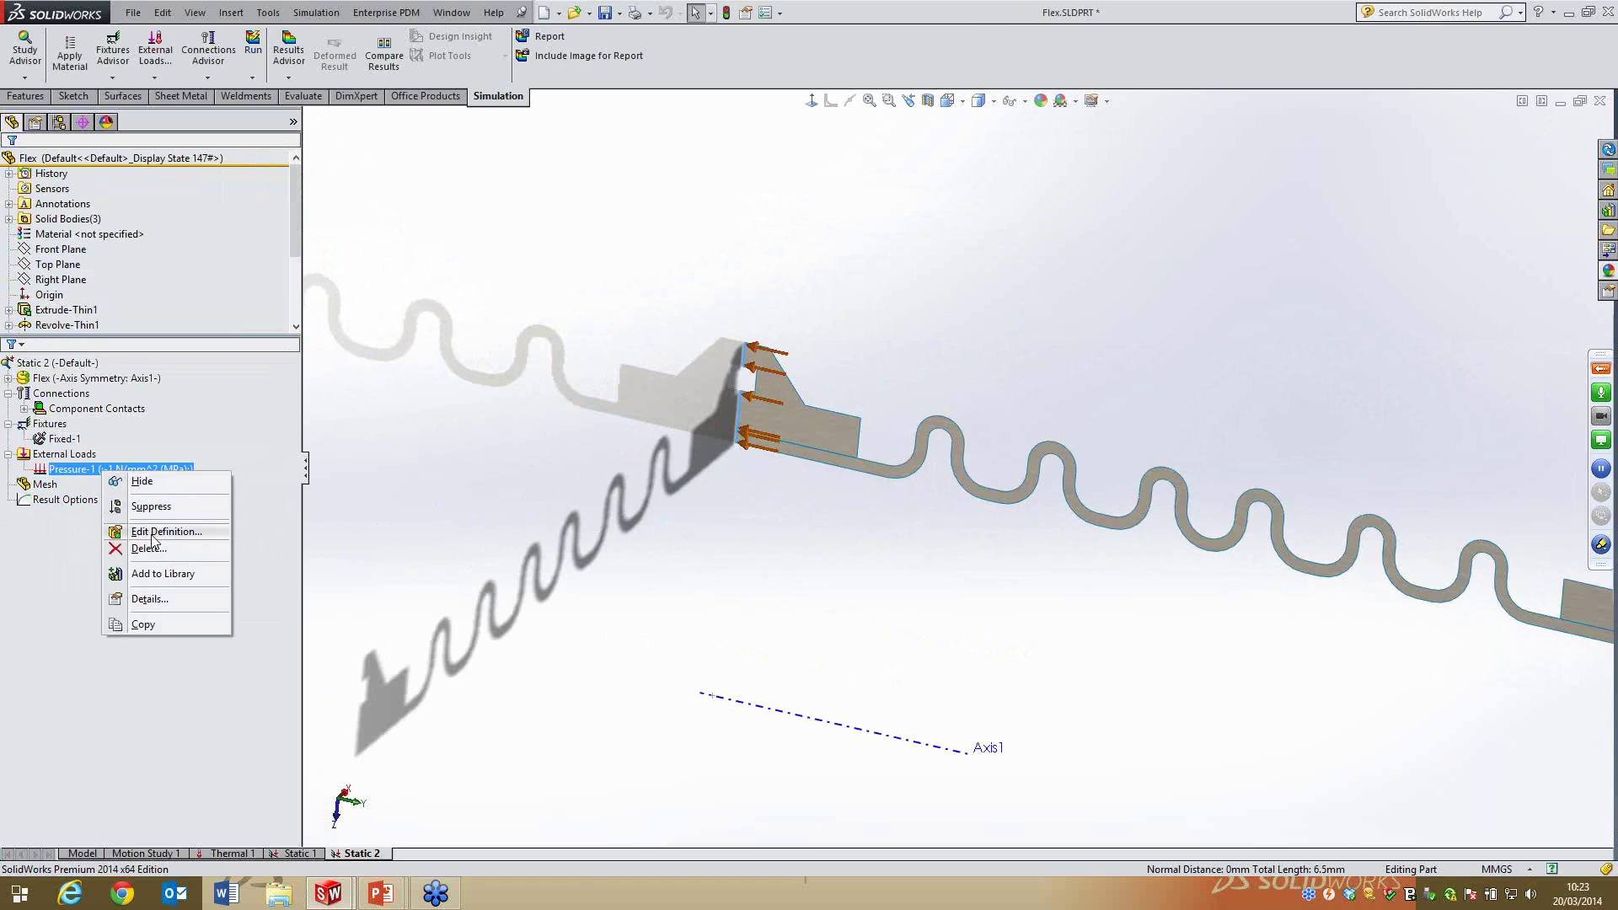
{"action": "left_click", "coordinate": [156, 532]}
{"action": "left_click", "coordinate": [35, 405]}
{"action": "left_click", "coordinate": [10, 168]}
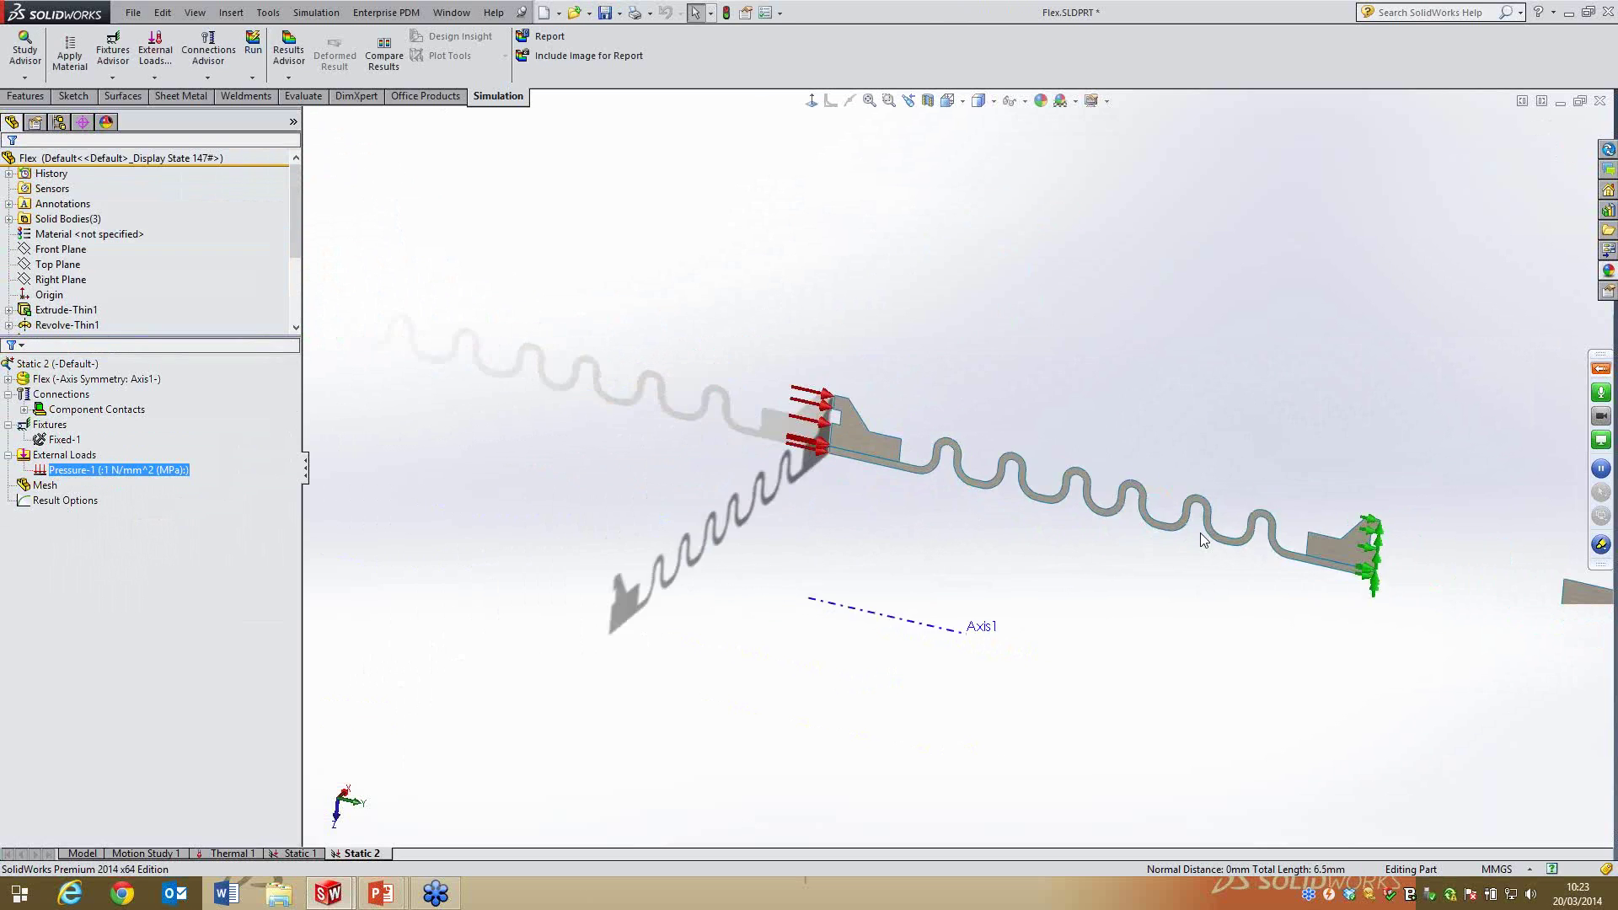
Mesh the Static 2 study with a curvature-based mesh at the finest density, giving a 0.43421358 mm element size
{"action": "right_click", "coordinate": [44, 487]}
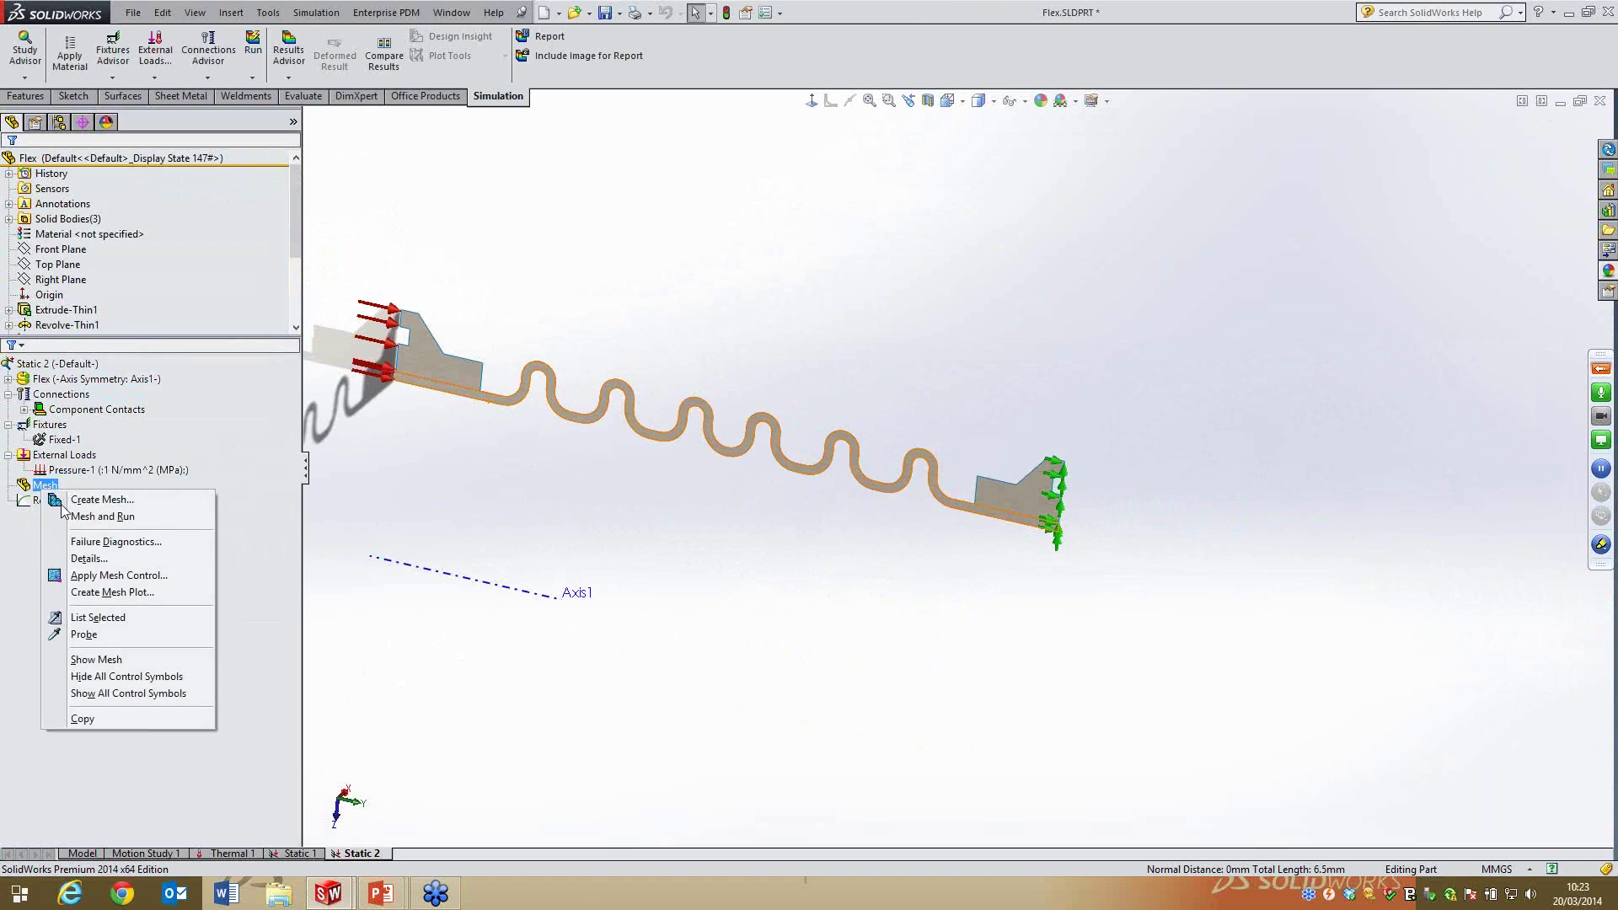
{"action": "left_click", "coordinate": [128, 501]}
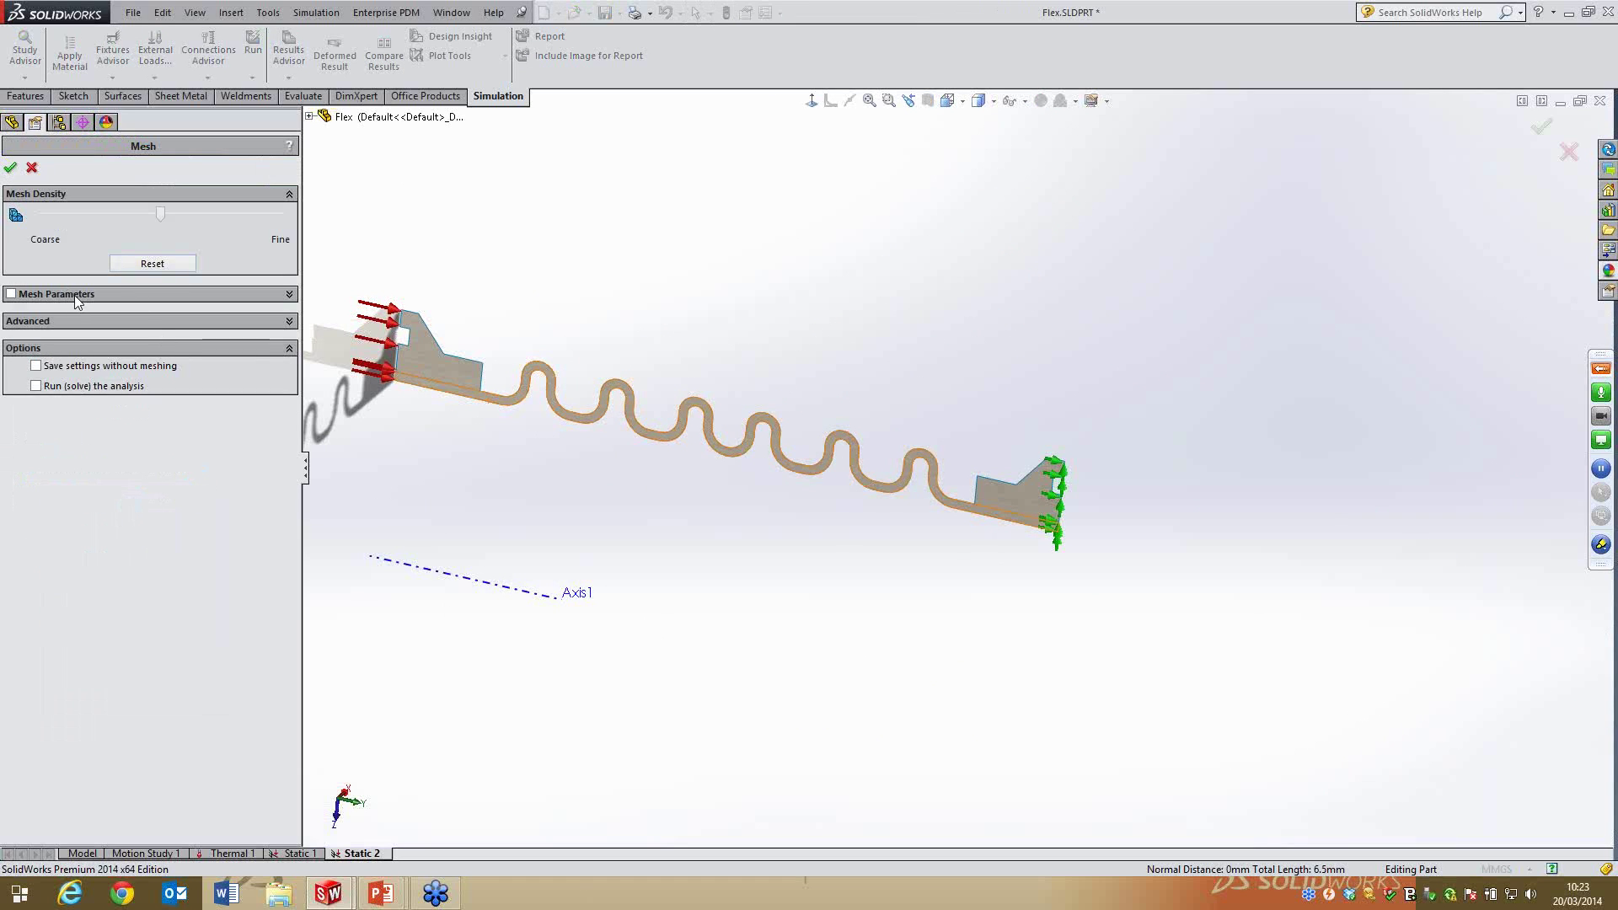
{"action": "left_click", "coordinate": [75, 295]}
{"action": "left_click_drag", "start_coordinate": [171, 209], "coordinate": [277, 209]}
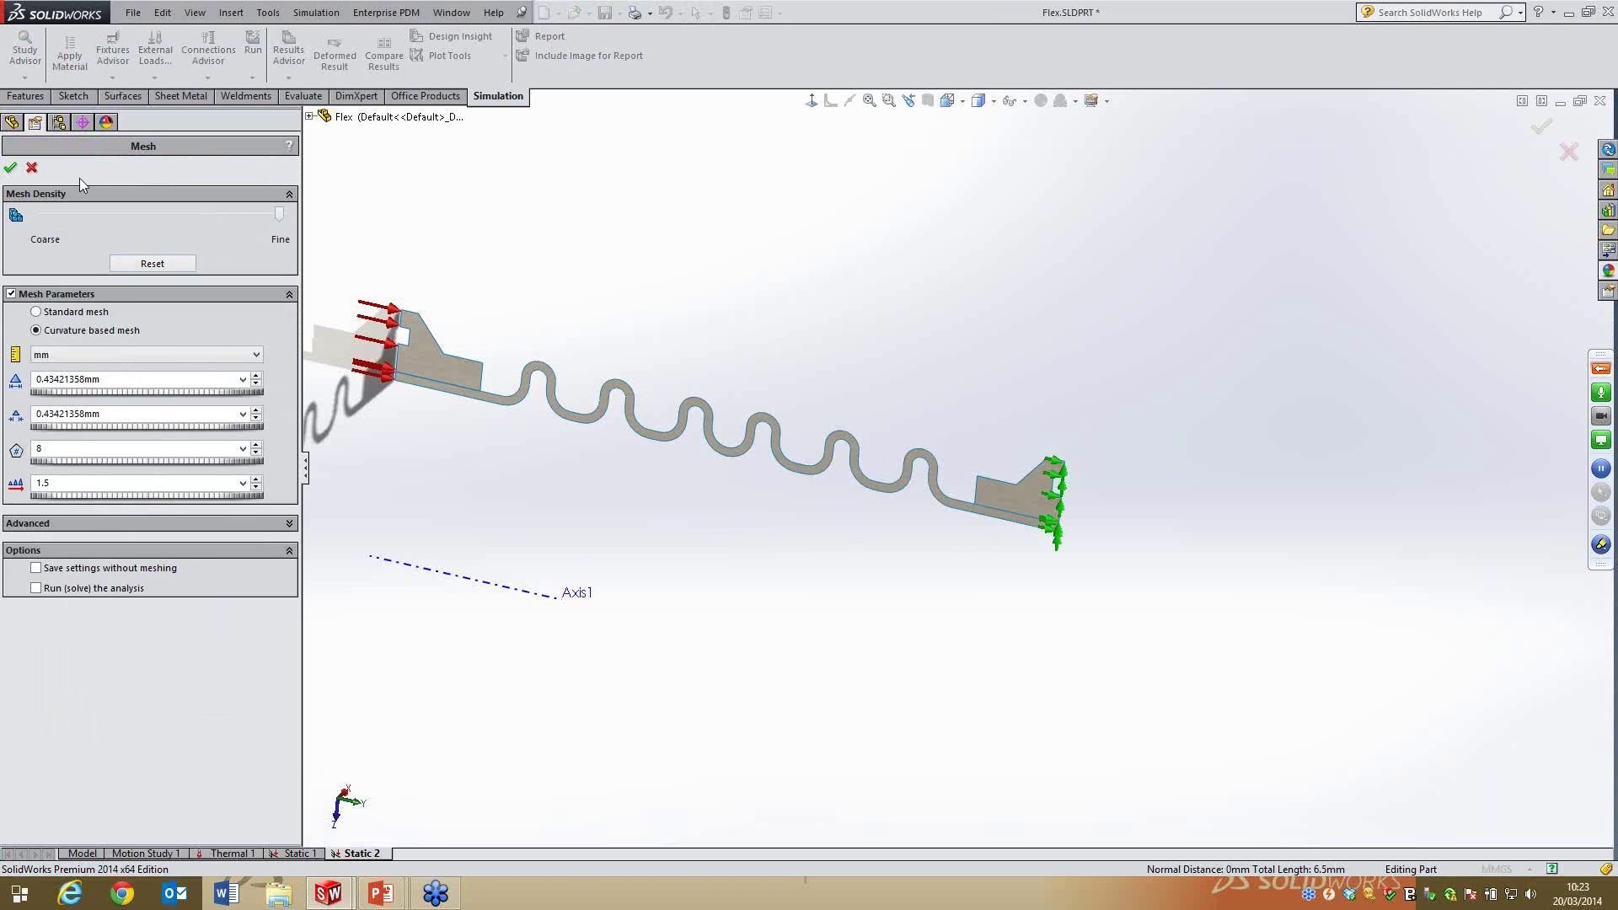
{"action": "left_click", "coordinate": [10, 168]}
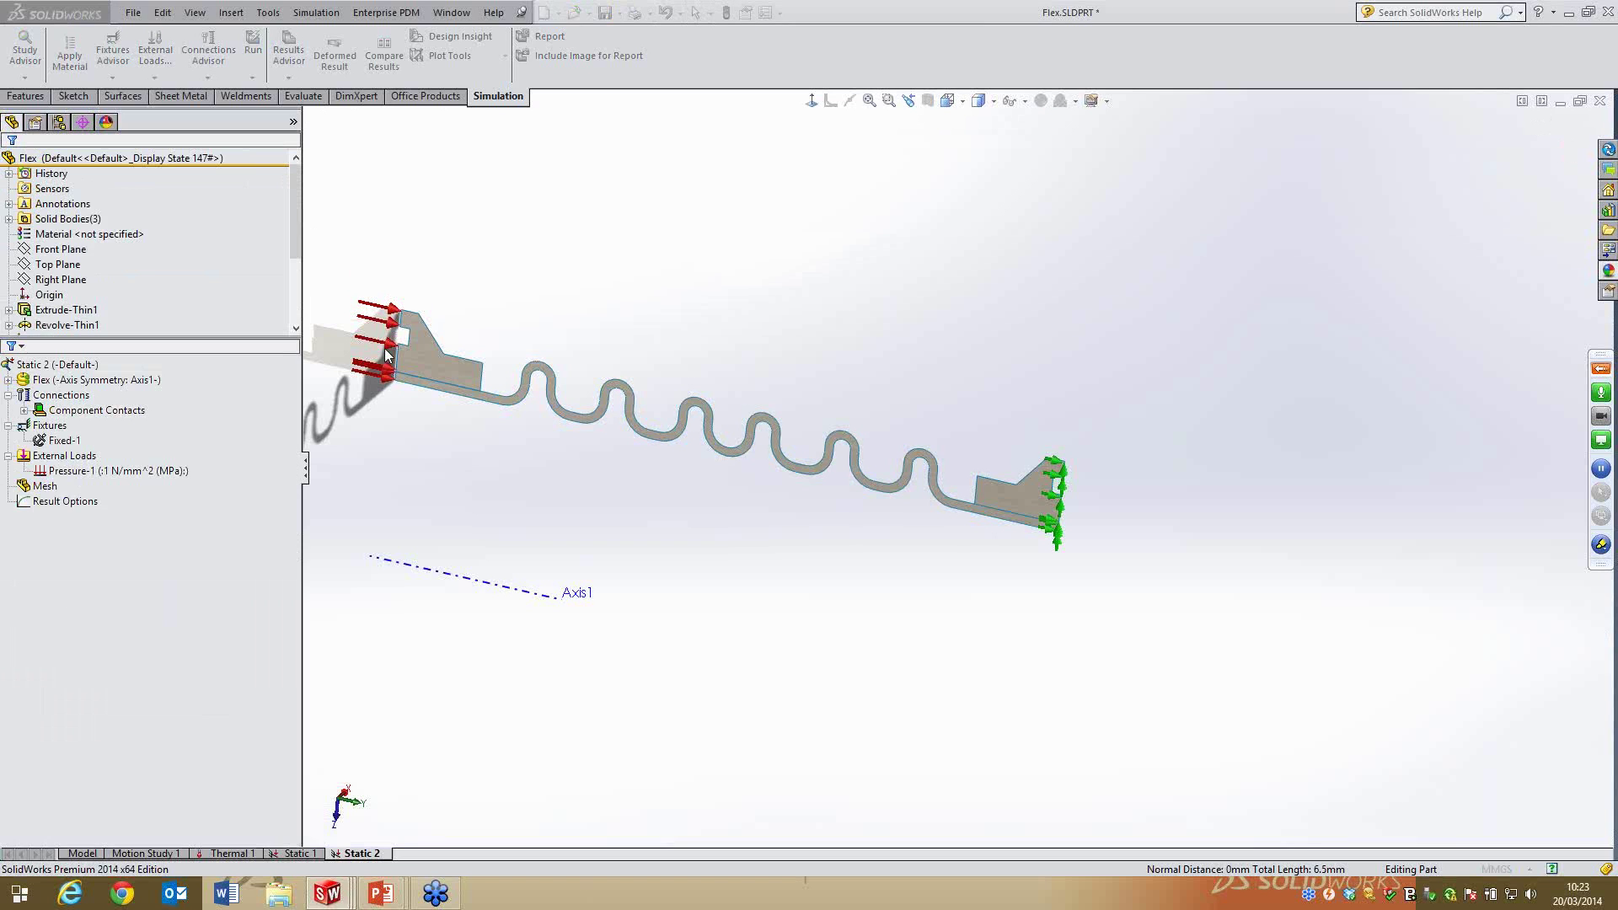
Try to run the Static 2 study
{"action": "right_click", "coordinate": [52, 366]}
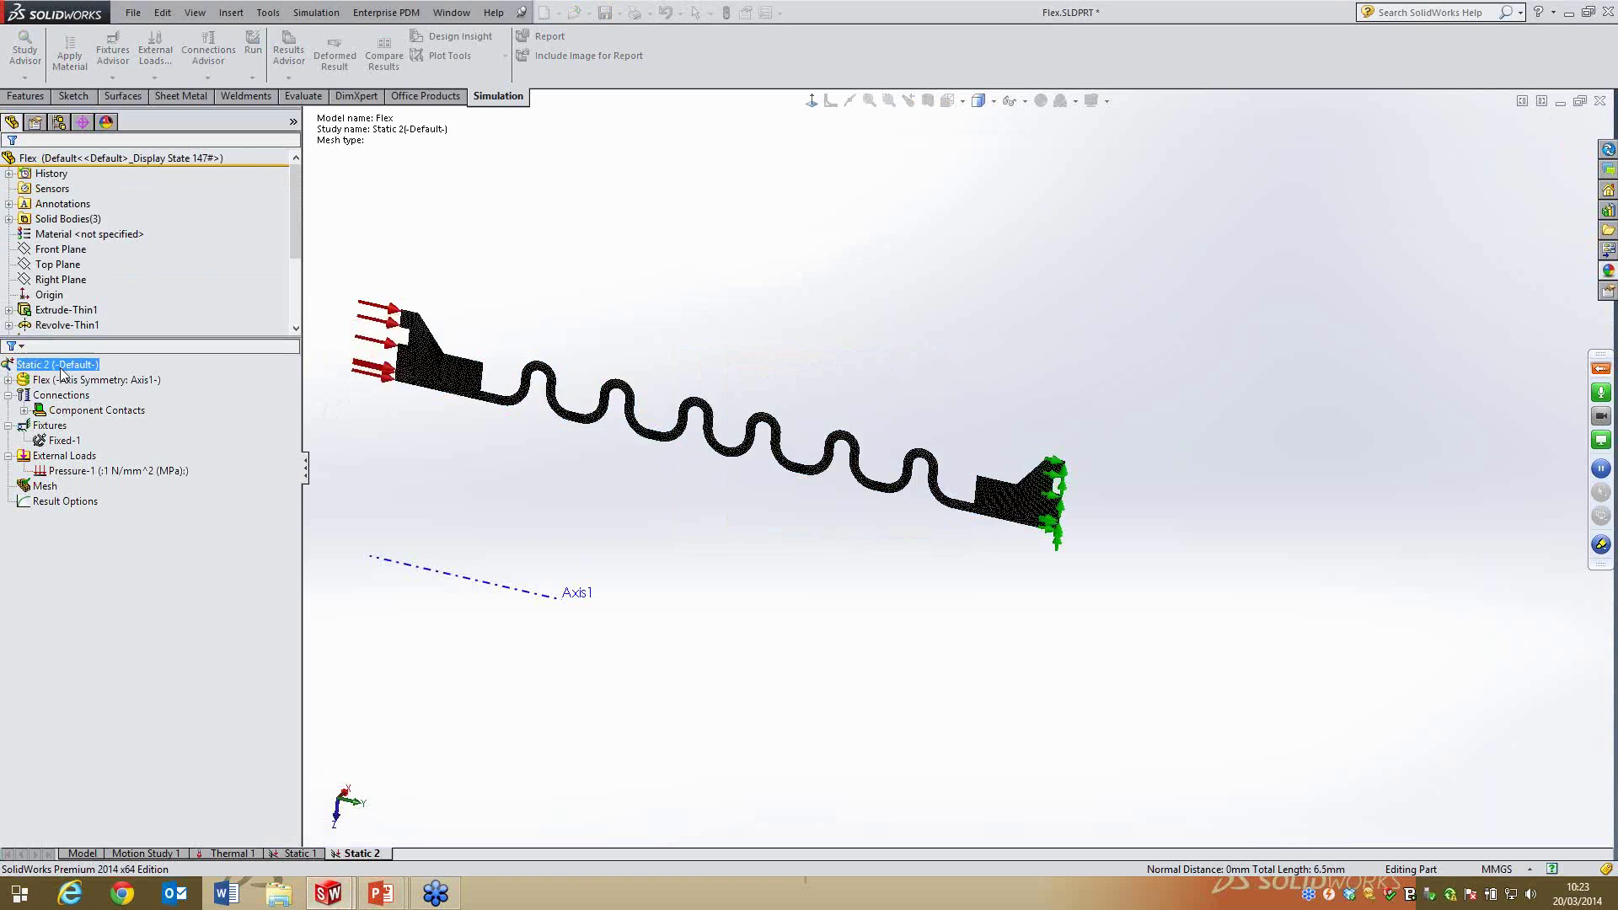
{"action": "left_click", "coordinate": [82, 372]}
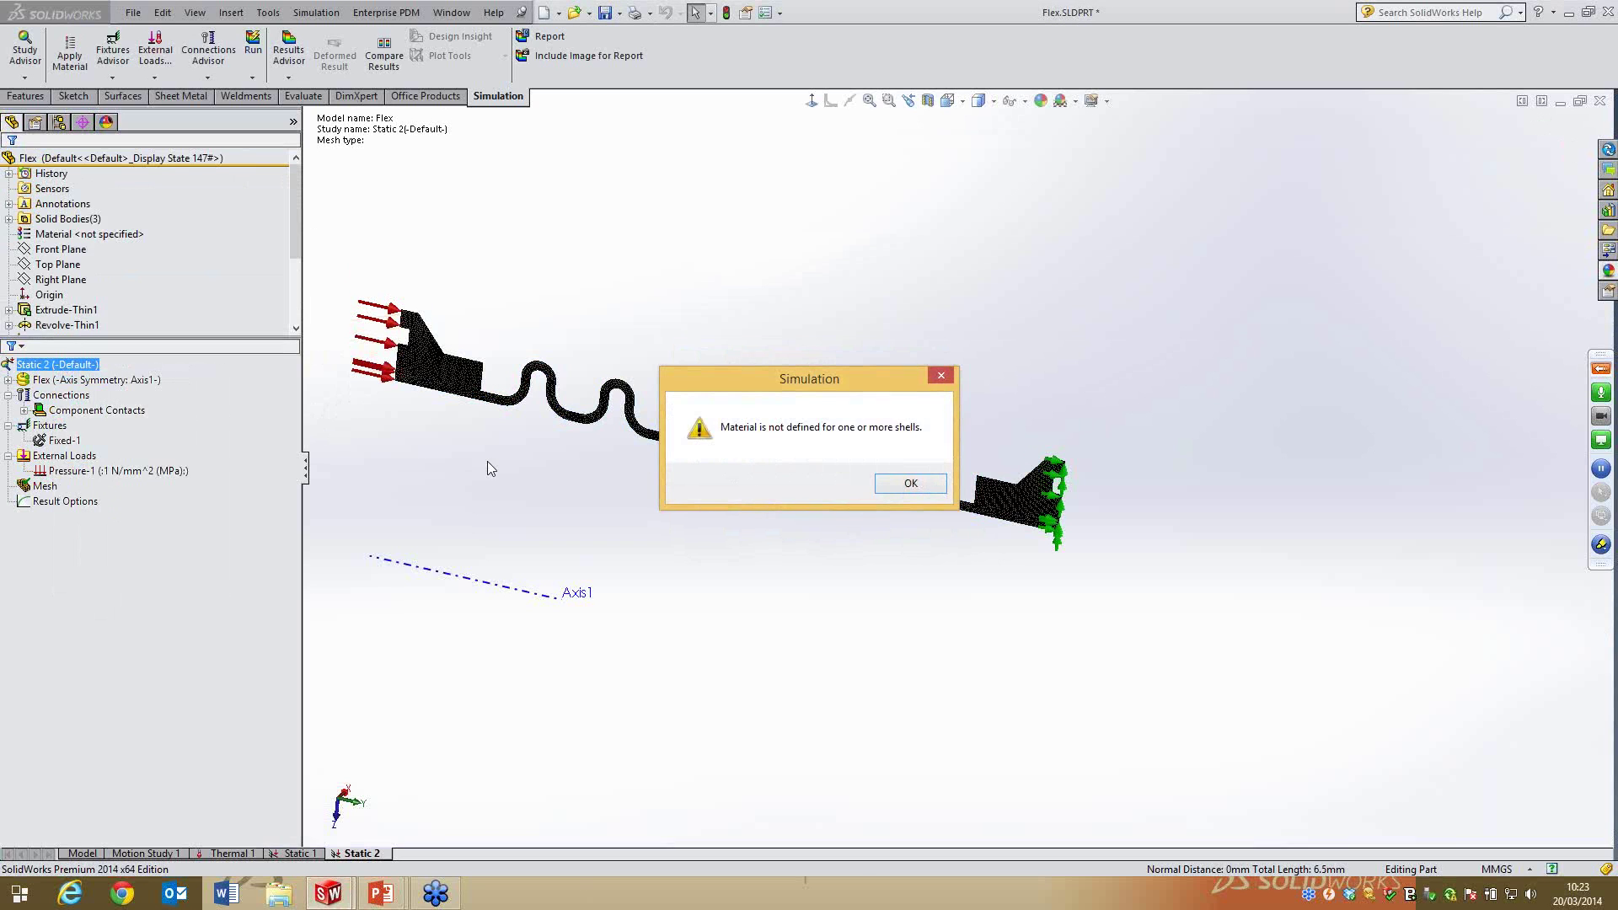
{"action": "left_click", "coordinate": [908, 482]}
Apply AISI 304 steel to all bodies of the Flex part and run the Static 2 study
{"action": "right_click", "coordinate": [76, 381]}
{"action": "left_click", "coordinate": [160, 396]}
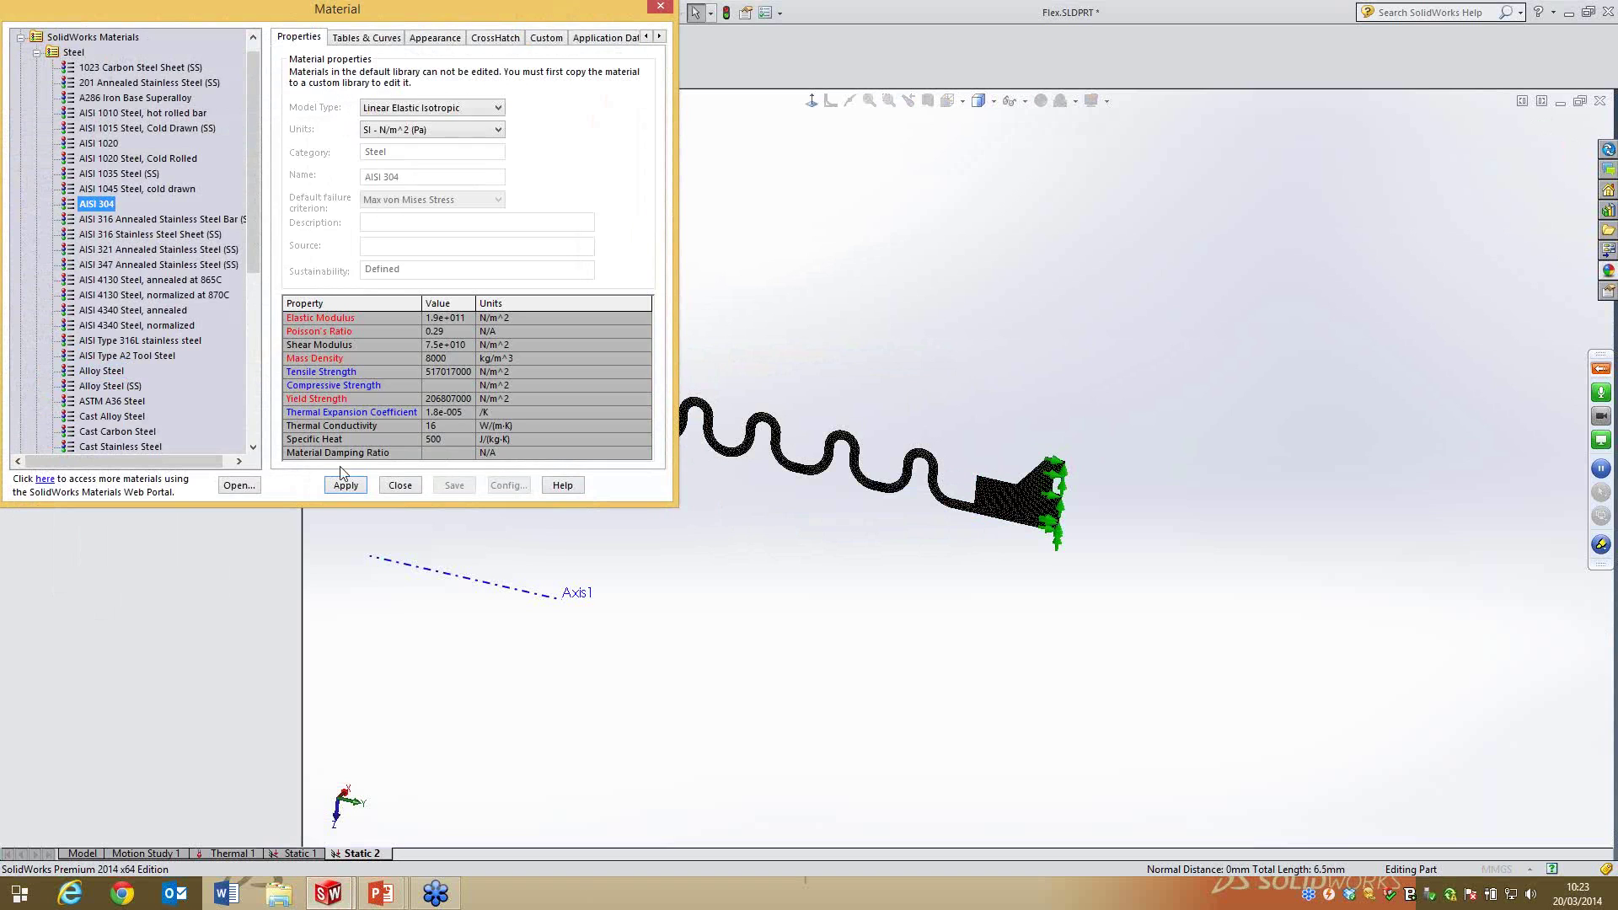
{"action": "left_click", "coordinate": [400, 485]}
{"action": "right_click", "coordinate": [79, 367]}
{"action": "left_click", "coordinate": [94, 379]}
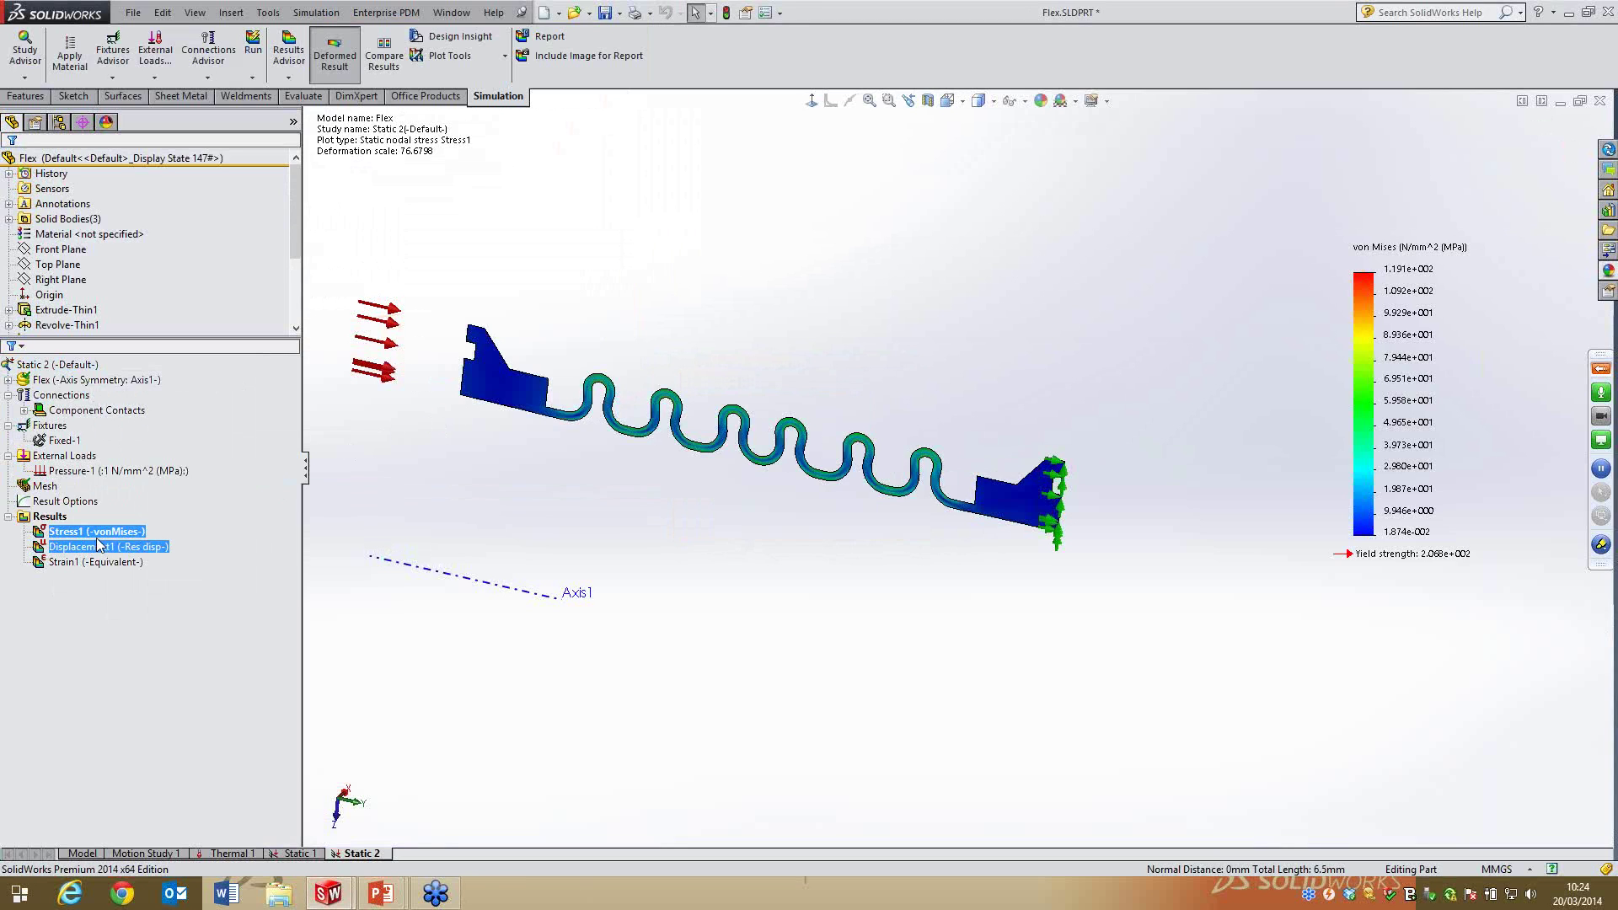
Show the von Mises stress result as a 3D plot and play its deformation animation
{"action": "right_click", "coordinate": [91, 532]}
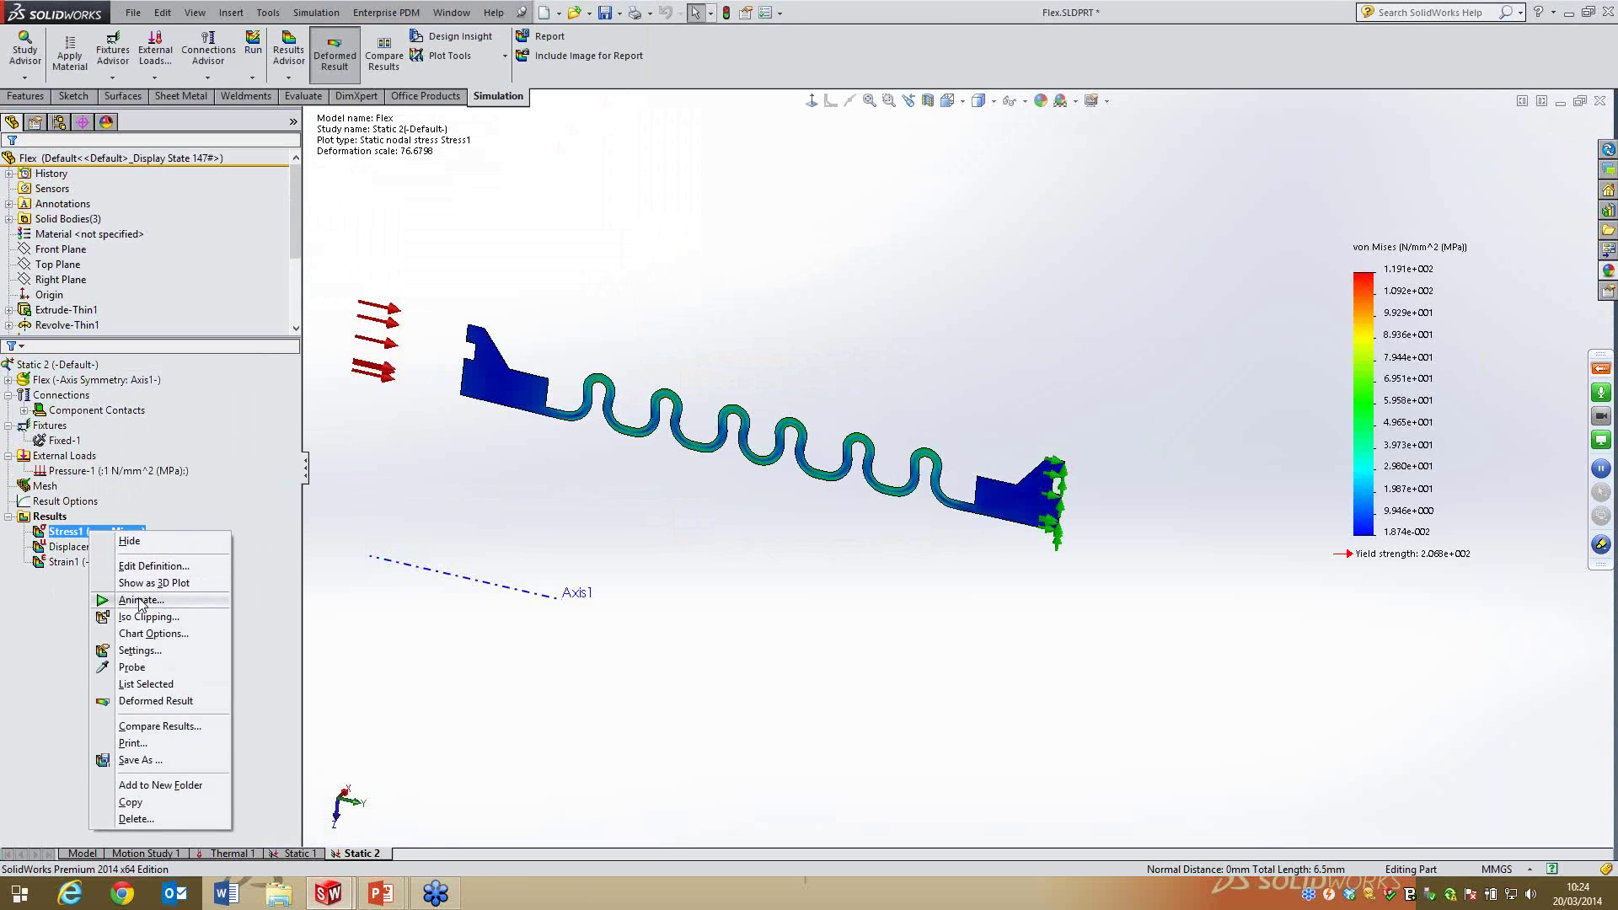
{"action": "left_click", "coordinate": [139, 583]}
{"action": "right_click", "coordinate": [92, 536]}
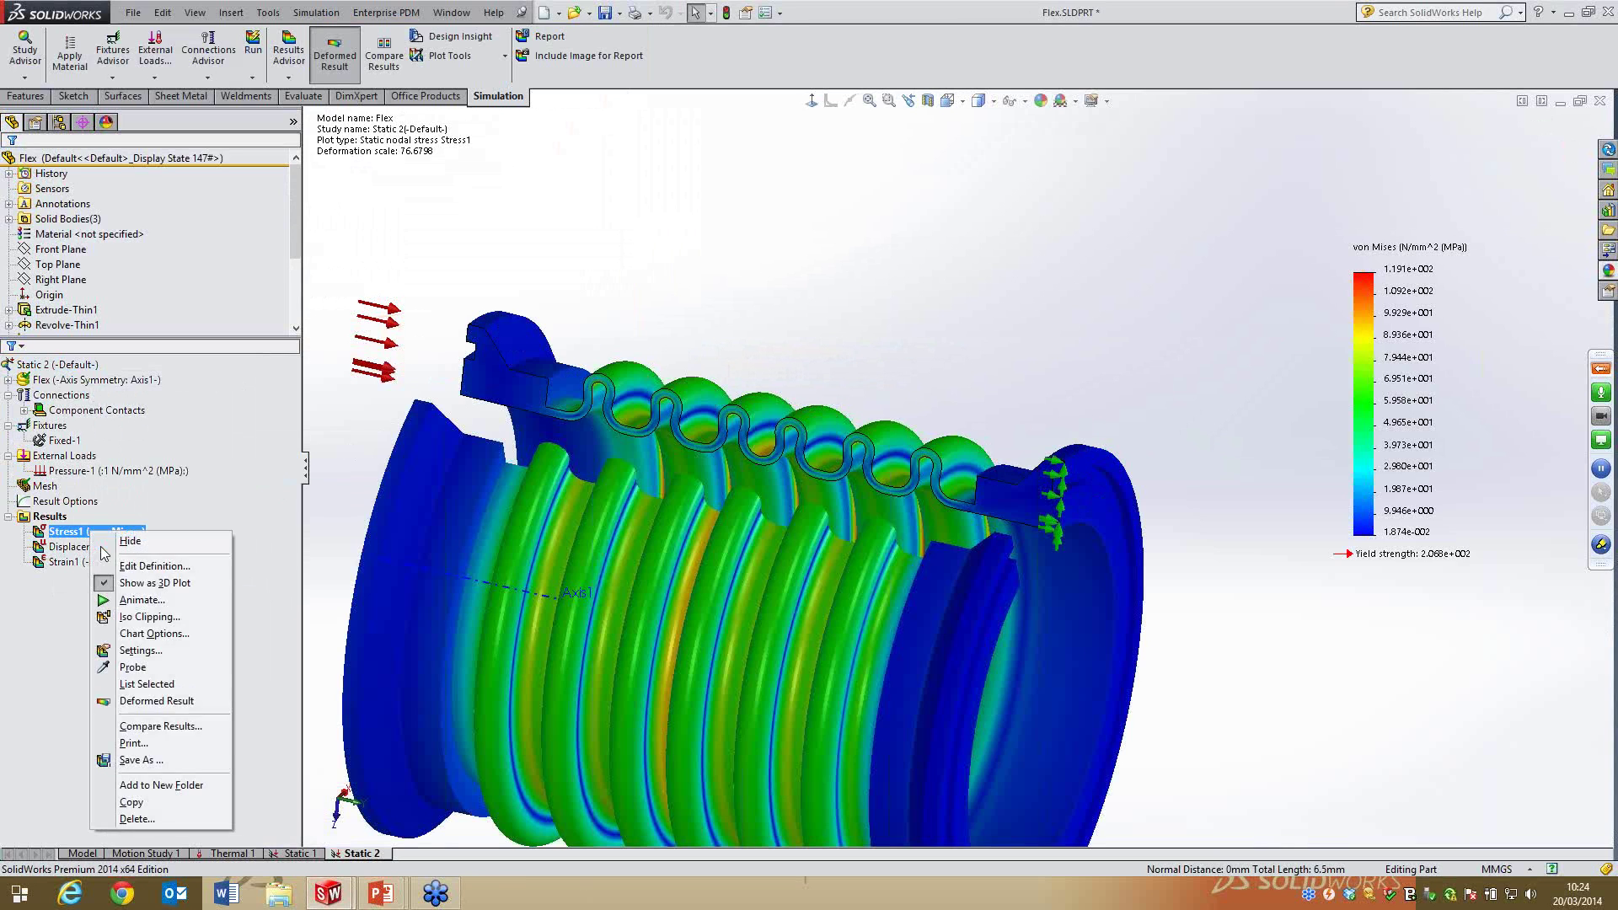
{"action": "left_click", "coordinate": [129, 603]}
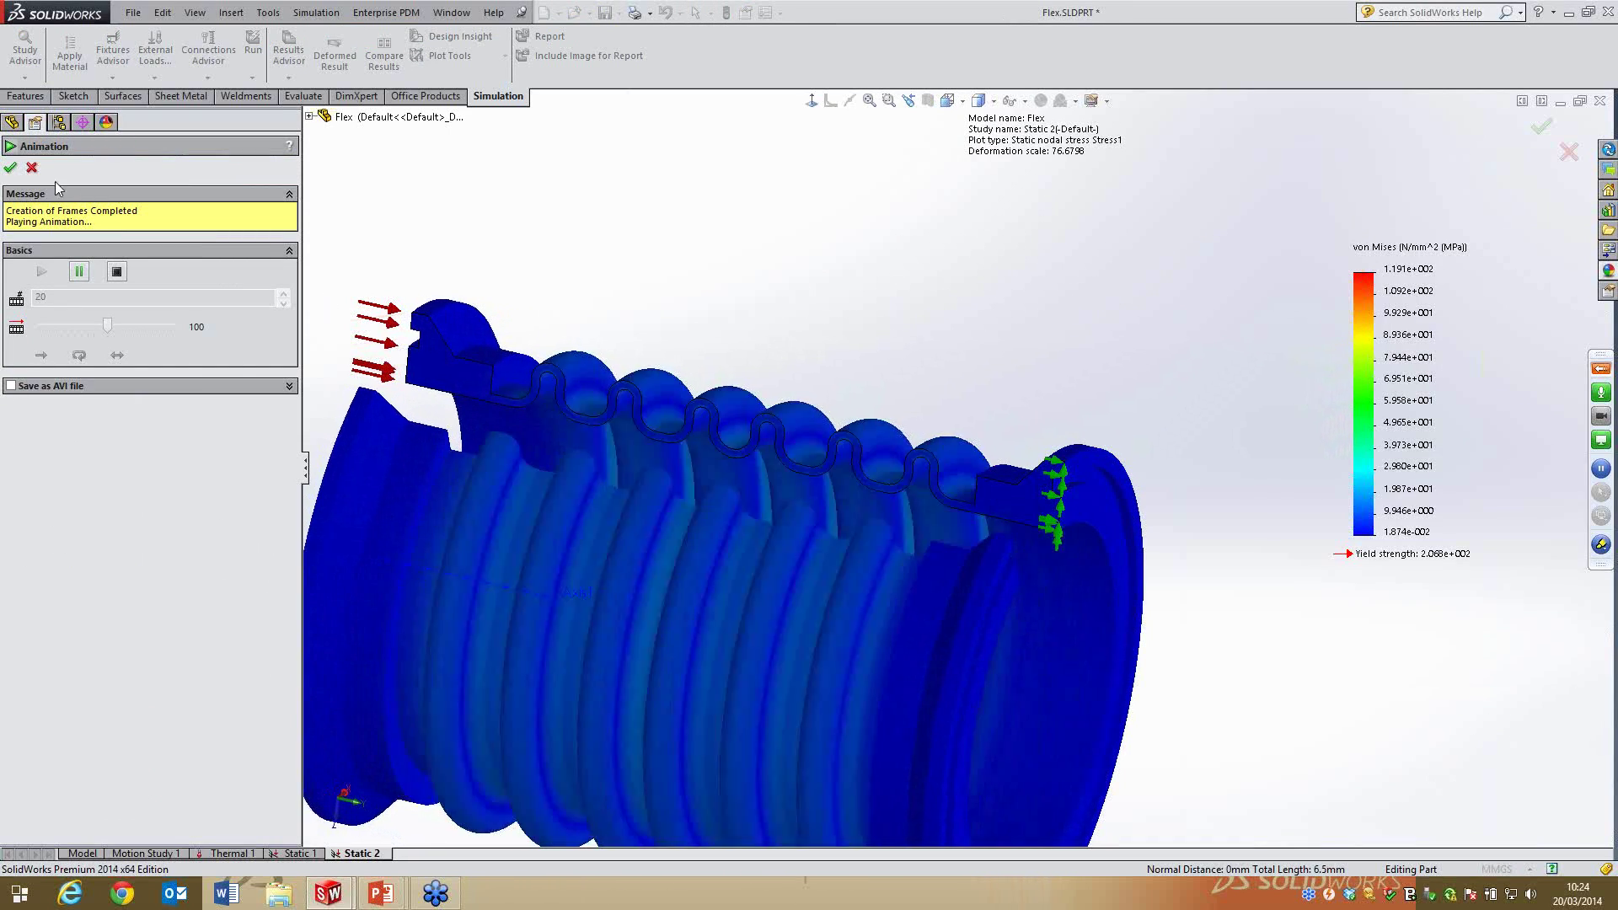
{"action": "left_click", "coordinate": [10, 167]}
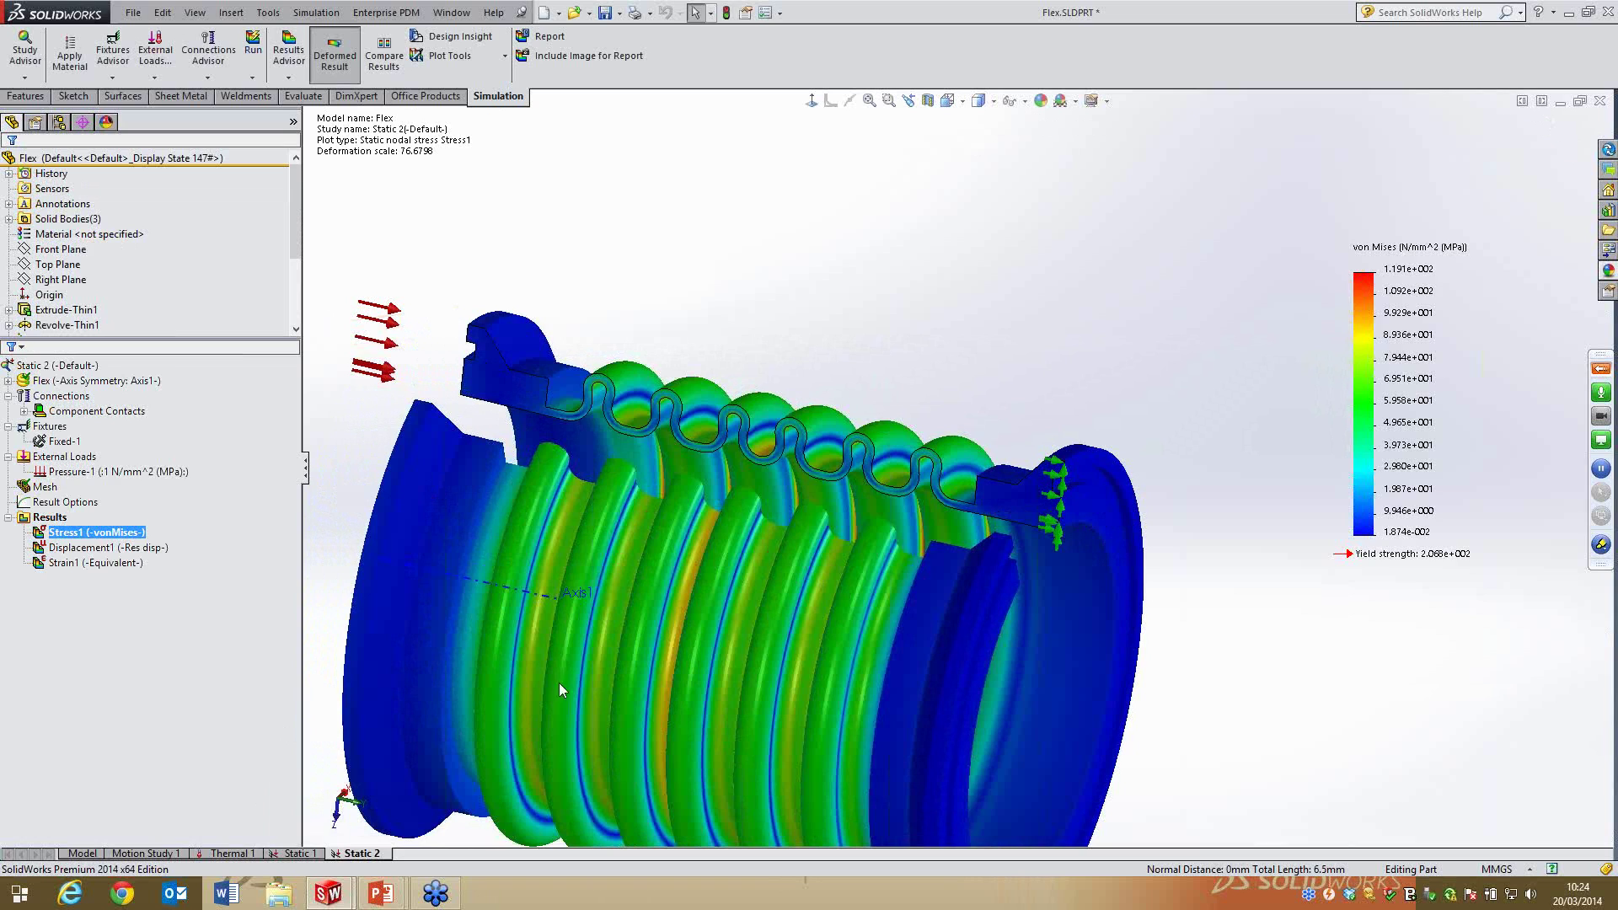
Return to the Static 1 study and point out the thermal load under its external loads
{"action": "left_click", "coordinate": [303, 853]}
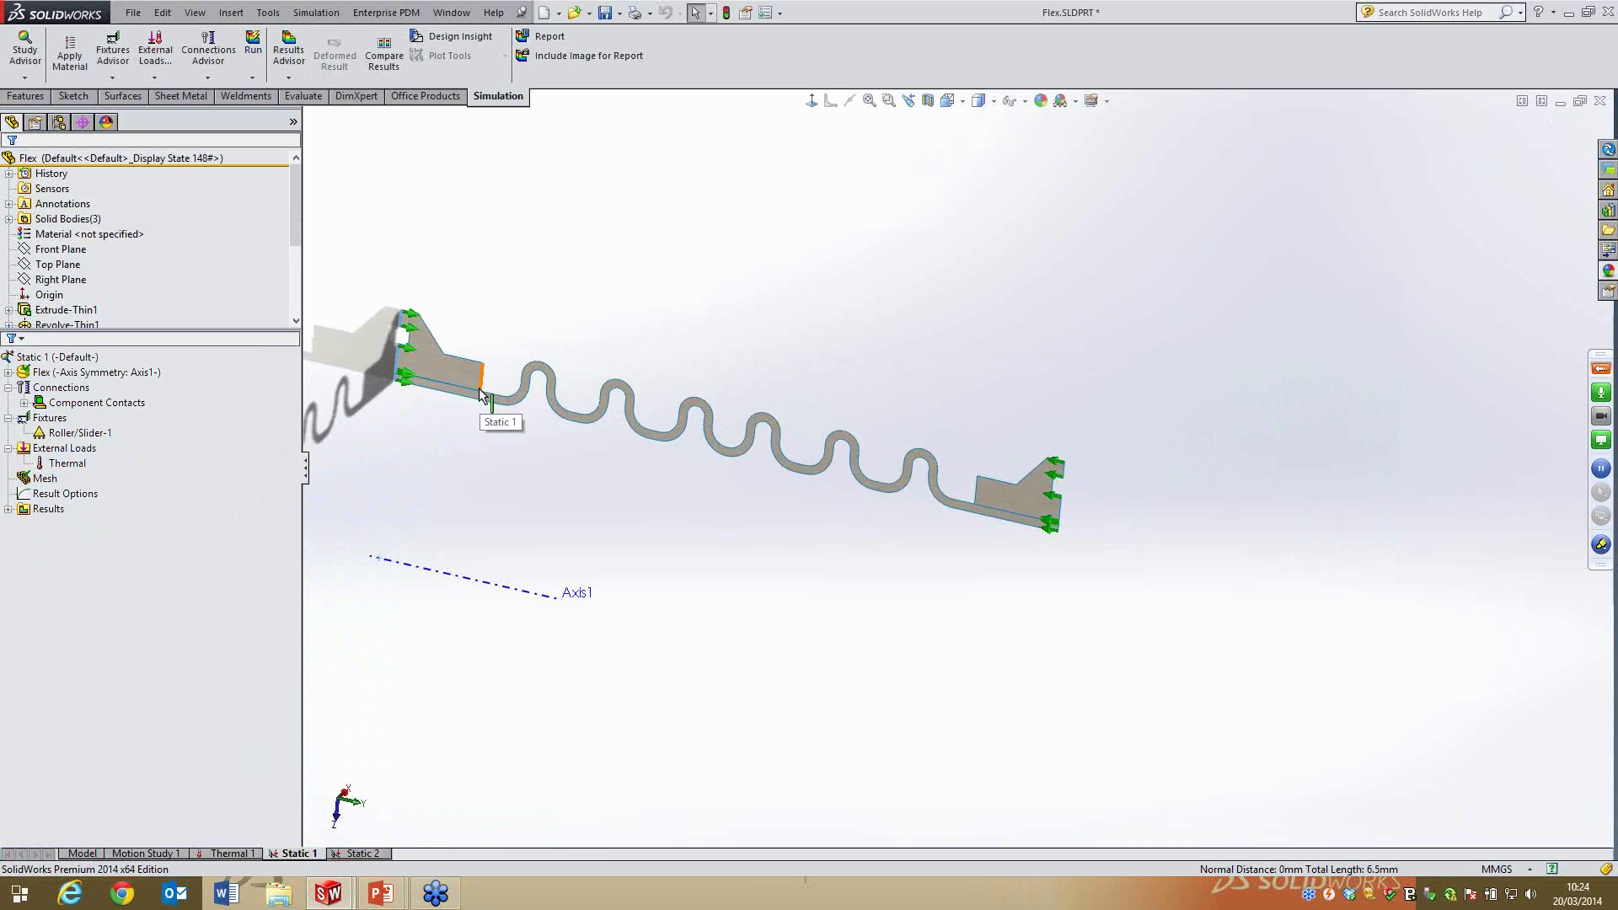
{"action": "left_click", "coordinate": [72, 452]}
{"action": "left_click", "coordinate": [74, 465]}
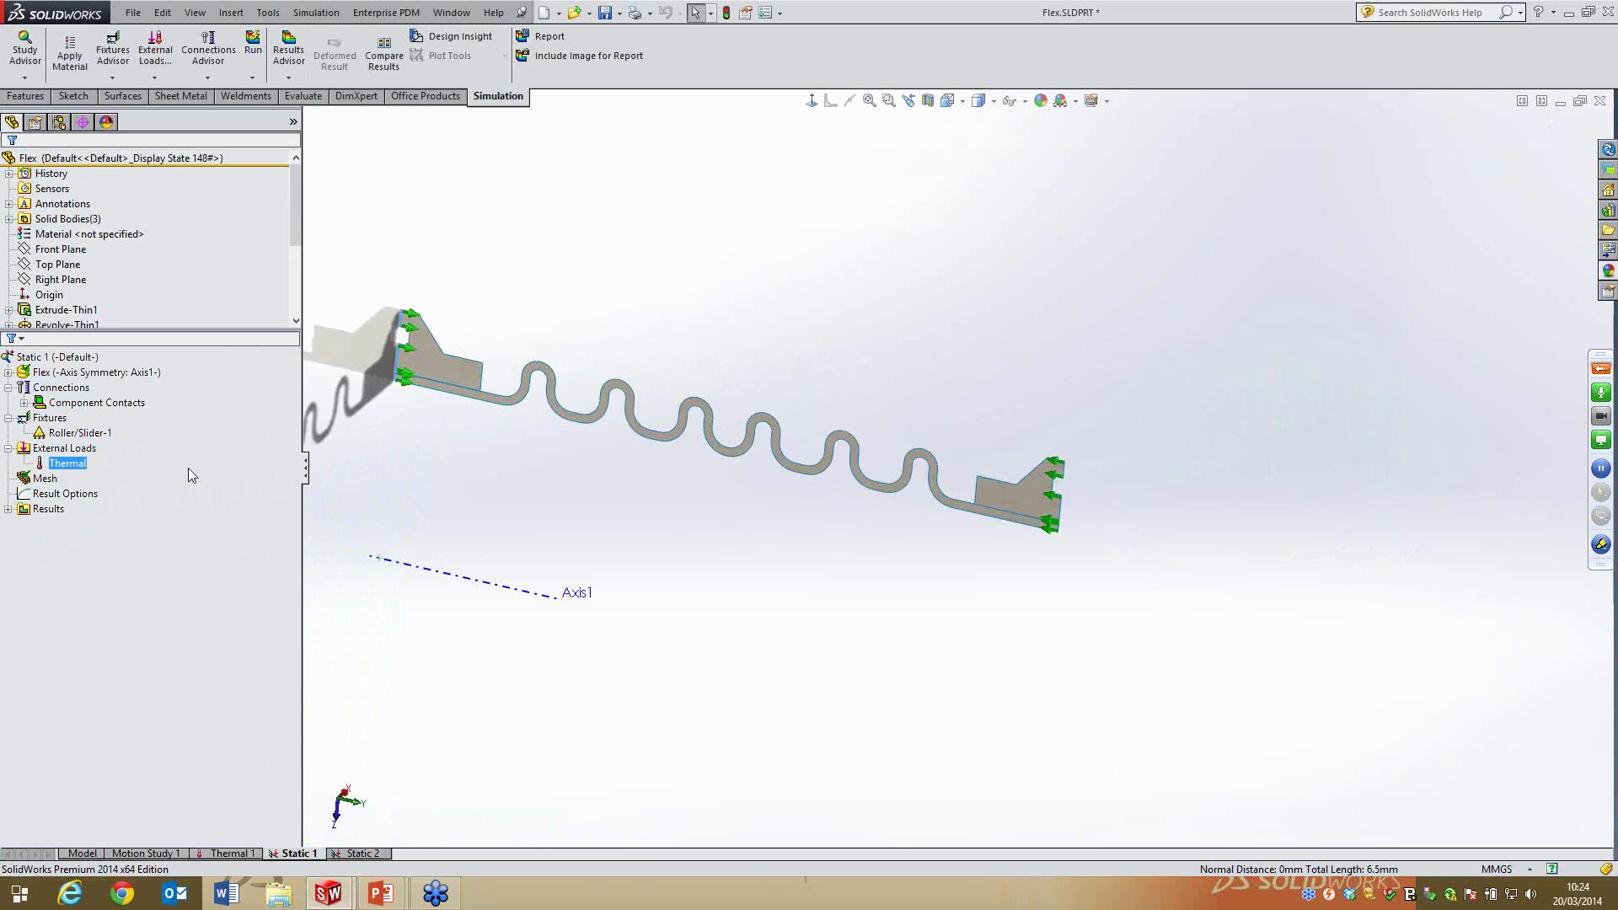
{"action": "left_click", "coordinate": [844, 178]}
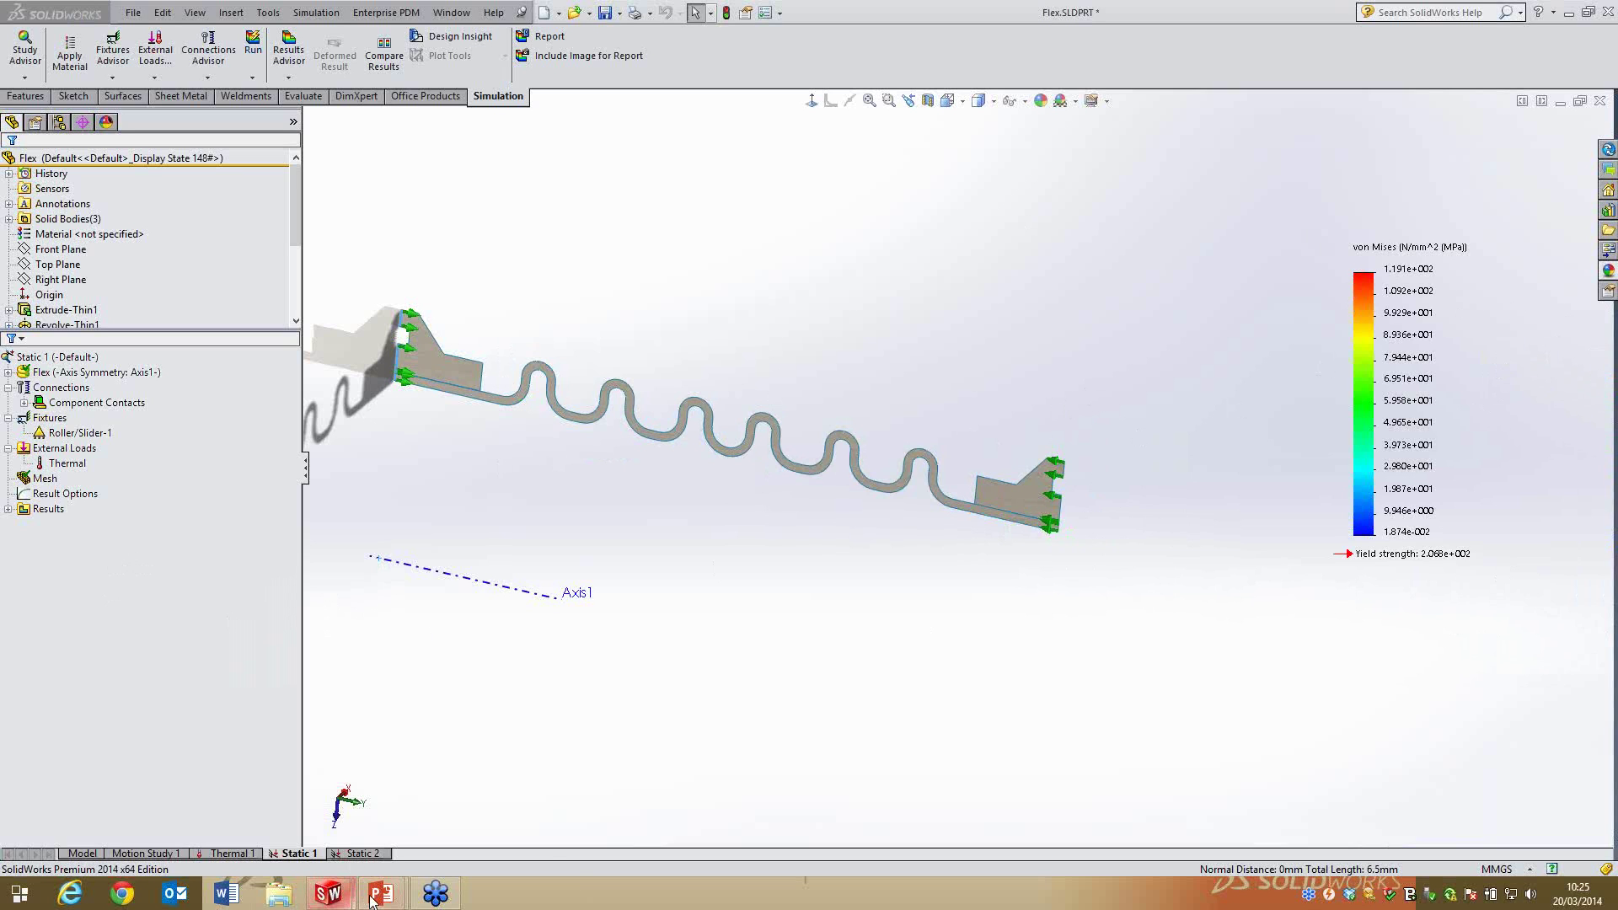
Switch to the PowerPoint slide show and display the closing slide with future webinars and contact details
{"action": "mouse_move", "coordinate": [374, 898]}
{"action": "left_click", "coordinate": [475, 807]}
{"action": "left_click", "coordinate": [813, 448]}
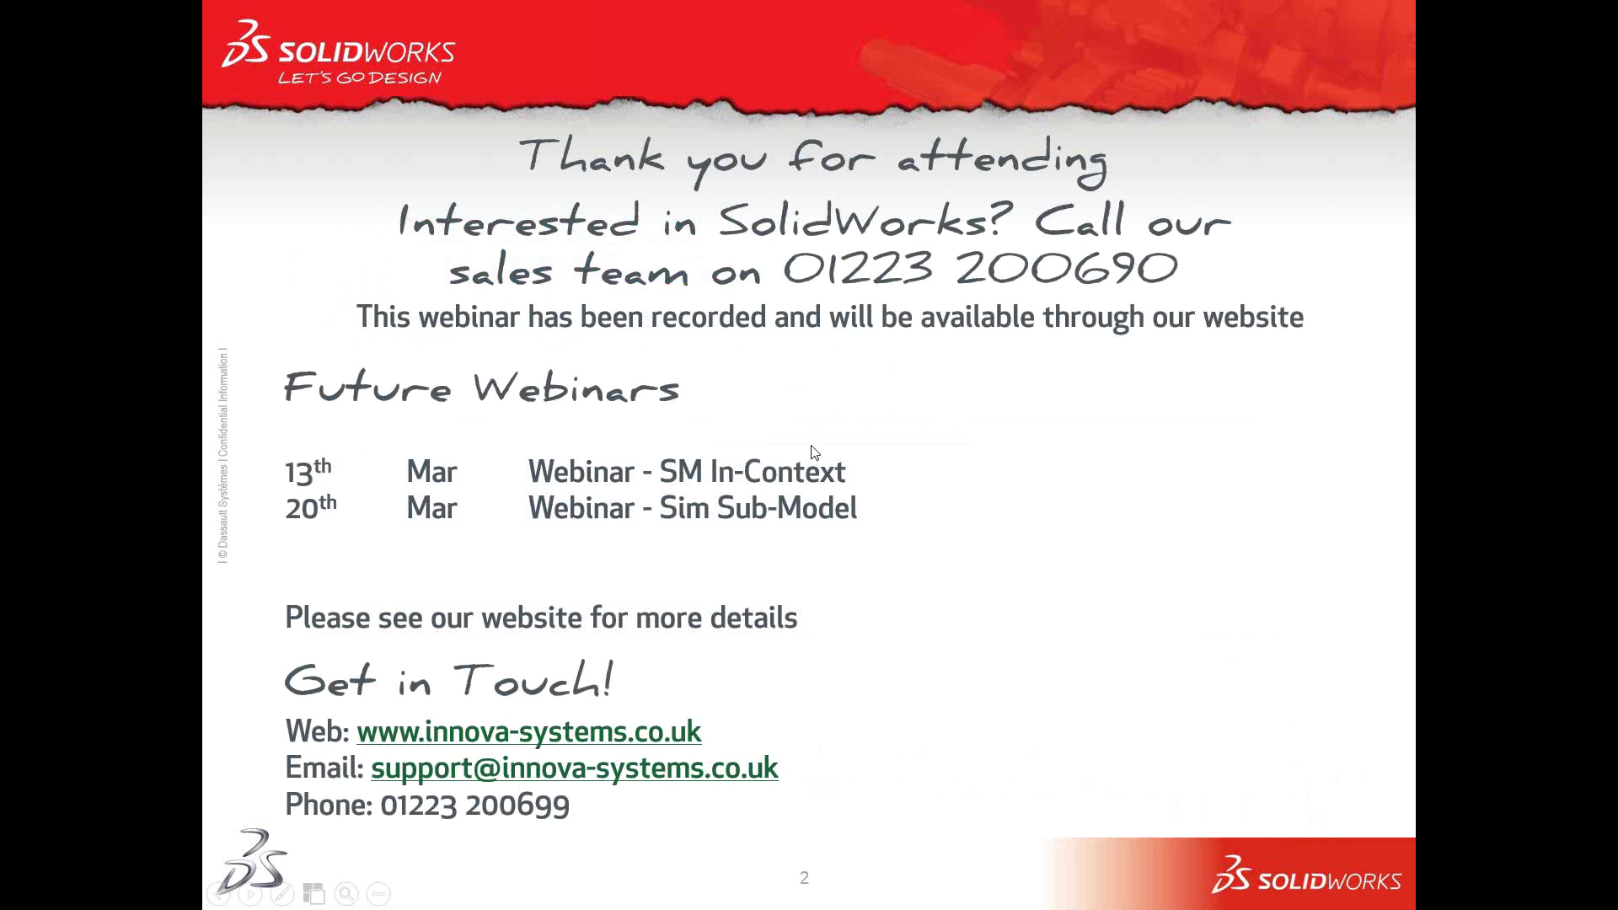